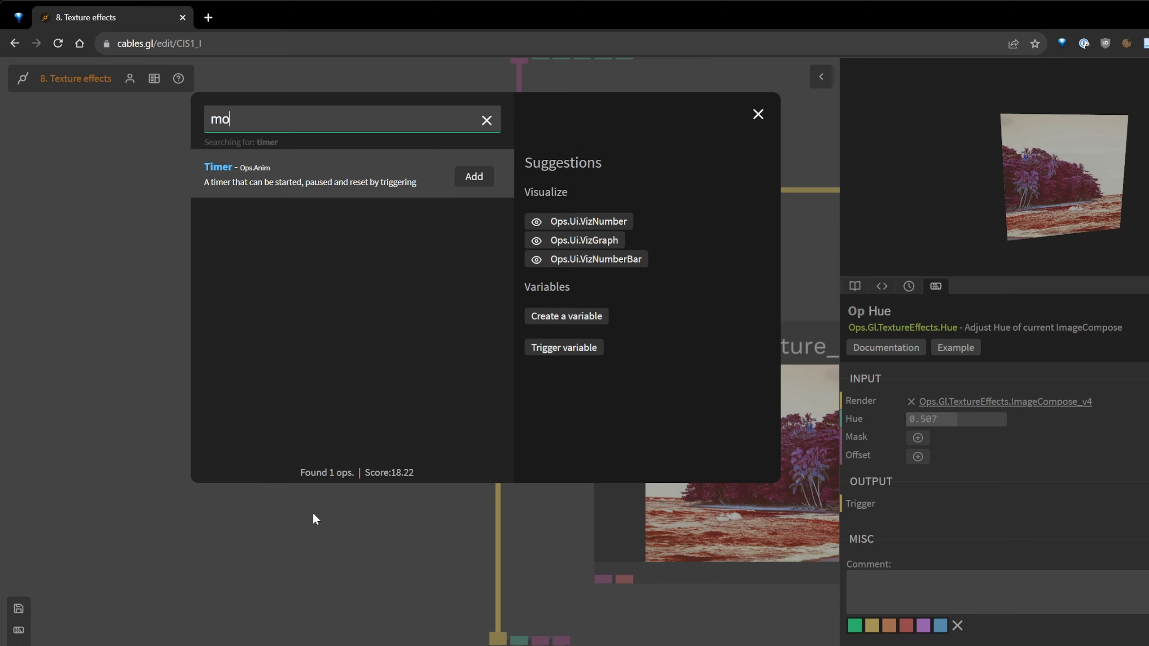
Add a Modulo op fed by the Timer output and set its Number2 value to 1.
{"action": "type", "text": "dulo"}
{"action": "key", "text": "Return"}
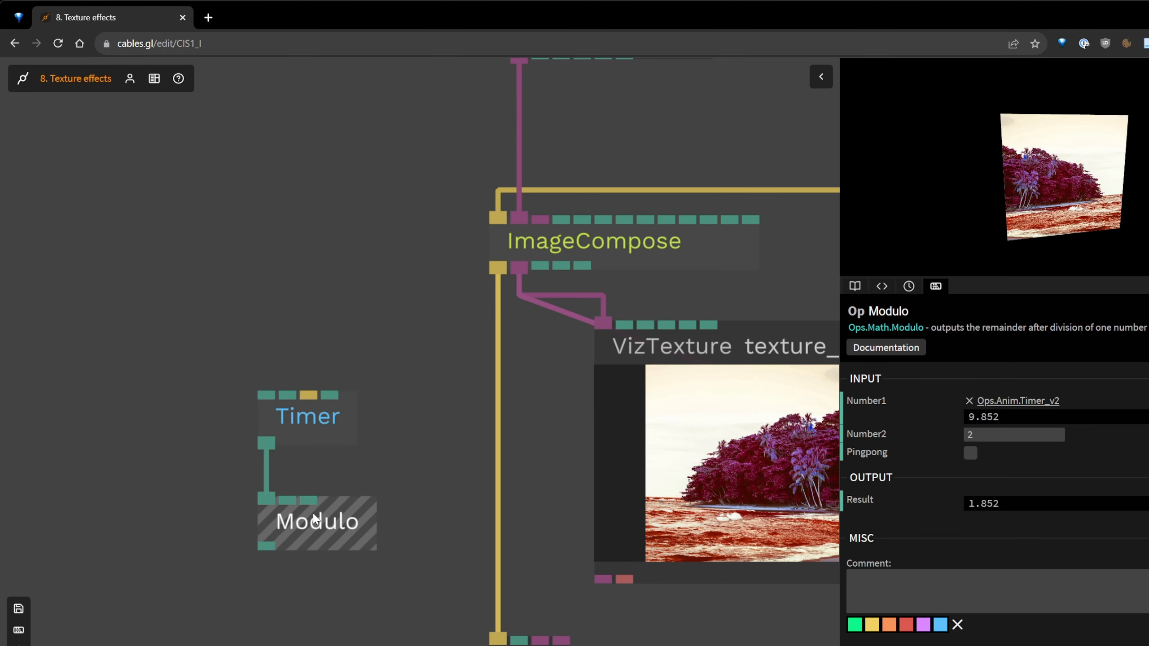
{"action": "type", "text": "1"}
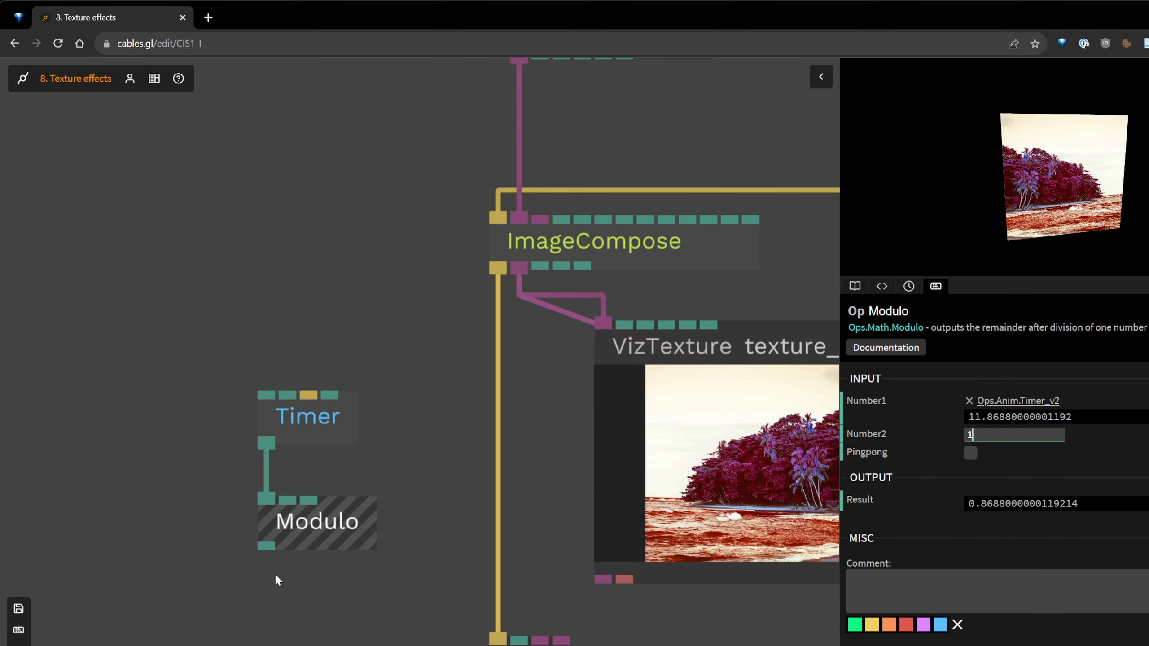
{"action": "mouse_move", "coordinate": [989, 498]}
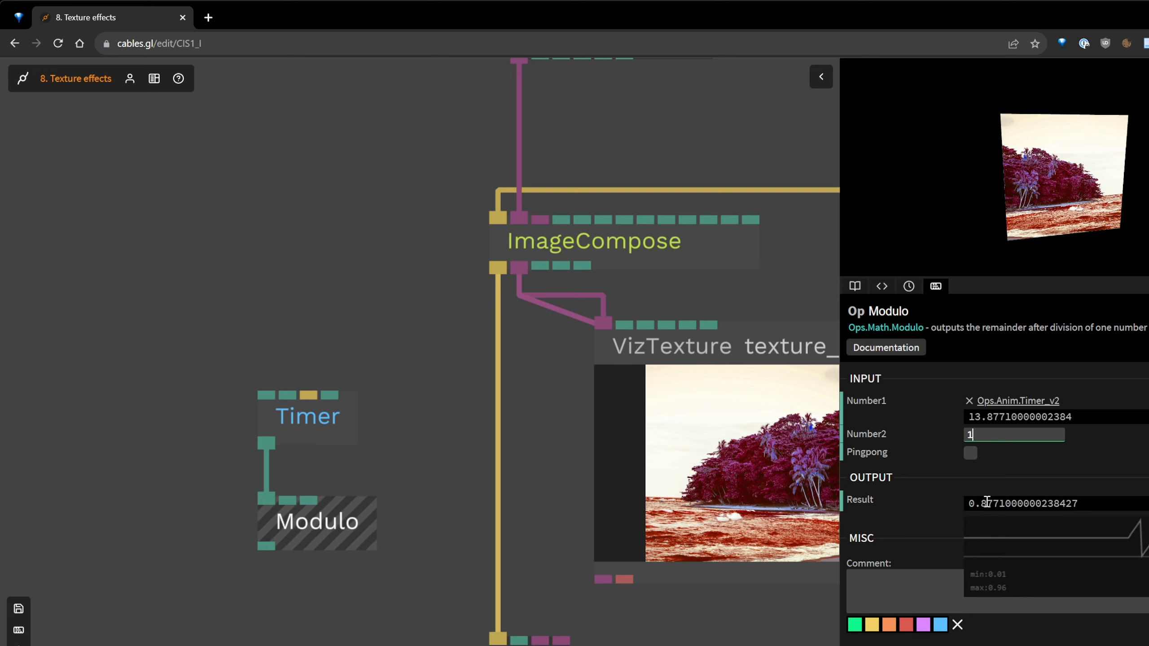
Connect the Modulo result to the Hue input of the Hue op and set the Timer speed to 0.38.
{"action": "left_click_drag", "start_coordinate": [266, 546], "coordinate": [524, 641]}
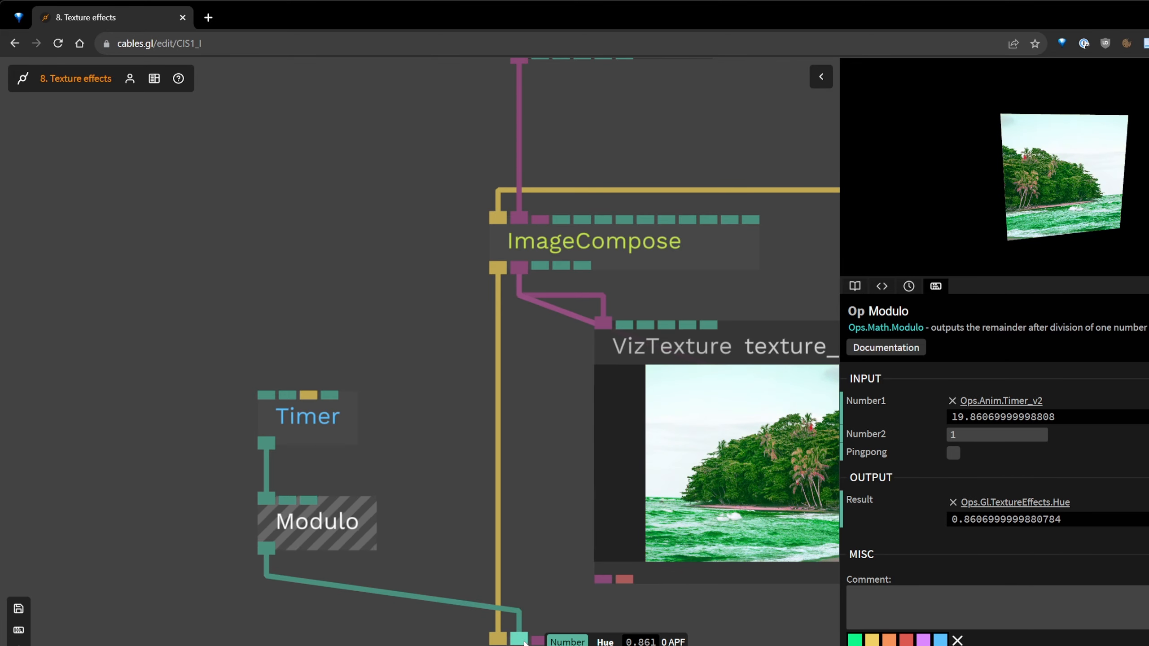
{"action": "left_click", "coordinate": [294, 415]}
{"action": "mouse_move", "coordinate": [1054, 434]}
{"action": "left_mouse_down"}
{"action": "mouse_move", "coordinate": [1018, 435]}
{"action": "mouse_move", "coordinate": [1056, 435]}
{"action": "left_mouse_up"}
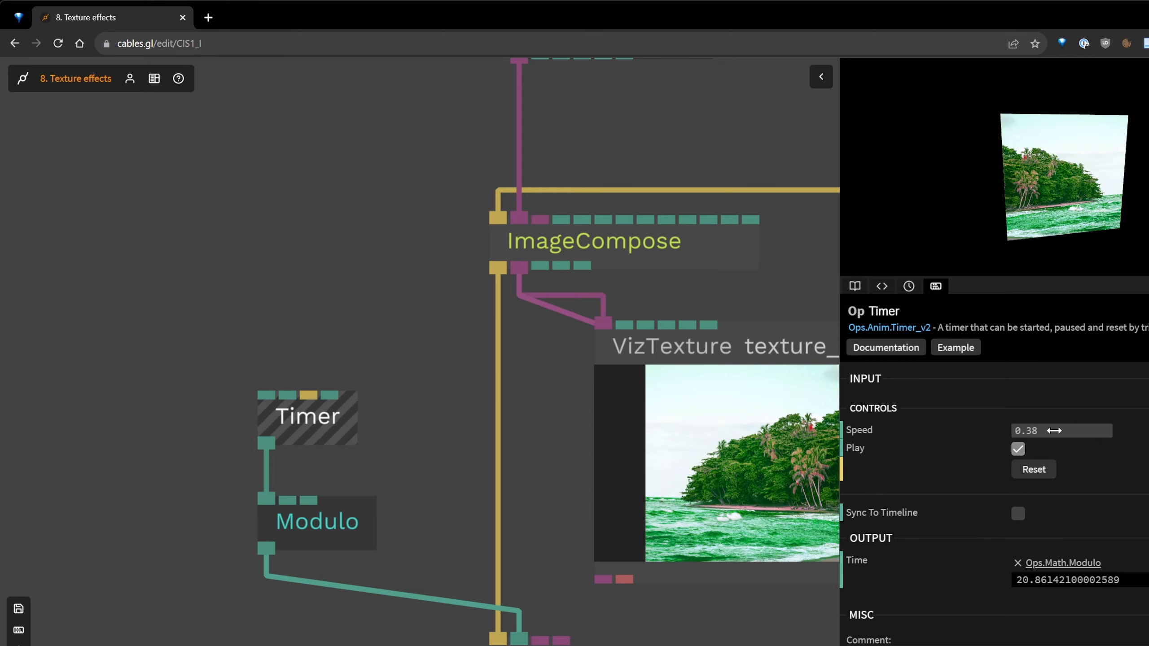
{"action": "left_click_drag", "start_coordinate": [459, 475], "coordinate": [270, 453]}
{"action": "left_click", "coordinate": [270, 454]}
Add a BrightnessContrast op below Hue, driven by the Hue op's trigger output.
{"action": "scroll", "coordinate": [226, 413], "scroll_direction": "down", "scroll_amount": 2}
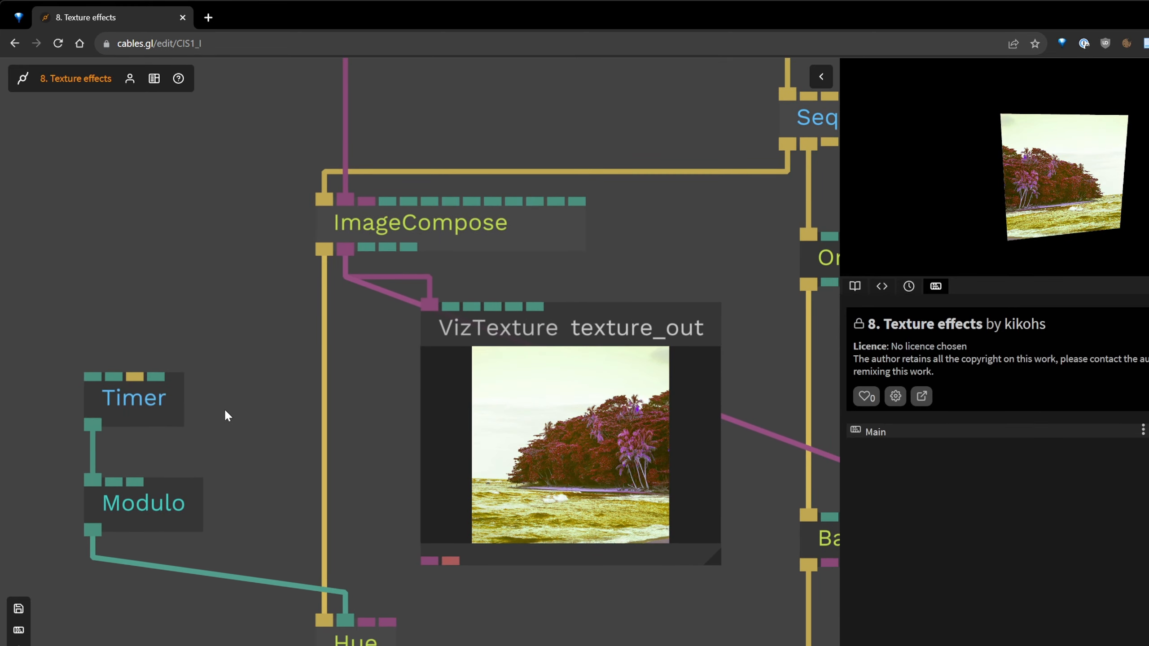
{"action": "scroll", "coordinate": [234, 433], "scroll_direction": "down", "scroll_amount": 3}
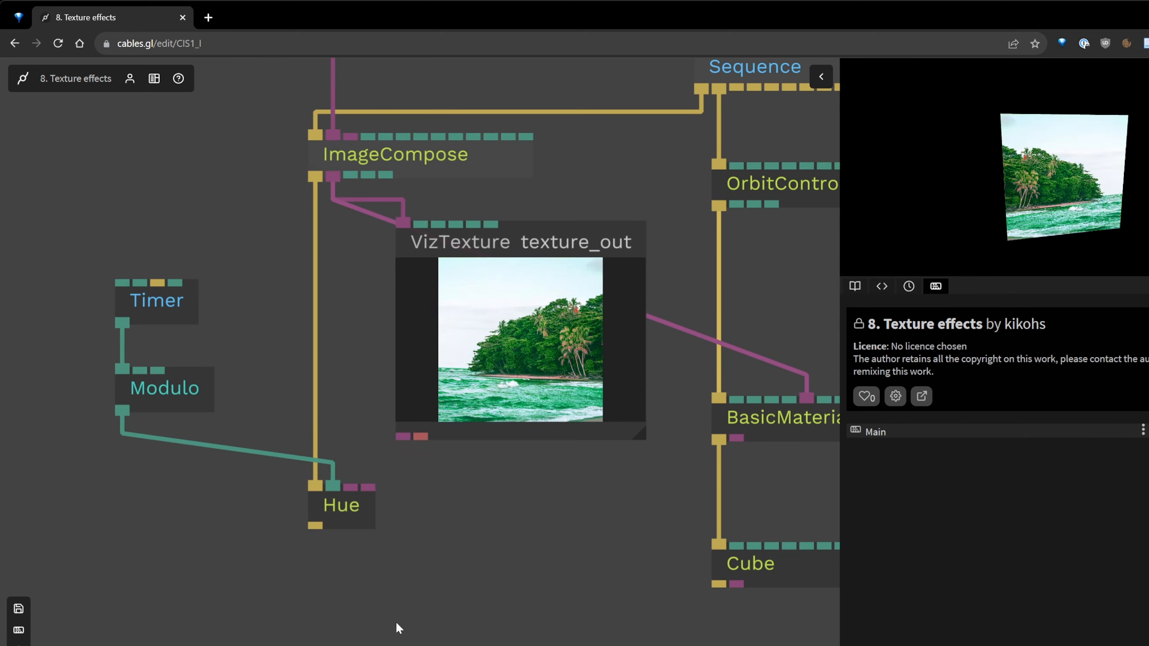
{"action": "scroll", "coordinate": [403, 543], "scroll_direction": "down", "scroll_amount": 2}
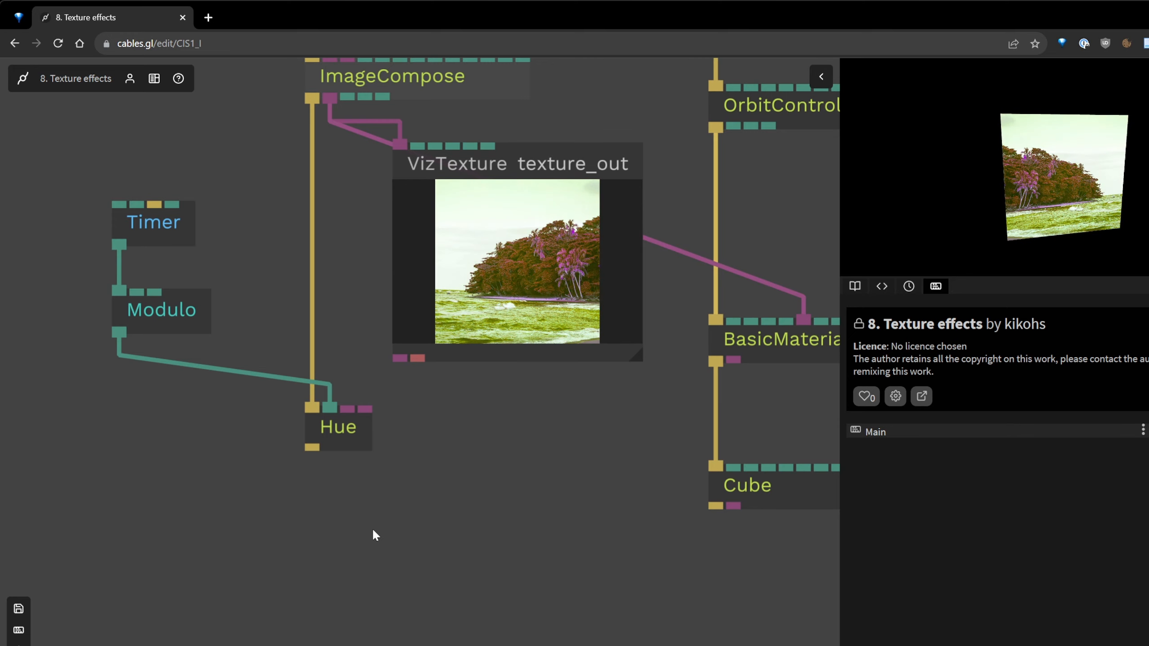
{"action": "left_click_drag", "start_coordinate": [312, 448], "coordinate": [308, 571]}
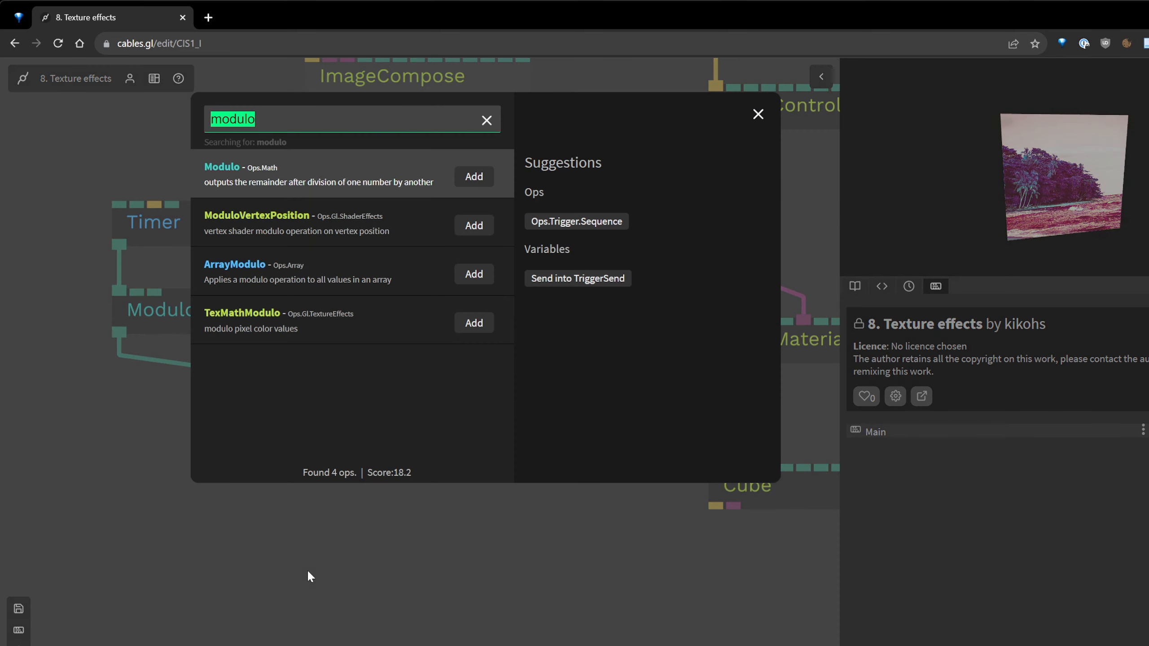
{"action": "type", "text": "b"}
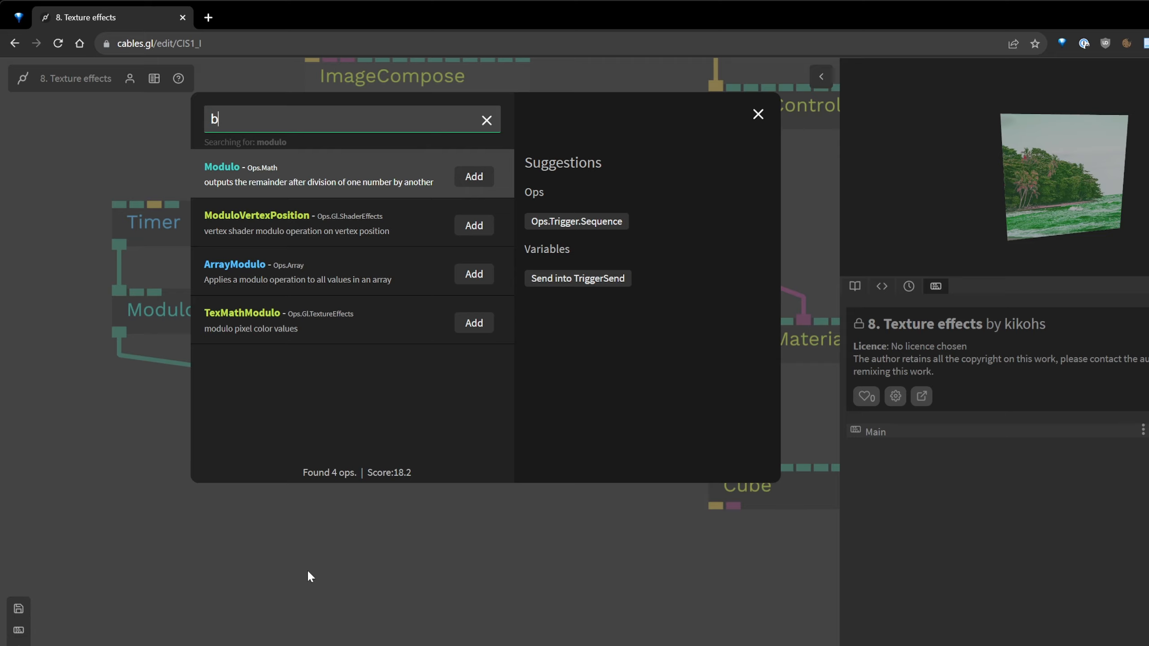
{"action": "type", "text": "righ"}
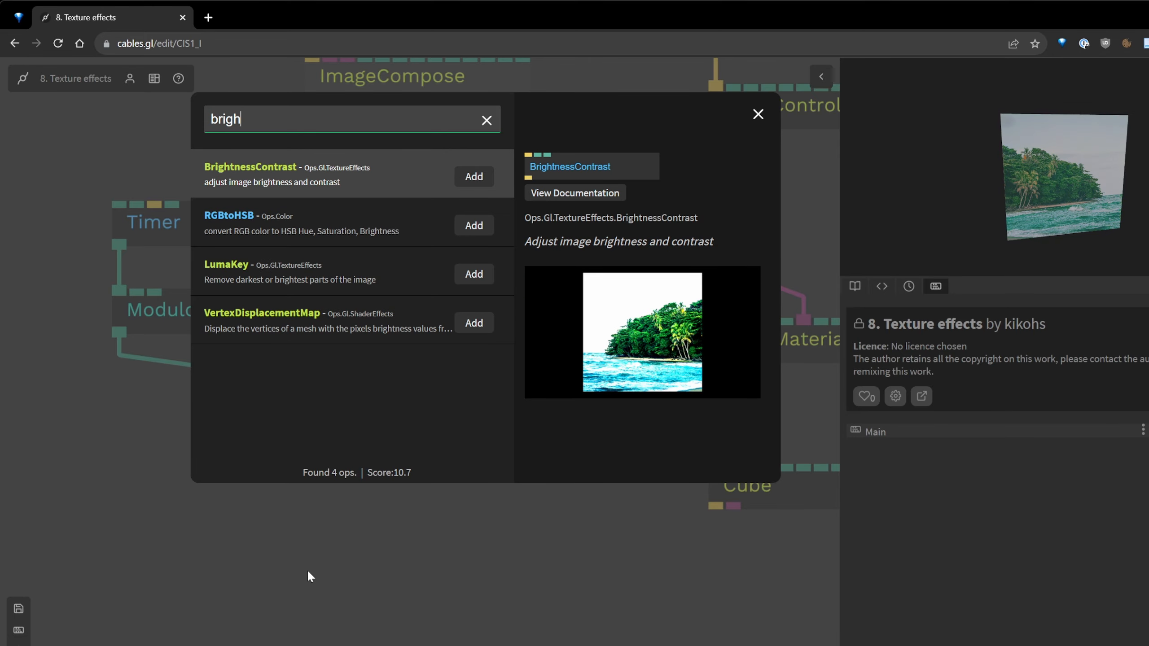
{"action": "key", "text": "Return"}
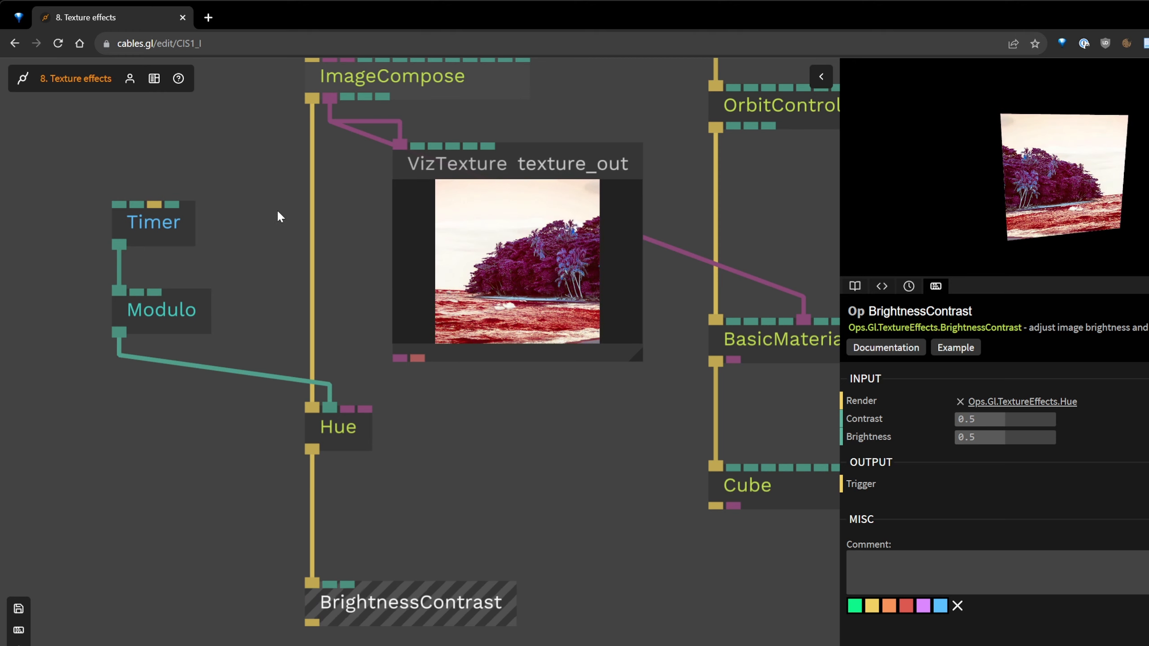
Set BrightnessContrast to a contrast of 0.728 and a brightness of 0.582, and save the patch.
{"action": "scroll", "coordinate": [277, 208], "scroll_direction": "down", "scroll_amount": 2}
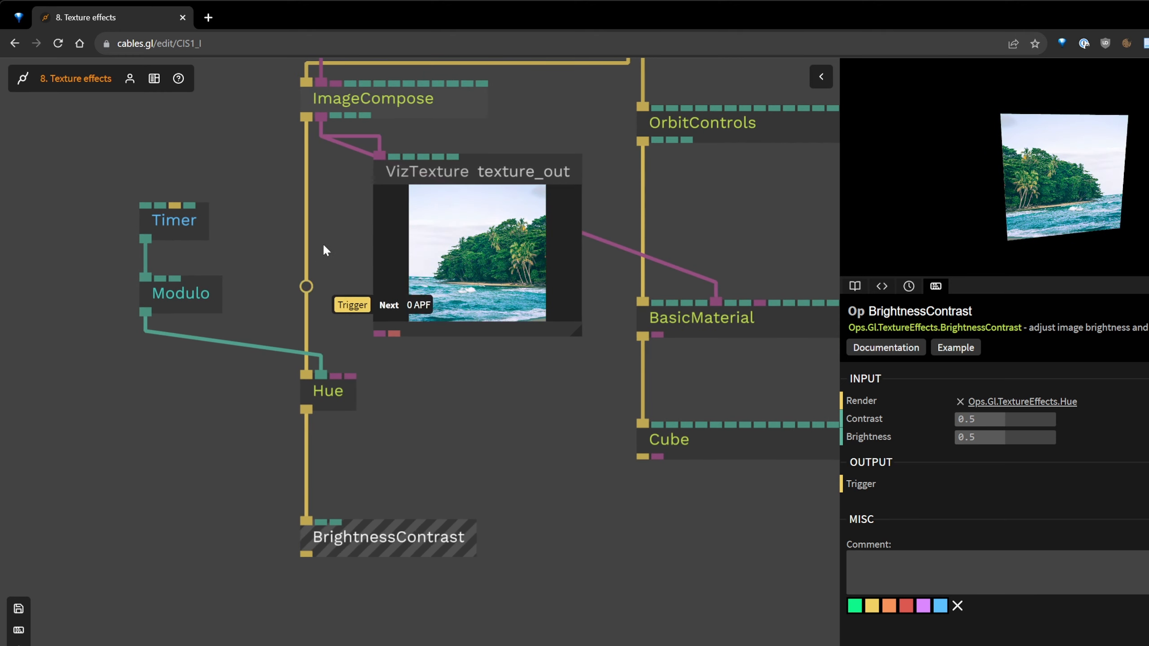
{"action": "left_click_drag", "start_coordinate": [246, 179], "coordinate": [314, 147]}
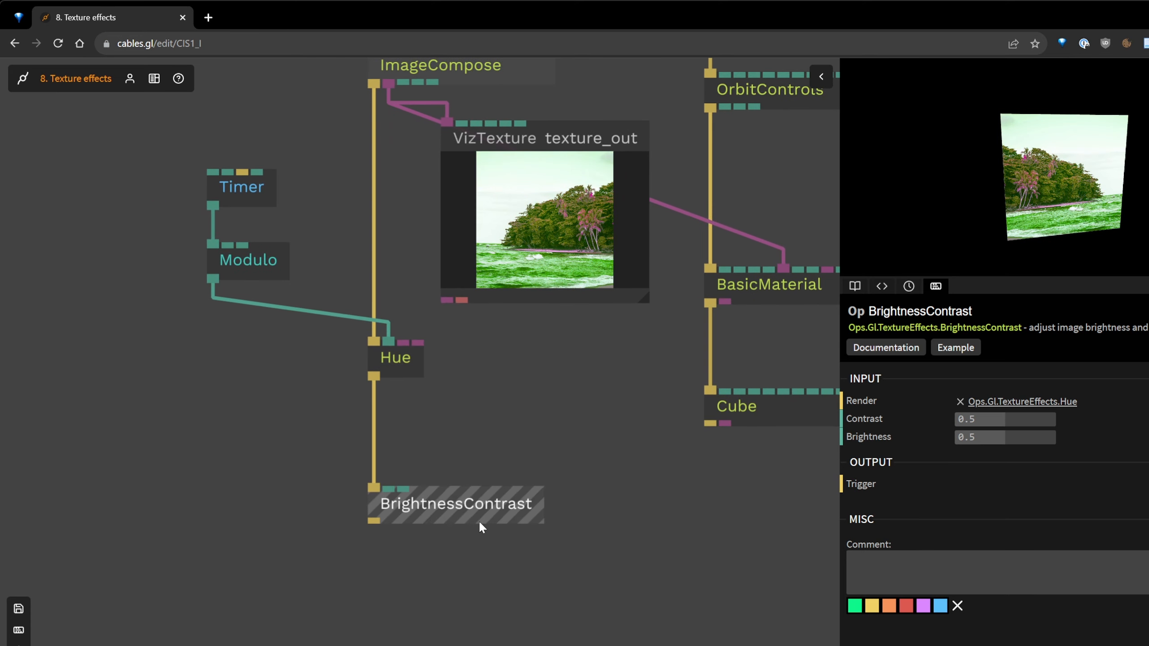
{"action": "mouse_move", "coordinate": [974, 436]}
{"action": "left_mouse_down"}
{"action": "mouse_move", "coordinate": [1024, 436]}
{"action": "mouse_move", "coordinate": [947, 421]}
{"action": "mouse_move", "coordinate": [1020, 420]}
{"action": "mouse_move", "coordinate": [1001, 437]}
{"action": "mouse_move", "coordinate": [965, 437]}
{"action": "left_mouse_up"}
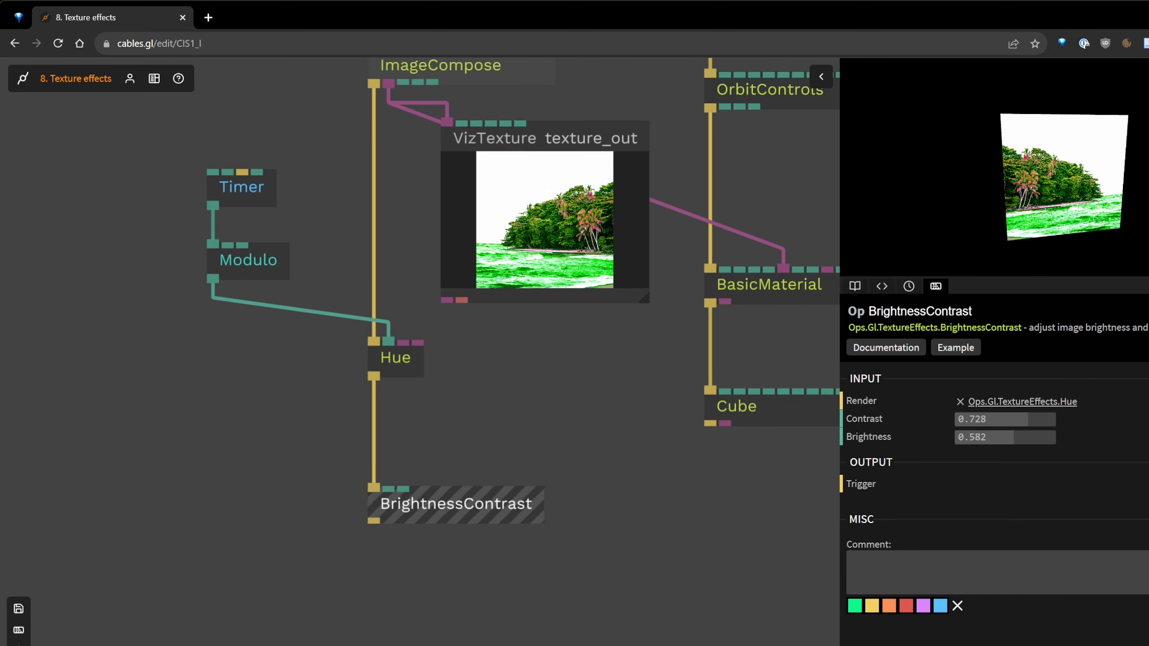
{"action": "left_click_drag", "start_coordinate": [528, 383], "coordinate": [365, 369]}
{"action": "scroll", "coordinate": [353, 532], "scroll_direction": "down", "scroll_amount": 2}
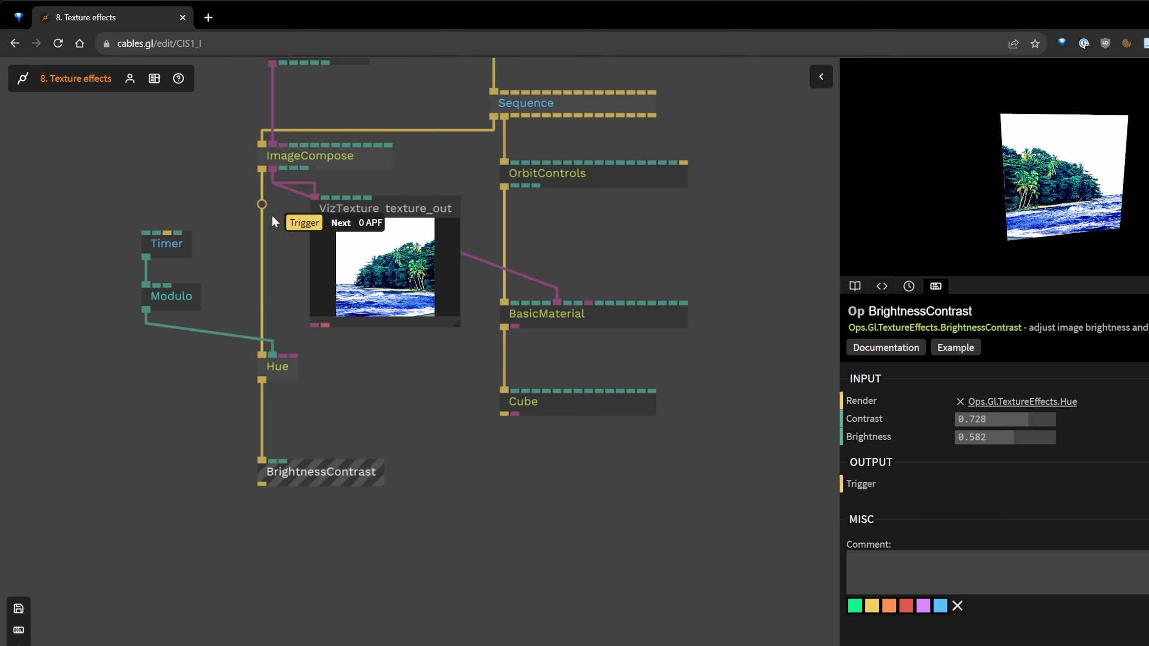
{"action": "left_click", "coordinate": [442, 408]}
{"action": "key", "text": "ctrl+s"}
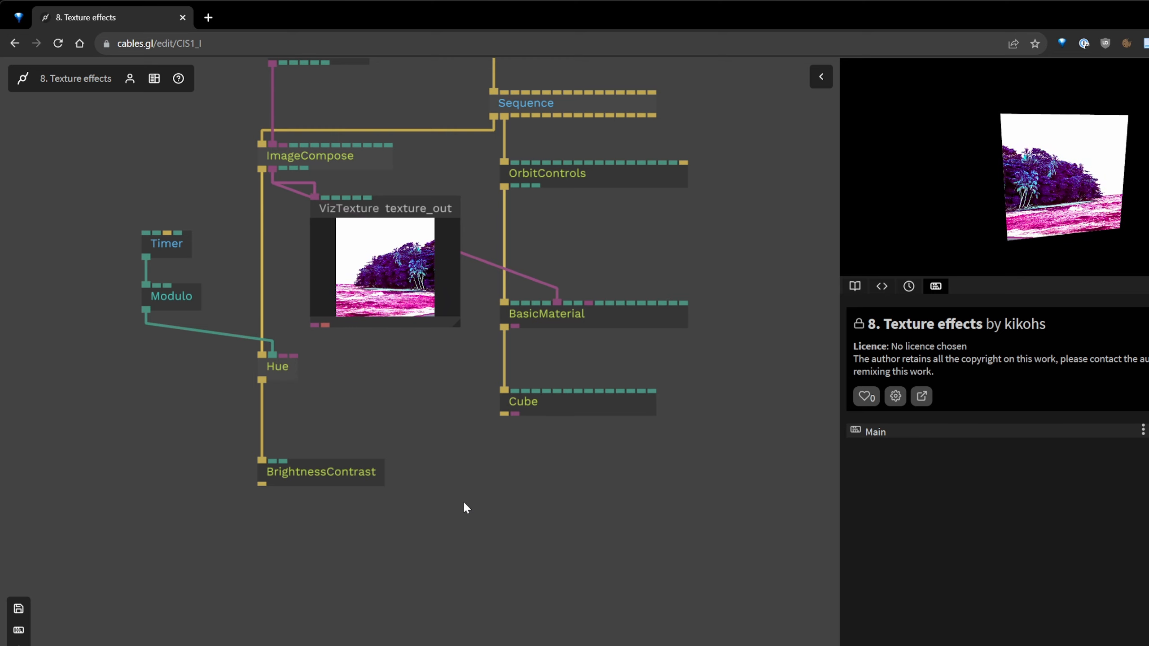
Move the whole texture chain, including Timer, Modulo, ImageCompose and its effects, farther away from the Sequence op to free up space.
{"action": "left_click_drag", "start_coordinate": [457, 485], "coordinate": [538, 574]}
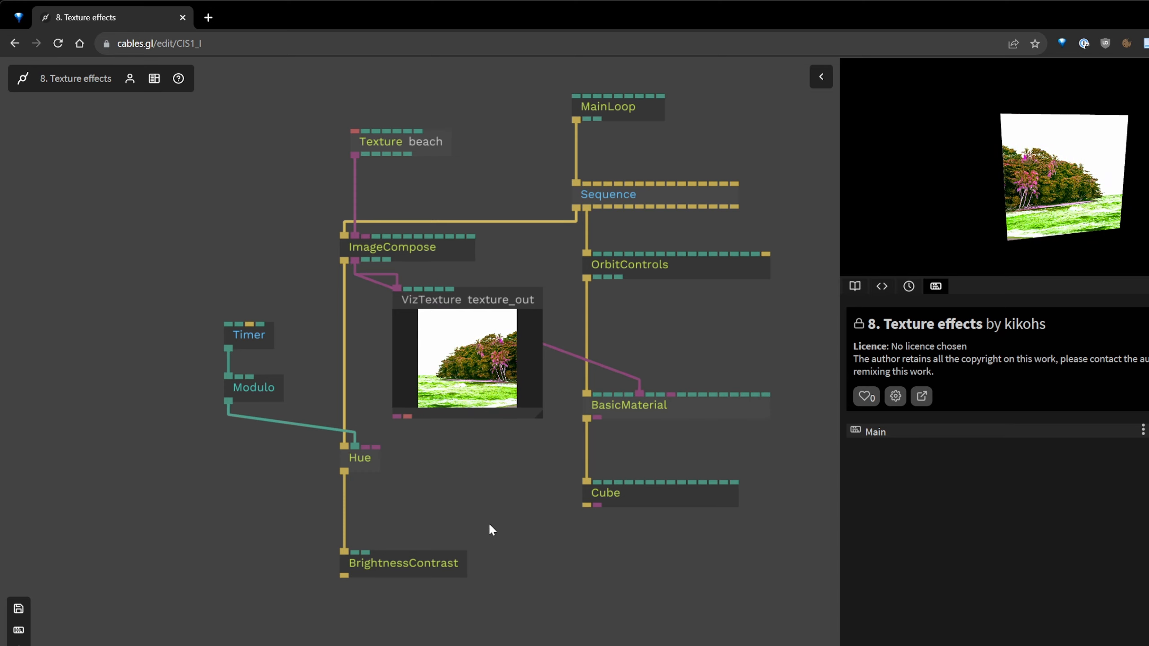
{"action": "left_click_drag", "start_coordinate": [483, 537], "coordinate": [574, 536]}
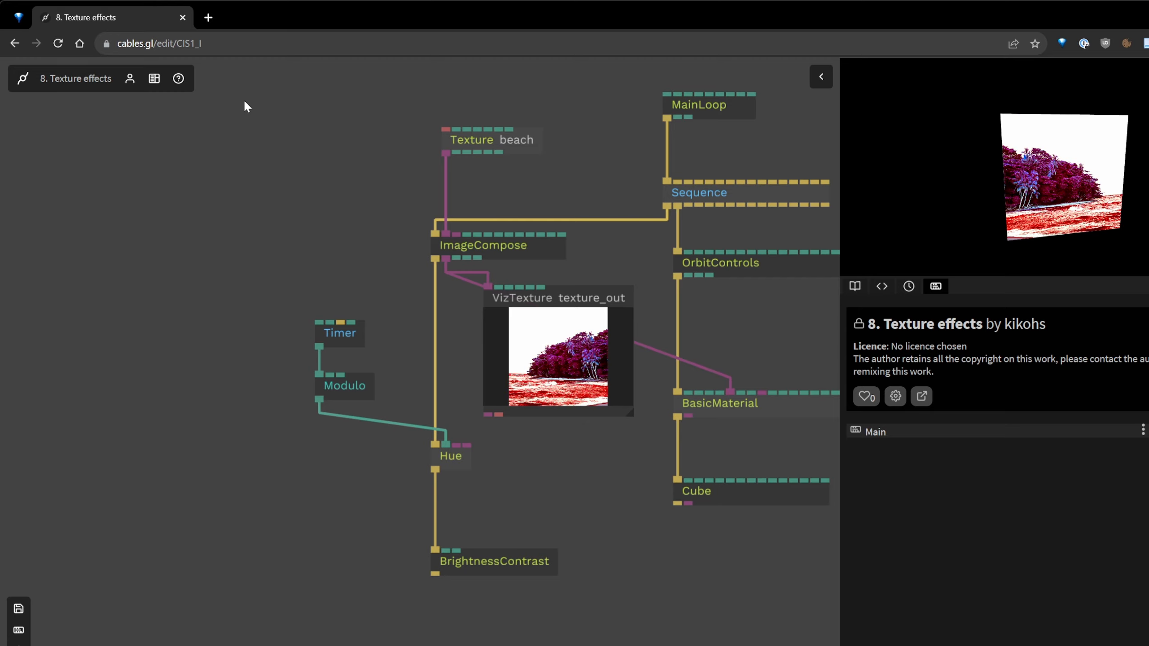
{"action": "left_click_drag", "start_coordinate": [246, 107], "coordinate": [578, 616]}
{"action": "left_click_drag", "start_coordinate": [502, 247], "coordinate": [246, 251]}
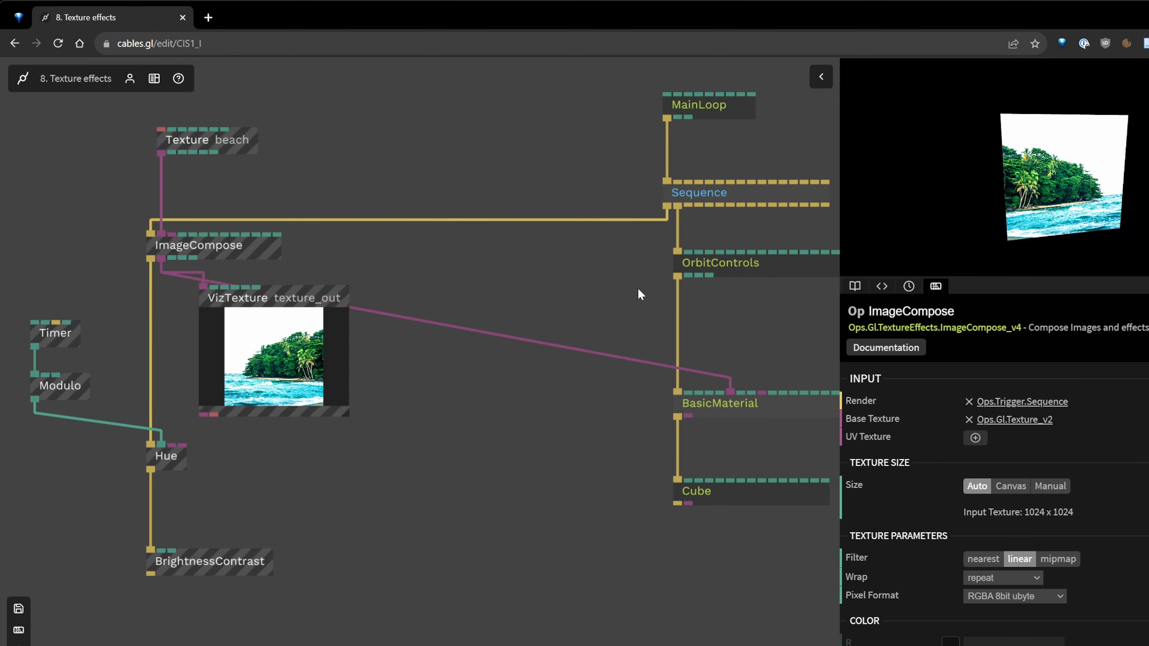
Move OrbitControls, BasicMaterial and Cube down and aside, and reconnect OrbitControls to the fifth trigger output of Sequence.
{"action": "left_click_drag", "start_coordinate": [639, 292], "coordinate": [407, 300]}
{"action": "left_click_drag", "start_coordinate": [693, 629], "coordinate": [559, 352]}
{"action": "left_click", "coordinate": [493, 277]}
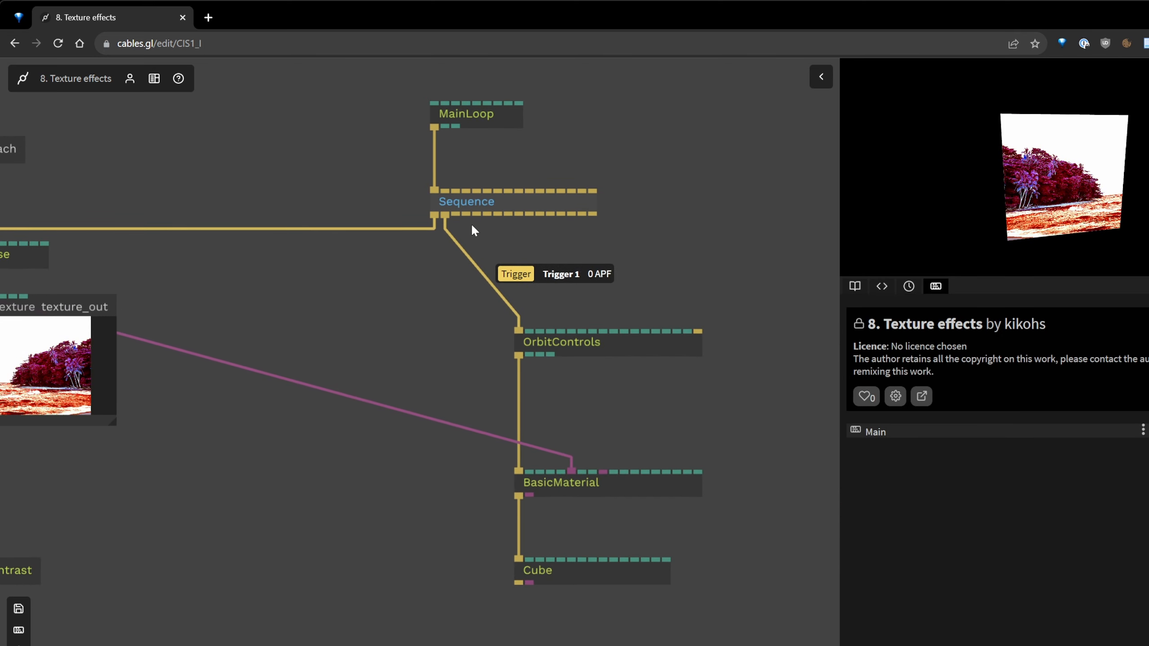
{"action": "right_click", "coordinate": [467, 256]}
{"action": "left_click_drag", "start_coordinate": [477, 214], "coordinate": [520, 334]}
Duplicate the ImageCompose op without its effects and connect the copy to the second trigger output of Sequence.
{"action": "left_click_drag", "start_coordinate": [406, 327], "coordinate": [677, 320]}
{"action": "left_click", "coordinate": [290, 252]}
{"action": "key", "text": "ctrl+c"}
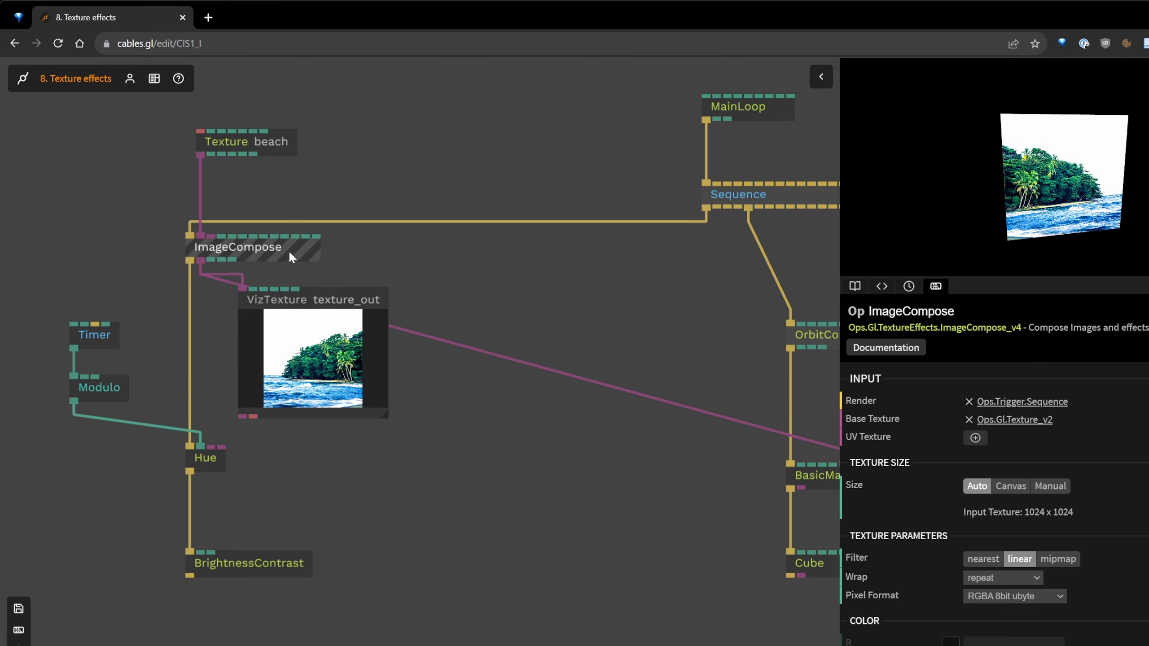
{"action": "key", "text": "ctrl+v"}
{"action": "left_click_drag", "start_coordinate": [468, 255], "coordinate": [521, 307]}
{"action": "left_click_drag", "start_coordinate": [719, 206], "coordinate": [502, 254]}
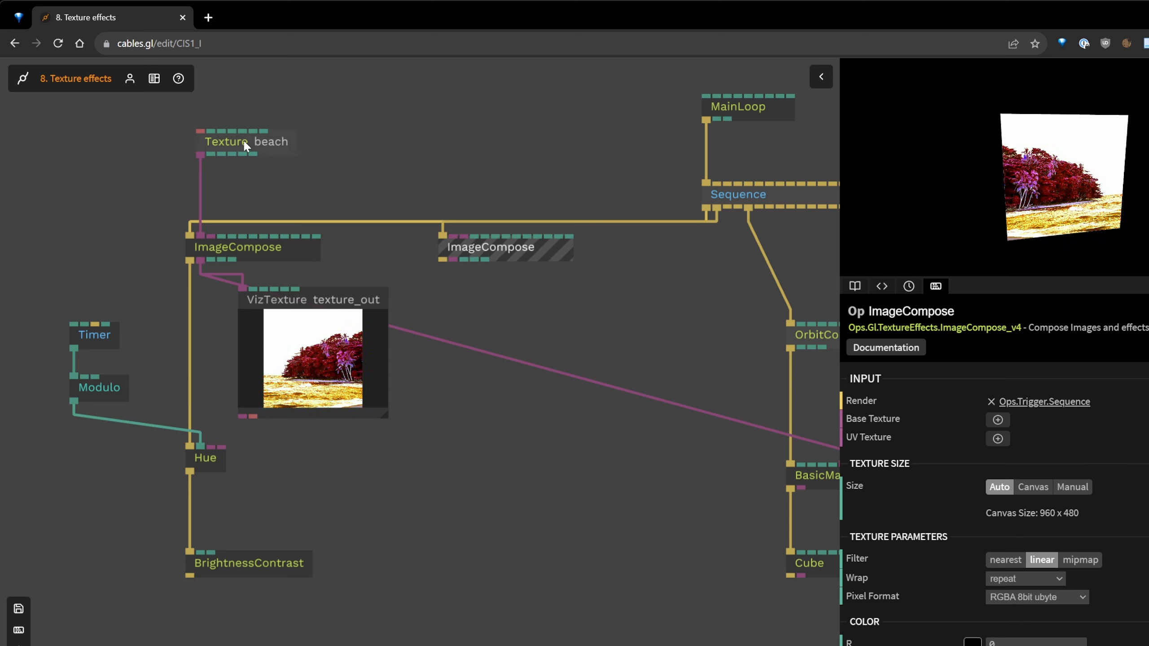
Shift the duplicated ImageCompose slightly downward and set its texture size to Canvas.
{"action": "left_click_drag", "start_coordinate": [489, 252], "coordinate": [510, 293]}
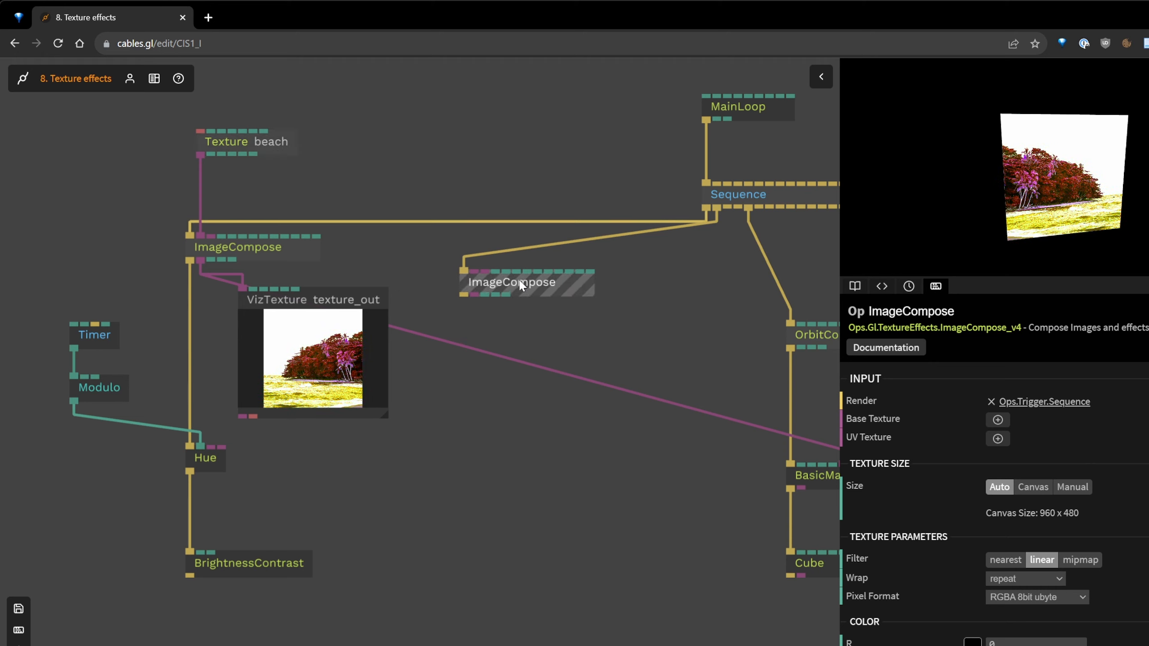
{"action": "left_click", "coordinate": [1027, 488]}
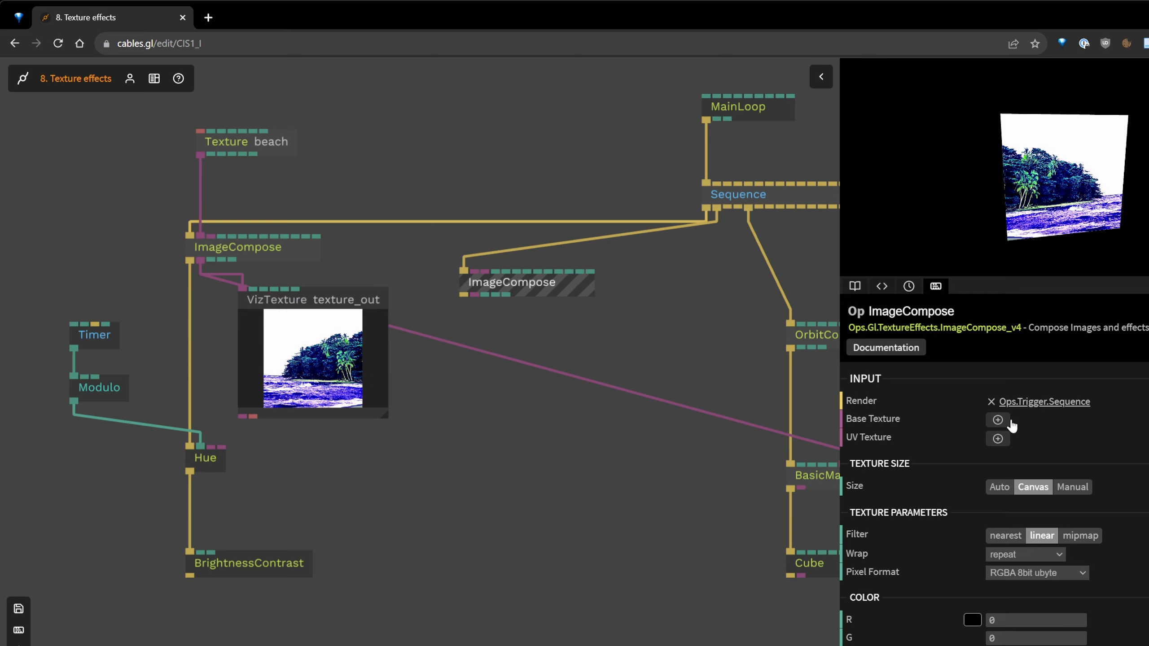
{"action": "left_click", "coordinate": [556, 320]}
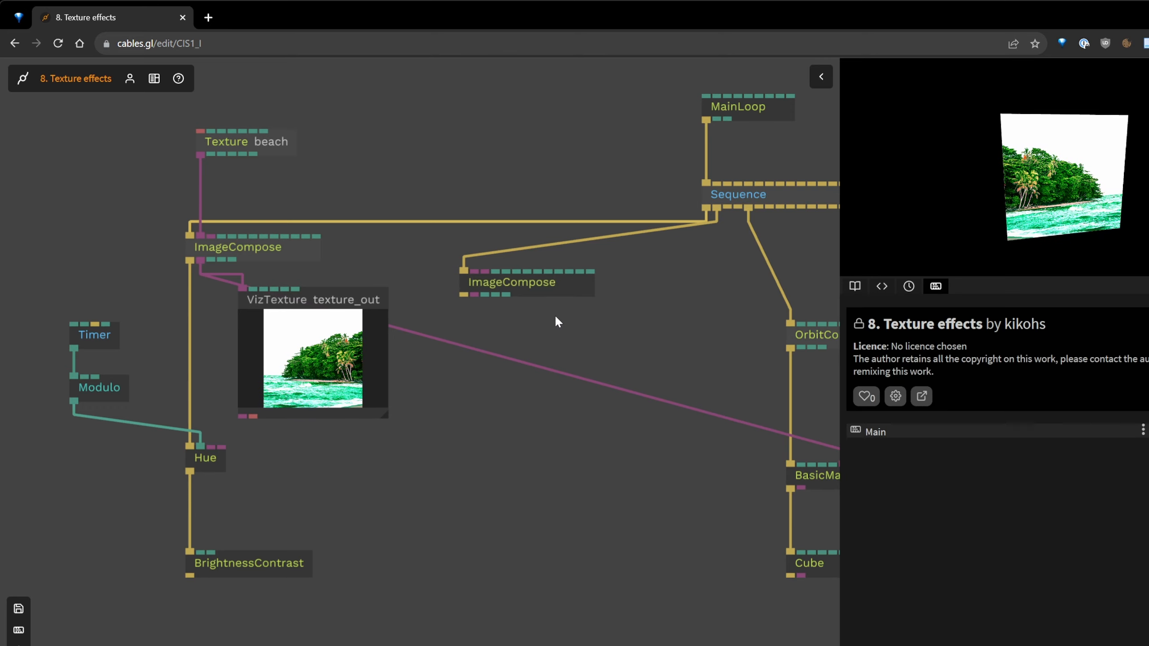
Enlarge the render preview and attach a VizNumber op to the Texture Height output of the second ImageCompose.
{"action": "scroll", "coordinate": [491, 299], "scroll_direction": "up", "scroll_amount": 3}
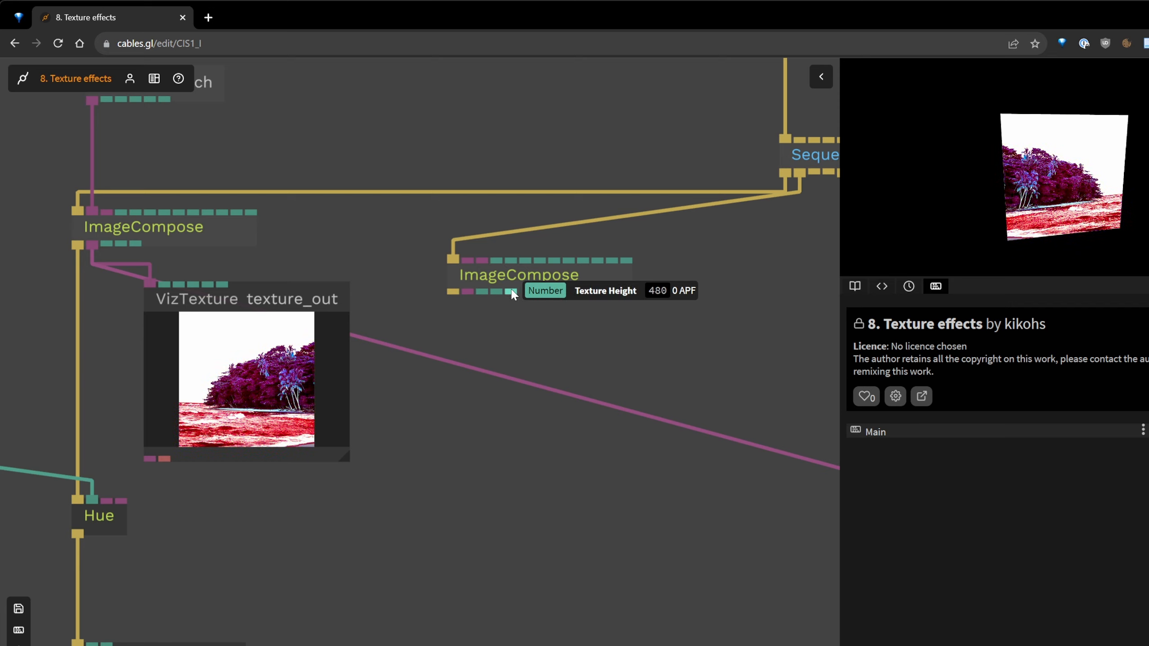
{"action": "left_click_drag", "start_coordinate": [943, 273], "coordinate": [930, 443]}
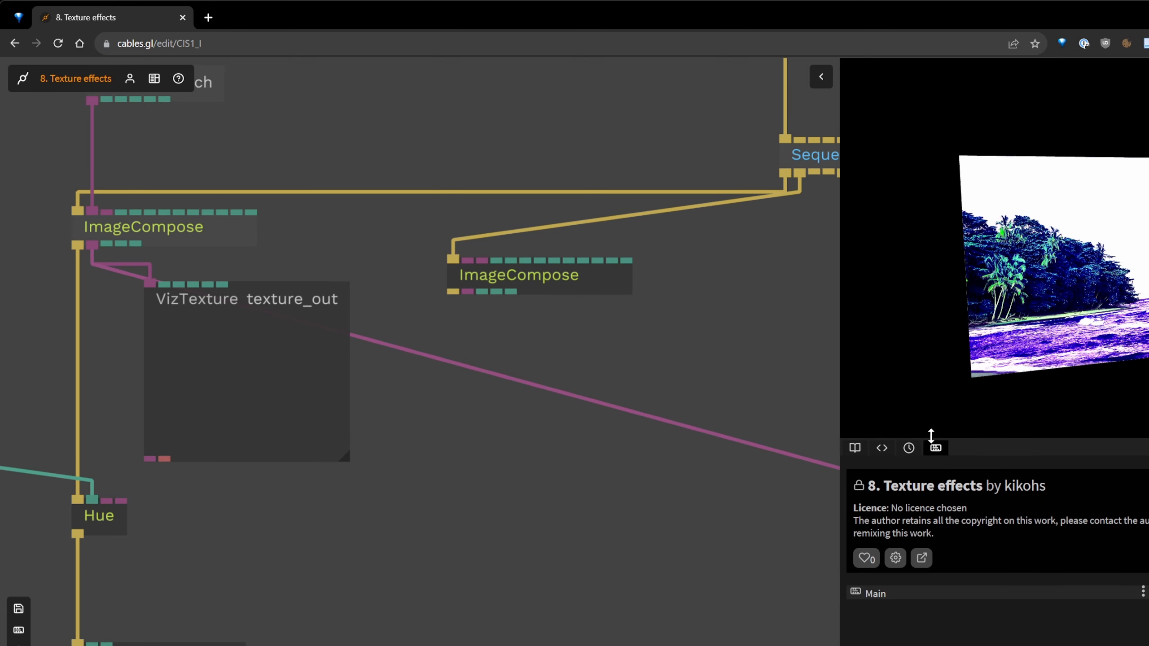
{"action": "left_click", "coordinate": [511, 289]}
{"action": "left_click", "coordinate": [510, 293]}
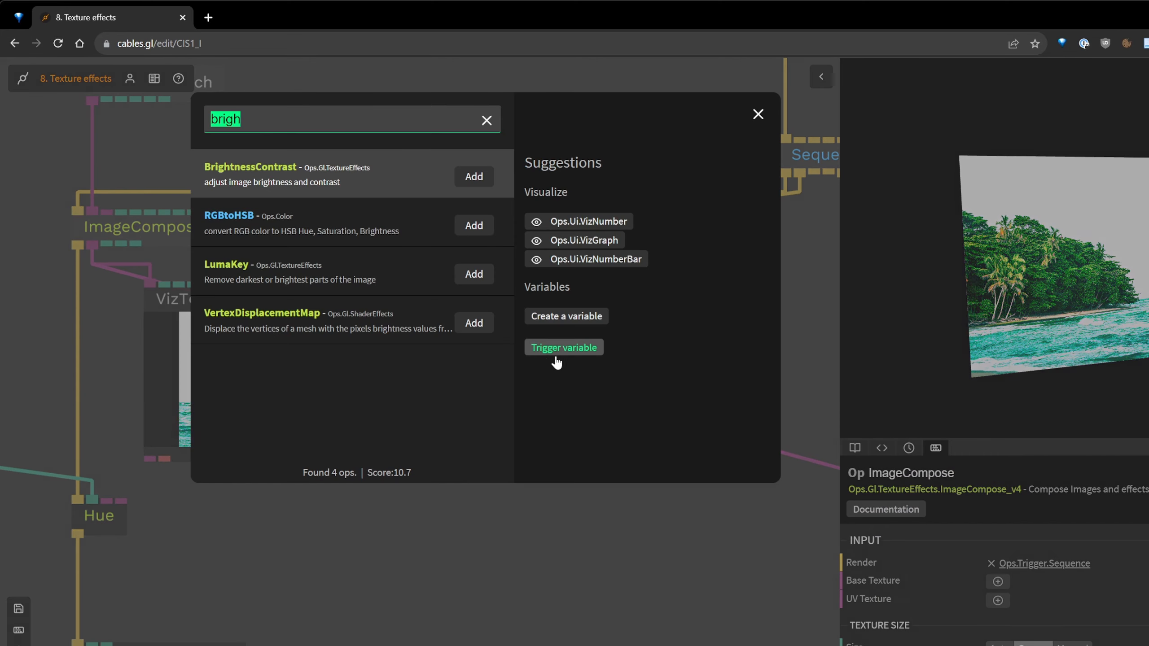
{"action": "left_click", "coordinate": [601, 257]}
{"action": "left_click", "coordinate": [572, 394]}
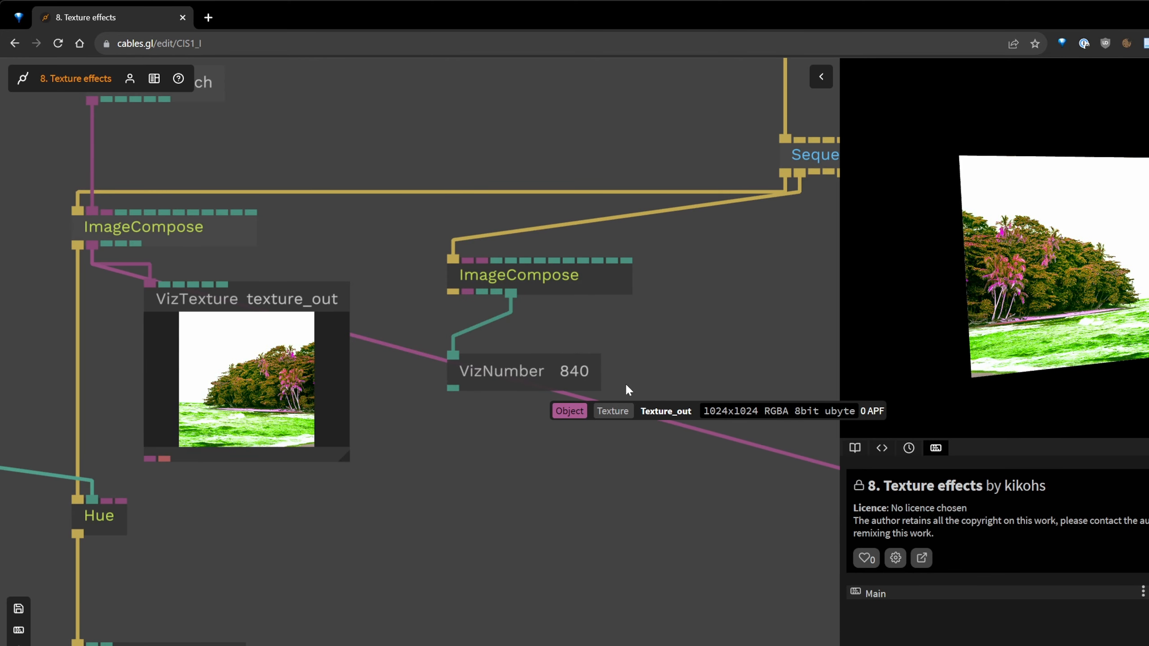
{"action": "left_click_drag", "start_coordinate": [592, 368], "coordinate": [636, 368]}
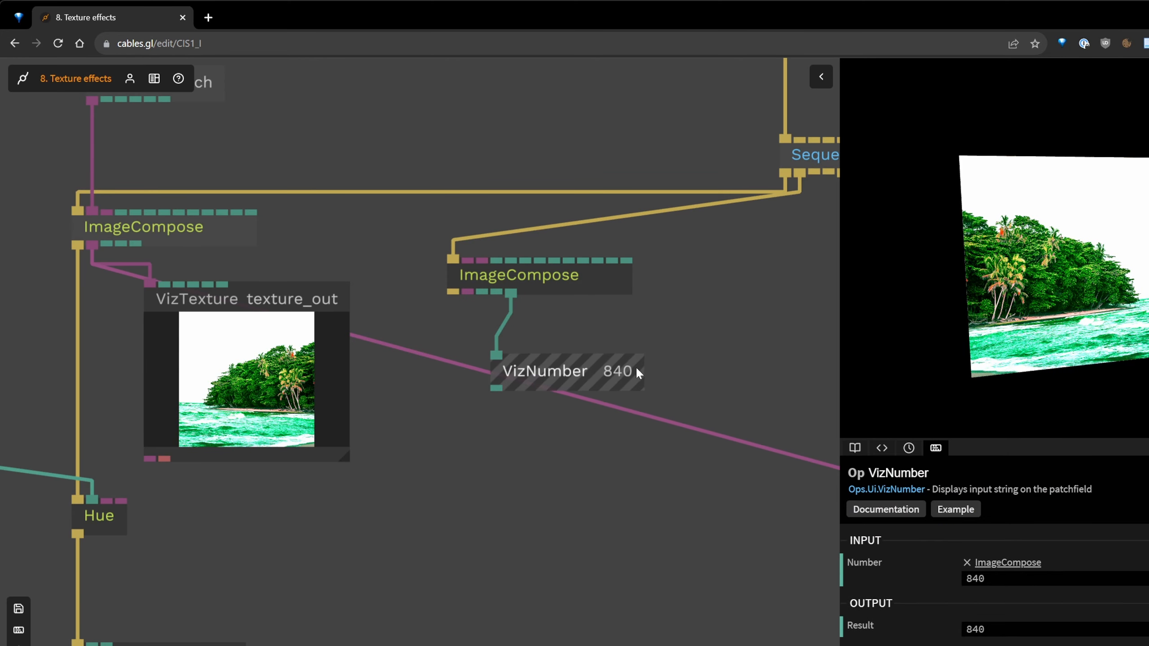
Check the canvas resolution and shorten the render preview to compare it with the VizNumber texture height.
{"action": "left_click", "coordinate": [963, 436]}
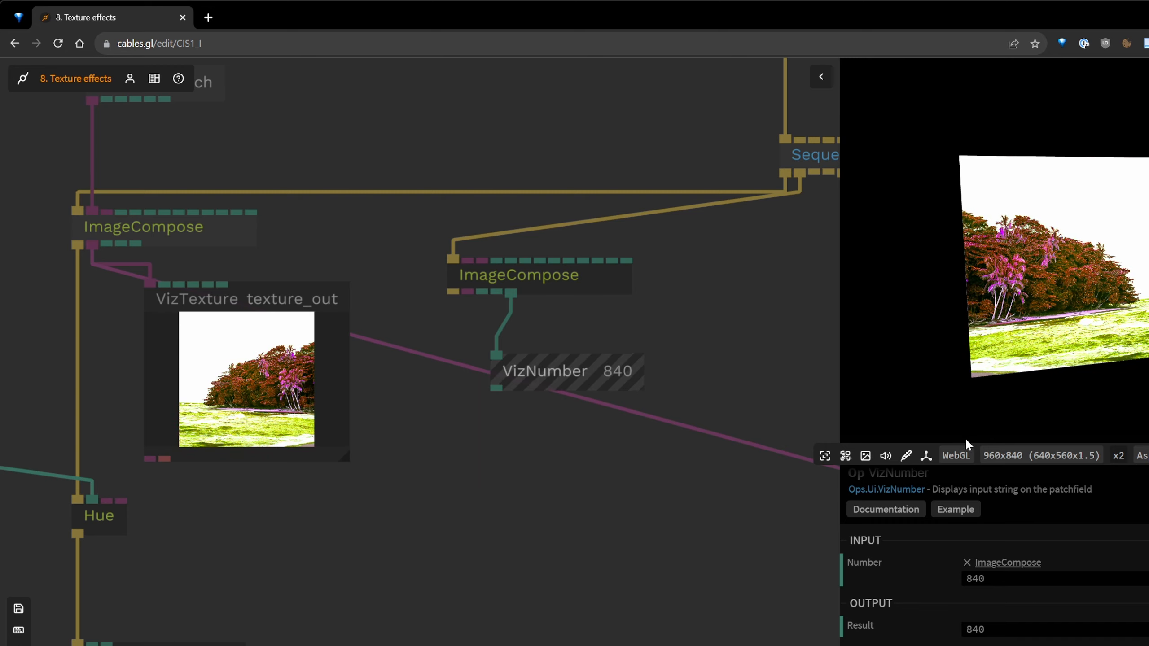
{"action": "left_click", "coordinate": [833, 362]}
{"action": "left_click_drag", "start_coordinate": [988, 437], "coordinate": [985, 348]}
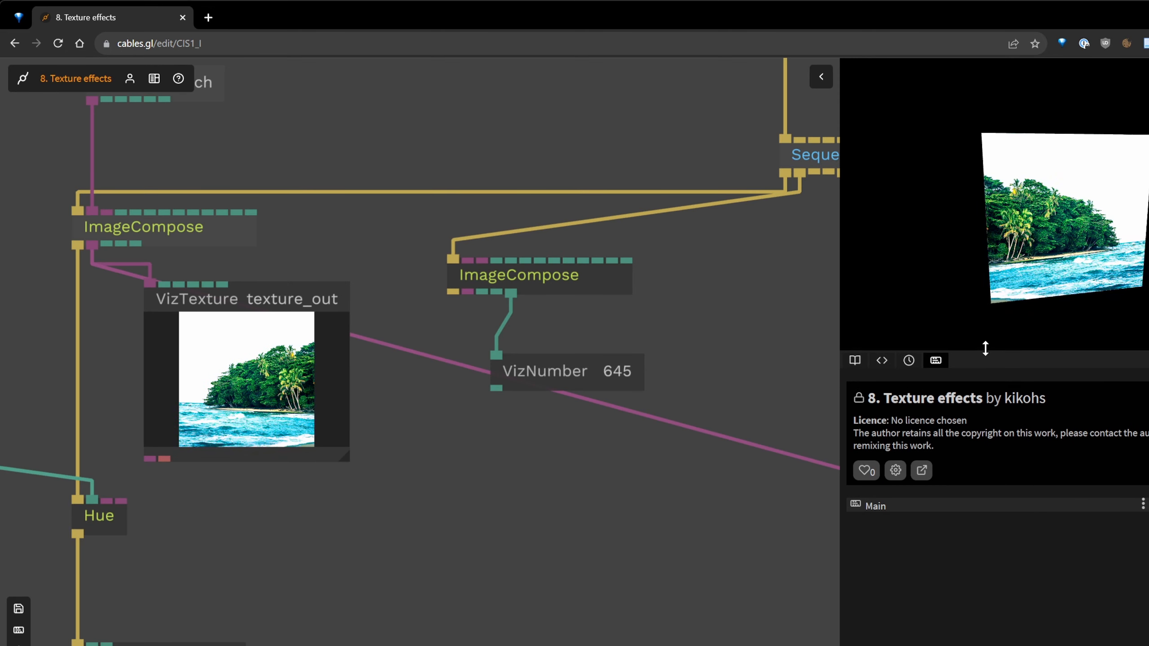
Align VizNumber beneath the Texture Height output and line up the second ImageCompose with the first one.
{"action": "left_click_drag", "start_coordinate": [594, 373], "coordinate": [608, 373]}
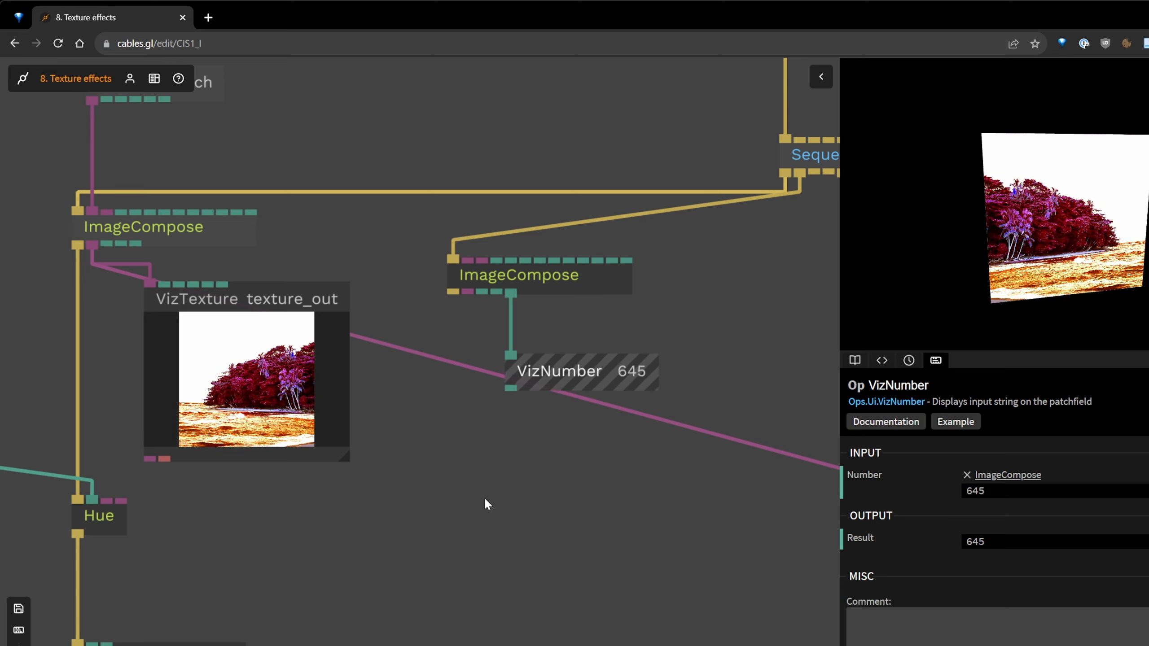
{"action": "left_click_drag", "start_coordinate": [541, 278], "coordinate": [551, 233]}
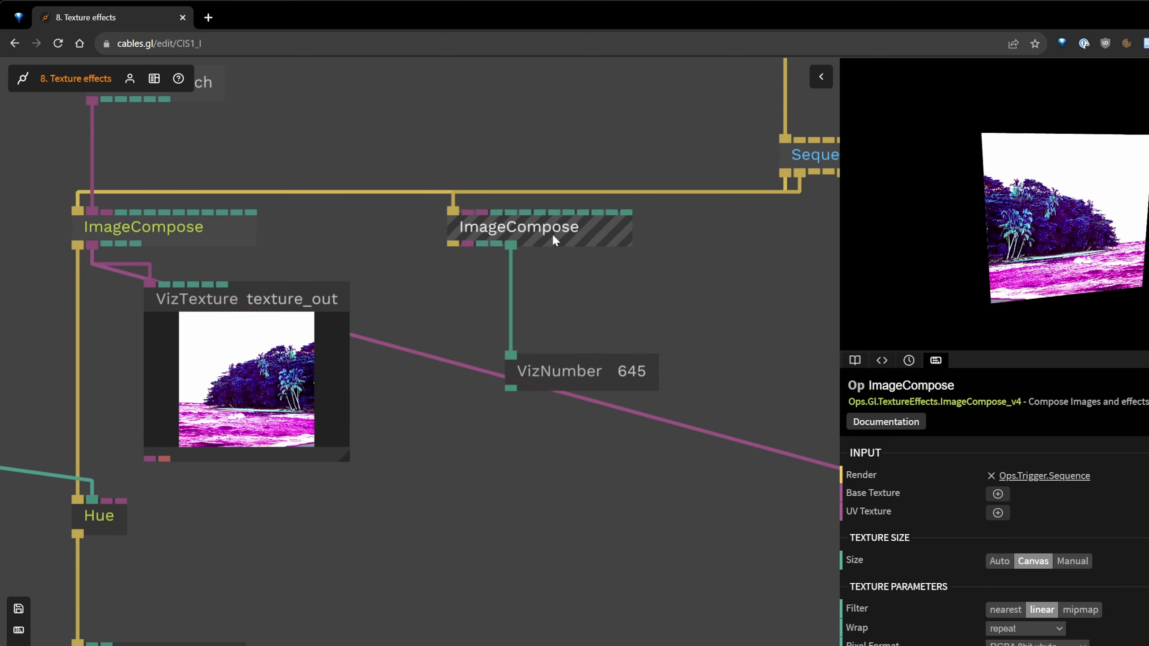
Move VizNumber up closer to the second ImageCompose and save the patch.
{"action": "left_click_drag", "start_coordinate": [601, 383], "coordinate": [605, 337]}
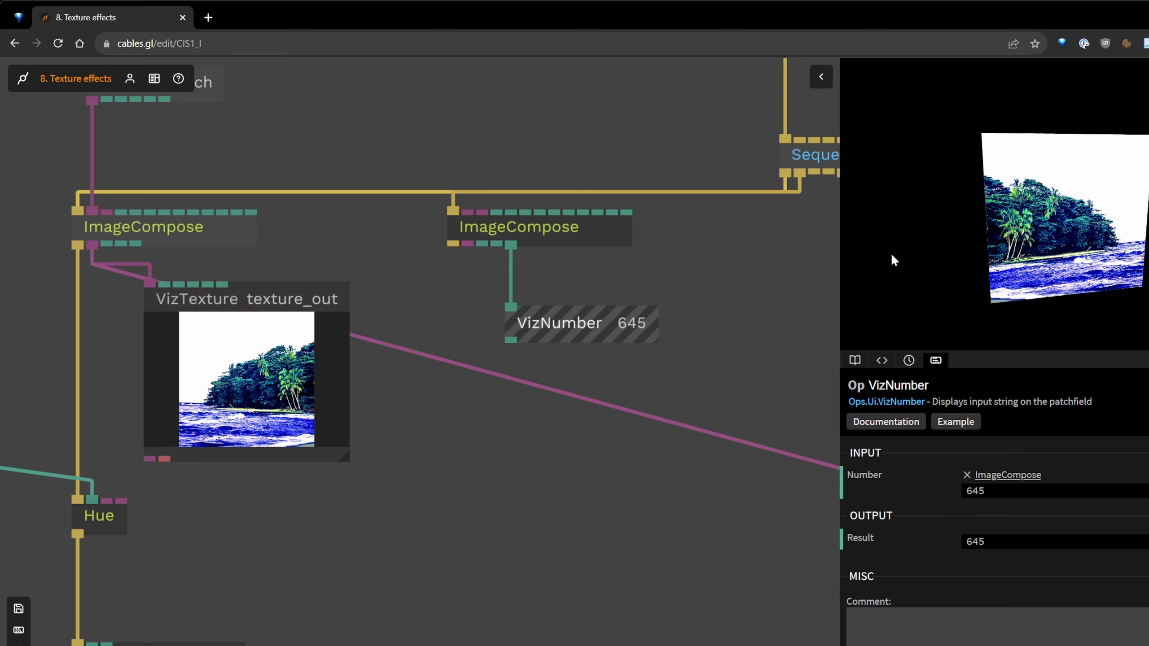
{"action": "left_click", "coordinate": [705, 295]}
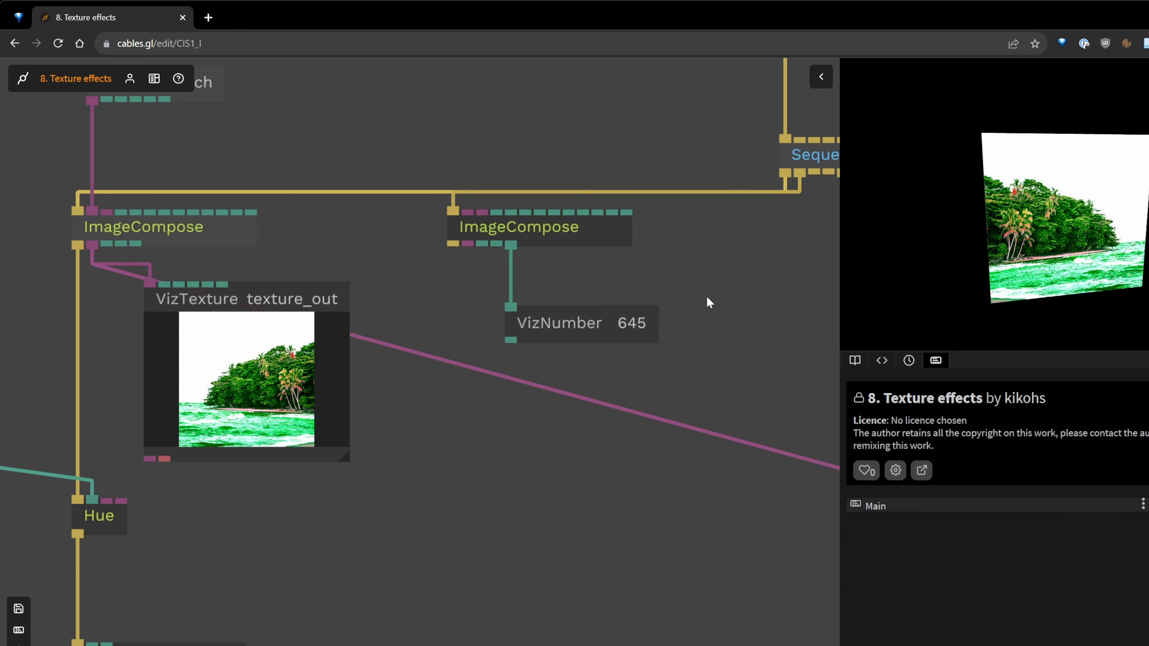
{"action": "key", "text": "ctrl+s"}
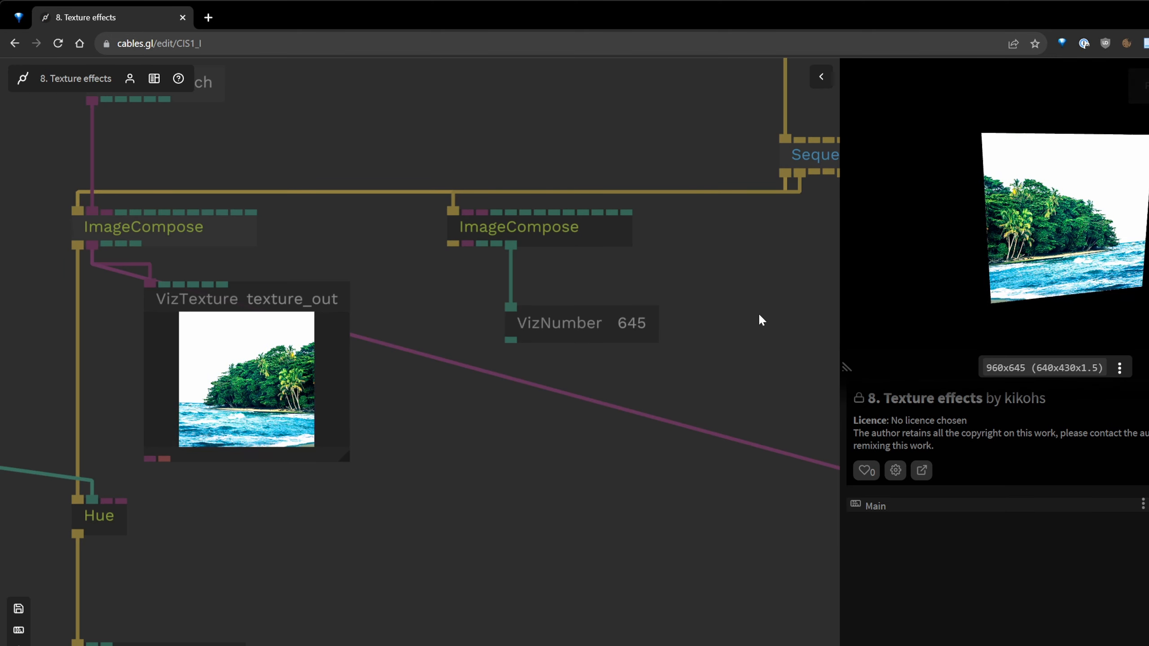
{"action": "left_click", "coordinate": [725, 289]}
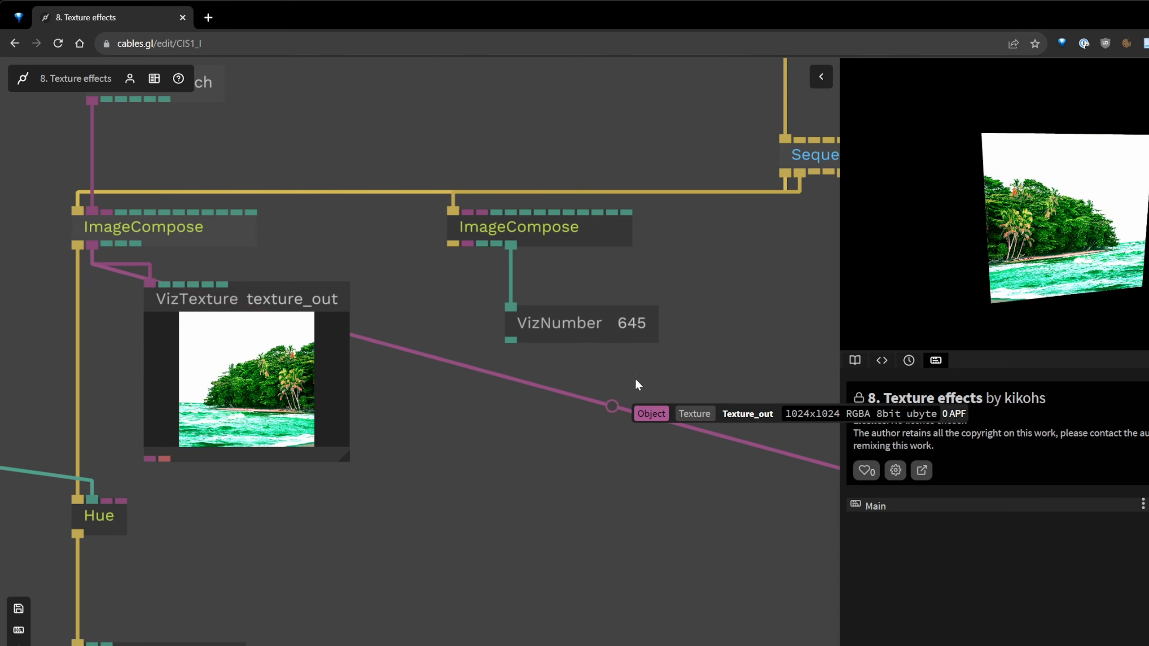
Shift the second ImageCompose and VizNumber down, and set the ImageCompose texture size to Manual at 512 by 512.
{"action": "left_click_drag", "start_coordinate": [758, 369], "coordinate": [585, 375]}
{"action": "scroll", "coordinate": [587, 376], "scroll_direction": "down", "scroll_amount": 3}
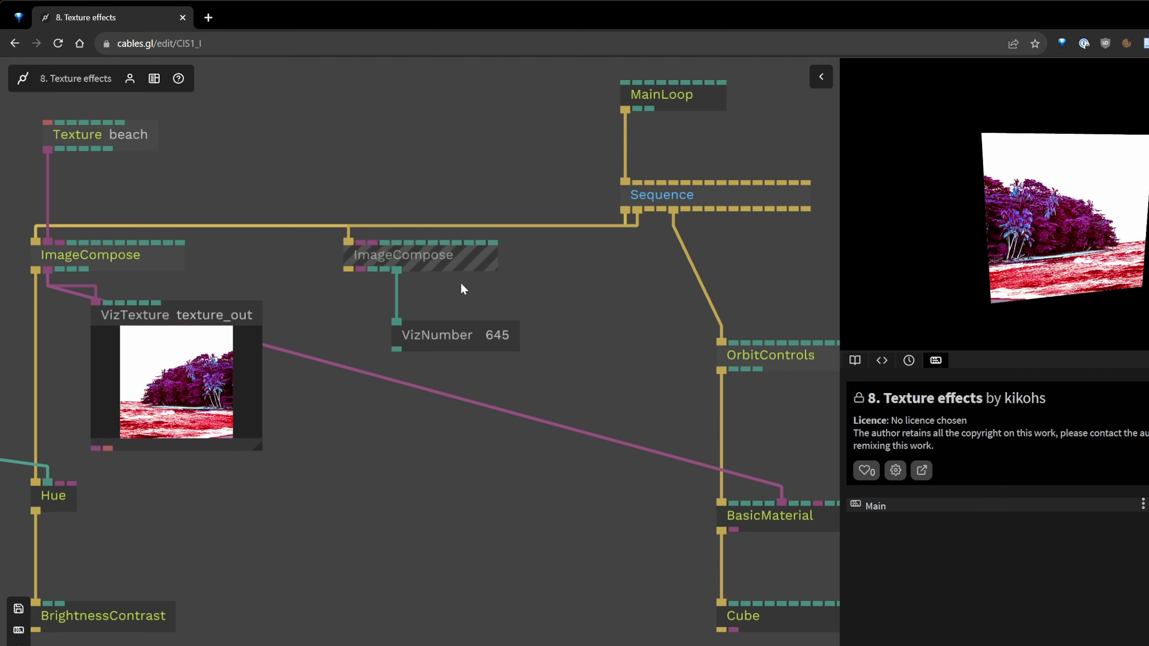
{"action": "left_click_drag", "start_coordinate": [461, 284], "coordinate": [462, 305]}
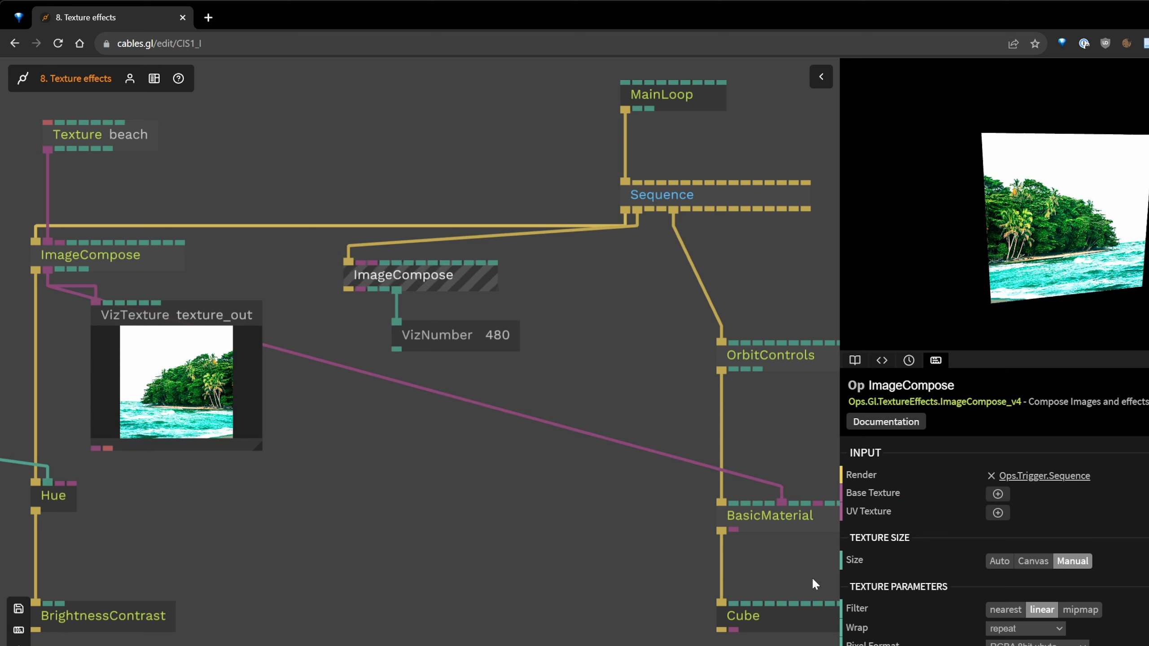
{"action": "left_click_drag", "start_coordinate": [468, 327], "coordinate": [515, 368]}
{"action": "left_click", "coordinate": [446, 287]}
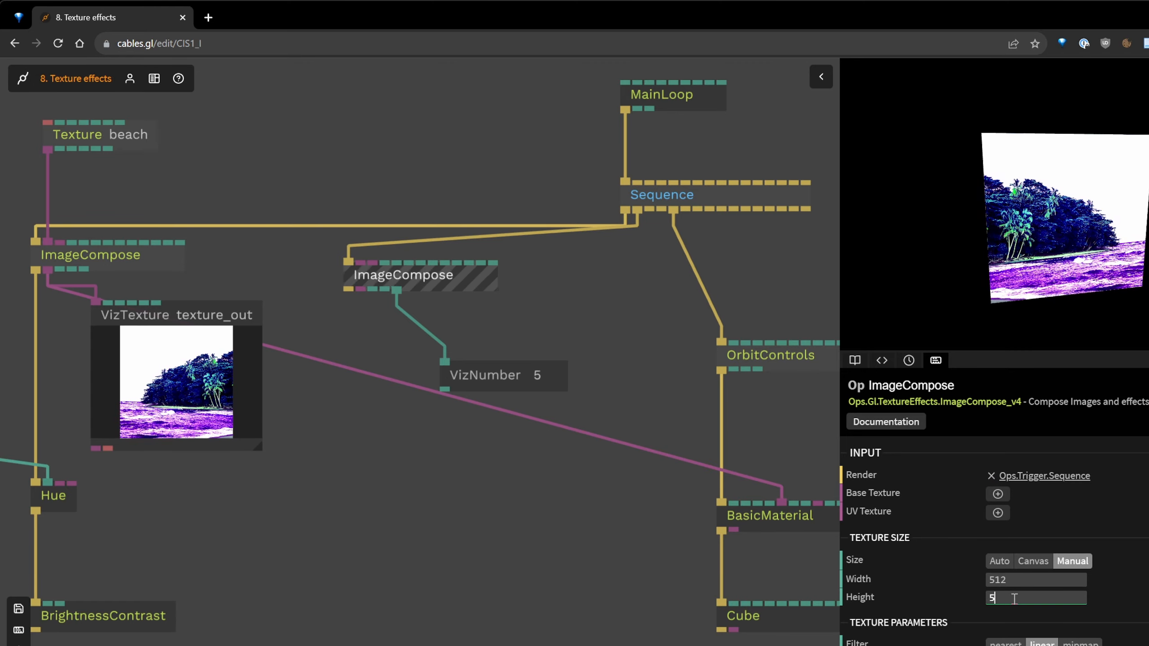
{"action": "left_click", "coordinate": [538, 319]}
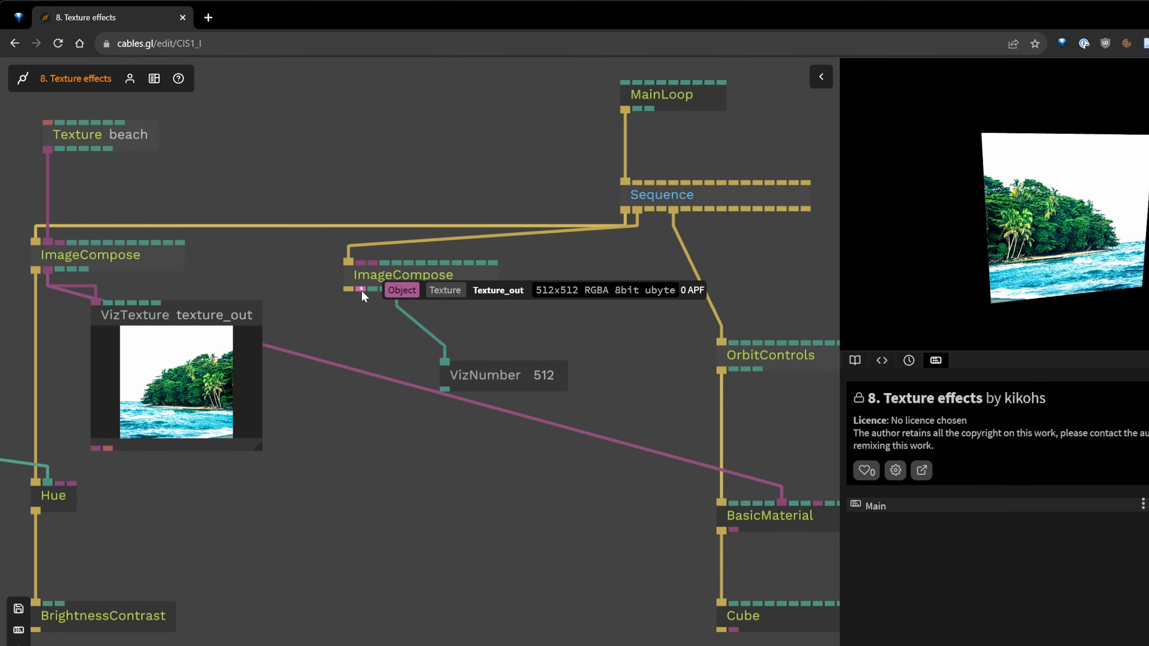
{"action": "left_click_drag", "start_coordinate": [361, 289], "coordinate": [350, 464]}
{"action": "left_click", "coordinate": [610, 223]}
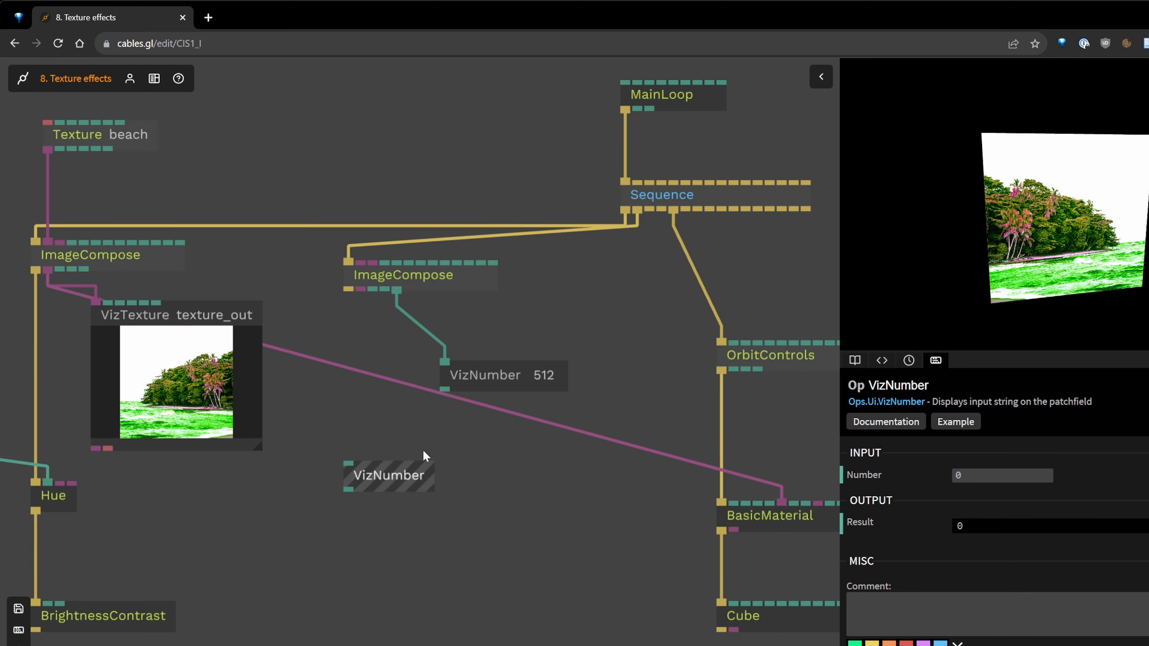
{"action": "key", "text": "Delete"}
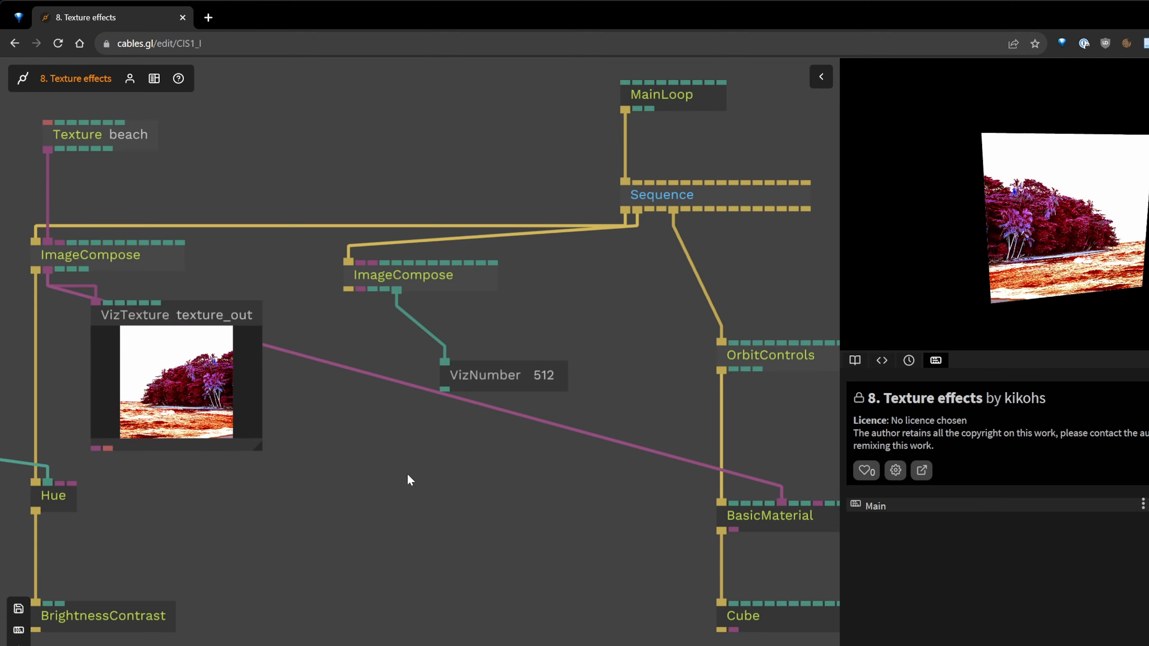
Save the patch and attach a VizTexture op to the texture output of the second ImageCompose.
{"action": "key", "text": "ctrl+s"}
{"action": "left_click_drag", "start_coordinate": [361, 291], "coordinate": [437, 503]}
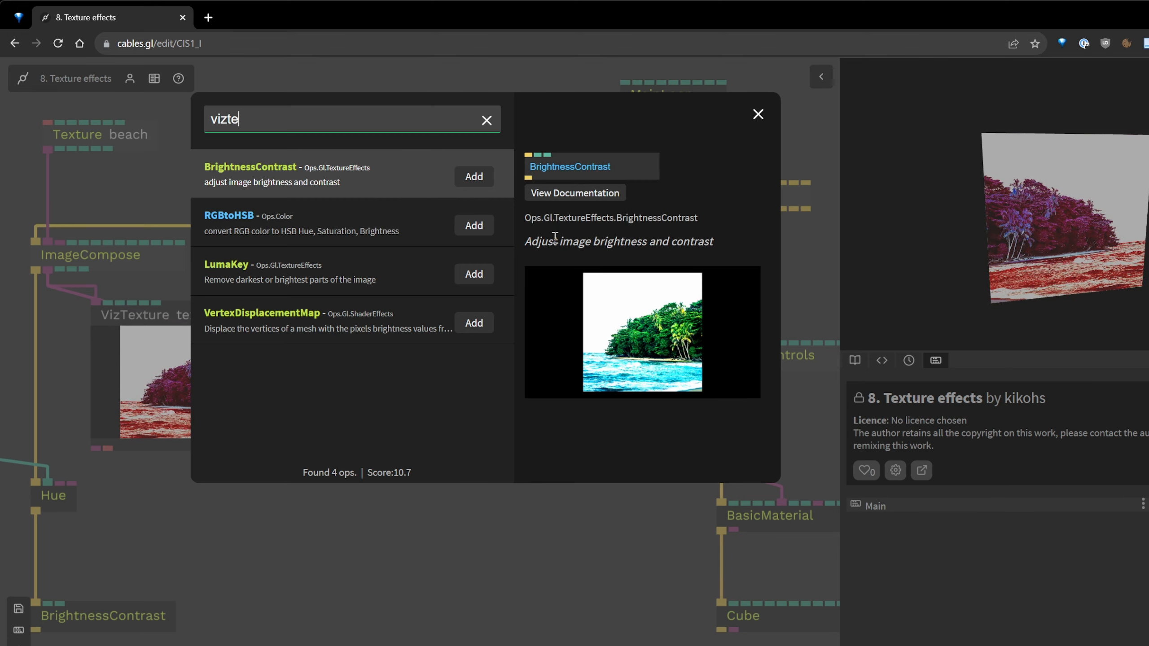
{"action": "key", "text": "Return"}
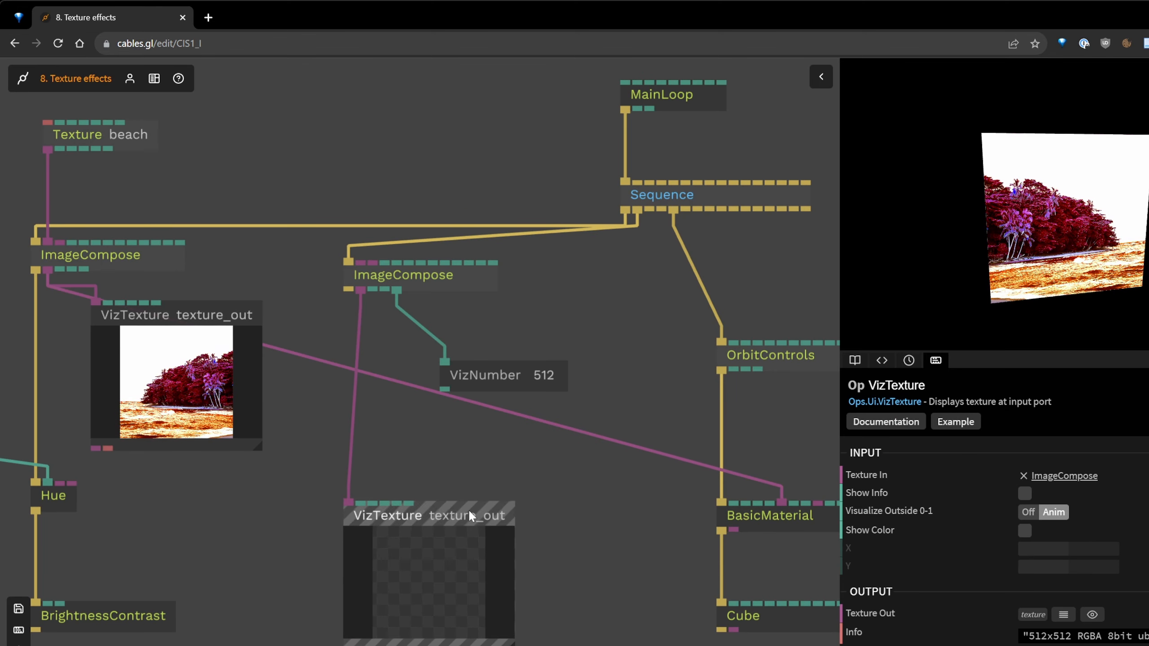
Turn on Show Info for the new VizTexture and place it below VizNumber.
{"action": "left_click", "coordinate": [1024, 492]}
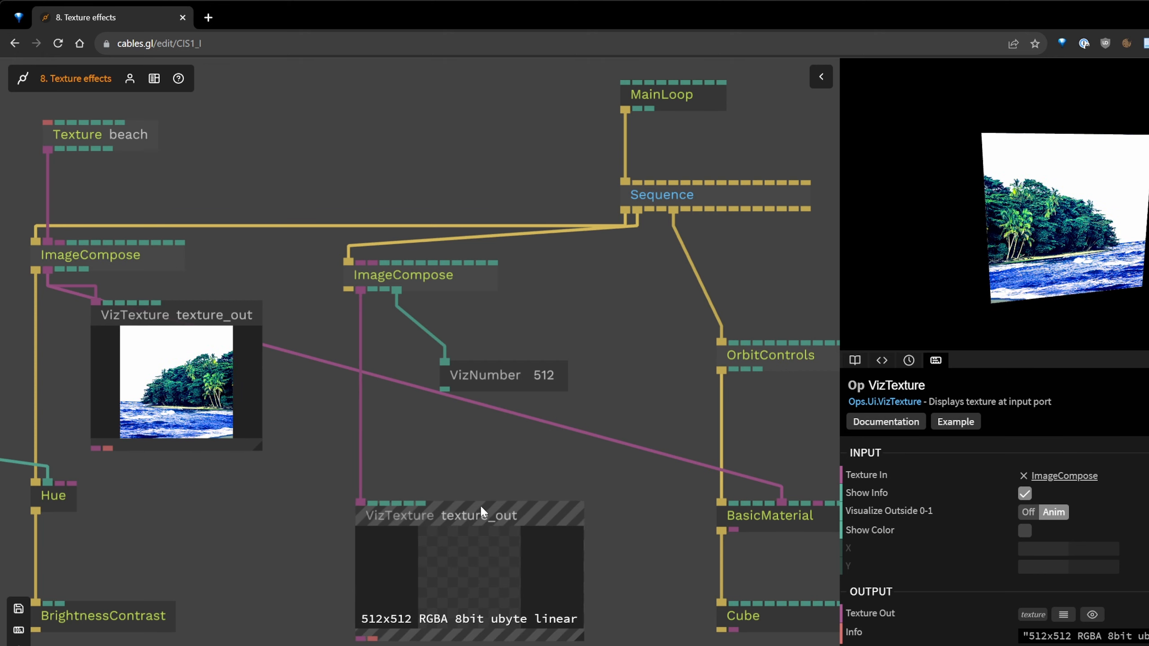
{"action": "left_click_drag", "start_coordinate": [482, 508], "coordinate": [494, 508]}
{"action": "left_click", "coordinate": [448, 272]}
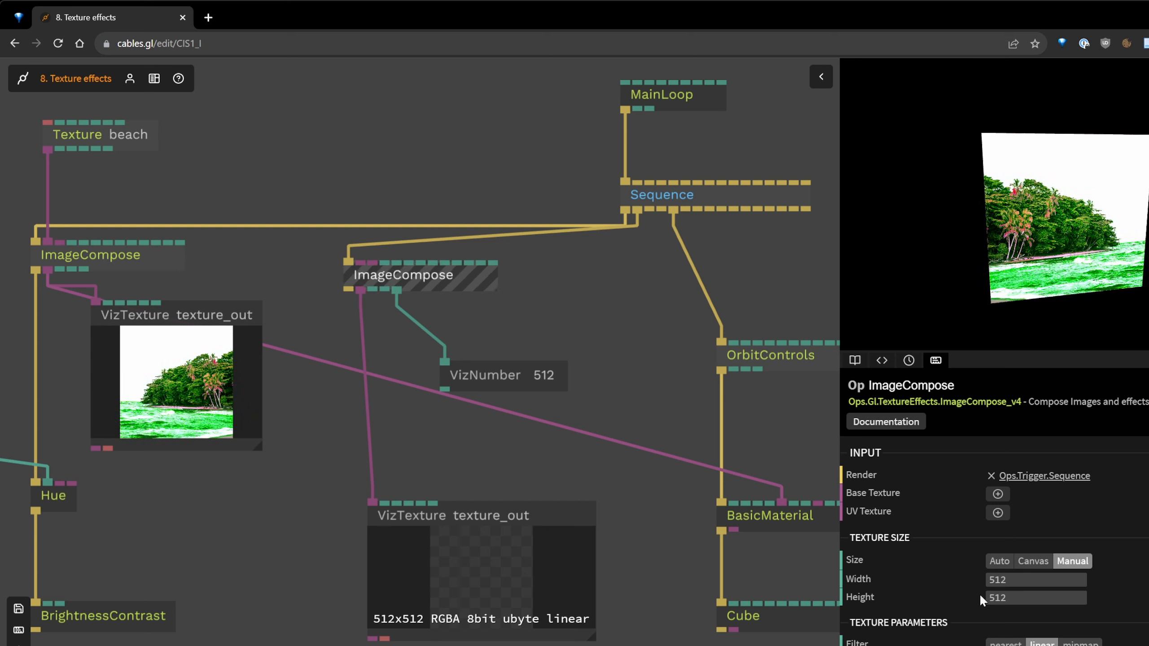
{"action": "left_click_drag", "start_coordinate": [480, 509], "coordinate": [517, 490]}
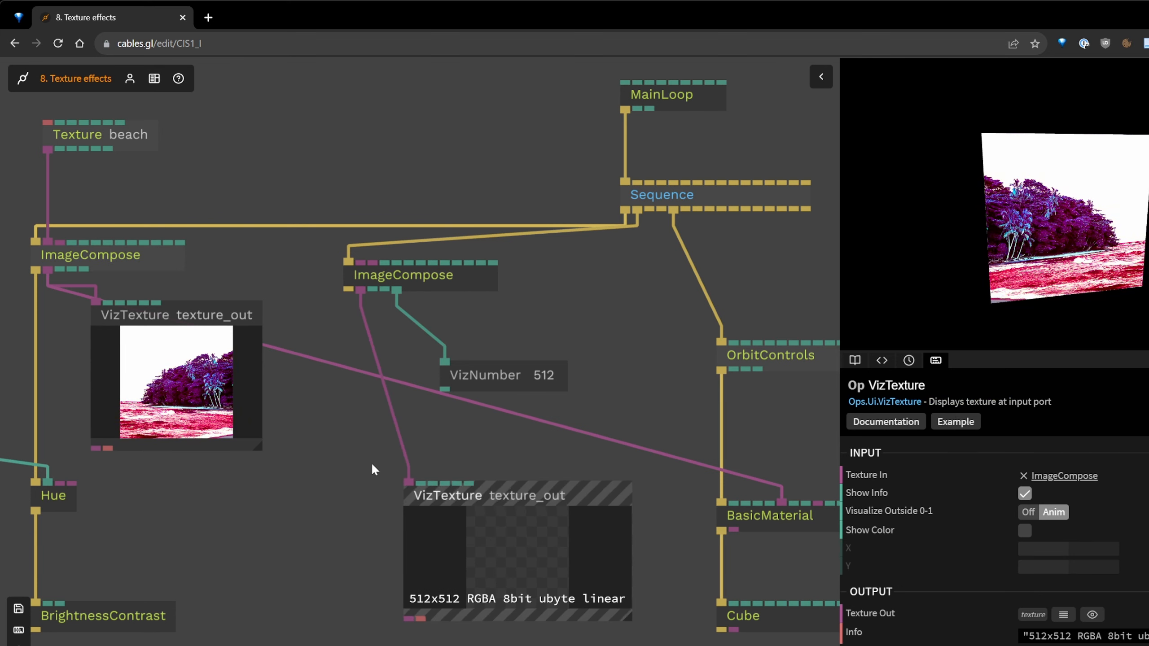
Turn on Show Info for the first ImageCompose's VizTexture, then enlarge it and move it clear of the ImageCompose.
{"action": "left_click", "coordinate": [253, 390]}
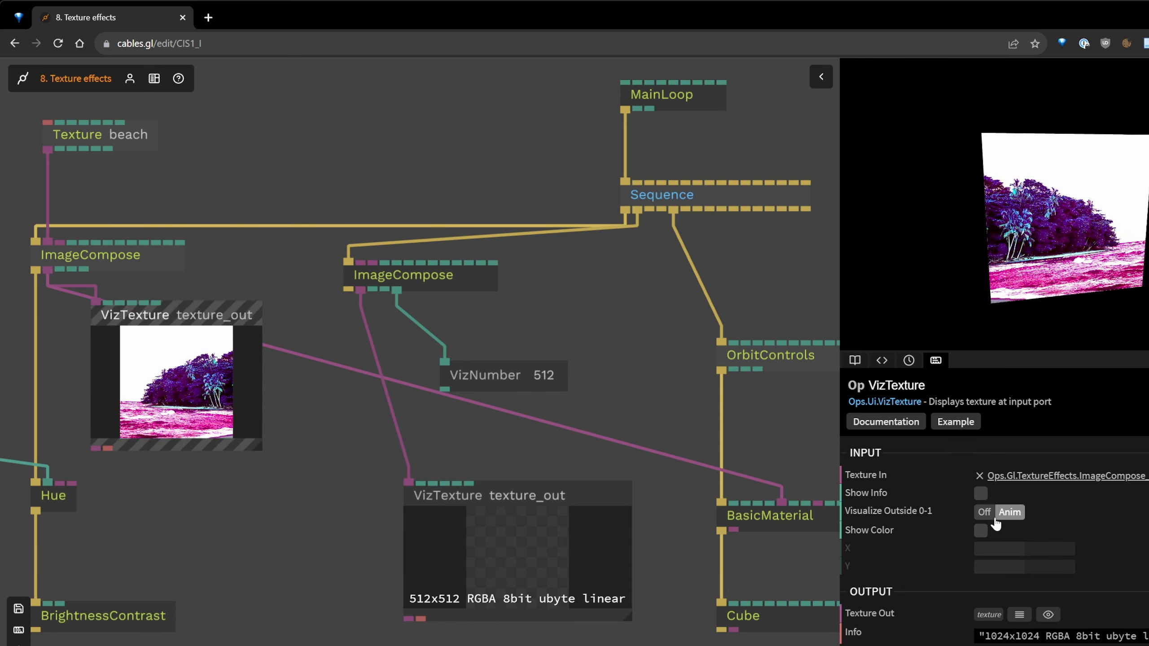
{"action": "left_click", "coordinate": [980, 494]}
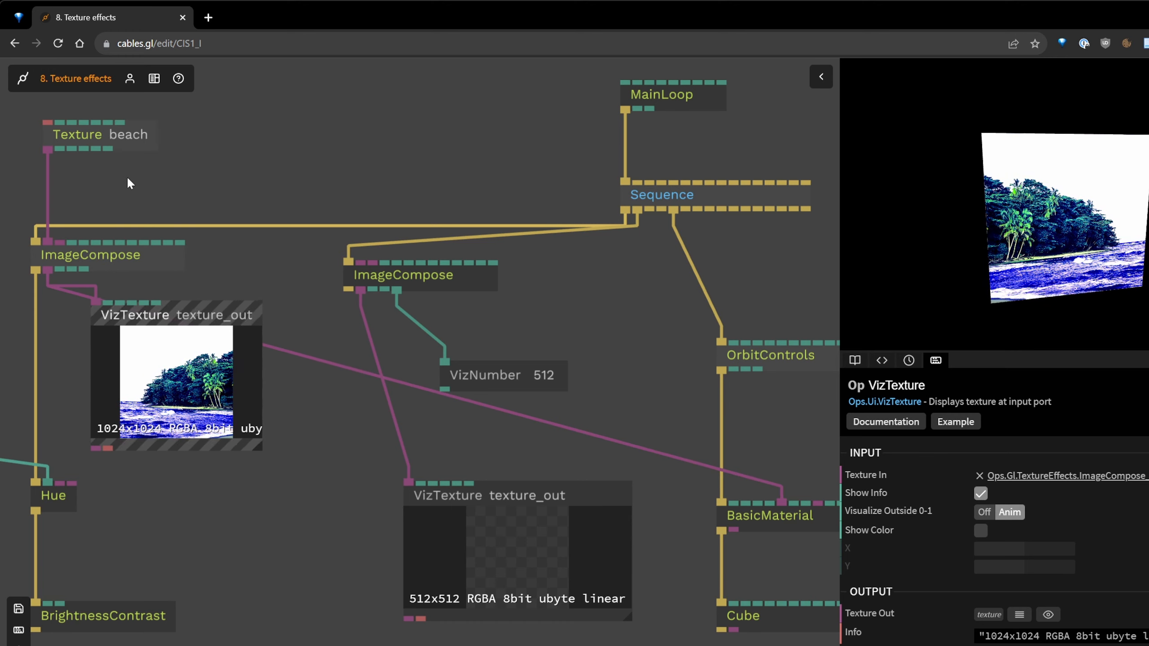
{"action": "left_click_drag", "start_coordinate": [246, 446], "coordinate": [290, 559]}
{"action": "left_click_drag", "start_coordinate": [322, 642], "coordinate": [377, 558]}
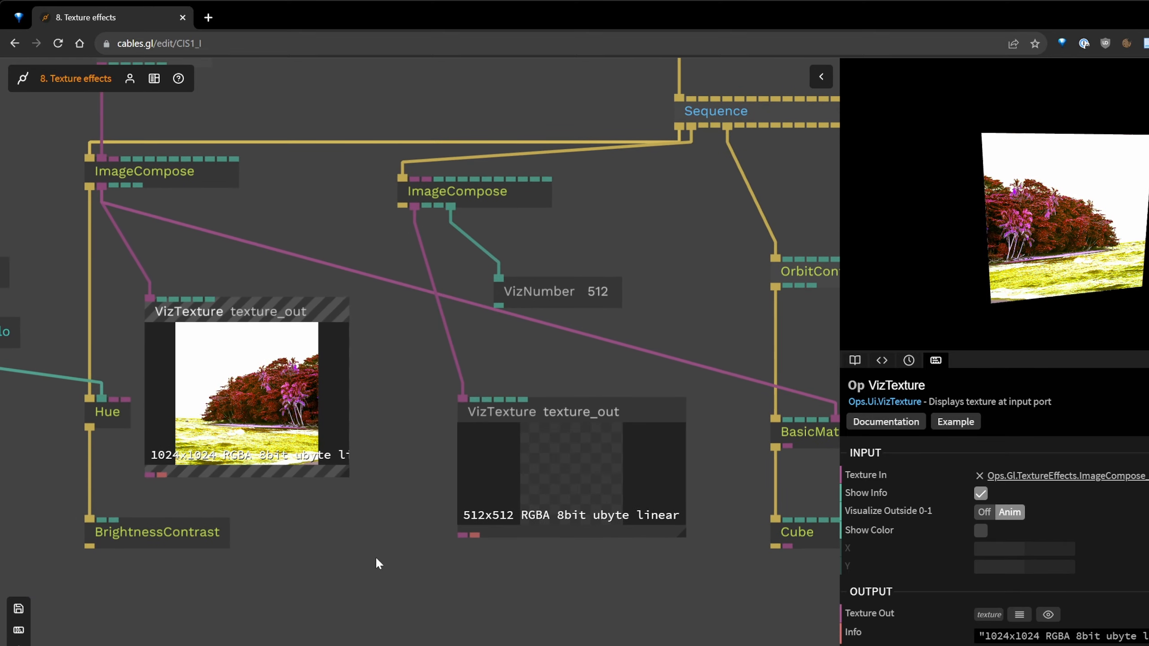
Move OrbitControls, BasicMaterial and Cube together further right to free space beside the second ImageCompose.
{"action": "scroll", "coordinate": [379, 563], "scroll_direction": "down", "scroll_amount": 2}
{"action": "left_click_drag", "start_coordinate": [477, 561], "coordinate": [372, 552]}
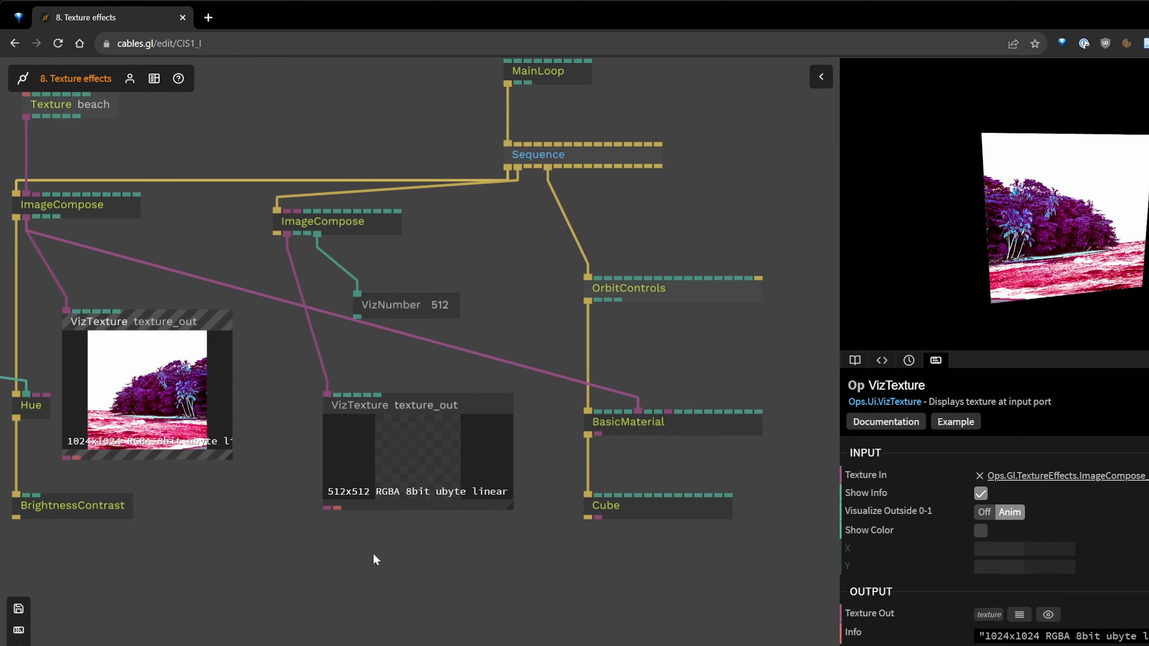
{"action": "left_click_drag", "start_coordinate": [701, 596], "coordinate": [617, 239]}
{"action": "left_click_drag", "start_coordinate": [652, 303], "coordinate": [671, 300]}
{"action": "left_click_drag", "start_coordinate": [525, 245], "coordinate": [651, 556]}
{"action": "left_click_drag", "start_coordinate": [653, 294], "coordinate": [744, 277]}
{"action": "scroll", "coordinate": [678, 269], "scroll_direction": "left", "scroll_amount": 5}
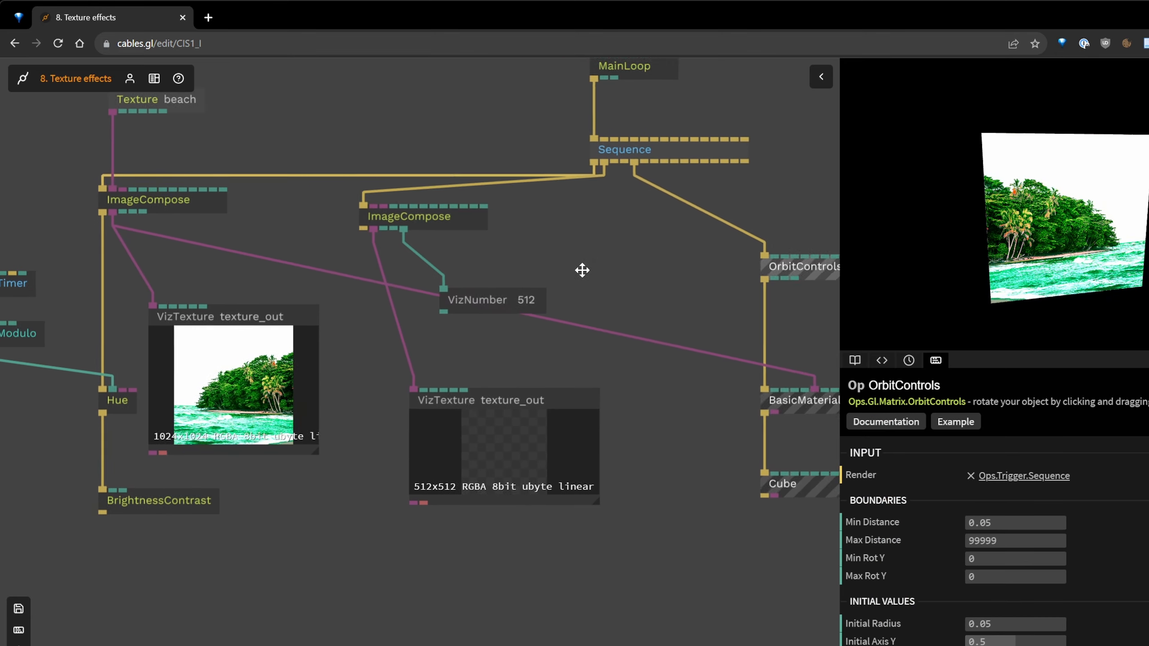
Line up the second ImageCompose with the first one and delete its VizNumber.
{"action": "left_click", "coordinate": [565, 213]}
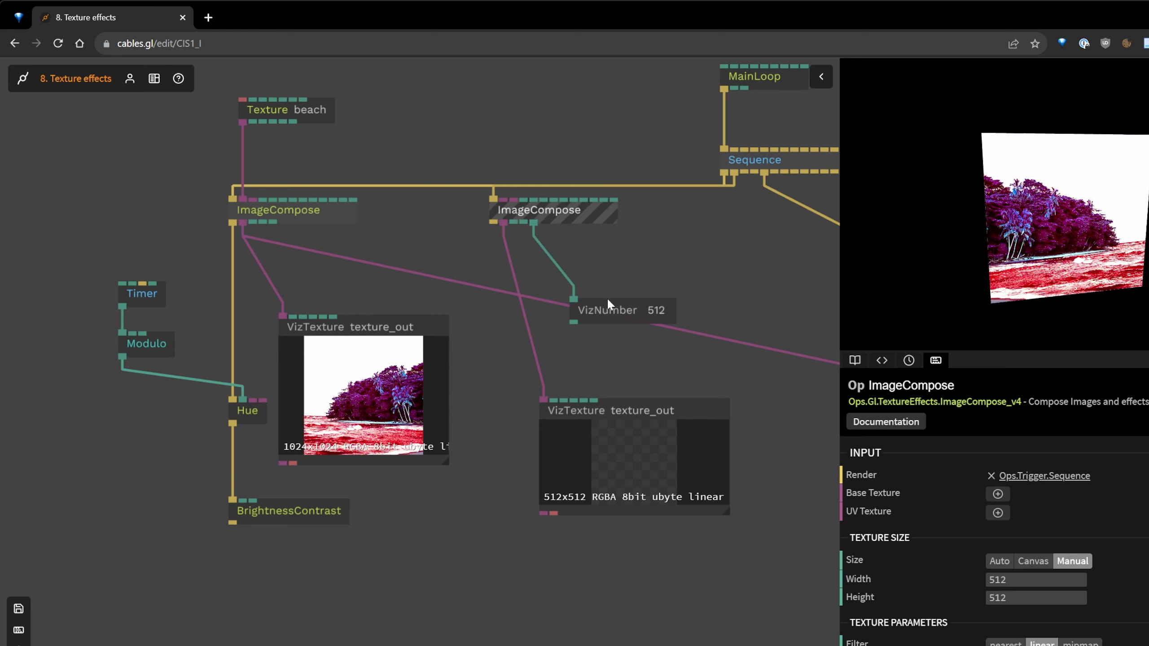
{"action": "left_click_drag", "start_coordinate": [611, 310], "coordinate": [652, 277]}
{"action": "key", "text": "Delete"}
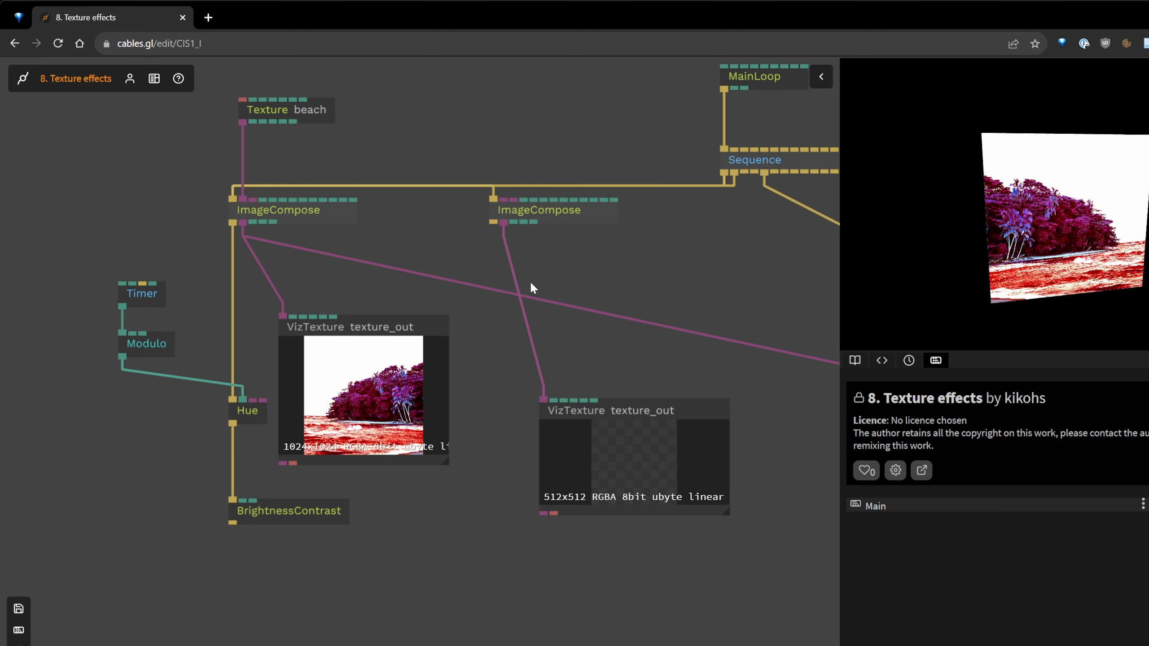
Move the second VizTexture aside and attach a DrawImage op to the Next trigger output of the second ImageCompose.
{"action": "left_click_drag", "start_coordinate": [586, 427], "coordinate": [717, 292]}
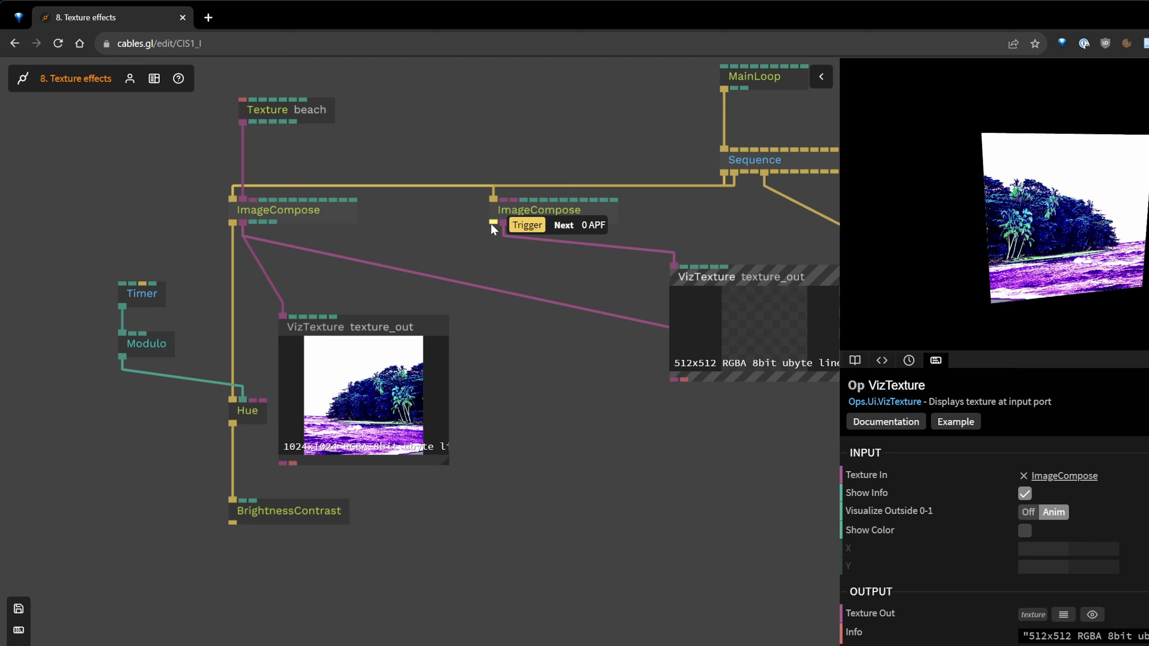
{"action": "left_click_drag", "start_coordinate": [492, 222], "coordinate": [503, 379]}
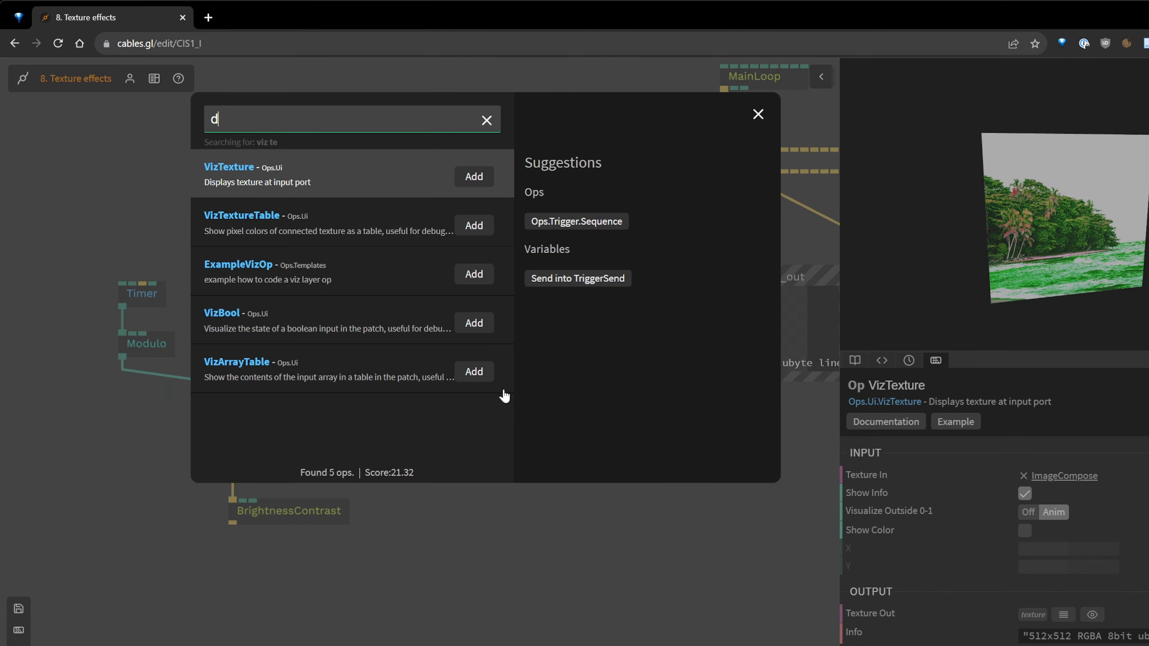
{"action": "type", "text": "draw"}
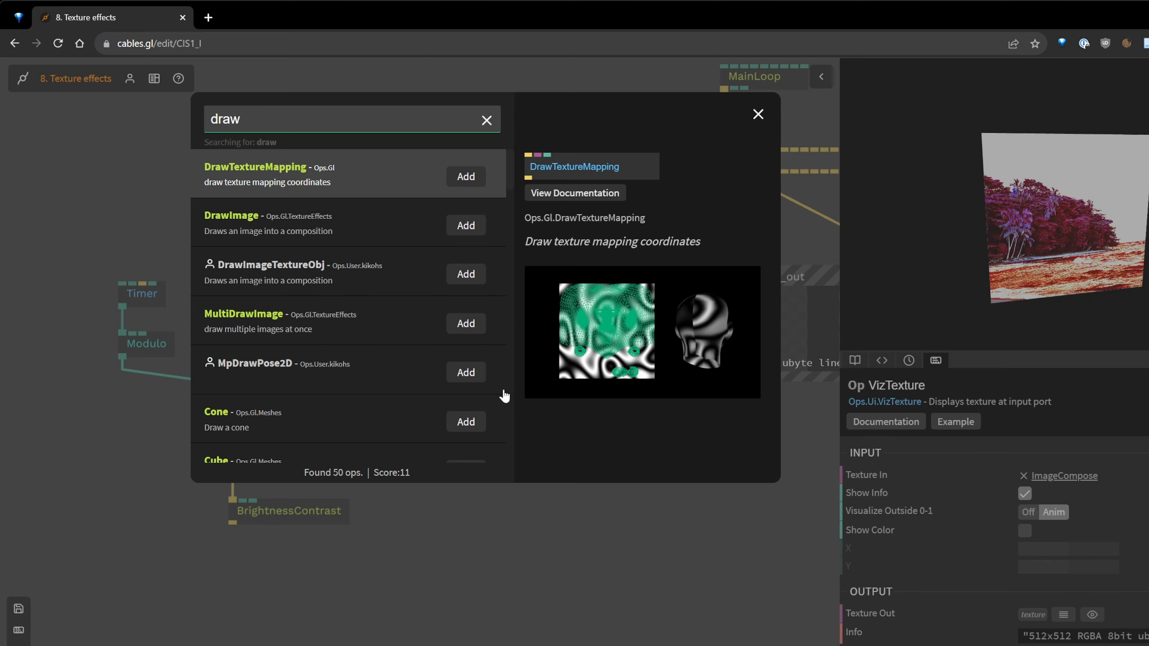
{"action": "key", "text": "Down"}
{"action": "key", "text": "Return"}
{"action": "left_click_drag", "start_coordinate": [503, 391], "coordinate": [533, 445]}
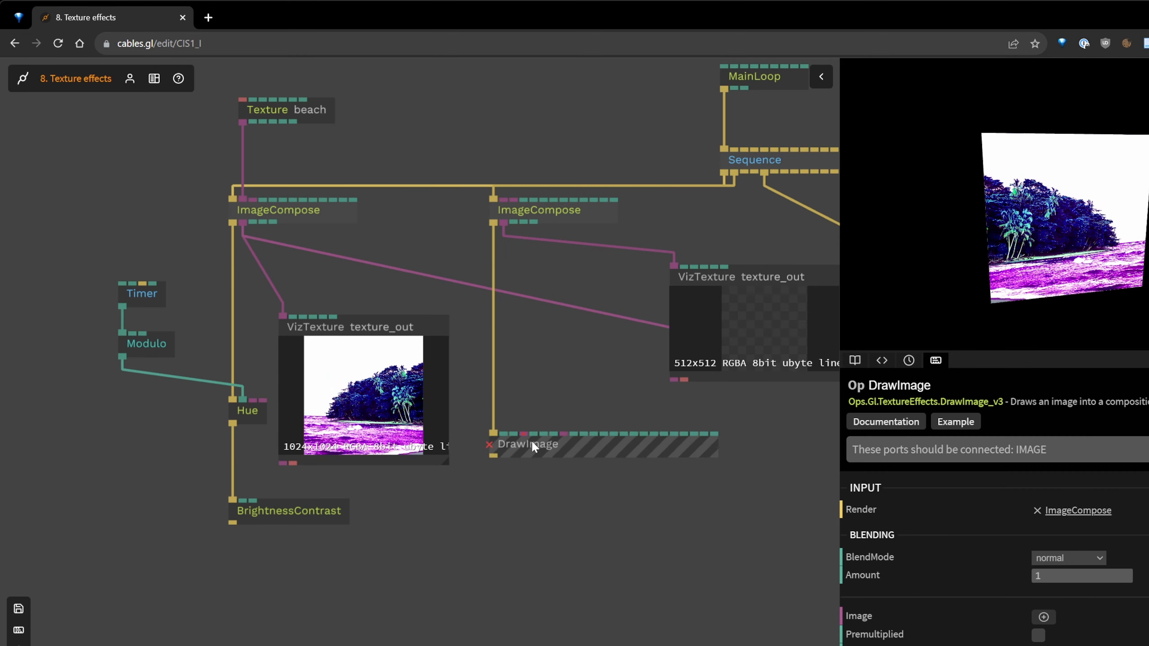
Connect the beach Texture to DrawImage's Image input and bring the second VizTexture closer to its ImageCompose.
{"action": "scroll", "coordinate": [926, 625], "scroll_direction": "down", "scroll_amount": 3}
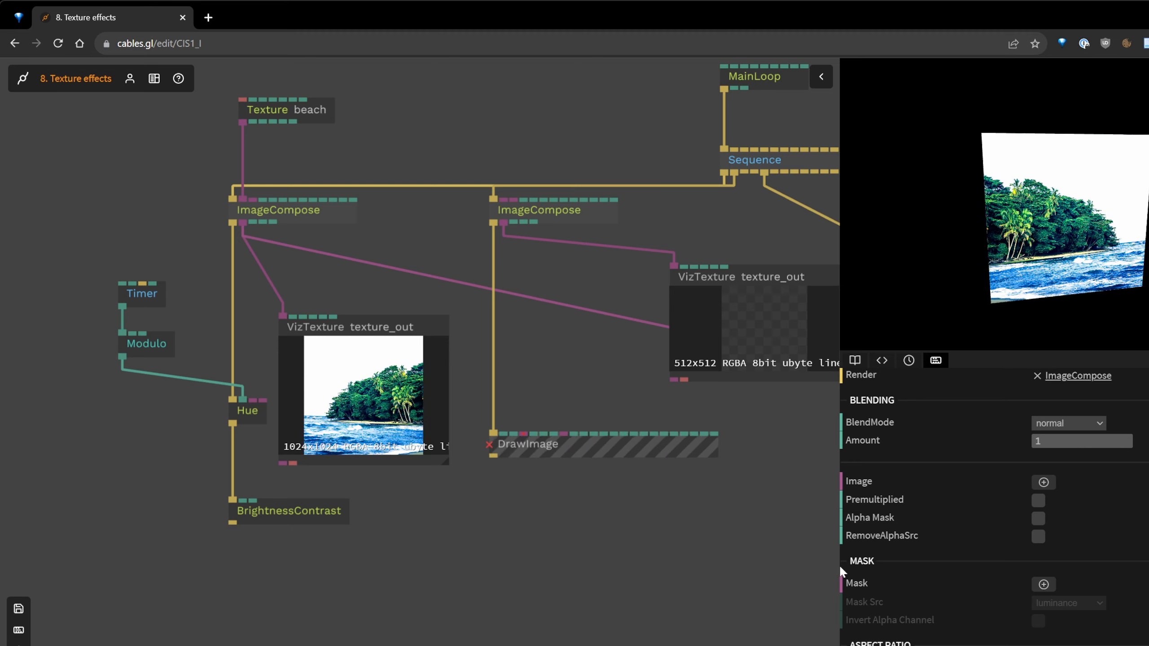
{"action": "left_click_drag", "start_coordinate": [242, 122], "coordinate": [523, 433]}
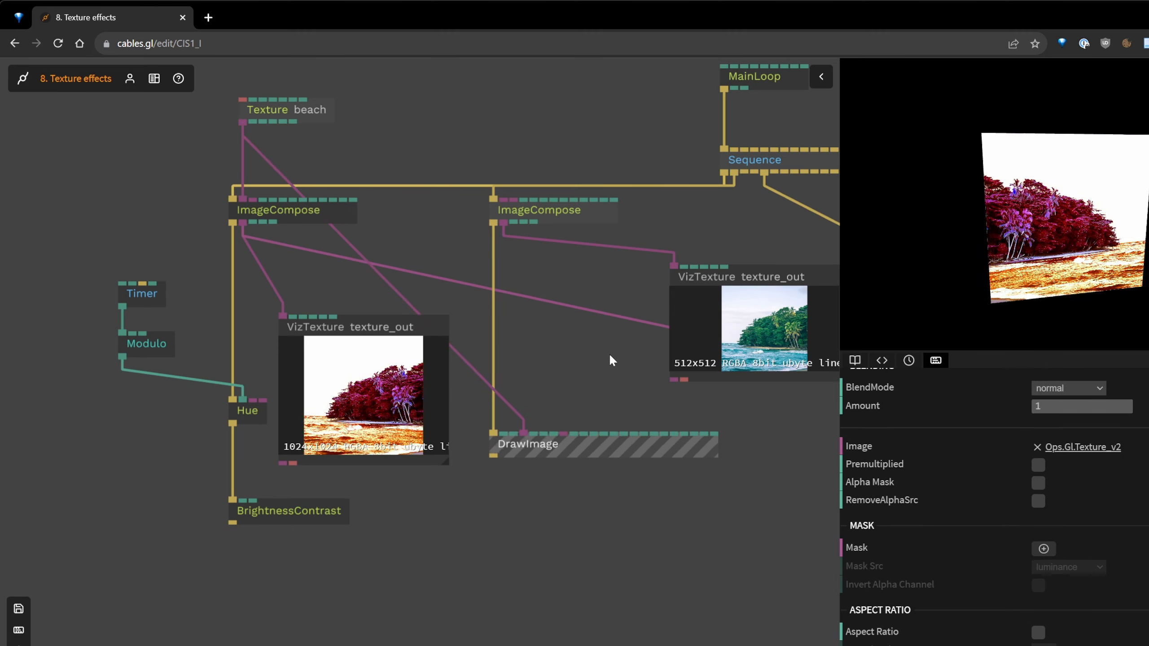
{"action": "left_click_drag", "start_coordinate": [706, 277], "coordinate": [625, 277]}
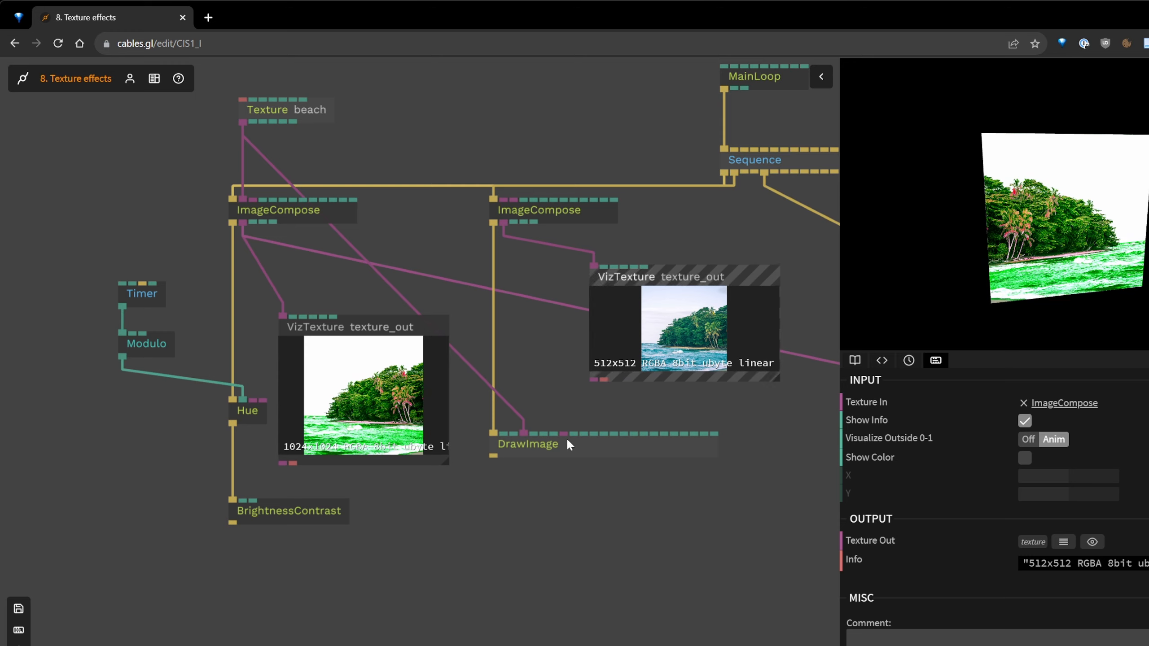
Move the first VizTexture out to the left below Modulo, and nudge the second one up toward its ImageCompose.
{"action": "left_click_drag", "start_coordinate": [338, 328], "coordinate": [77, 476]}
{"action": "scroll", "coordinate": [497, 474], "scroll_direction": "right", "scroll_amount": 3}
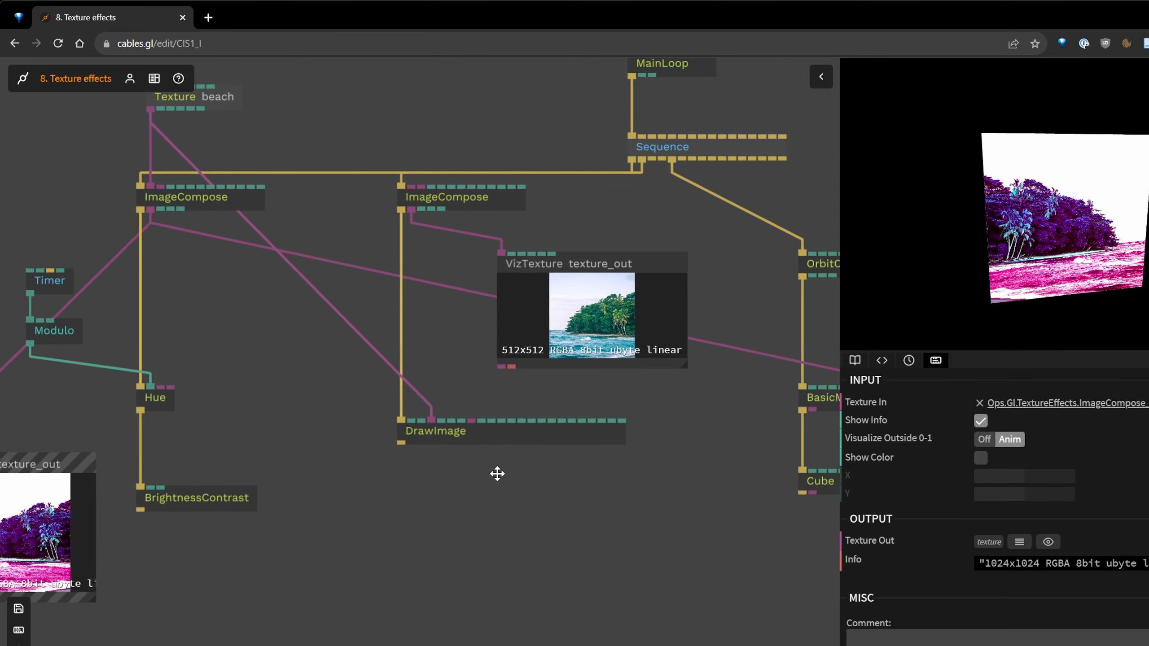
{"action": "scroll", "coordinate": [497, 473], "scroll_direction": "right", "scroll_amount": 3}
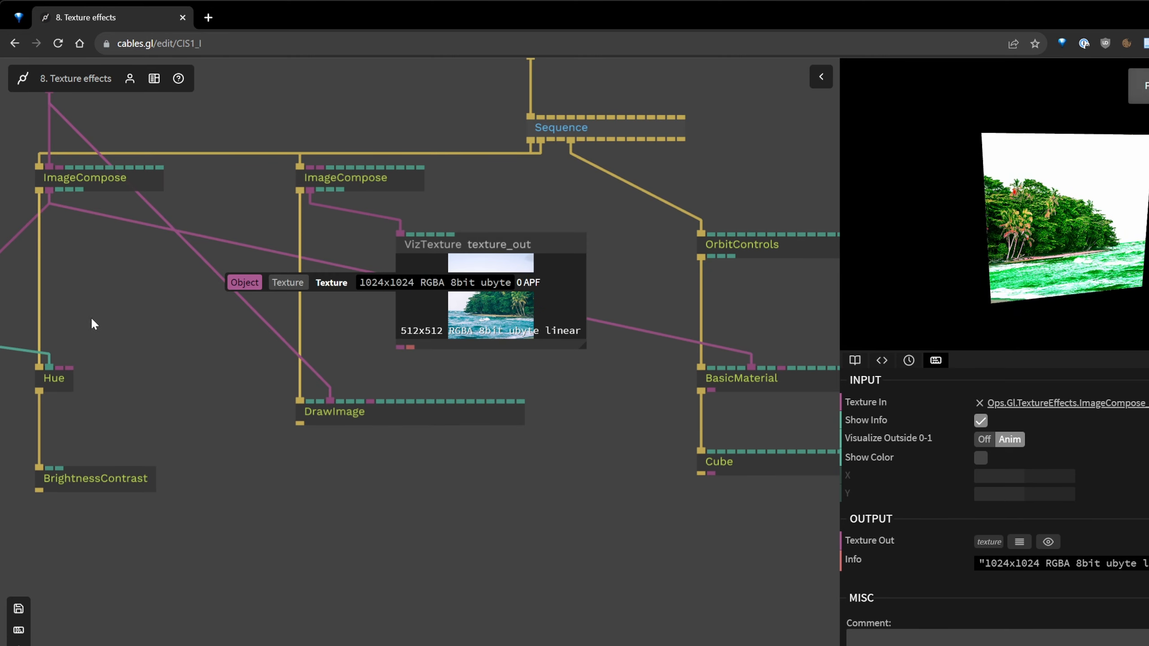
{"action": "scroll", "coordinate": [243, 338], "scroll_direction": "left", "scroll_amount": 5}
{"action": "scroll", "coordinate": [243, 339], "scroll_direction": "up", "scroll_amount": 3}
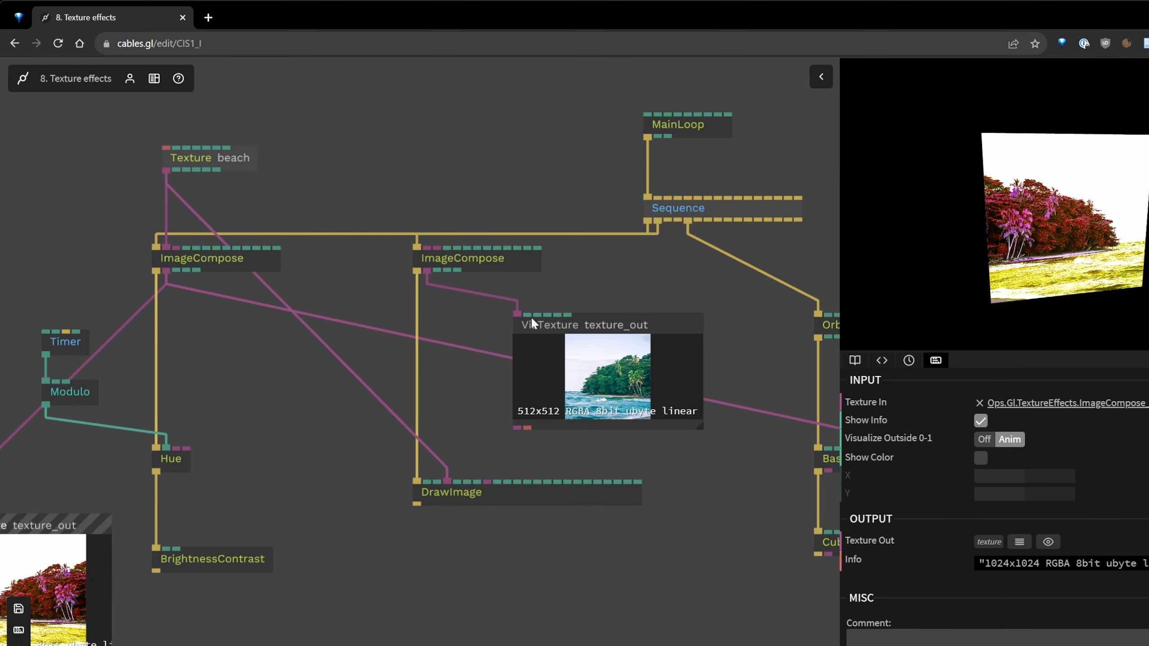
{"action": "left_click", "coordinate": [589, 333]}
{"action": "scroll", "coordinate": [475, 440], "scroll_direction": "down", "scroll_amount": 3}
{"action": "scroll", "coordinate": [476, 439], "scroll_direction": "right", "scroll_amount": 3}
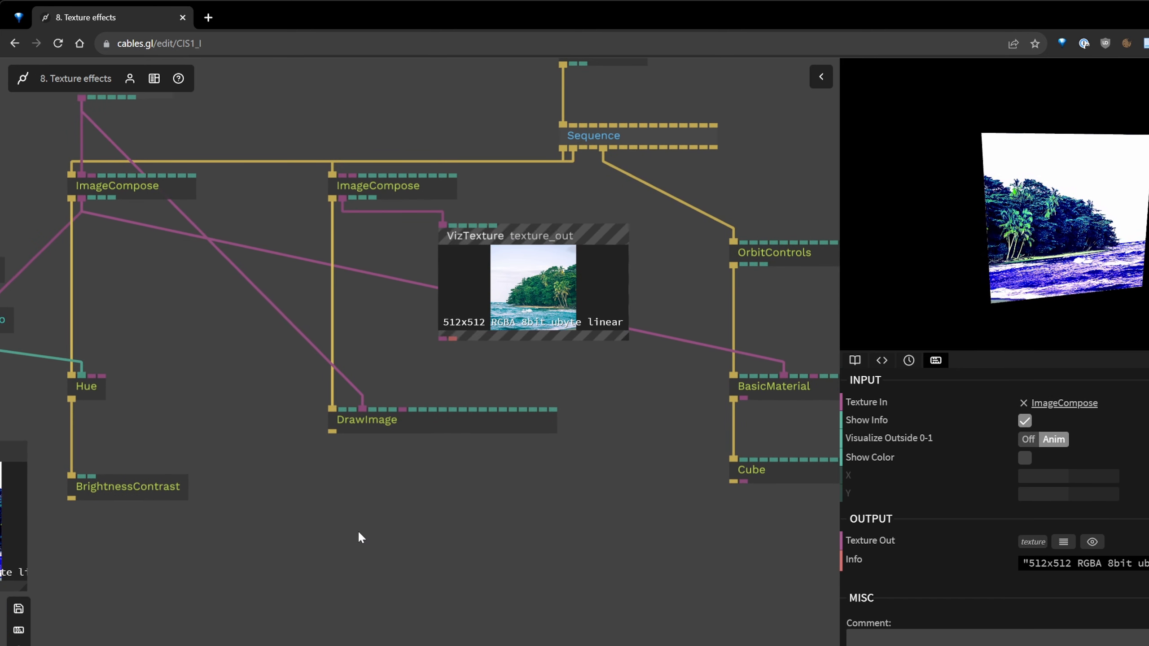
Search the op library for noise effects and add a CellularNoise op below DrawImage.
{"action": "double_click", "coordinate": [340, 507]}
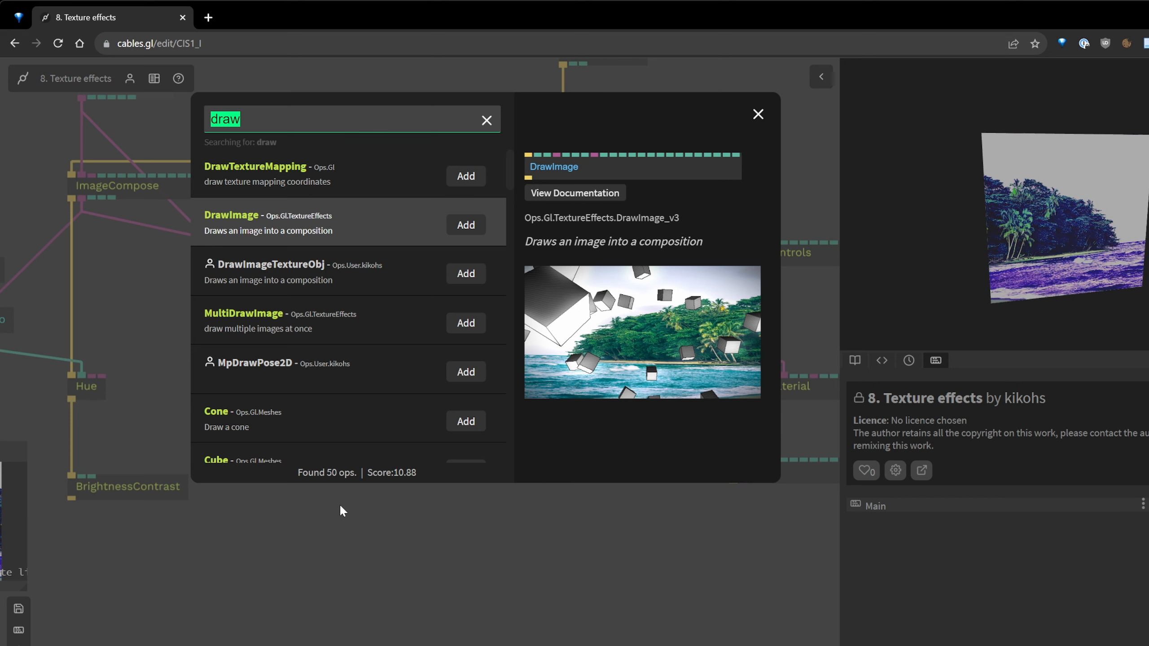
{"action": "type", "text": "noise"}
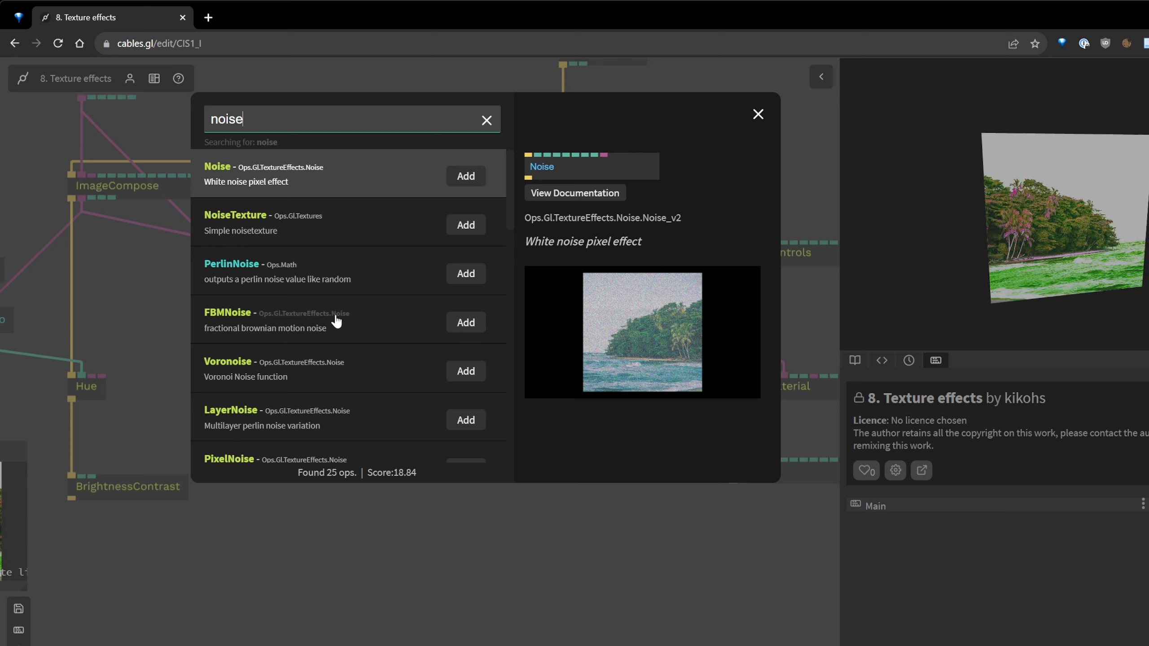
{"action": "scroll", "coordinate": [312, 307], "scroll_direction": "down", "scroll_amount": 2}
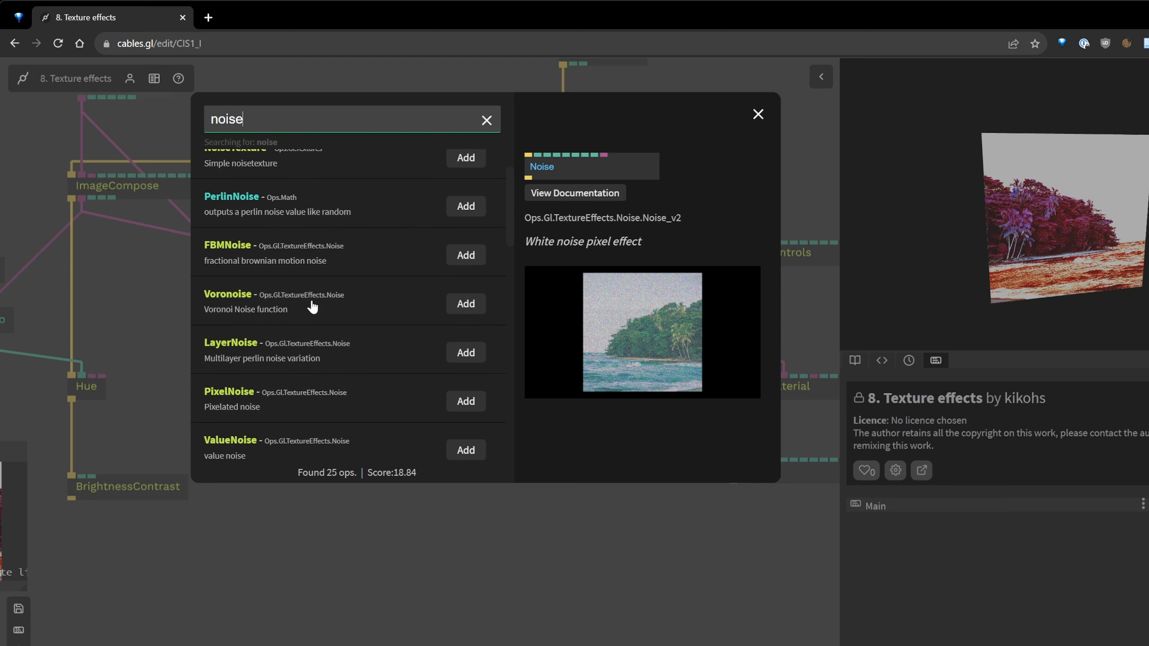
{"action": "scroll", "coordinate": [388, 337], "scroll_direction": "down", "scroll_amount": 2}
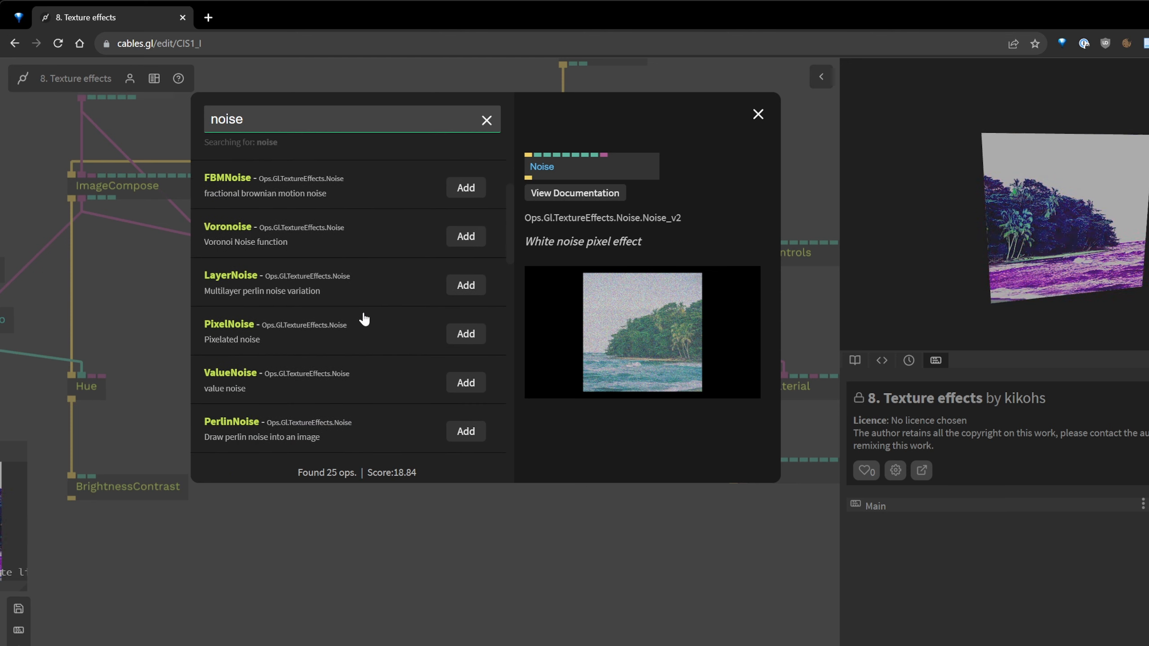
{"action": "scroll", "coordinate": [364, 319], "scroll_direction": "down", "scroll_amount": 2}
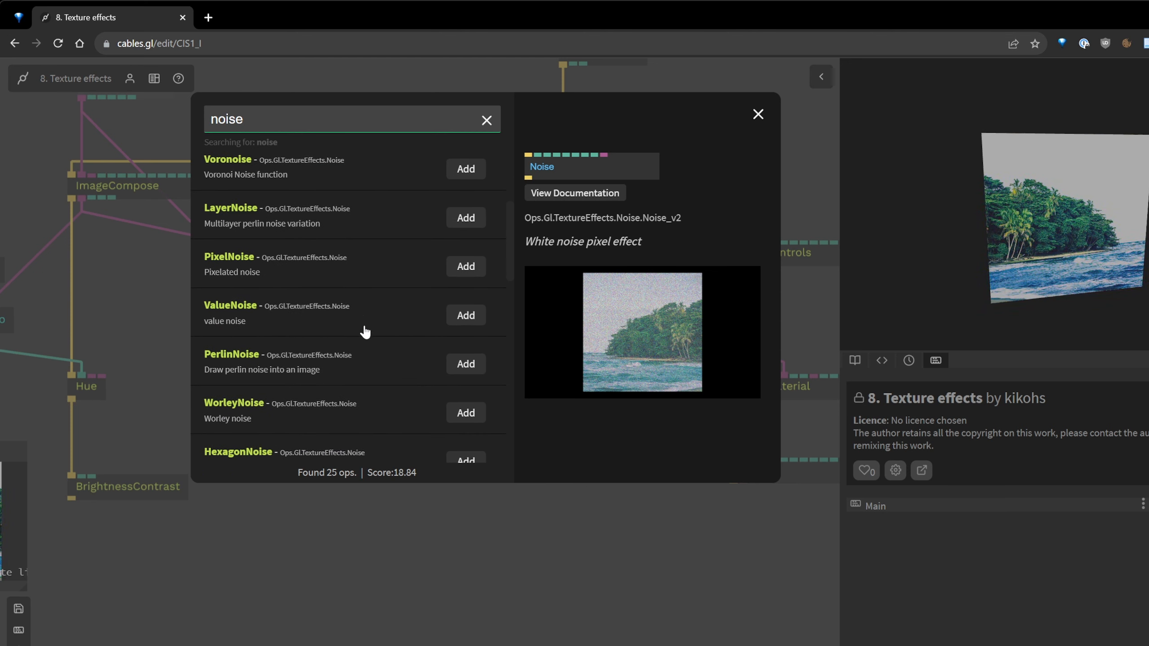
{"action": "scroll", "coordinate": [364, 332], "scroll_direction": "down", "scroll_amount": 6}
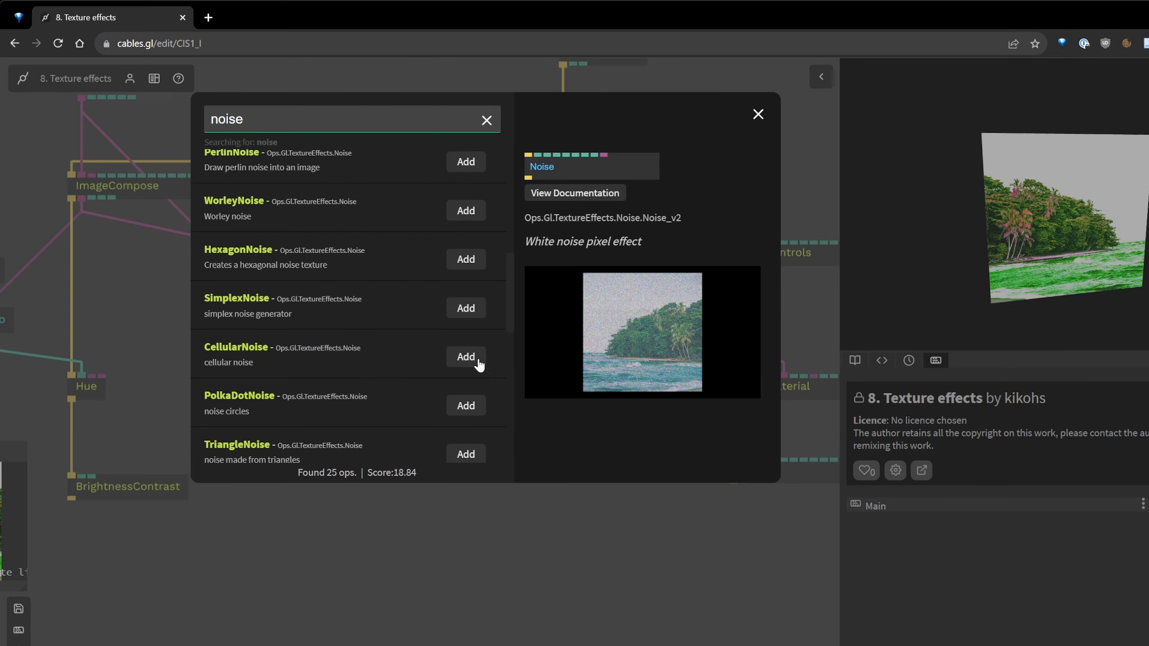
{"action": "left_click", "coordinate": [478, 362]}
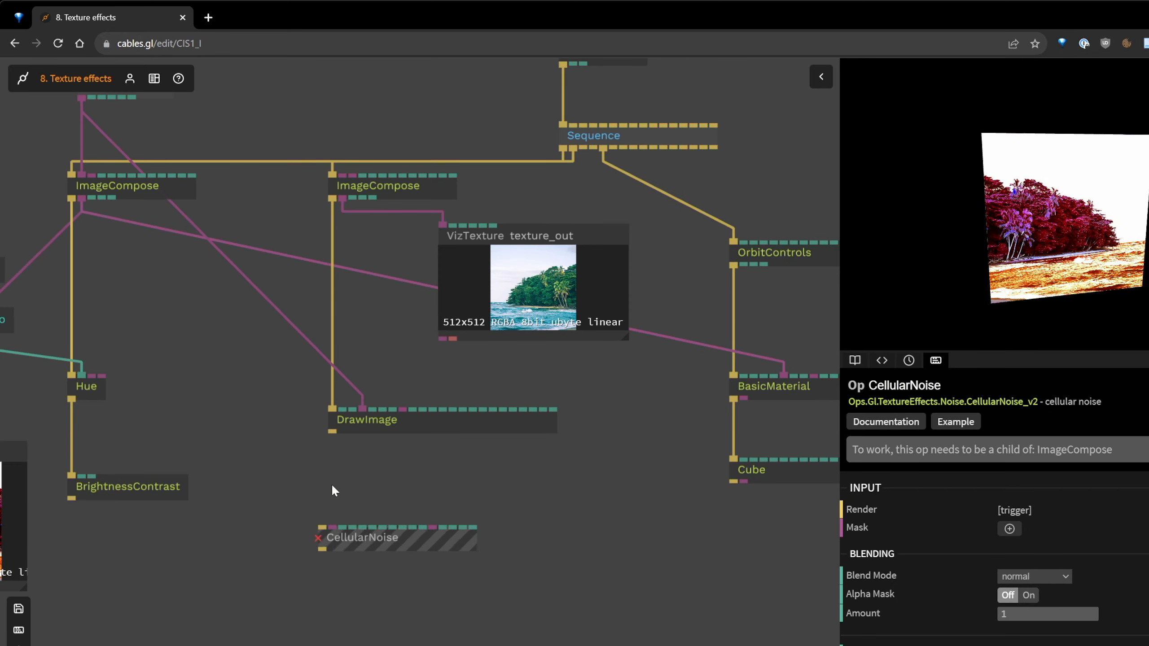
Connect DrawImage's trigger output to CellularNoise, place it directly below, and set its blend mode to multiply.
{"action": "scroll", "coordinate": [332, 491], "scroll_direction": "up", "scroll_amount": 3}
{"action": "left_click_drag", "start_coordinate": [332, 422], "coordinate": [375, 580]}
{"action": "left_click_drag", "start_coordinate": [485, 483], "coordinate": [390, 298]}
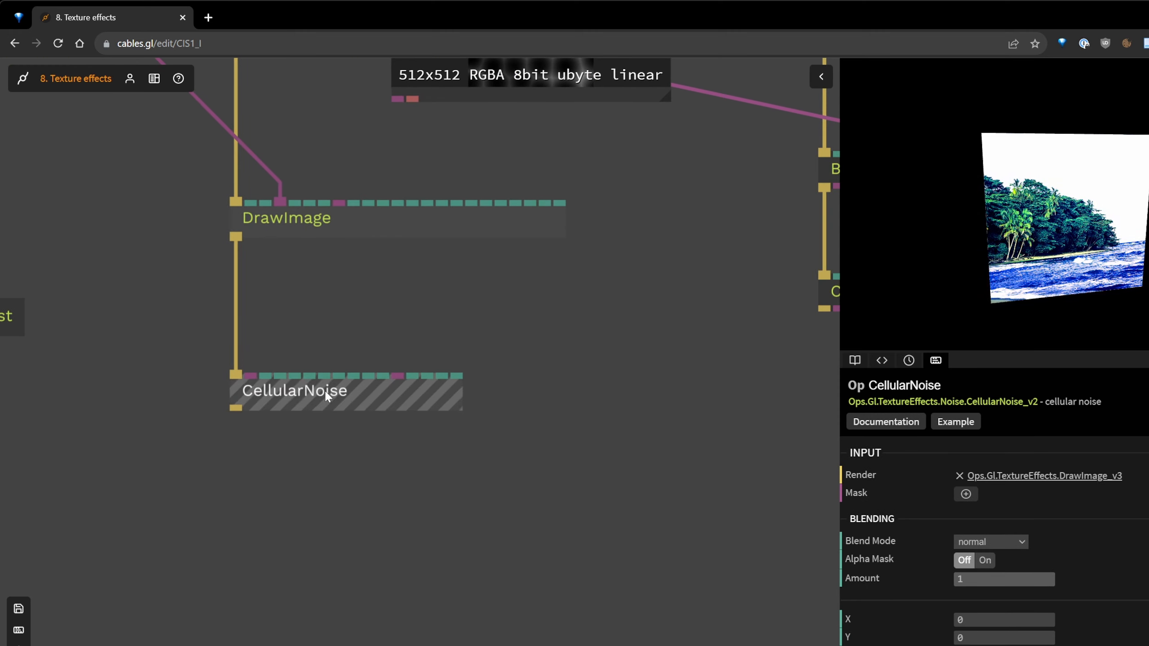
{"action": "left_click_drag", "start_coordinate": [323, 401], "coordinate": [326, 445]}
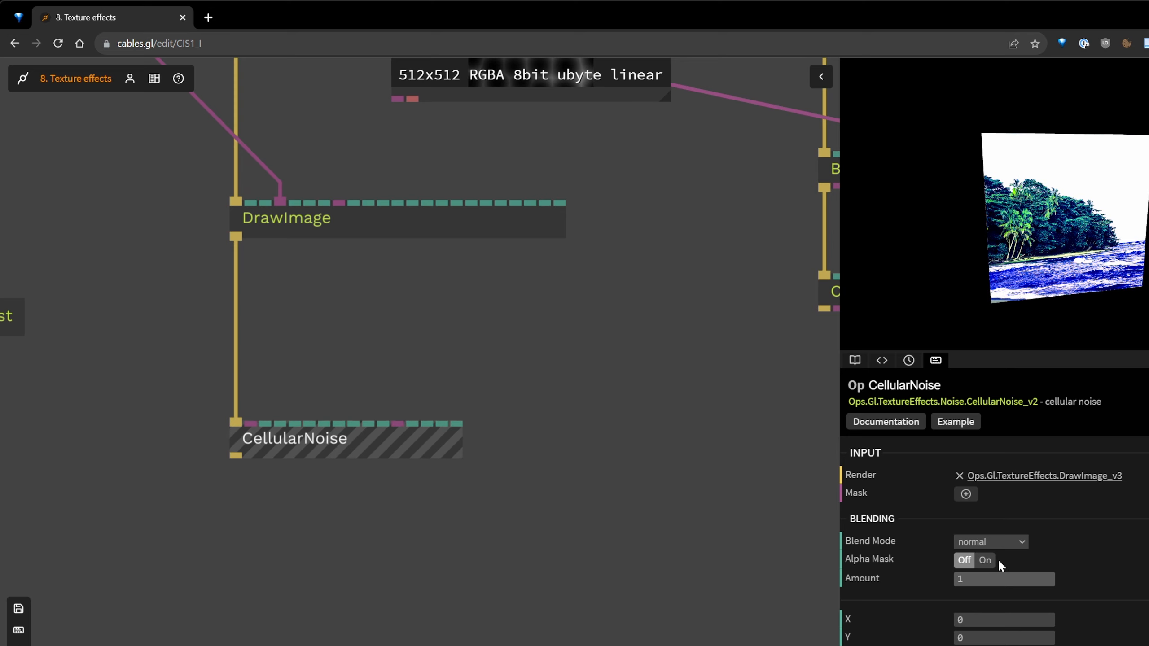
{"action": "left_click", "coordinate": [988, 590]}
Move the second ImageCompose's VizTexture down between DrawImage and CellularNoise.
{"action": "left_click_drag", "start_coordinate": [554, 292], "coordinate": [514, 555]}
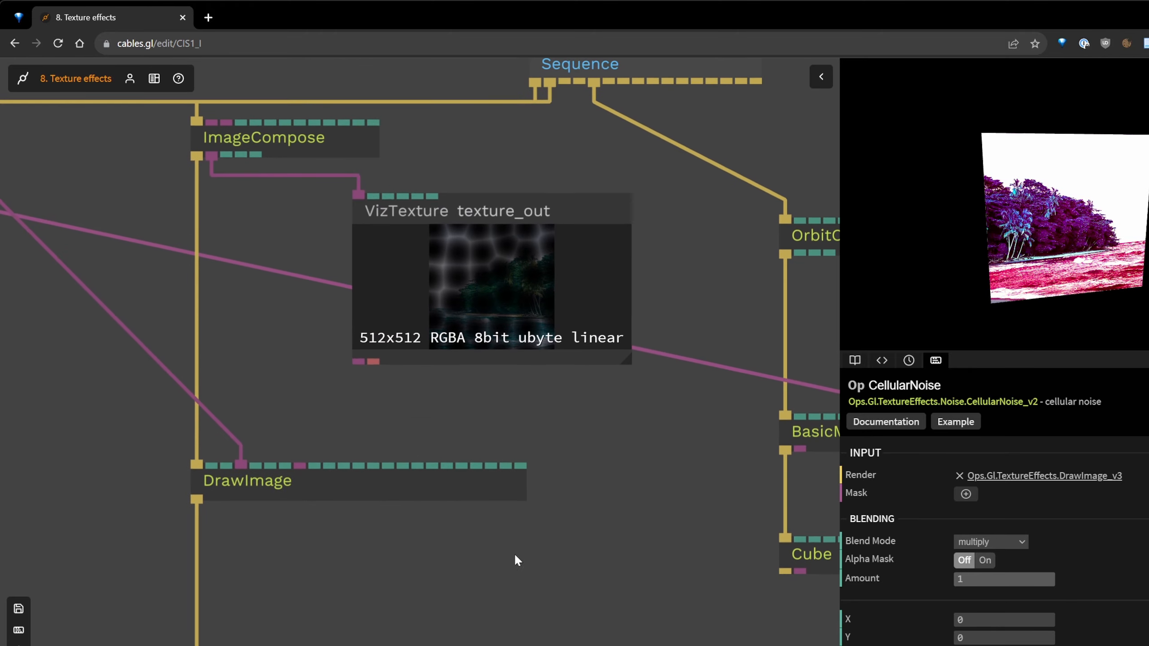
{"action": "left_click_drag", "start_coordinate": [486, 213], "coordinate": [528, 538]}
{"action": "left_click_drag", "start_coordinate": [450, 293], "coordinate": [540, 61]}
{"action": "scroll", "coordinate": [590, 357], "scroll_direction": "up", "scroll_amount": 1}
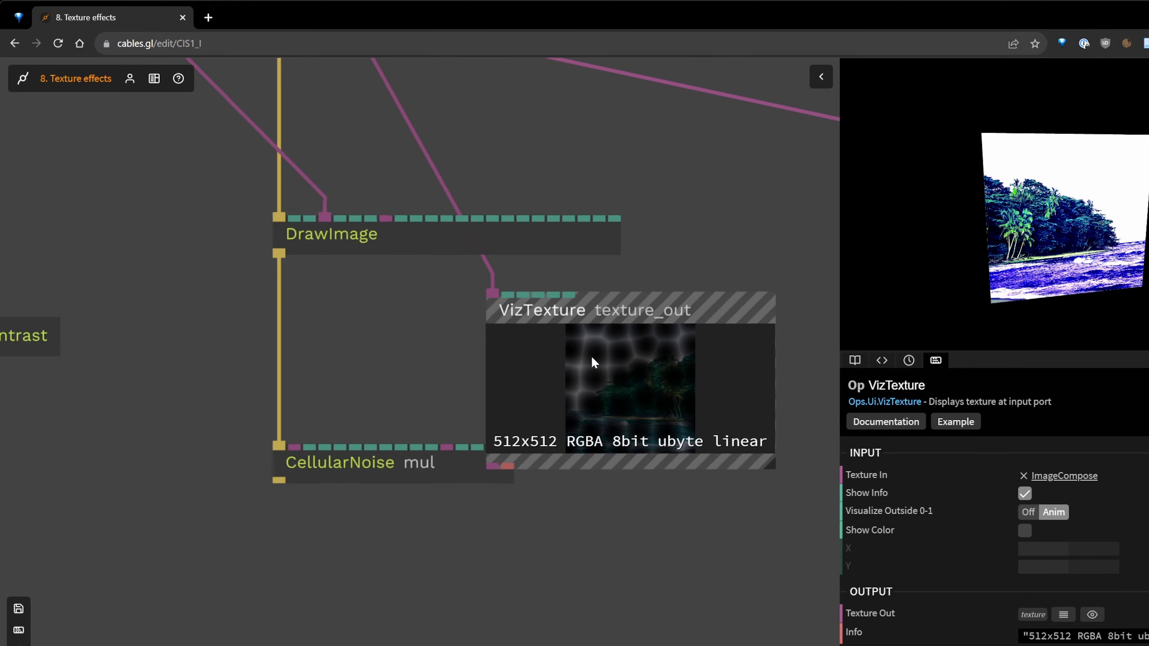
{"action": "scroll", "coordinate": [590, 357], "scroll_direction": "up", "scroll_amount": 2}
{"action": "left_click_drag", "start_coordinate": [273, 346], "coordinate": [336, 125]}
{"action": "left_click_drag", "start_coordinate": [309, 287], "coordinate": [309, 358]}
{"action": "left_click_drag", "start_coordinate": [365, 227], "coordinate": [254, 474]}
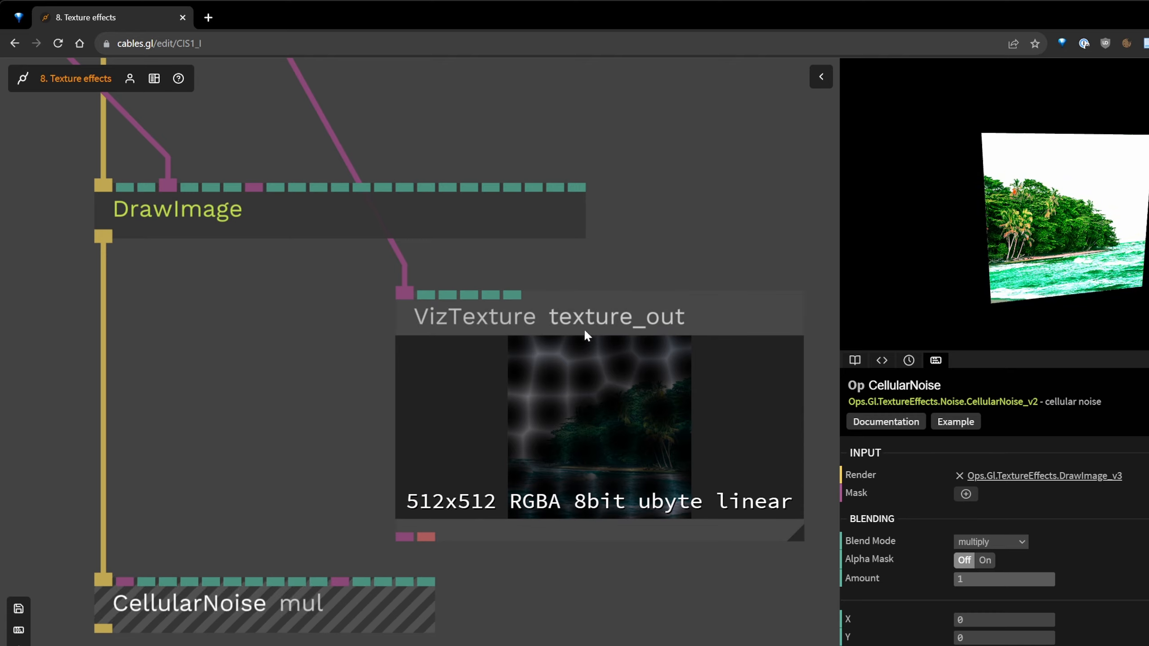
{"action": "mouse_move", "coordinate": [583, 328]}
{"action": "left_mouse_down"}
{"action": "mouse_move", "coordinate": [529, 301]}
{"action": "mouse_move", "coordinate": [516, 314]}
{"action": "left_mouse_up"}
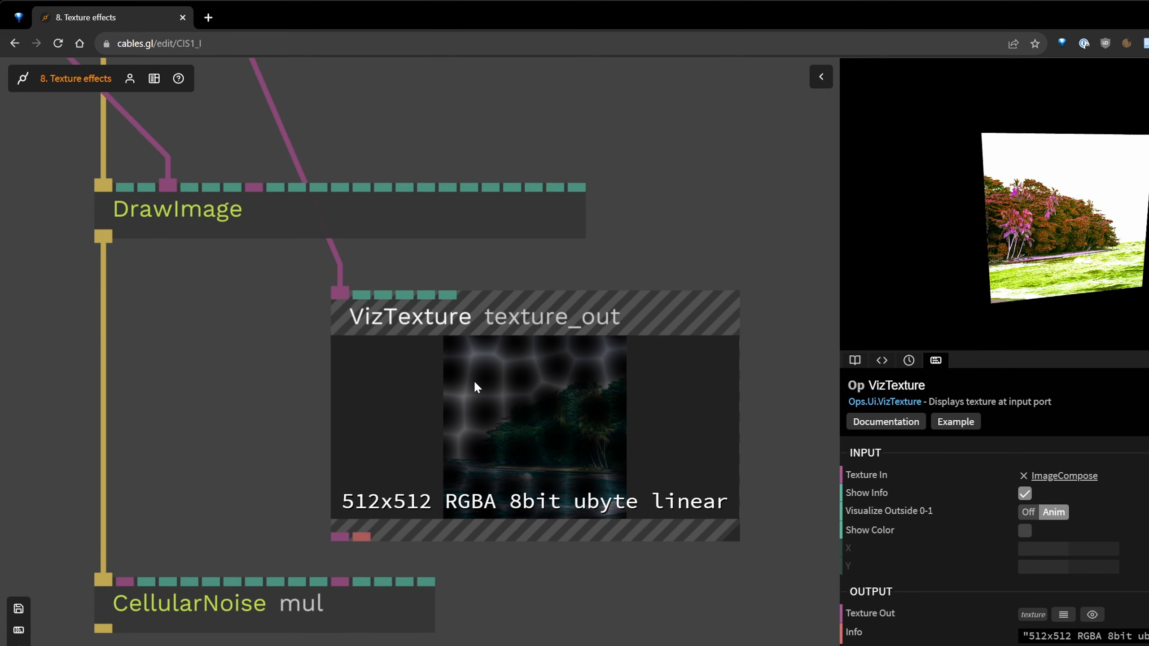
Connect the second ImageCompose's texture output to BasicMaterial's Texture input and save the patch.
{"action": "left_click_drag", "start_coordinate": [541, 559], "coordinate": [490, 644]}
{"action": "scroll", "coordinate": [503, 313], "scroll_direction": "down", "scroll_amount": 2}
{"action": "left_click_drag", "start_coordinate": [581, 306], "coordinate": [517, 451]}
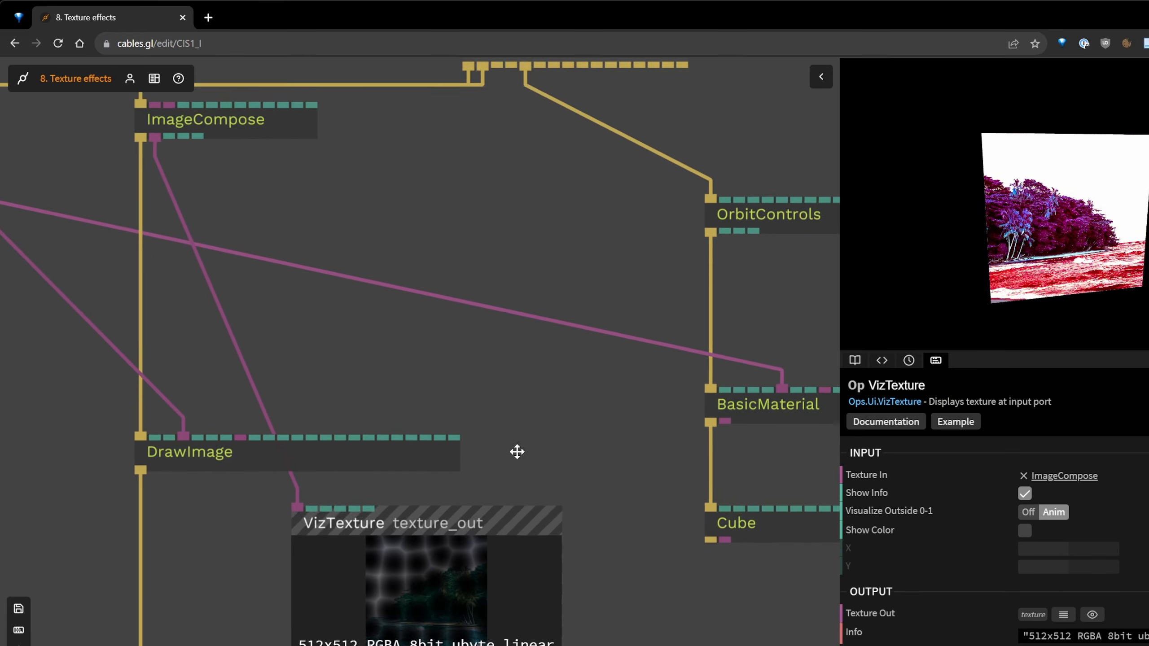
{"action": "left_click", "coordinate": [473, 358]}
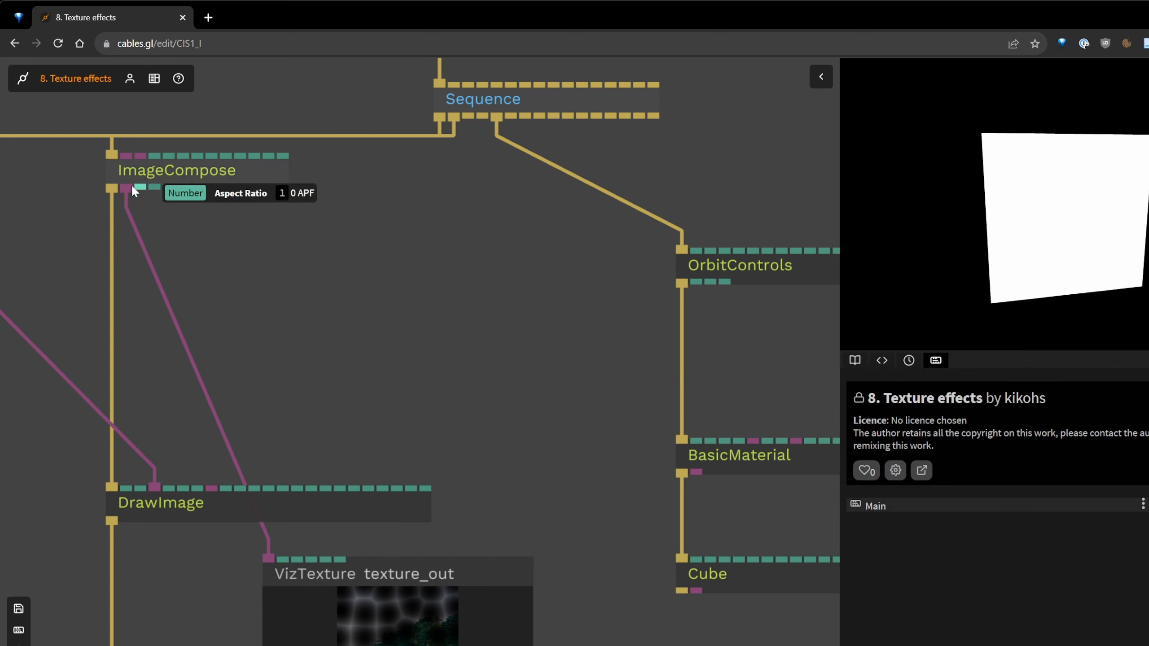
{"action": "left_click_drag", "start_coordinate": [127, 186], "coordinate": [750, 443]}
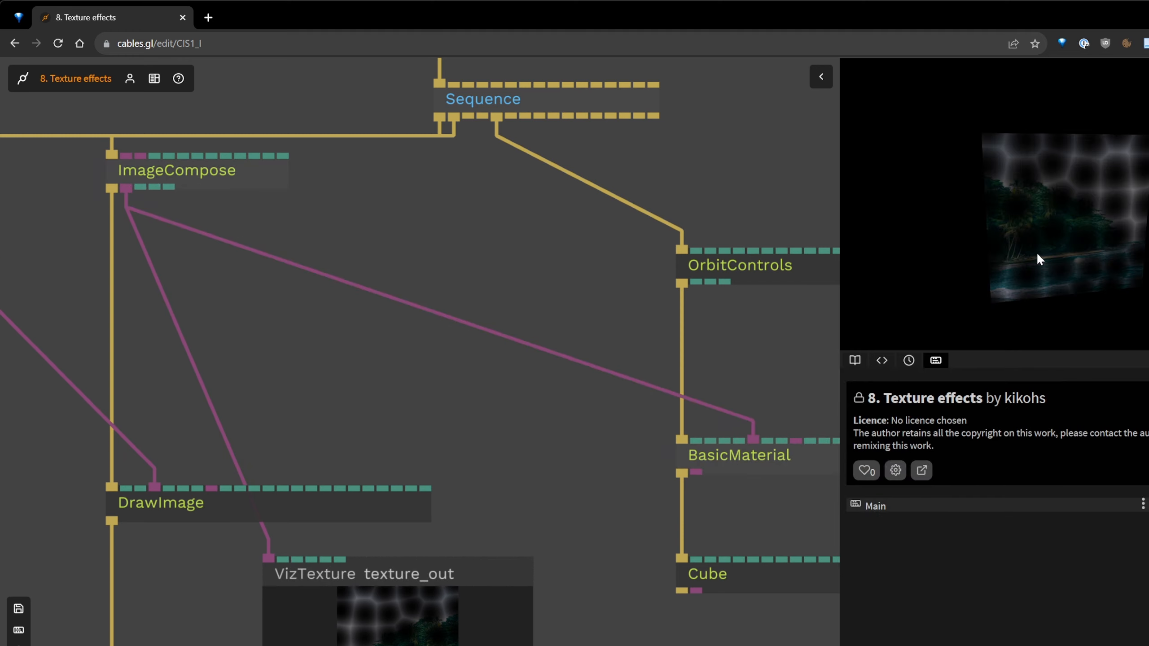
{"action": "left_click_drag", "start_coordinate": [1036, 252], "coordinate": [976, 262]}
{"action": "left_click_drag", "start_coordinate": [444, 446], "coordinate": [327, 292]}
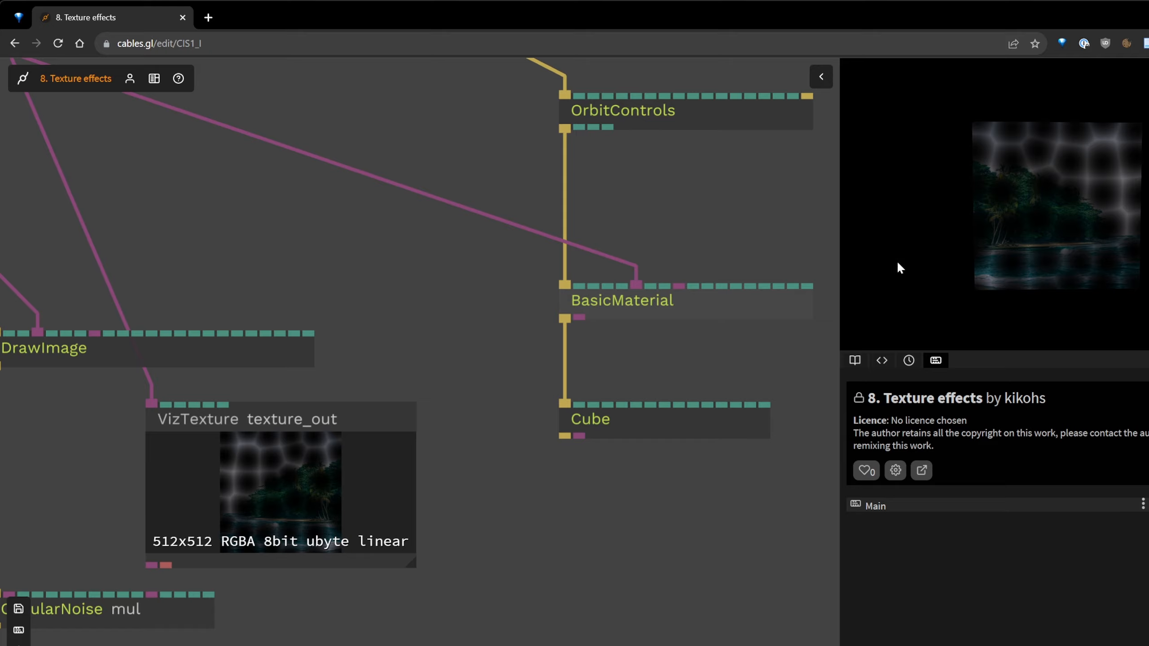
{"action": "left_click_drag", "start_coordinate": [503, 561], "coordinate": [677, 522]}
{"action": "key", "text": "ctrl+s"}
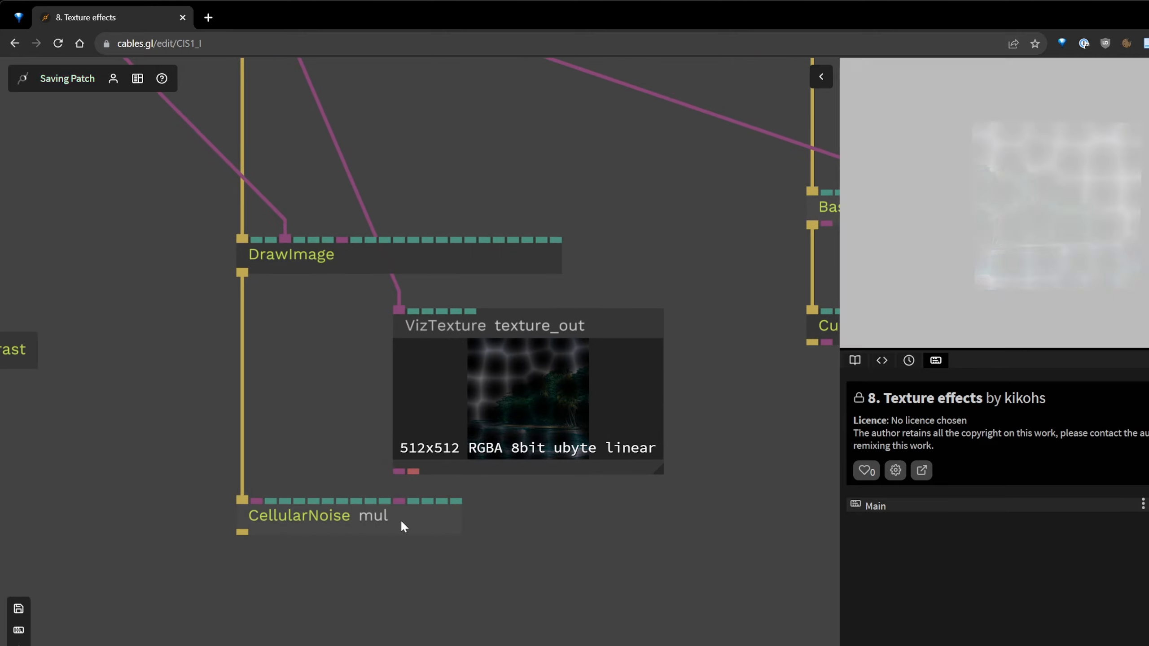
Try the normal and subtract blend modes on CellularNoise, and return it to multiply.
{"action": "left_click", "coordinate": [400, 519]}
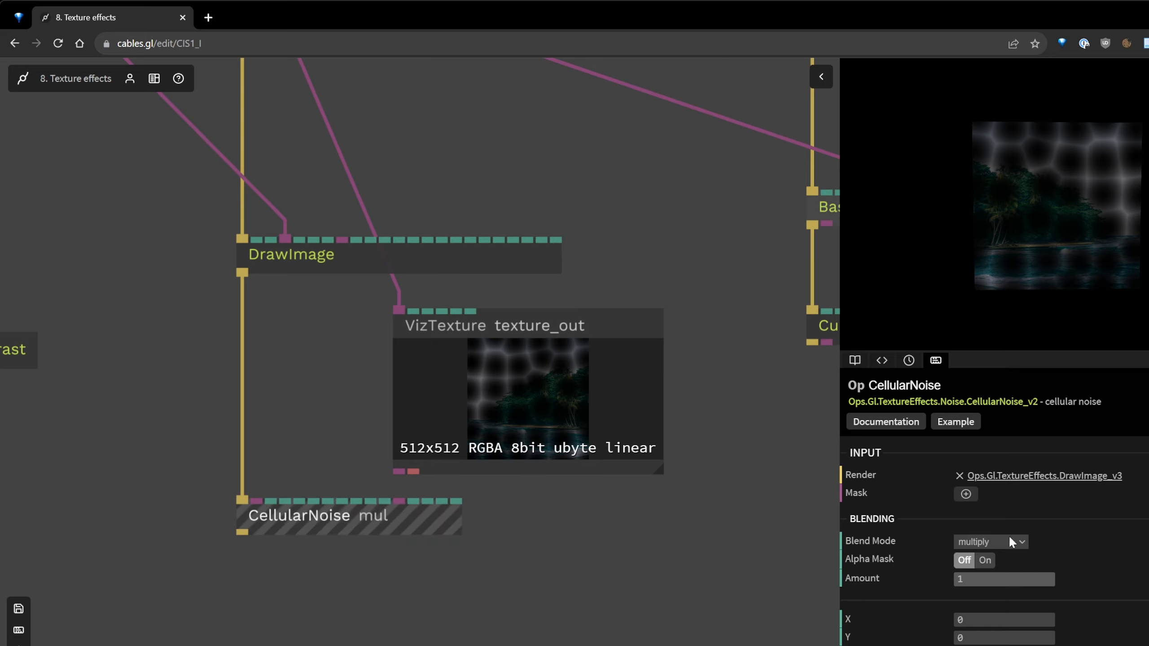
{"action": "left_click", "coordinate": [998, 556]}
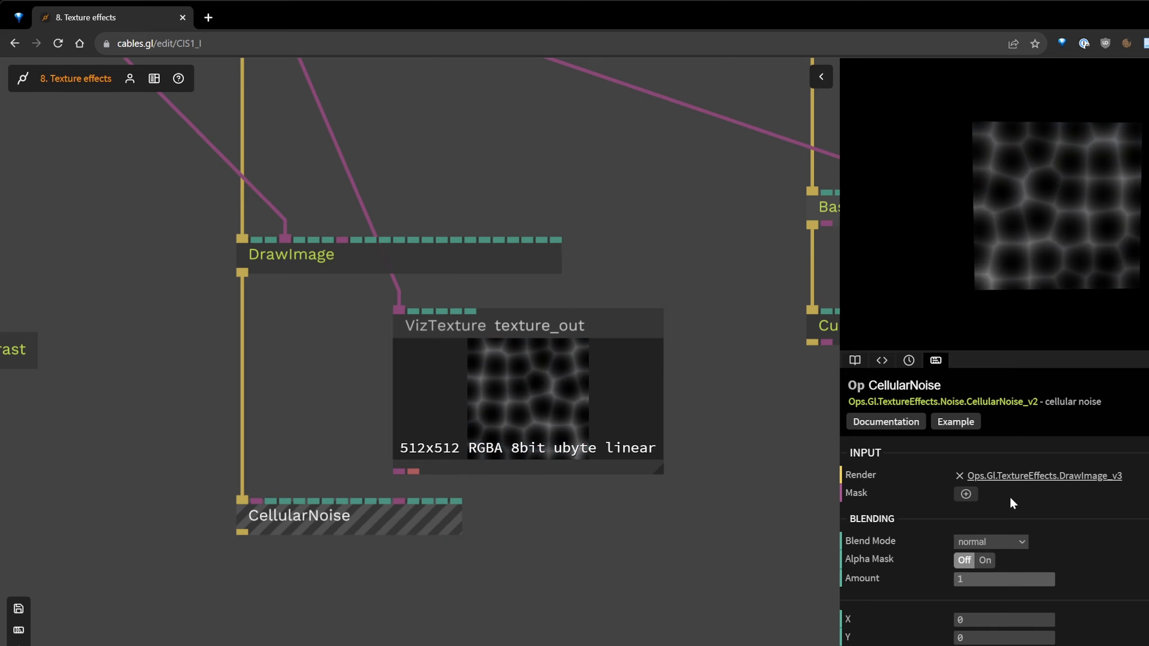
{"action": "left_click", "coordinate": [991, 606]}
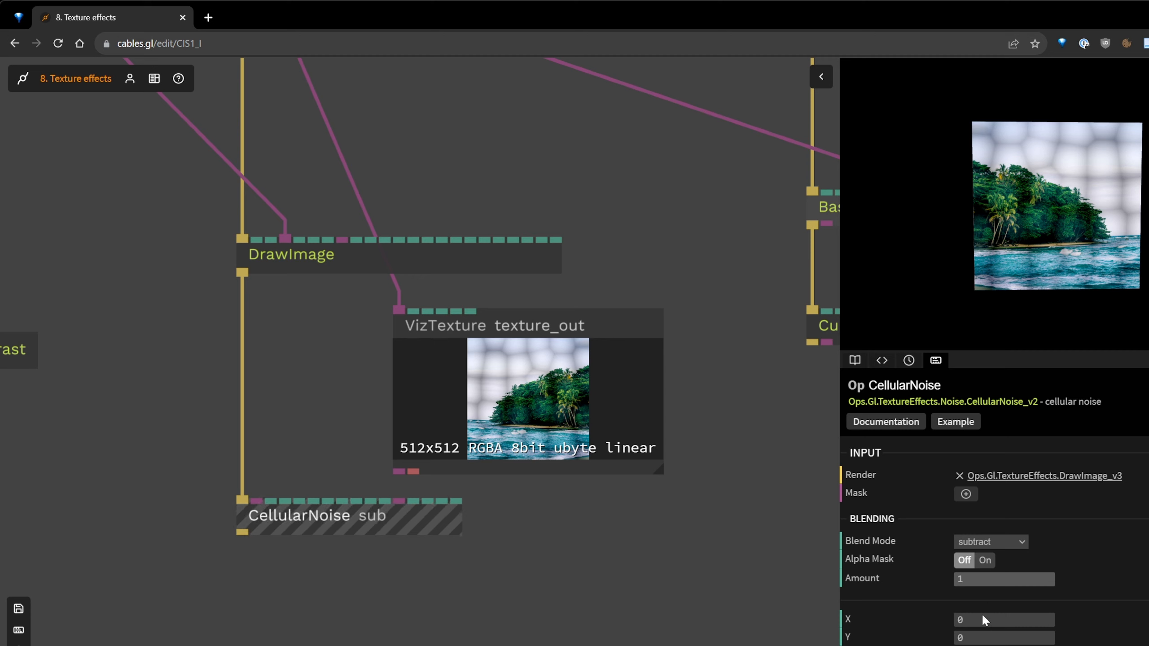
{"action": "left_click", "coordinate": [979, 590]}
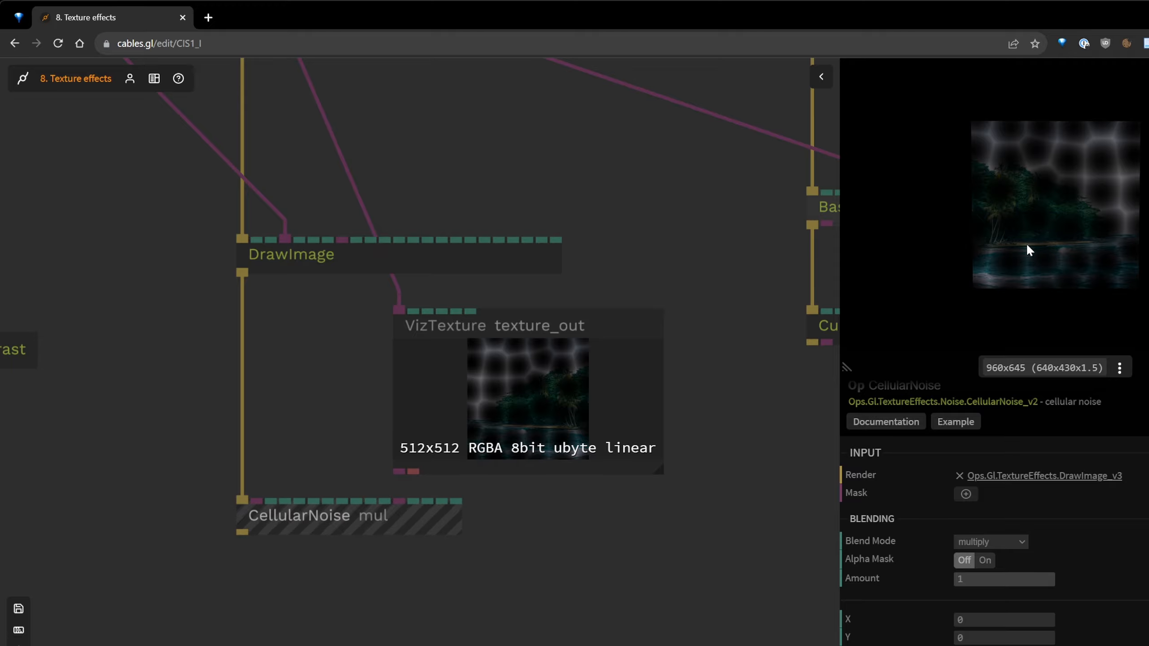
Rotate the rendered cube slightly and toggle the Cube's Flip X mapping off and back on.
{"action": "left_click_drag", "start_coordinate": [1005, 245], "coordinate": [1039, 245]}
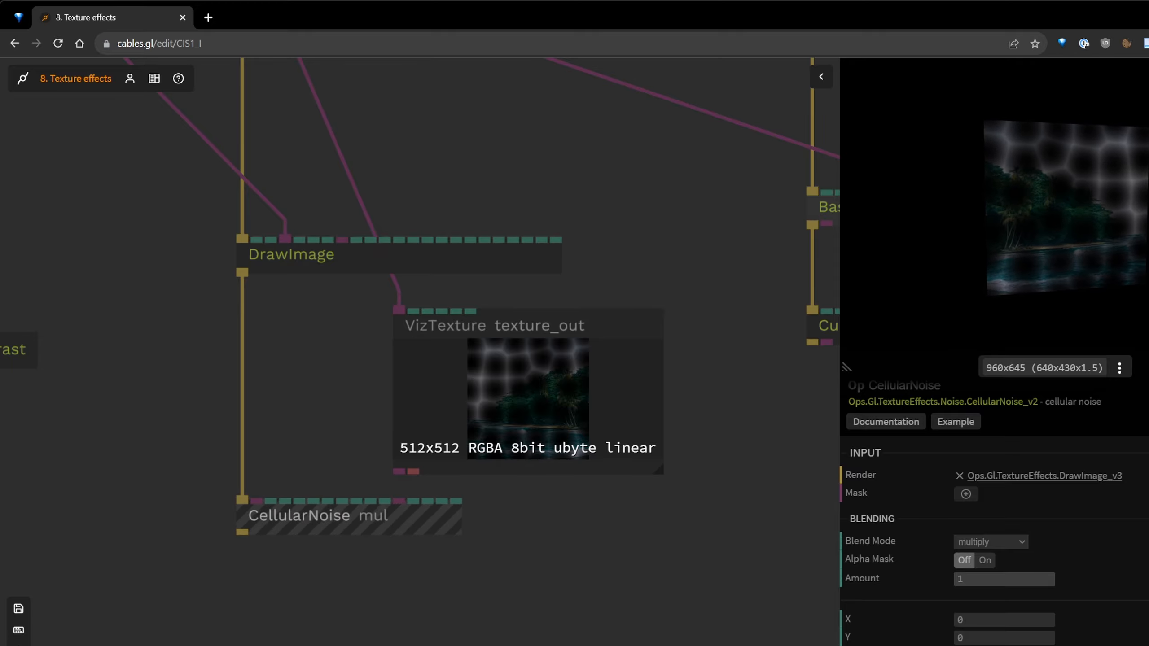
{"action": "left_click_drag", "start_coordinate": [772, 384], "coordinate": [506, 452]}
{"action": "left_click", "coordinate": [635, 261]}
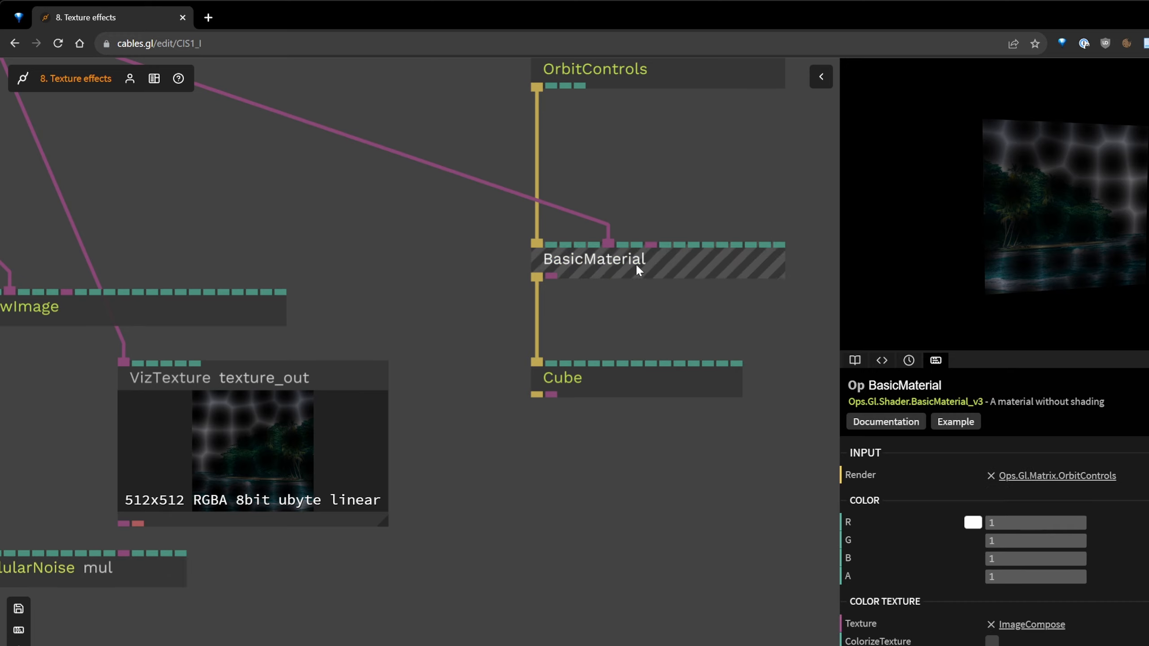
{"action": "left_click", "coordinate": [656, 389]}
{"action": "scroll", "coordinate": [879, 589], "scroll_direction": "down", "scroll_amount": 2}
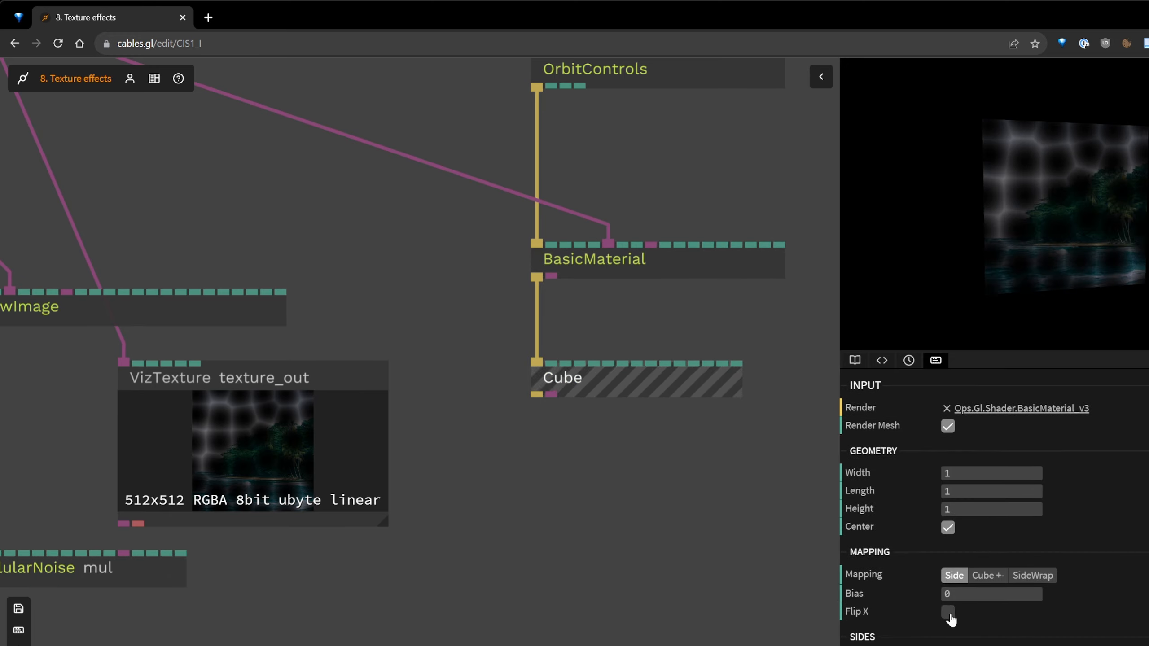
{"action": "left_click", "coordinate": [949, 615]}
Move CellularNoise a little further below DrawImage and open its Blend Mode options.
{"action": "scroll", "coordinate": [587, 537], "scroll_direction": "down", "scroll_amount": 3}
{"action": "scroll", "coordinate": [587, 536], "scroll_direction": "left", "scroll_amount": 5}
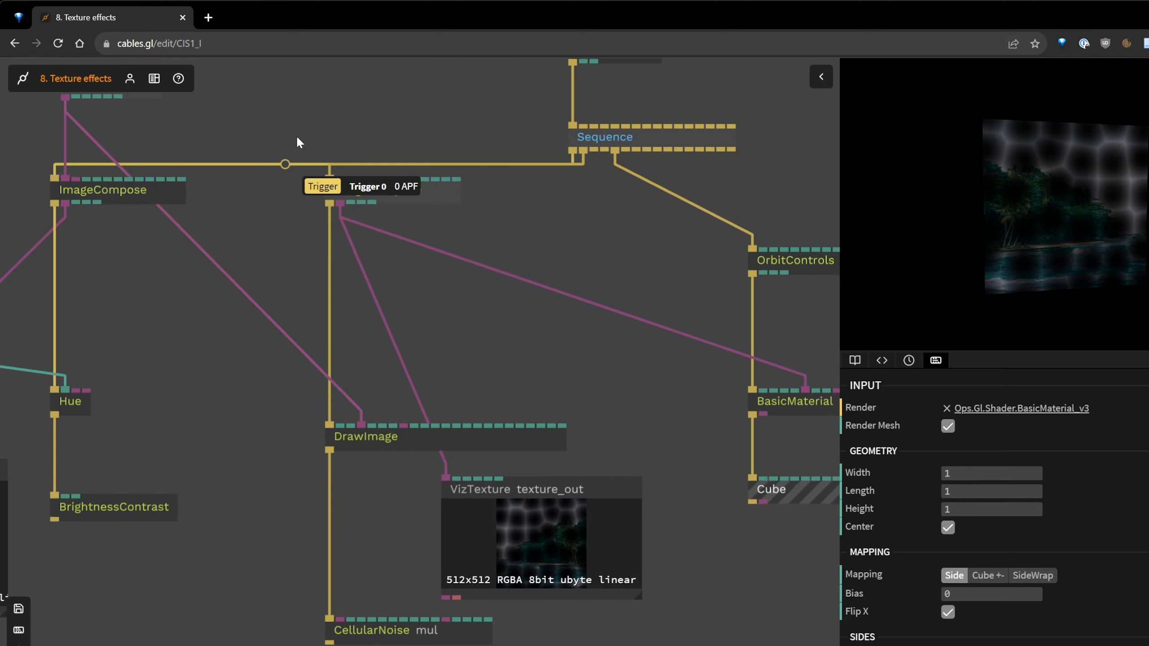
{"action": "left_click", "coordinate": [441, 441]}
{"action": "scroll", "coordinate": [712, 554], "scroll_direction": "down", "scroll_amount": 5}
{"action": "scroll", "coordinate": [712, 553], "scroll_direction": "right", "scroll_amount": 1}
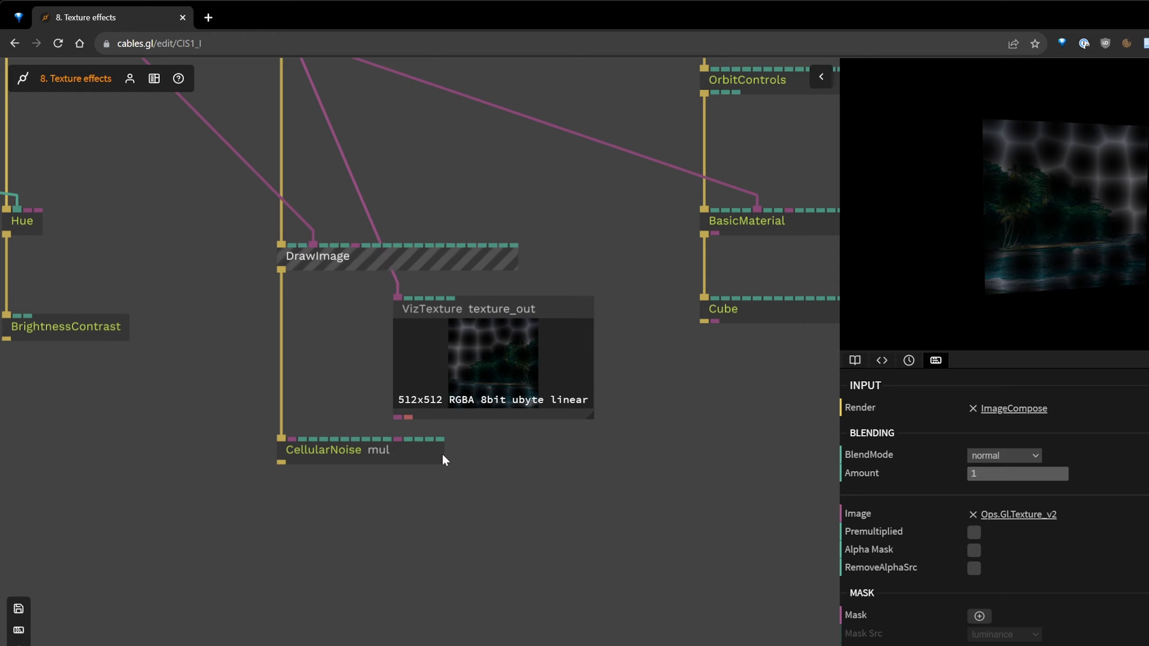
{"action": "left_click_drag", "start_coordinate": [380, 449], "coordinate": [380, 482]}
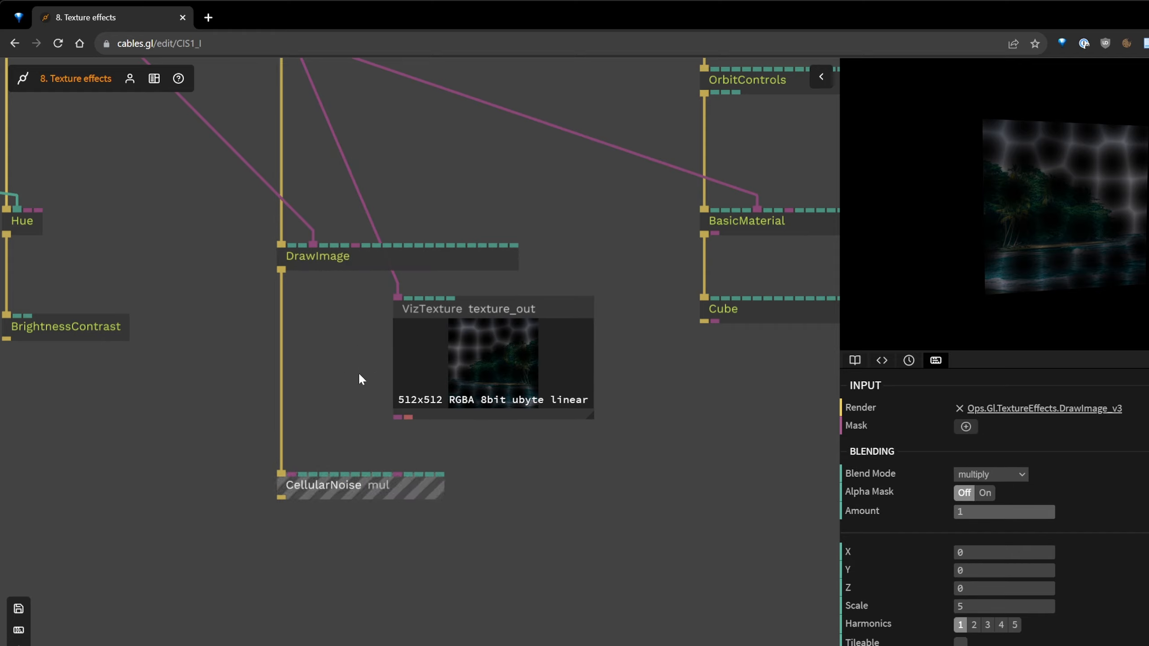
{"action": "left_click", "coordinate": [589, 505]}
{"action": "left_click", "coordinate": [408, 480]}
{"action": "left_click", "coordinate": [958, 540]}
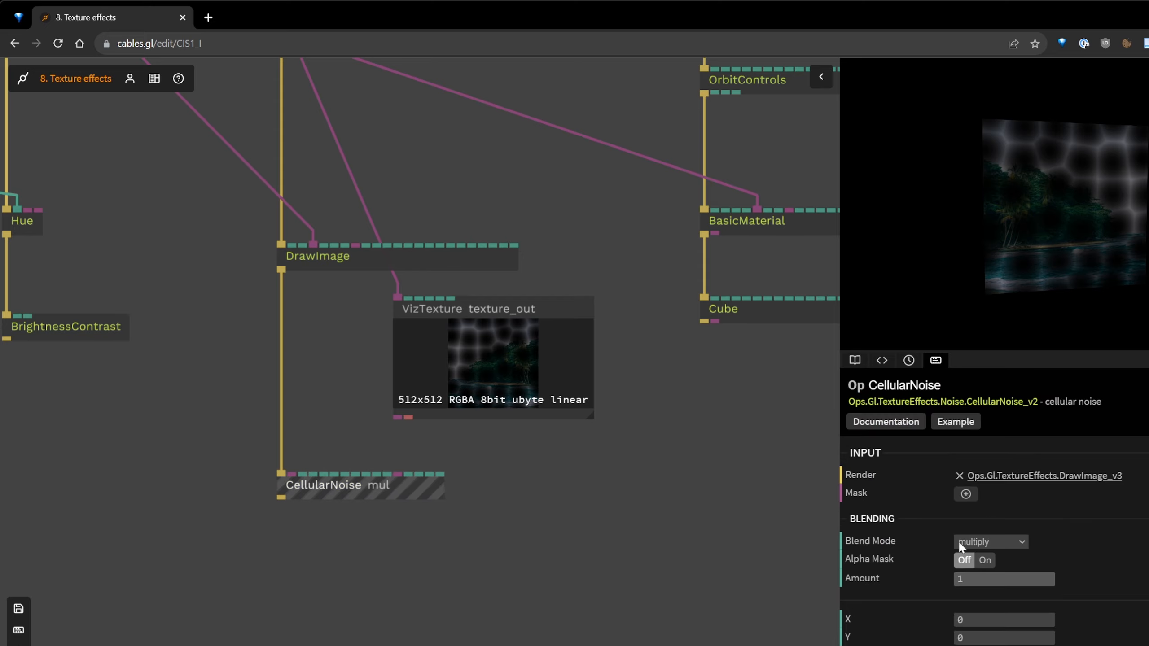
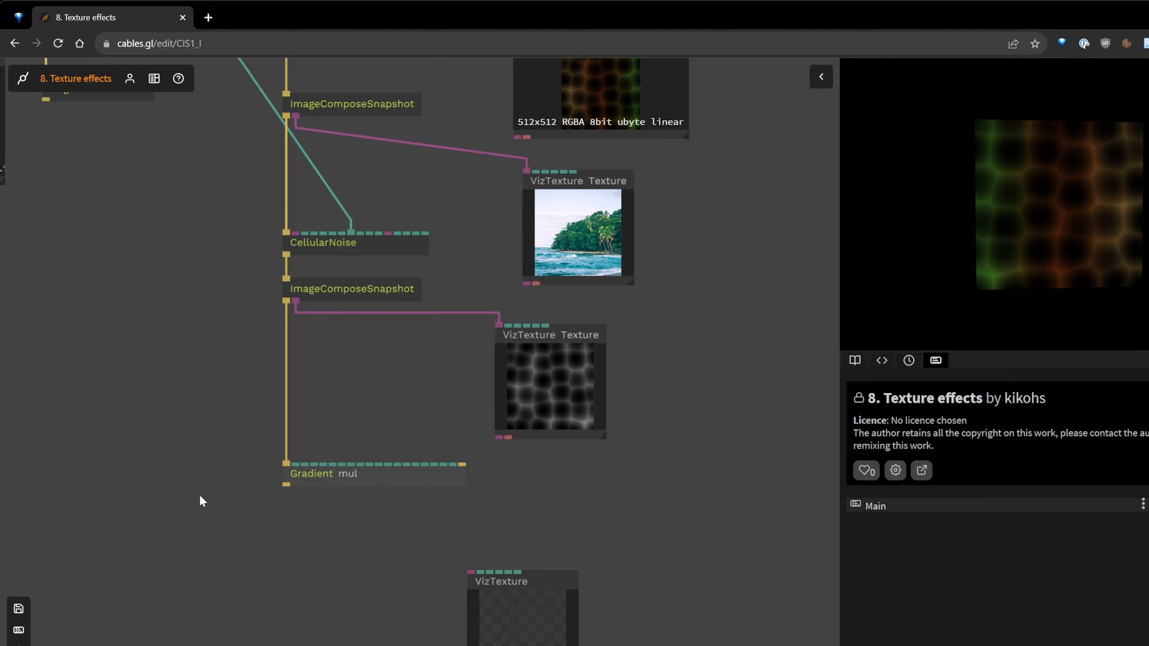
Copy the first chain's BrightnessContrast op and attach the copy to Gradient's trigger output at the end of the second chain.
{"action": "left_click_drag", "start_coordinate": [200, 496], "coordinate": [621, 563]}
{"action": "scroll", "coordinate": [508, 480], "scroll_direction": "down", "scroll_amount": 1}
{"action": "left_click", "coordinate": [516, 211]}
{"action": "key", "text": "d"}
{"action": "left_click_drag", "start_coordinate": [681, 599], "coordinate": [426, 522]}
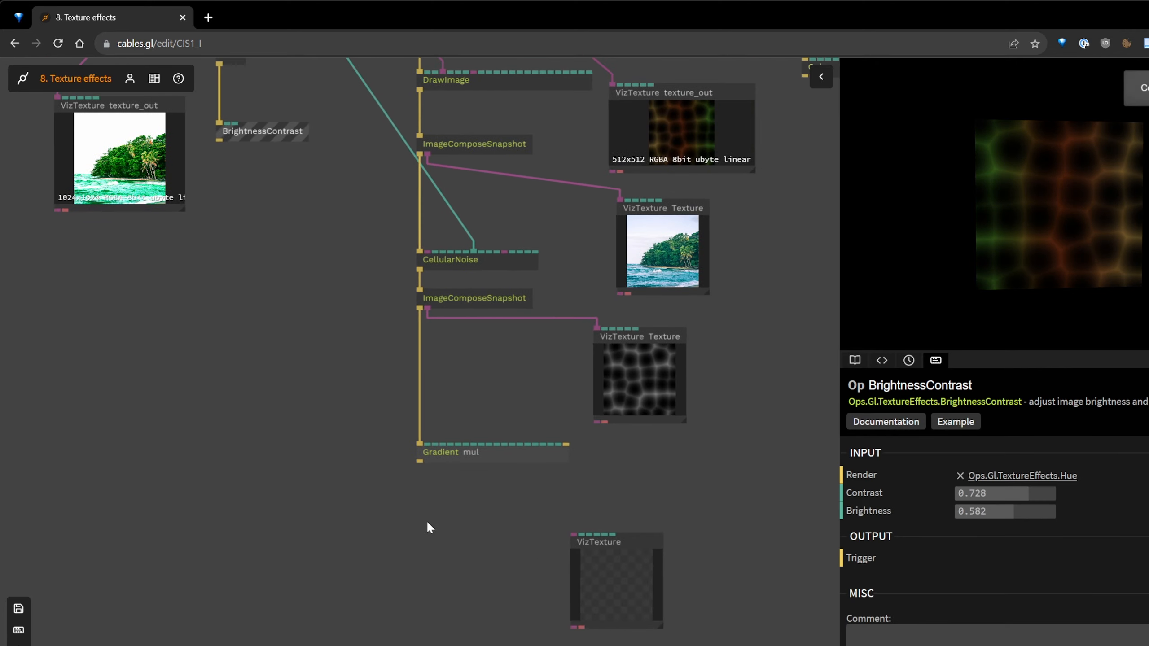
{"action": "scroll", "coordinate": [400, 523], "scroll_direction": "up", "scroll_amount": 2}
{"action": "key", "text": "ctrl+v"}
{"action": "left_click_drag", "start_coordinate": [431, 432], "coordinate": [449, 494]}
Set the new BrightnessContrast's contrast to 0.5 and brightness to 0.762, and save the patch.
{"action": "left_click_drag", "start_coordinate": [1021, 494], "coordinate": [1017, 494]}
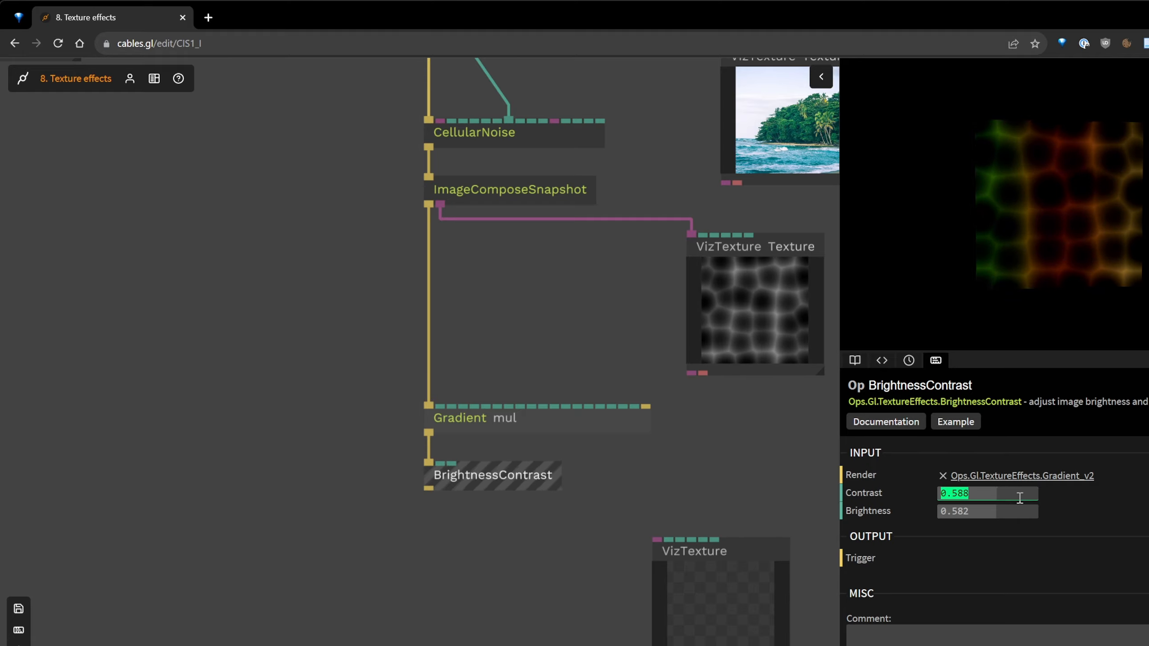
{"action": "left_click_drag", "start_coordinate": [988, 511], "coordinate": [1013, 510]}
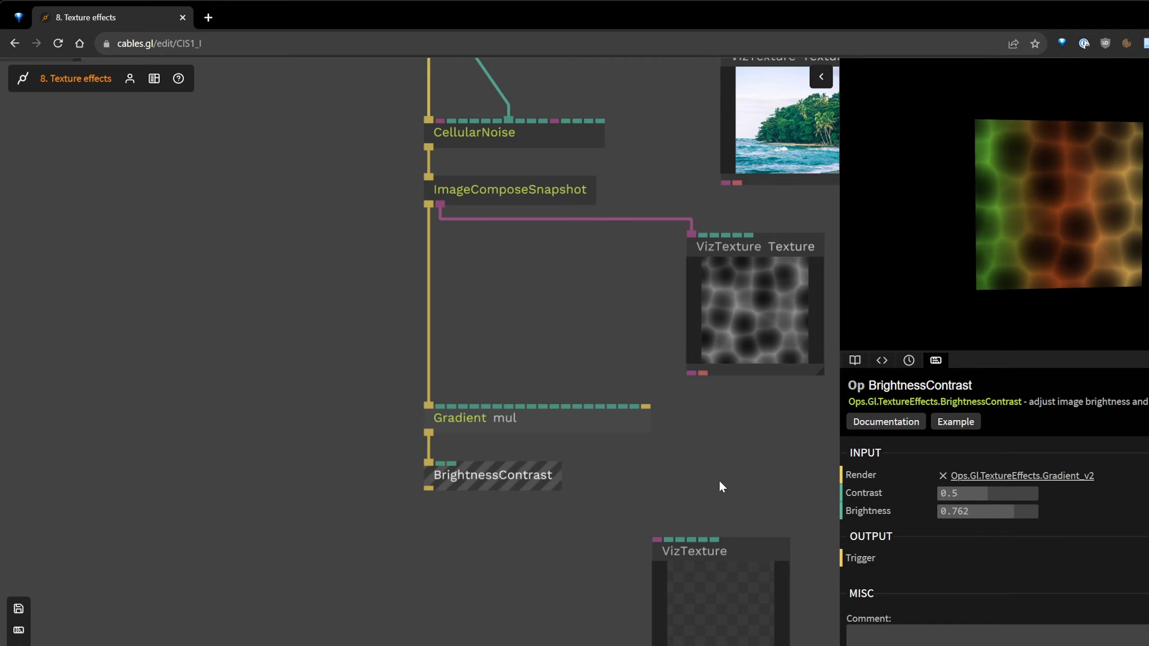
{"action": "left_click", "coordinate": [703, 478]}
{"action": "key", "text": "ctrl+s"}
Move the cellular noise VizTexture directly below its ImageComposeSnapshot and select the CellularNoise op.
{"action": "left_click_drag", "start_coordinate": [679, 472], "coordinate": [505, 595]}
{"action": "left_click_drag", "start_coordinate": [564, 373], "coordinate": [371, 373]}
{"action": "scroll", "coordinate": [487, 410], "scroll_direction": "down", "scroll_amount": 3}
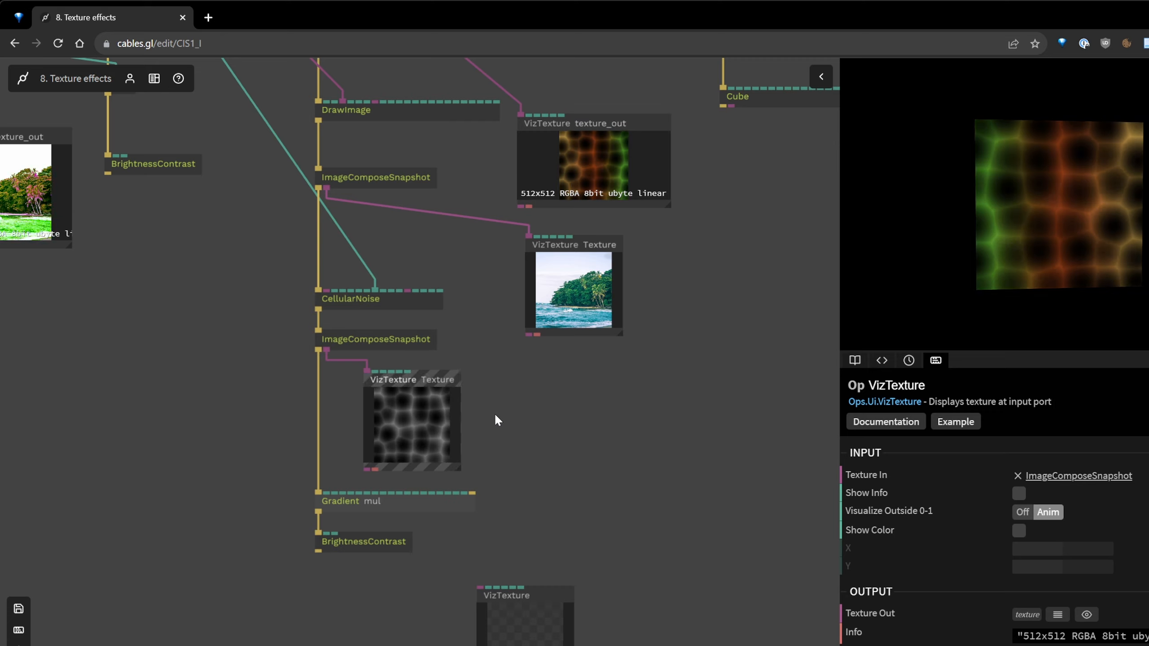
{"action": "left_click", "coordinate": [415, 300]}
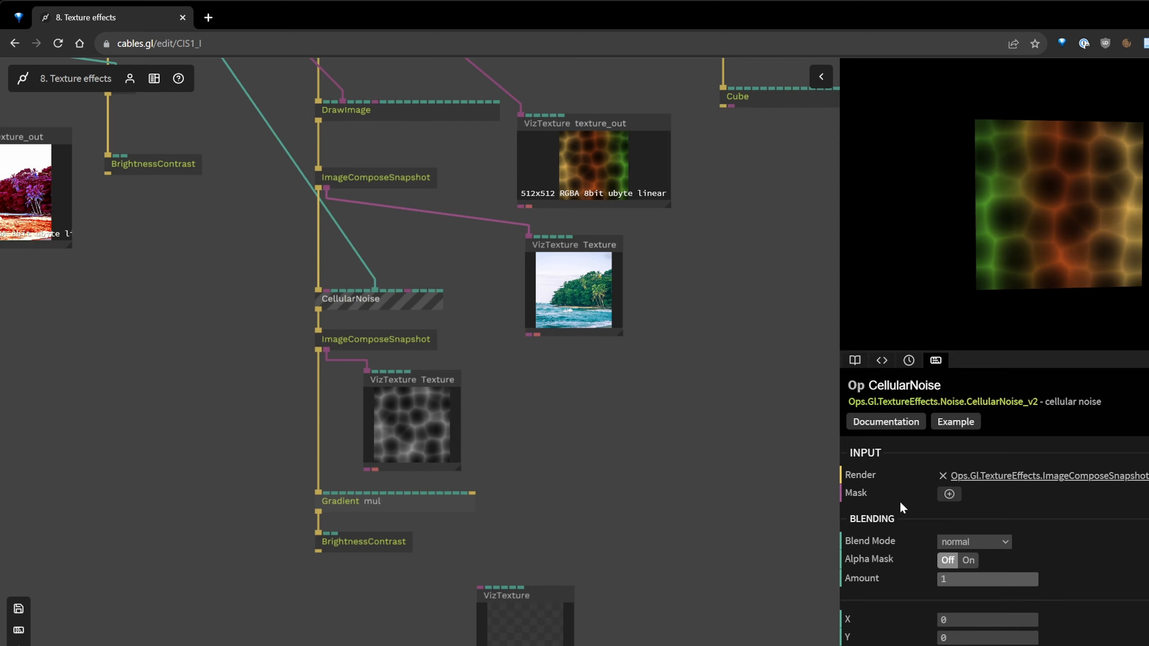
Set CellularNoise's scale to 21.94, check the noise on the cube, and turn its Tileable option off.
{"action": "scroll", "coordinate": [1107, 579], "scroll_direction": "down", "scroll_amount": 3}
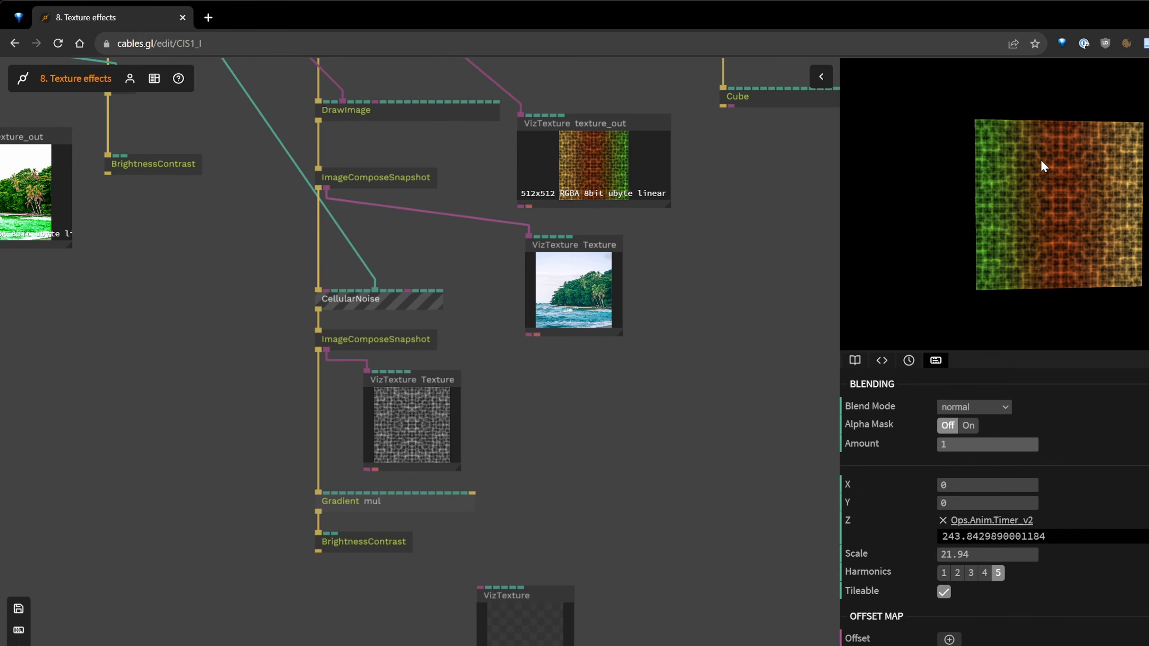
{"action": "left_click_drag", "start_coordinate": [1083, 188], "coordinate": [1144, 191]}
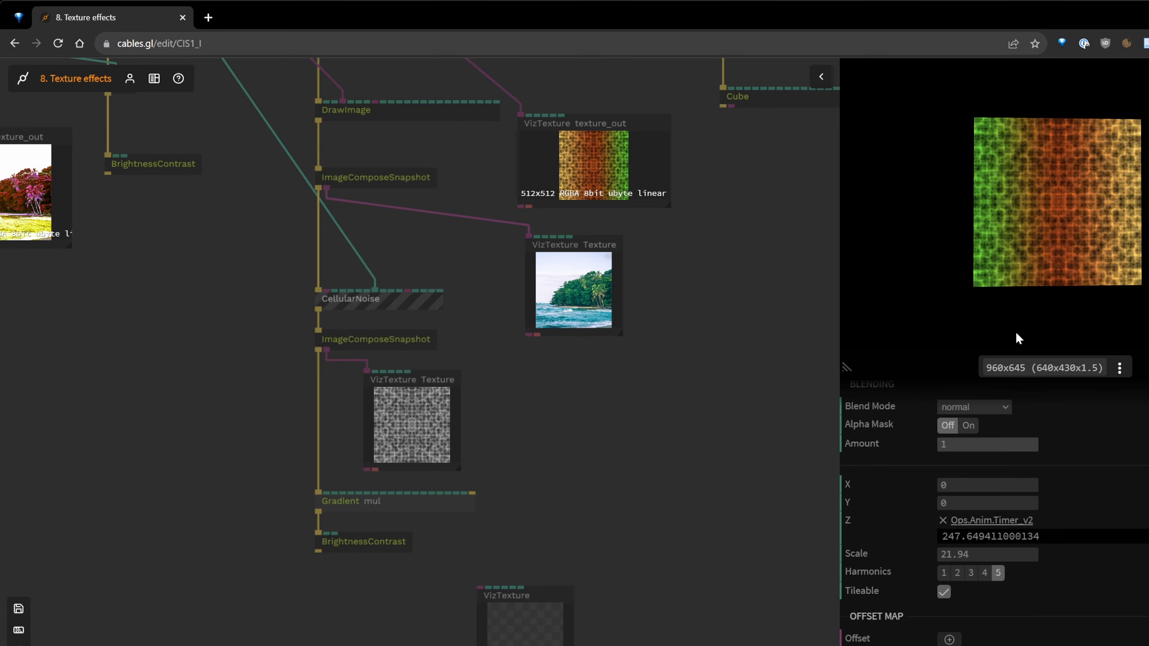
{"action": "left_click", "coordinate": [975, 602]}
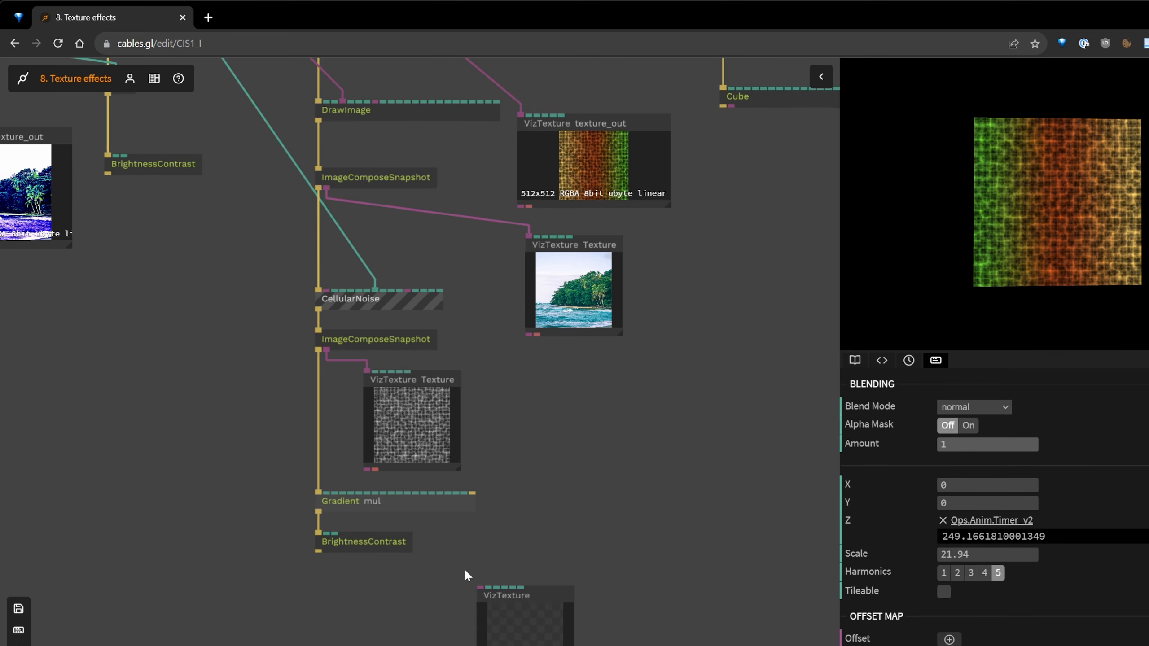
Delete the unconnected VizTexture near the end of the second chain and the Cube op below BasicMaterial.
{"action": "left_click_drag", "start_coordinate": [469, 563], "coordinate": [564, 644]}
{"action": "key", "text": "Delete"}
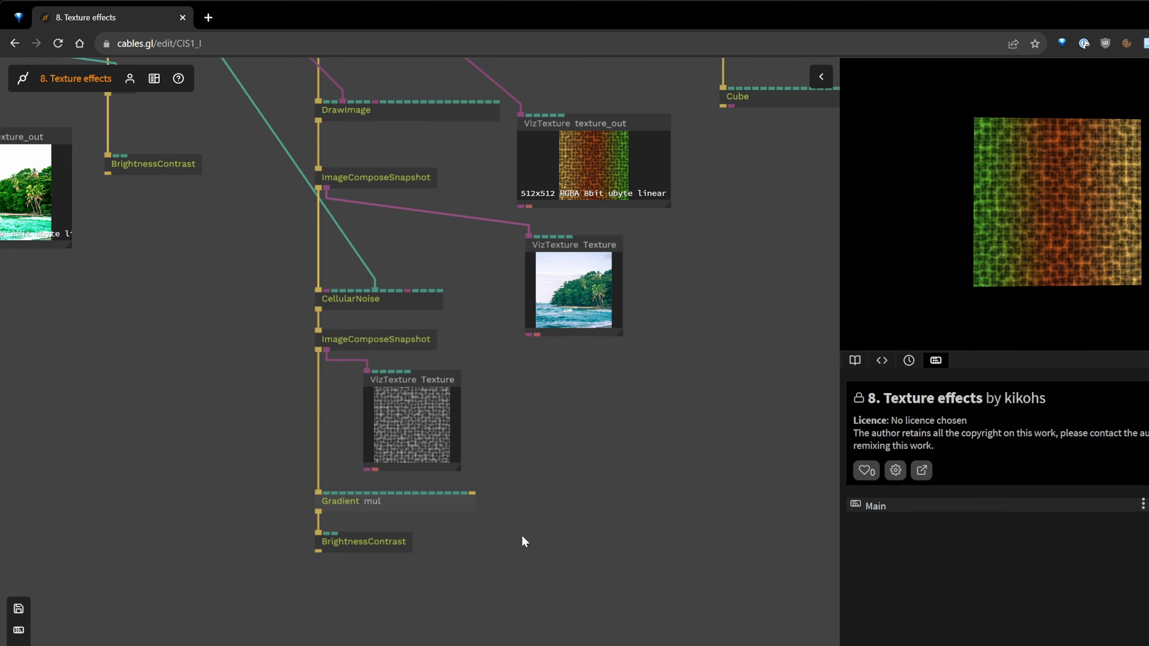
{"action": "left_click_drag", "start_coordinate": [641, 455], "coordinate": [497, 577]}
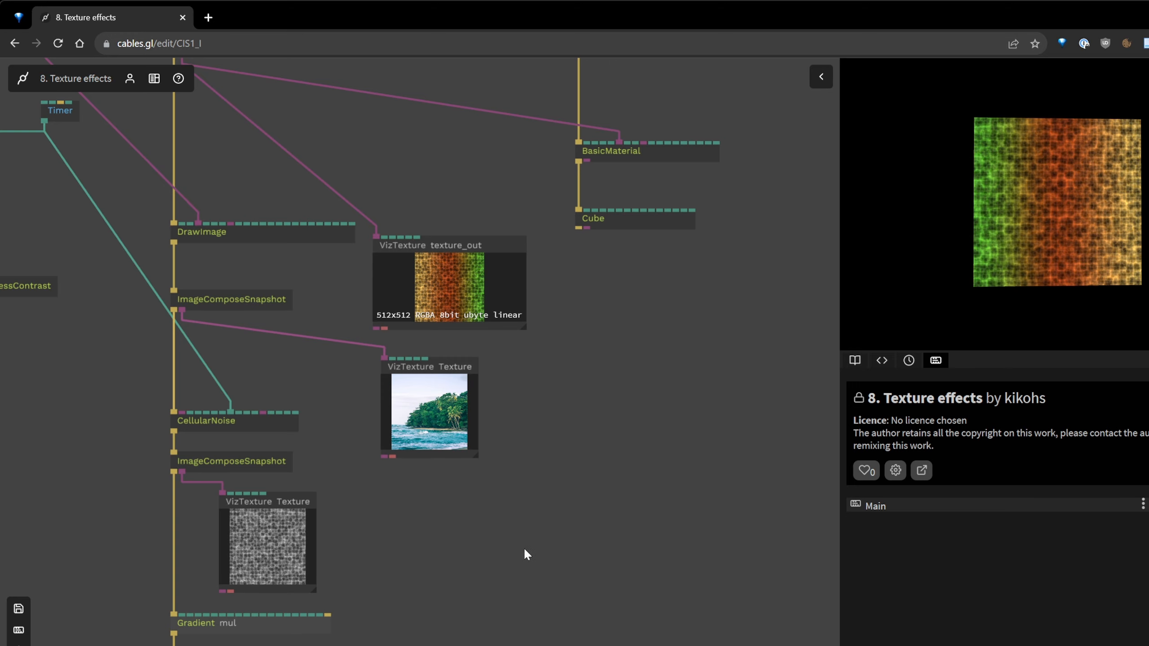
{"action": "left_click_drag", "start_coordinate": [652, 423], "coordinate": [569, 498]}
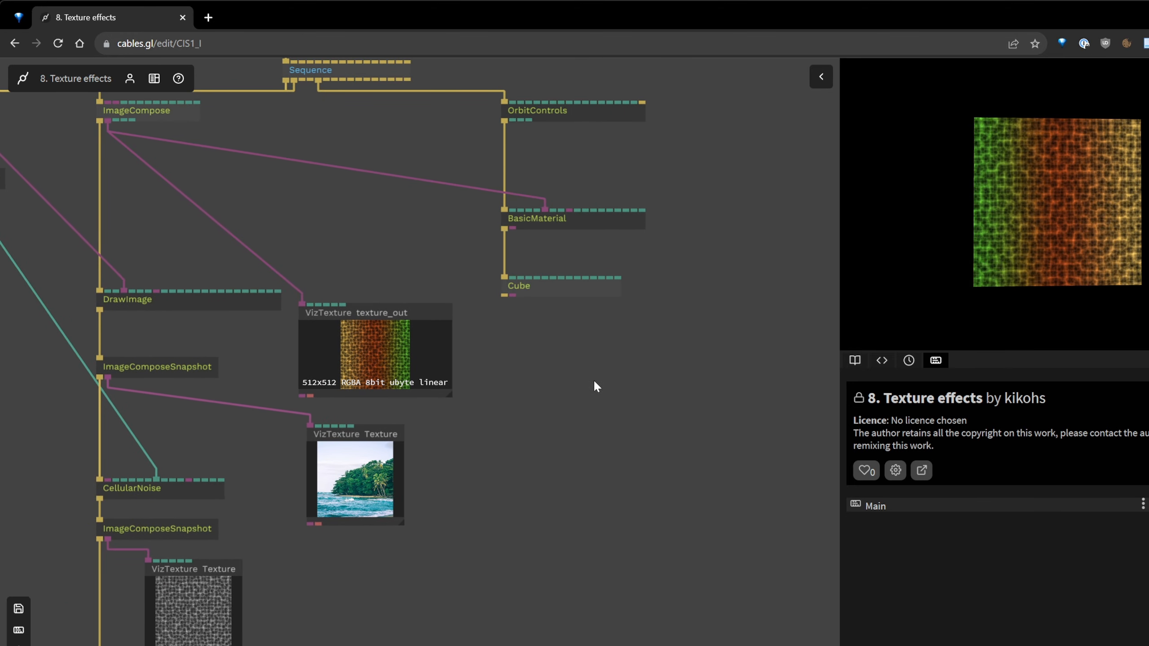
{"action": "left_click_drag", "start_coordinate": [624, 382], "coordinate": [495, 541]}
{"action": "left_click_drag", "start_coordinate": [504, 501], "coordinate": [499, 432]}
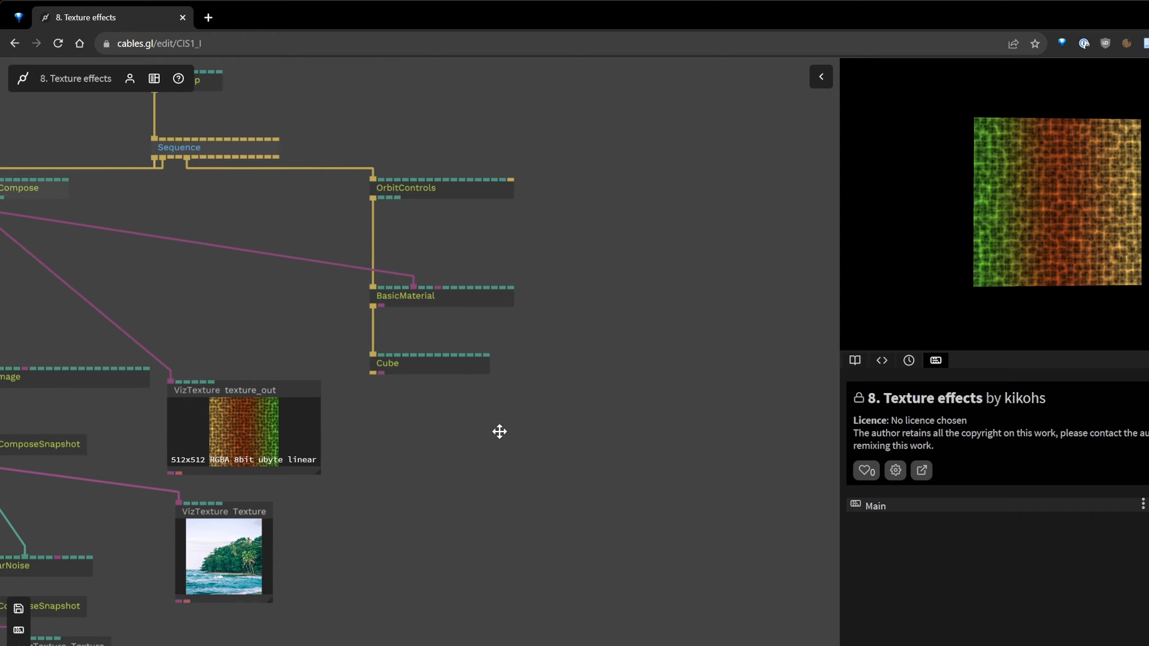
{"action": "left_click", "coordinate": [452, 367]}
{"action": "key", "text": "Delete"}
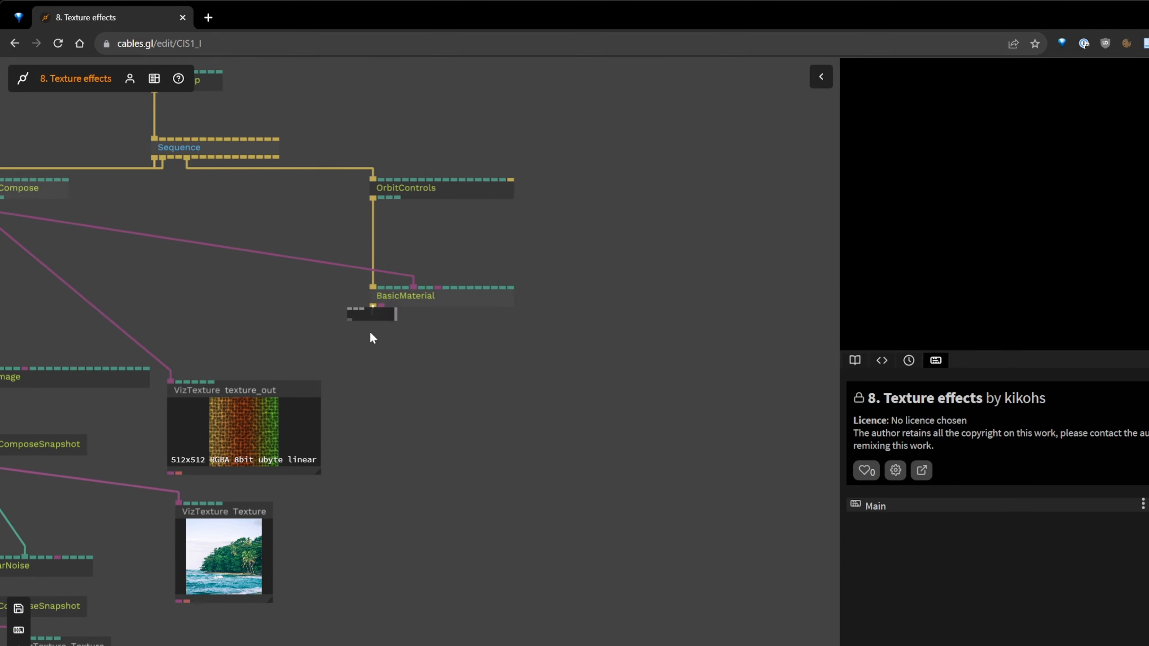
Add a Sphere op connected to BasicMaterial's trigger output.
{"action": "left_click_drag", "start_coordinate": [370, 333], "coordinate": [369, 383]}
{"action": "type", "text": "sphere"}
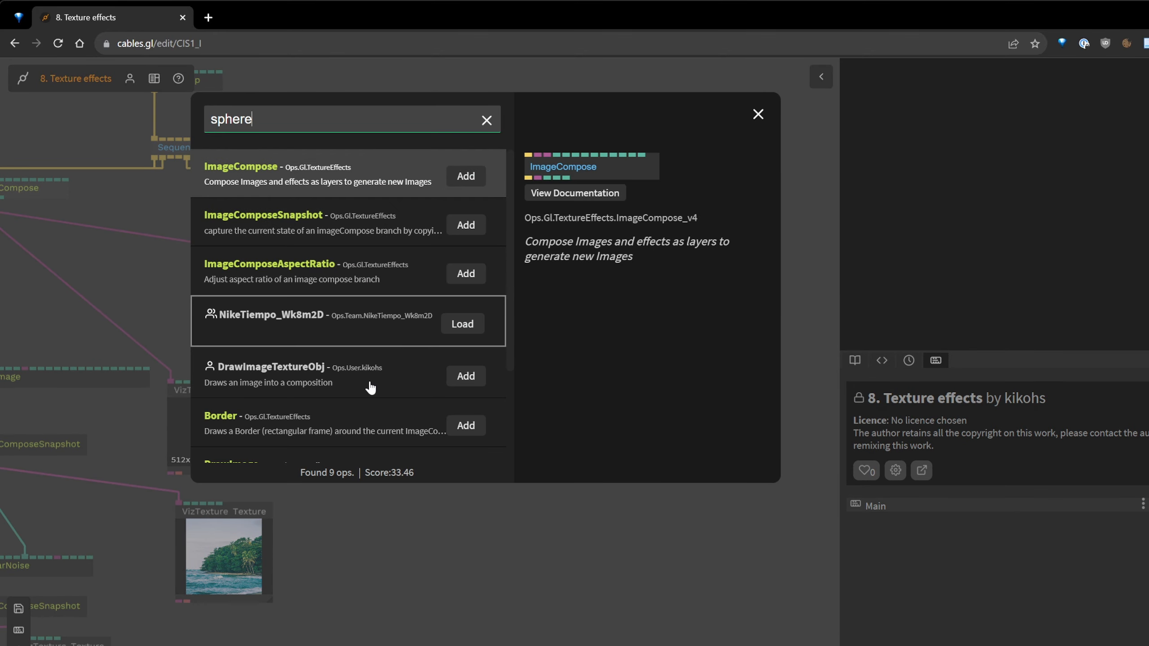
{"action": "key", "text": "Return"}
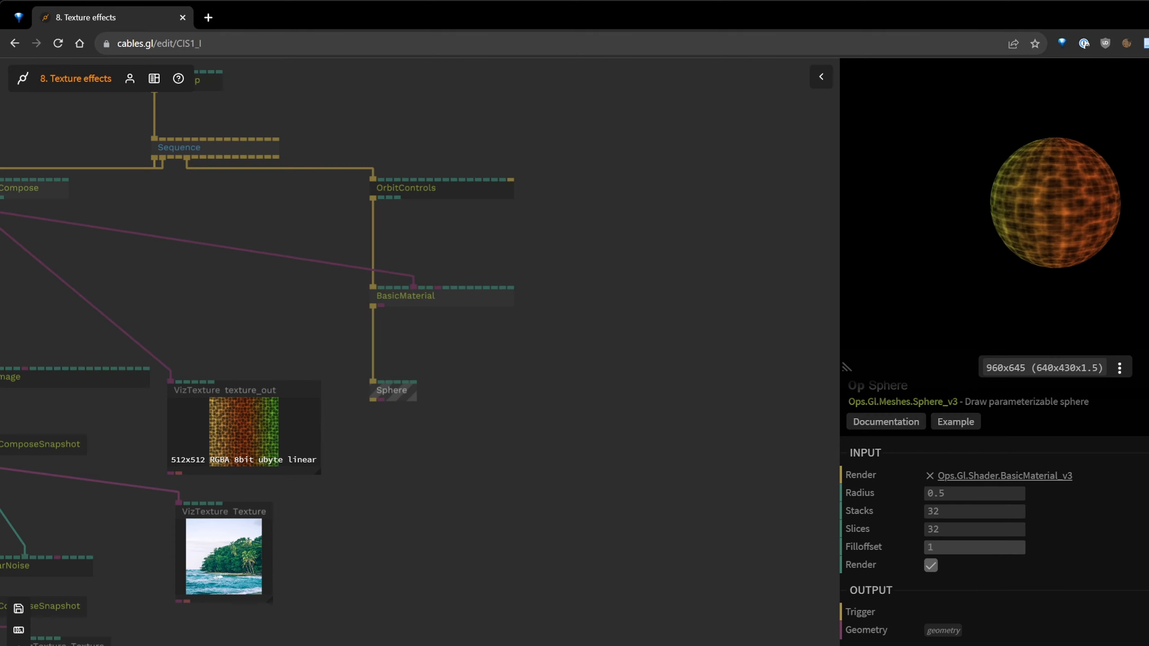
Examine how the texture wraps around the sphere and its pole, comparing it with the texture_out preview.
{"action": "left_click_drag", "start_coordinate": [1018, 220], "coordinate": [1031, 279]}
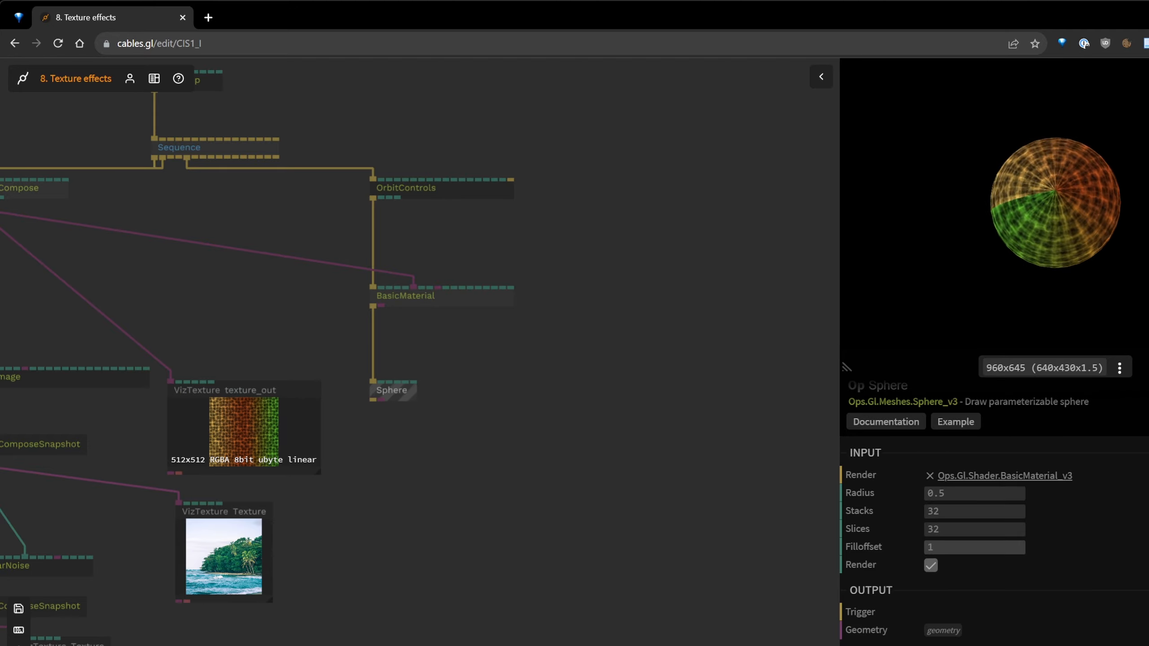
{"action": "scroll", "coordinate": [194, 445], "scroll_direction": "up", "scroll_amount": 5}
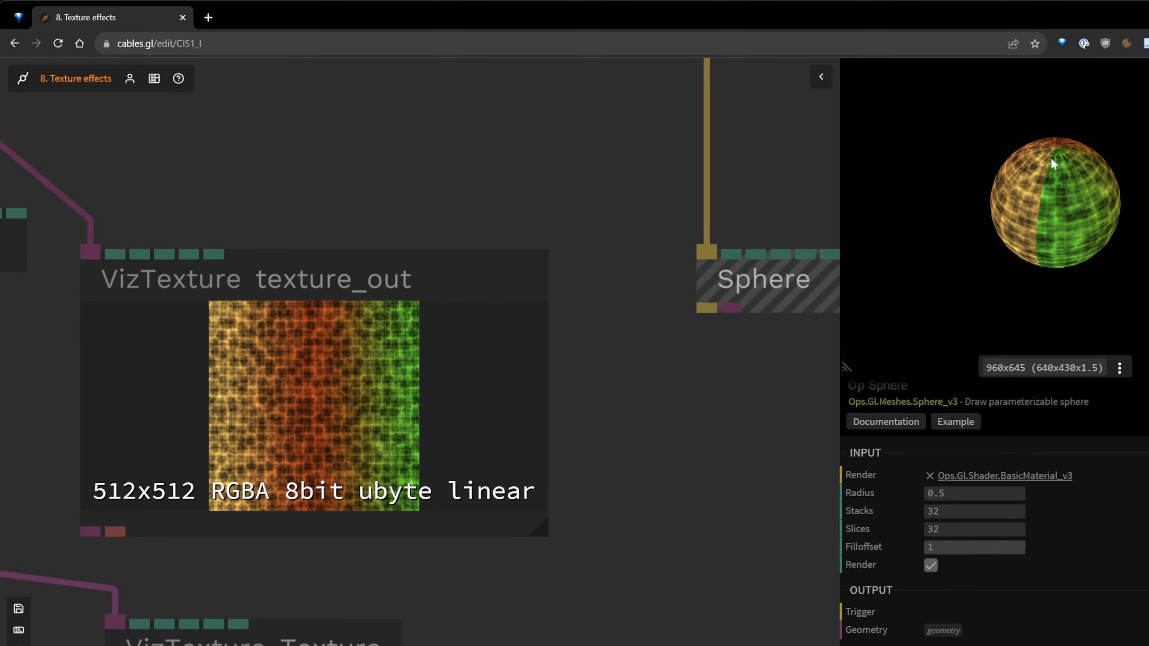
{"action": "scroll", "coordinate": [698, 429], "scroll_direction": "down", "scroll_amount": 3}
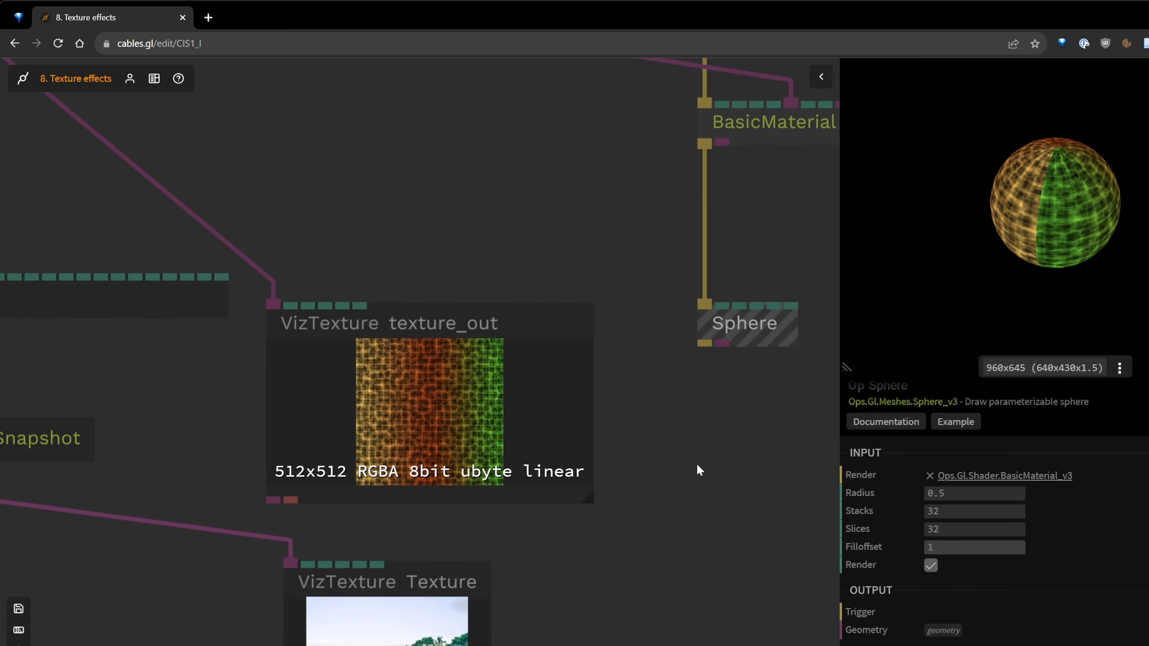
{"action": "left_click_drag", "start_coordinate": [697, 465], "coordinate": [591, 346]}
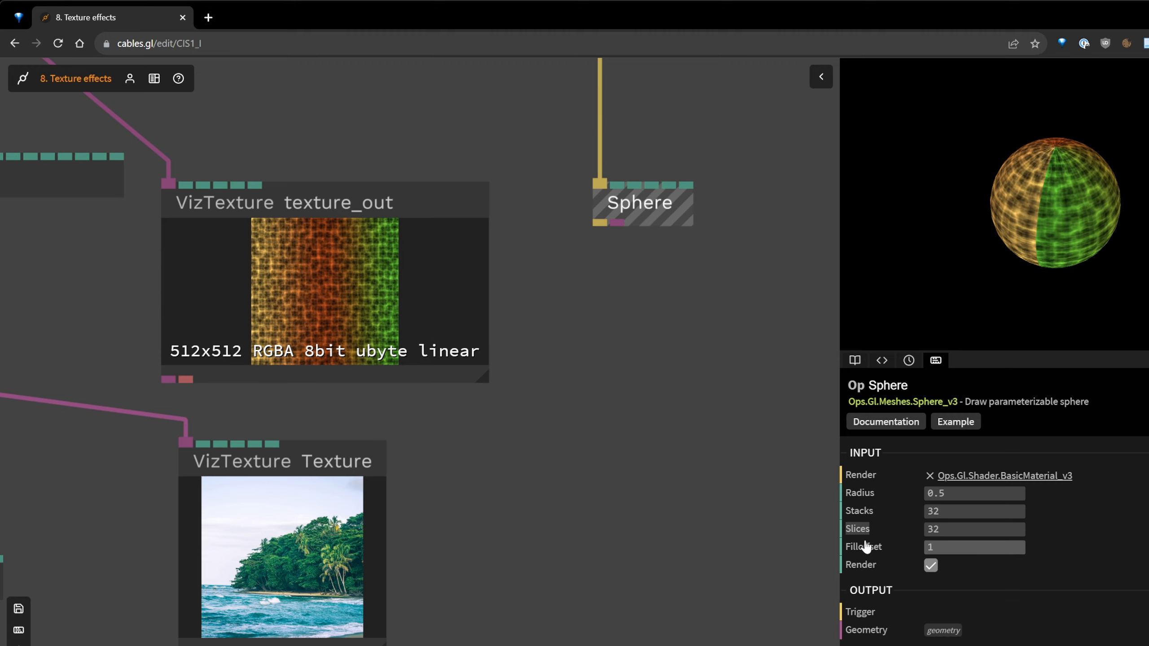
{"action": "left_click_drag", "start_coordinate": [627, 355], "coordinate": [843, 370]}
{"action": "scroll", "coordinate": [409, 229], "scroll_direction": "down", "scroll_amount": 3}
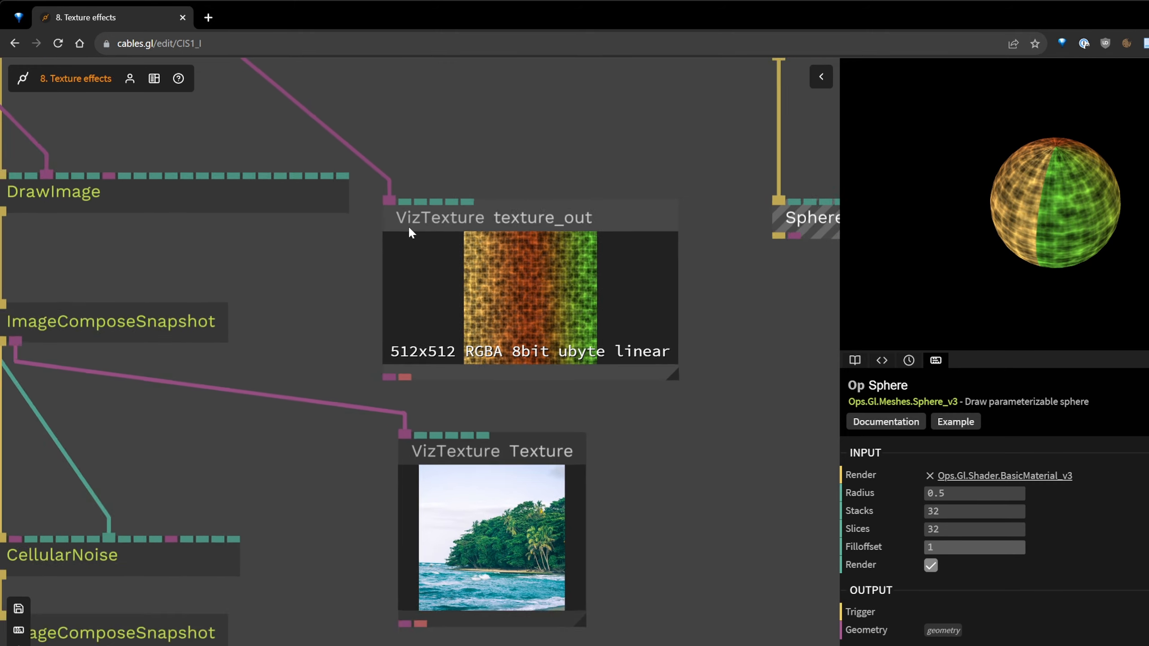
{"action": "left_click_drag", "start_coordinate": [325, 282], "coordinate": [485, 423]}
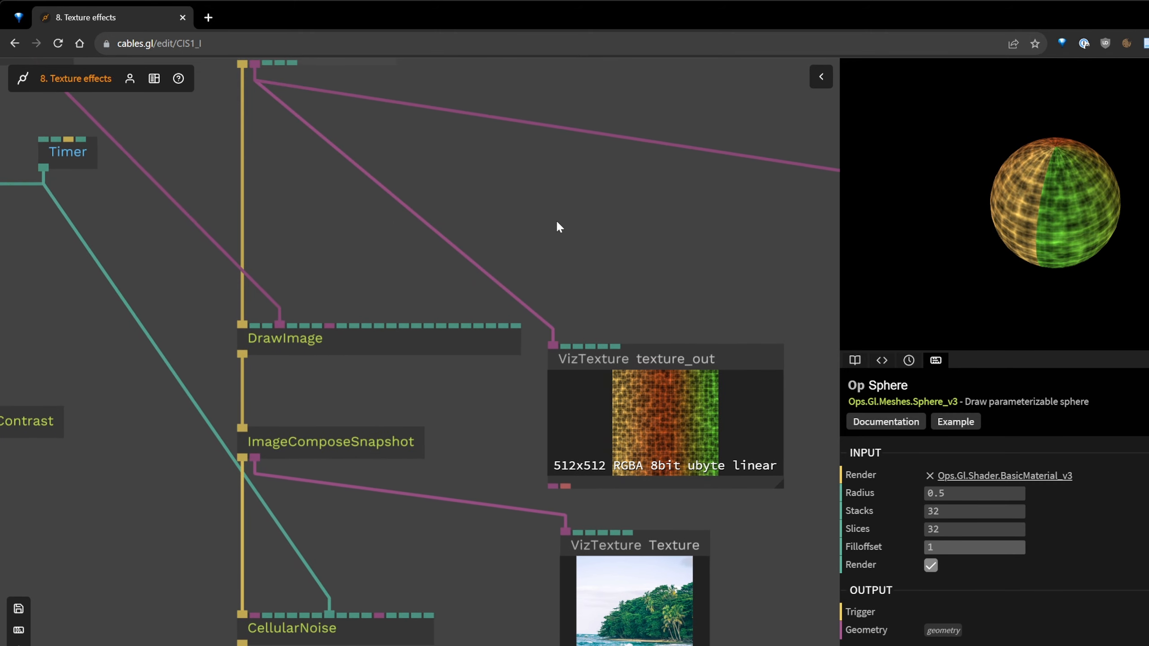
Try the nearest and mipmap texture filters on the second chain's ImageCompose, and return the filter to linear.
{"action": "left_click_drag", "start_coordinate": [556, 221], "coordinate": [534, 403]}
{"action": "left_click", "coordinate": [292, 235]}
{"action": "scroll", "coordinate": [1108, 584], "scroll_direction": "down", "scroll_amount": 2}
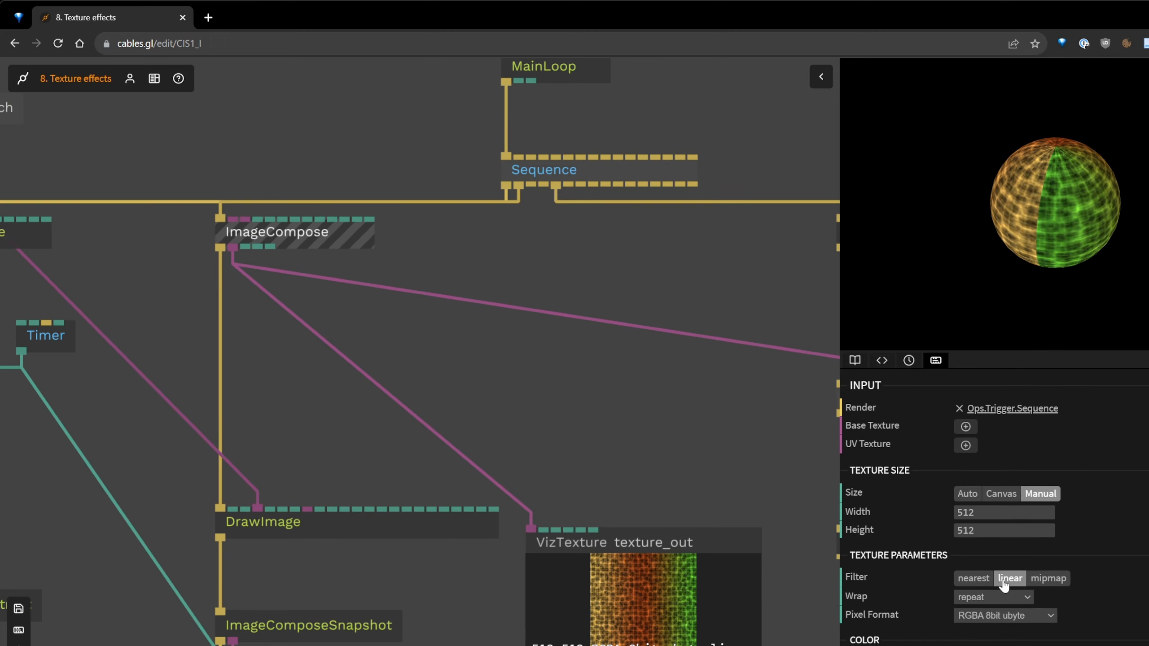
{"action": "left_click_drag", "start_coordinate": [716, 385], "coordinate": [524, 390]}
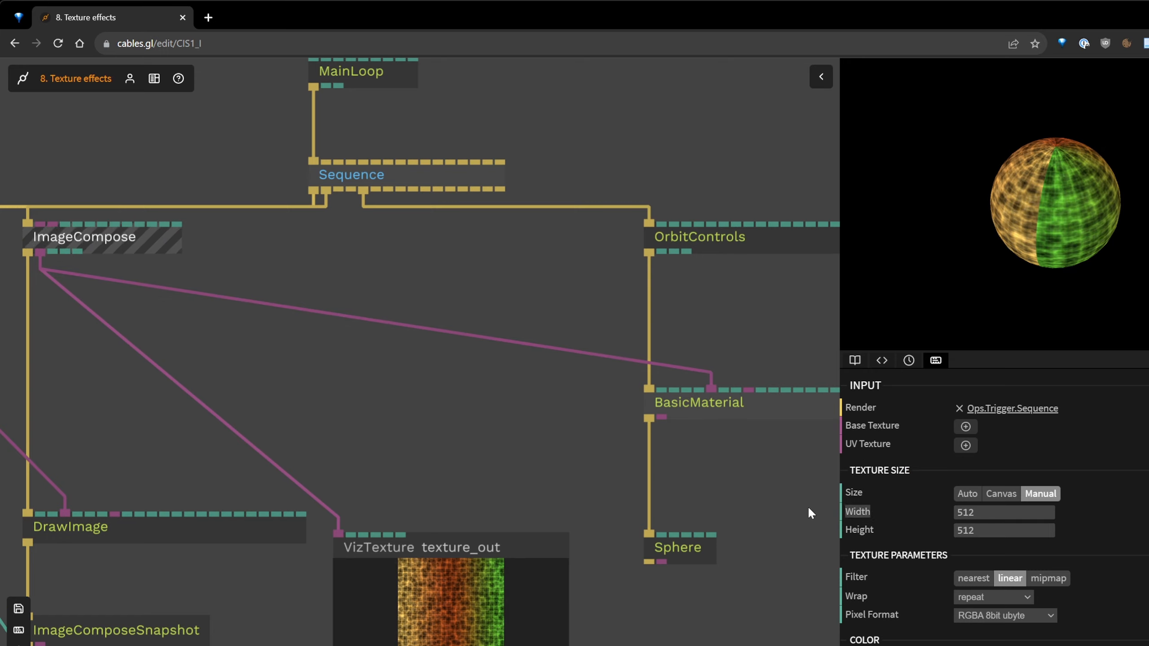
{"action": "left_click_drag", "start_coordinate": [623, 477], "coordinate": [844, 507]}
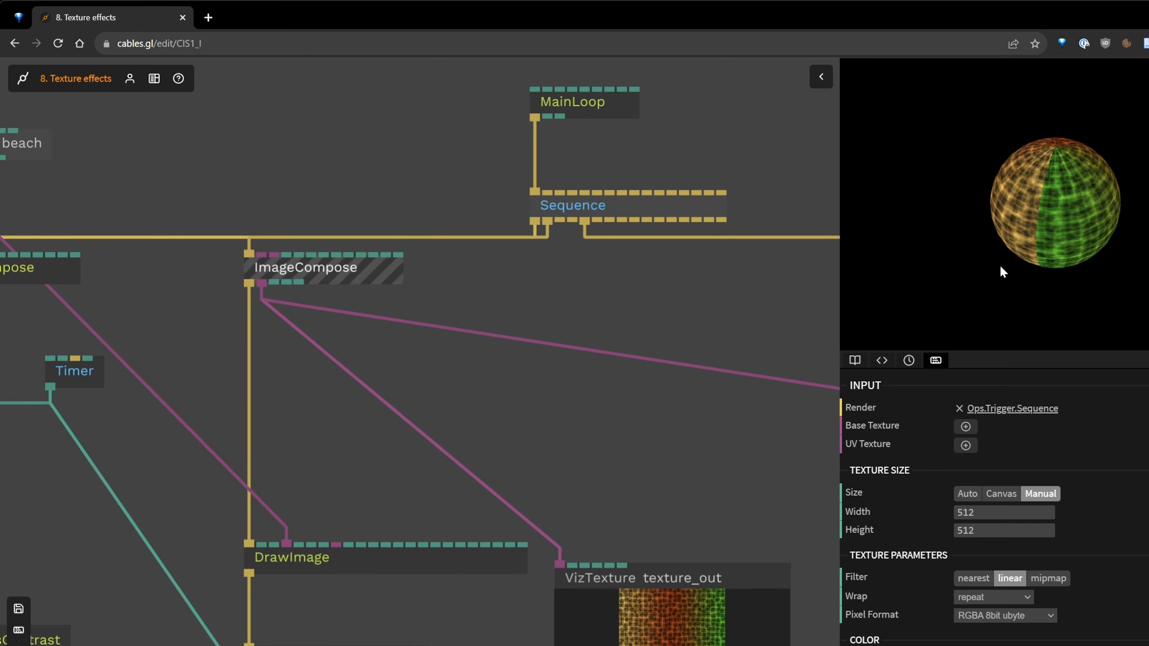
{"action": "left_click", "coordinate": [972, 578]}
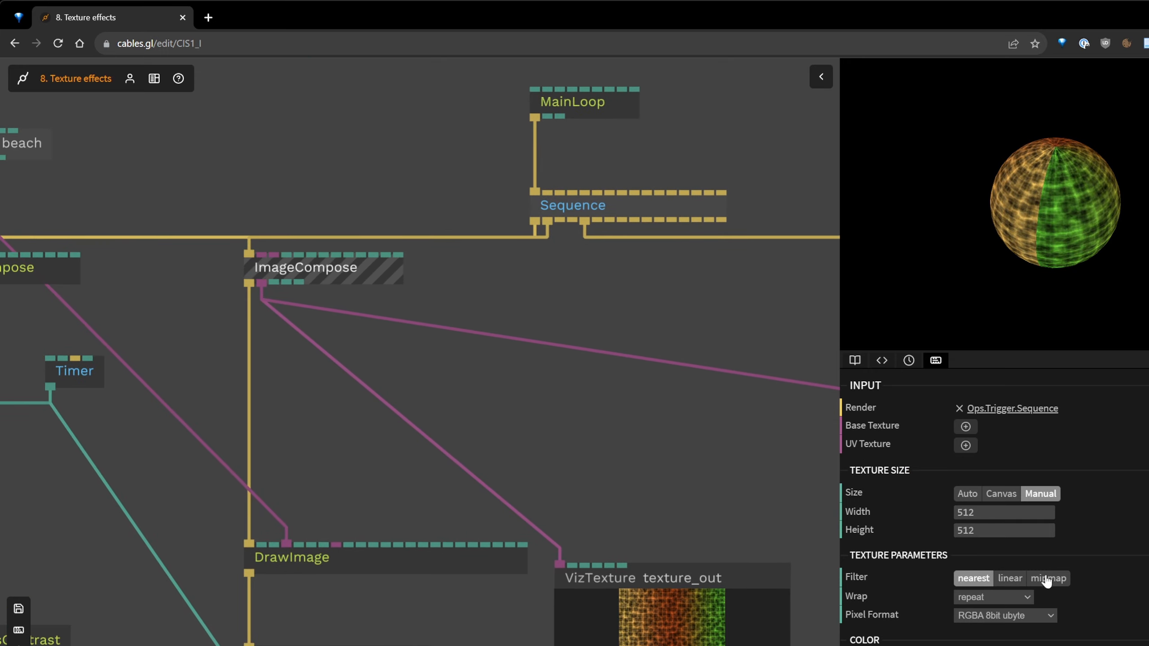
{"action": "left_click", "coordinate": [1046, 581]}
{"action": "left_click", "coordinate": [1009, 579]}
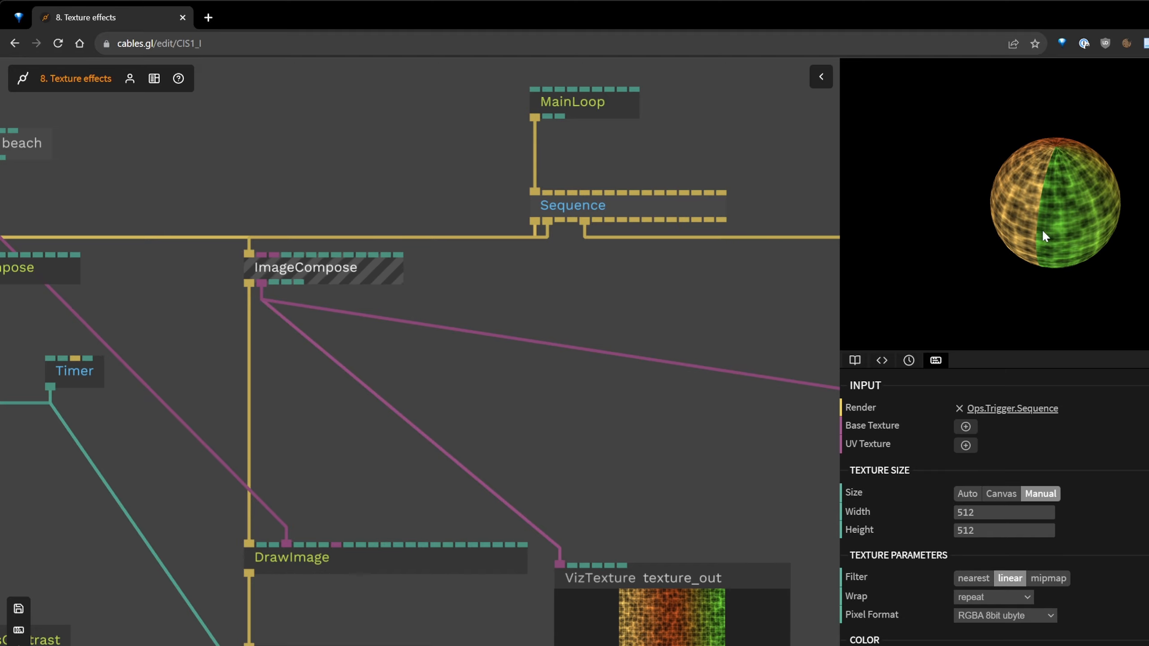
Set the Gradient op's type to Radial and inspect the gradient on the sphere from several angles.
{"action": "scroll", "coordinate": [673, 413], "scroll_direction": "down", "scroll_amount": 10}
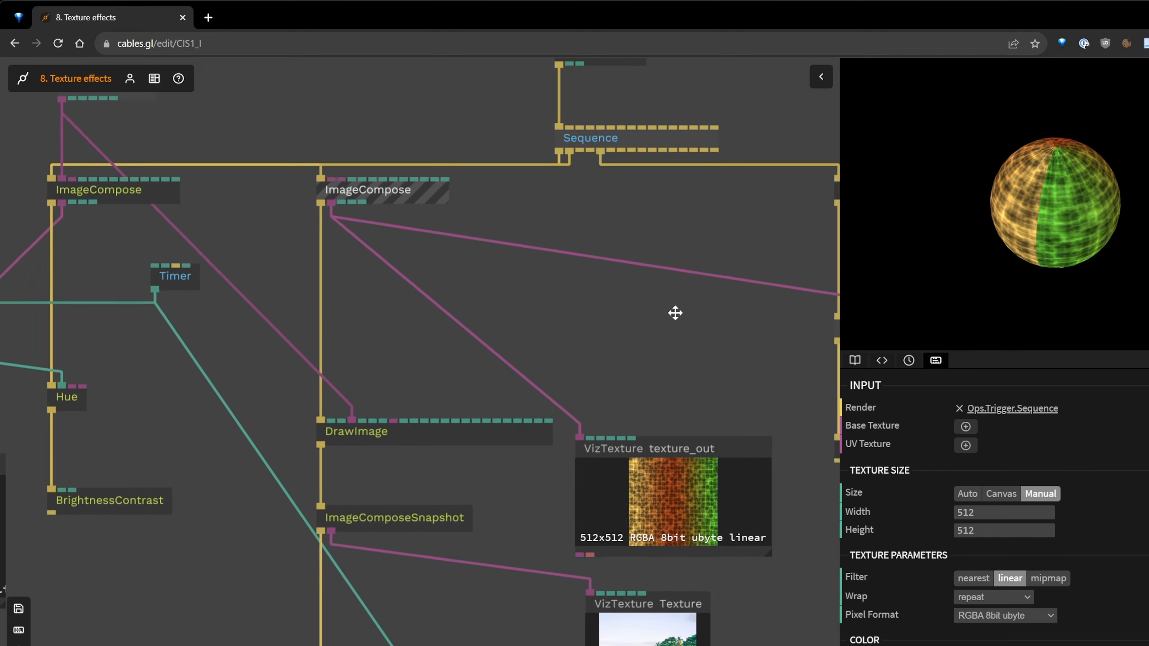
{"action": "scroll", "coordinate": [420, 552], "scroll_direction": "down", "scroll_amount": 5}
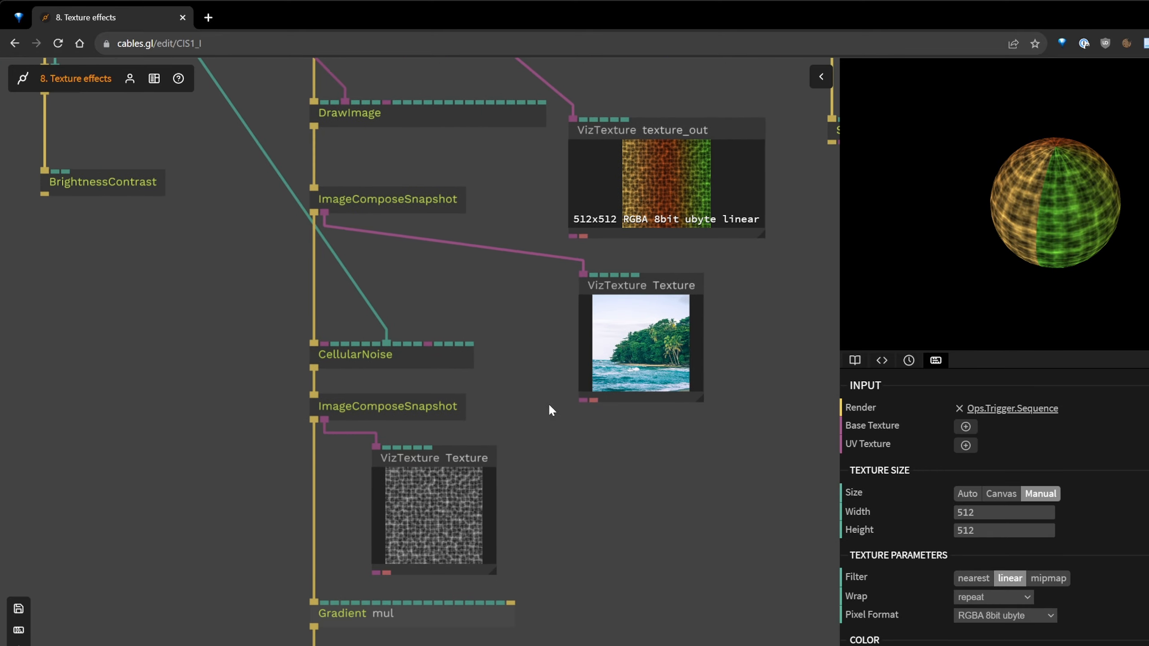
{"action": "left_click", "coordinate": [471, 616]}
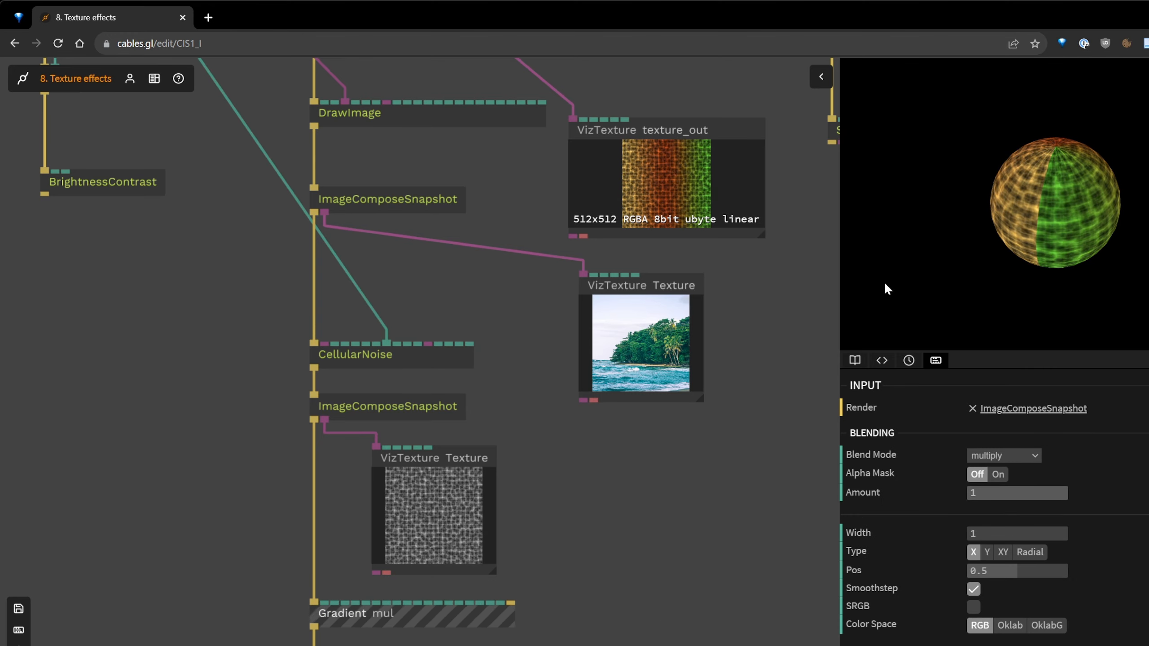
{"action": "scroll", "coordinate": [543, 565], "scroll_direction": "down", "scroll_amount": 3}
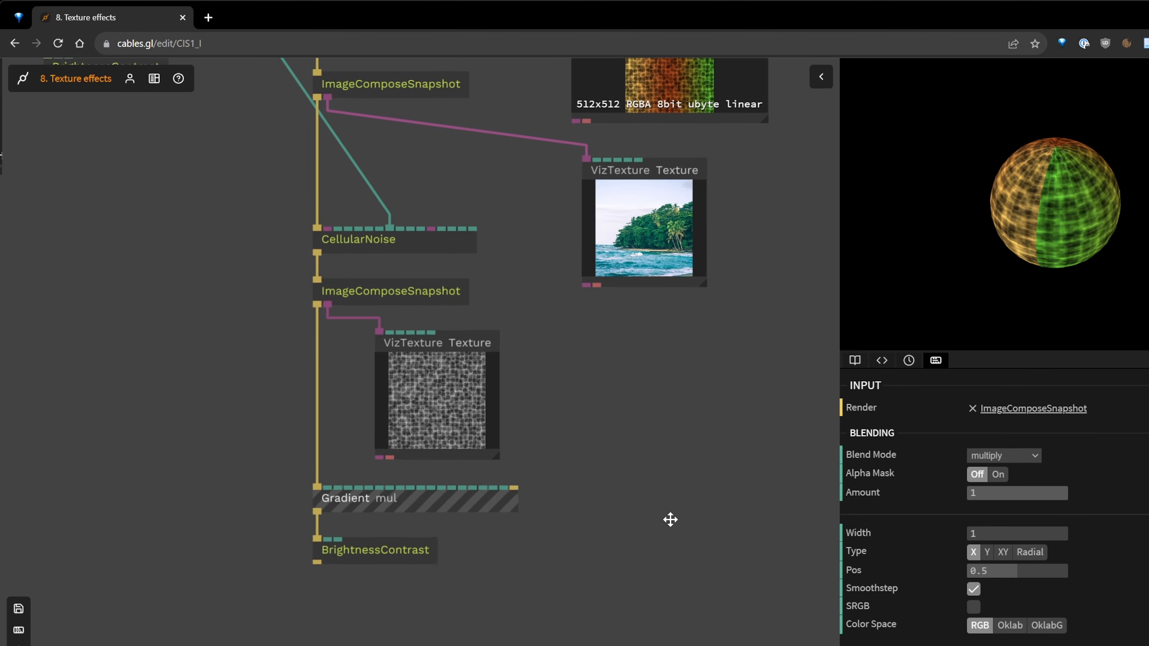
{"action": "scroll", "coordinate": [665, 525], "scroll_direction": "up", "scroll_amount": 2}
{"action": "left_click", "coordinate": [1034, 554]}
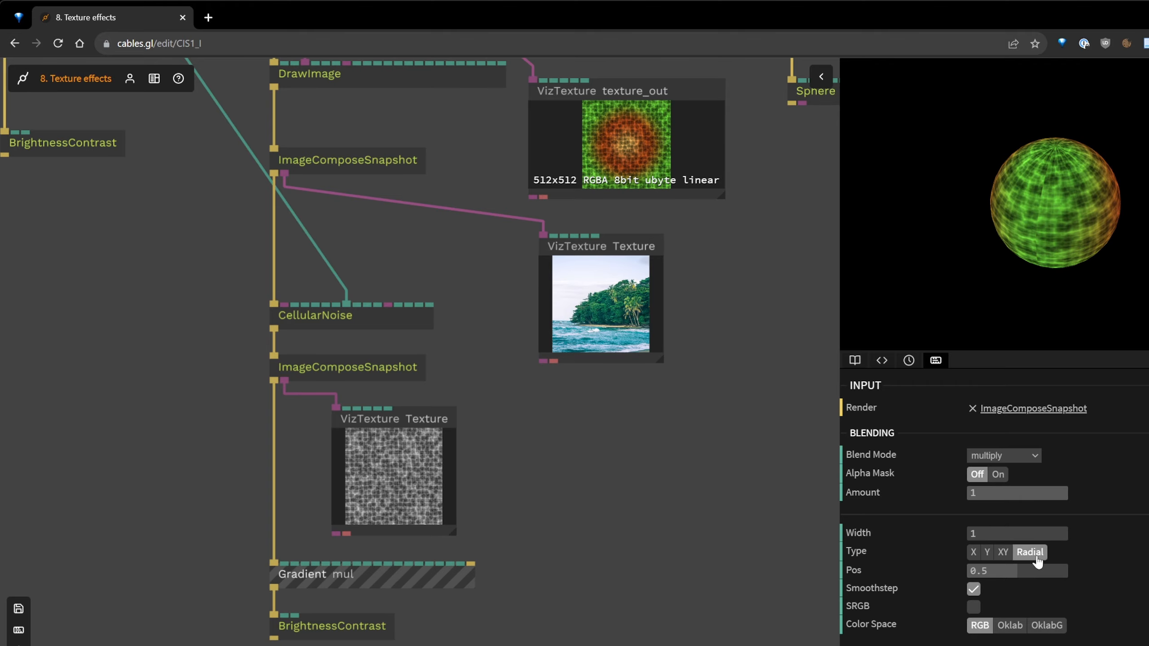
{"action": "scroll", "coordinate": [596, 182], "scroll_direction": "up", "scroll_amount": 5}
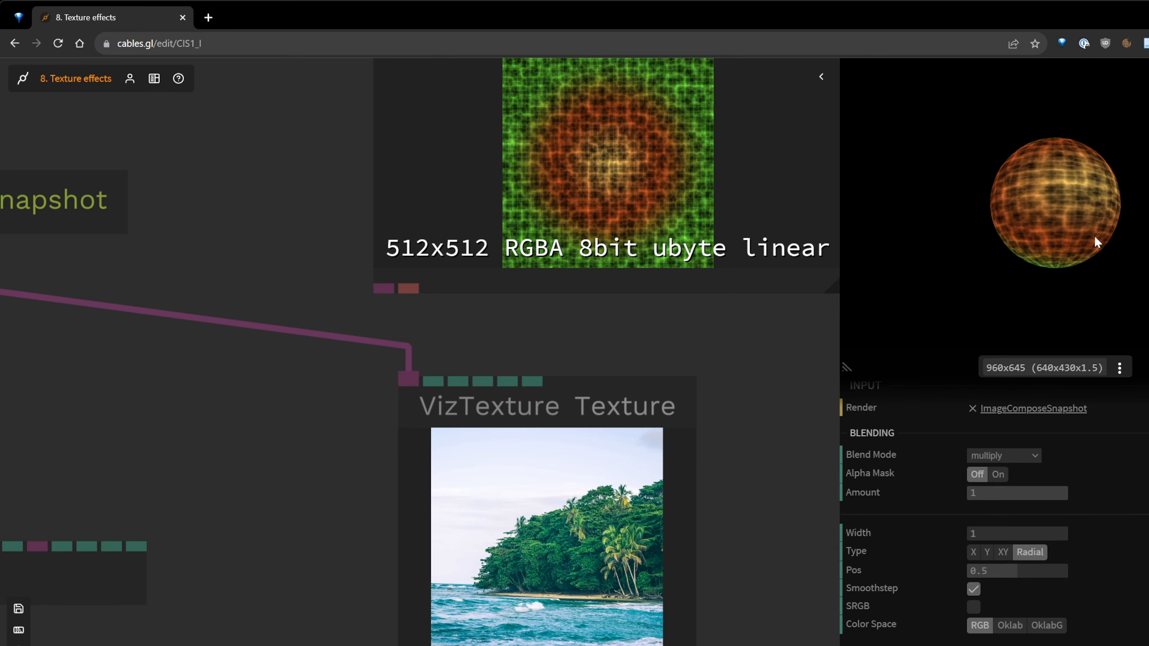
{"action": "left_click_drag", "start_coordinate": [1095, 240], "coordinate": [1118, 217]}
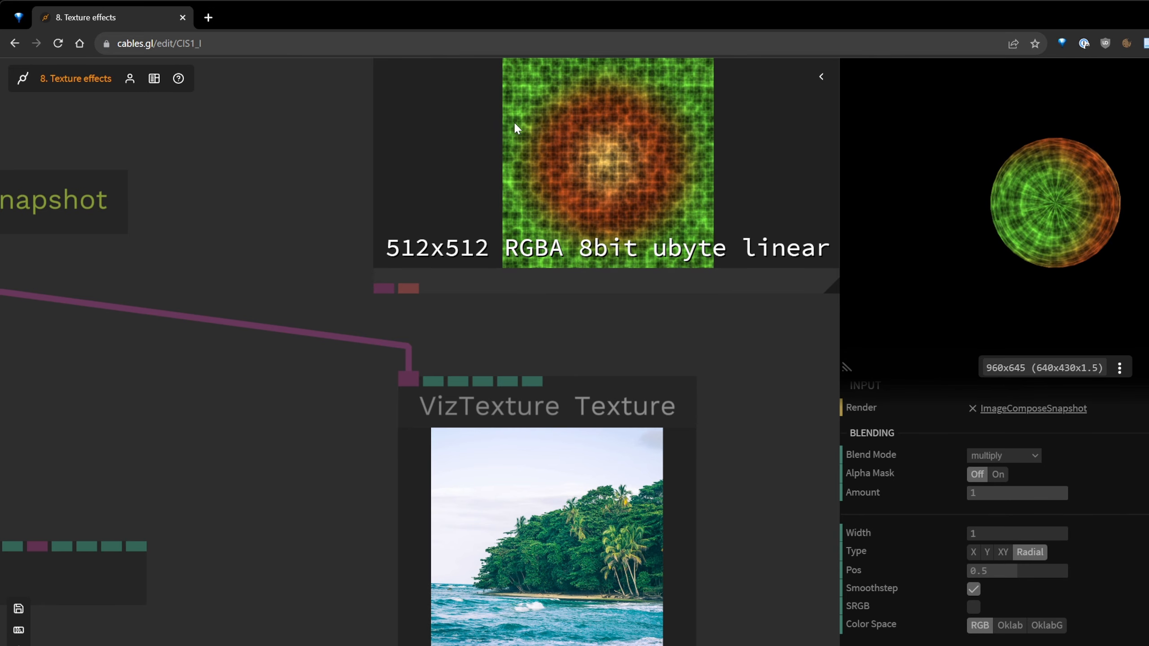
{"action": "left_click_drag", "start_coordinate": [1071, 205], "coordinate": [976, 226]}
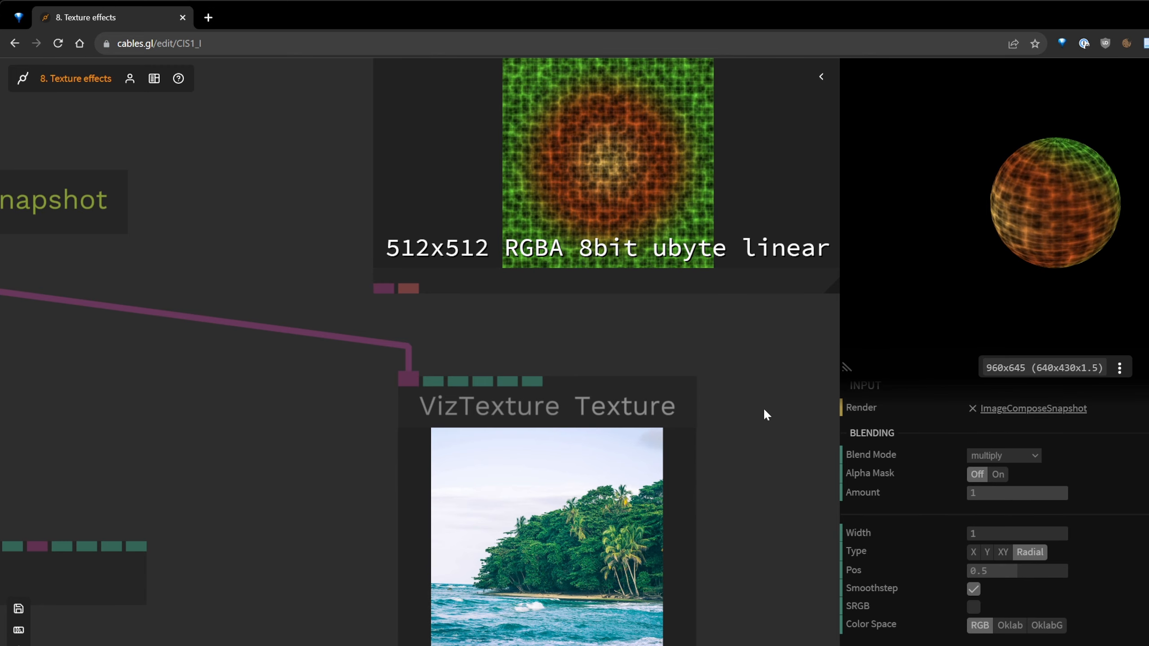
Set the second ImageCompose's texture height to 12 and check the stretched texture on the sphere and in the texture_out preview.
{"action": "scroll", "coordinate": [770, 411], "scroll_direction": "down", "scroll_amount": 2}
{"action": "left_click_drag", "start_coordinate": [777, 413], "coordinate": [817, 565]}
{"action": "scroll", "coordinate": [329, 365], "scroll_direction": "down", "scroll_amount": 1}
{"action": "scroll", "coordinate": [329, 364], "scroll_direction": "down", "scroll_amount": 2}
{"action": "left_click_drag", "start_coordinate": [329, 363], "coordinate": [513, 544]}
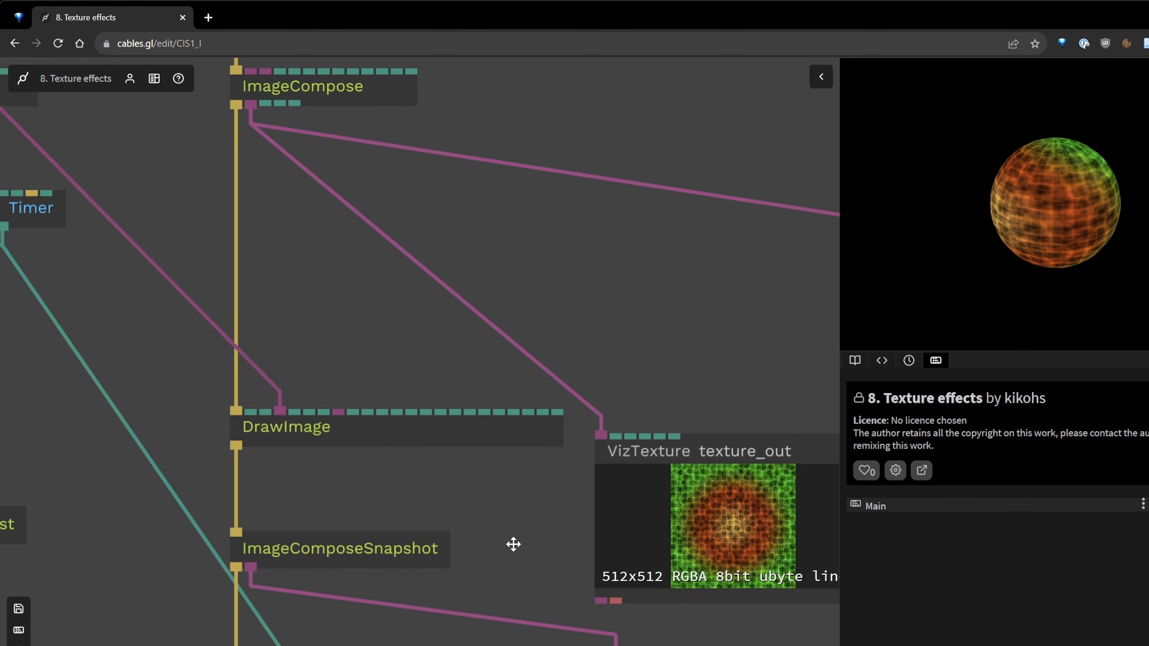
{"action": "left_click_drag", "start_coordinate": [373, 341], "coordinate": [382, 456]}
{"action": "left_click", "coordinate": [355, 202]}
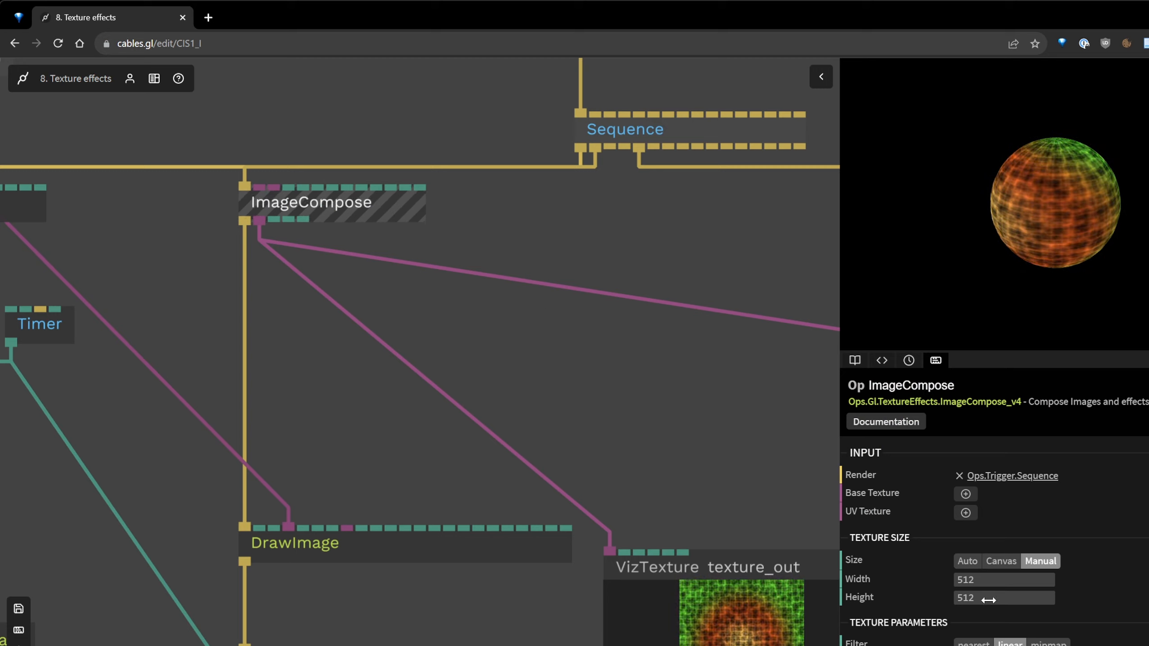
{"action": "left_click_drag", "start_coordinate": [987, 599], "coordinate": [990, 599]}
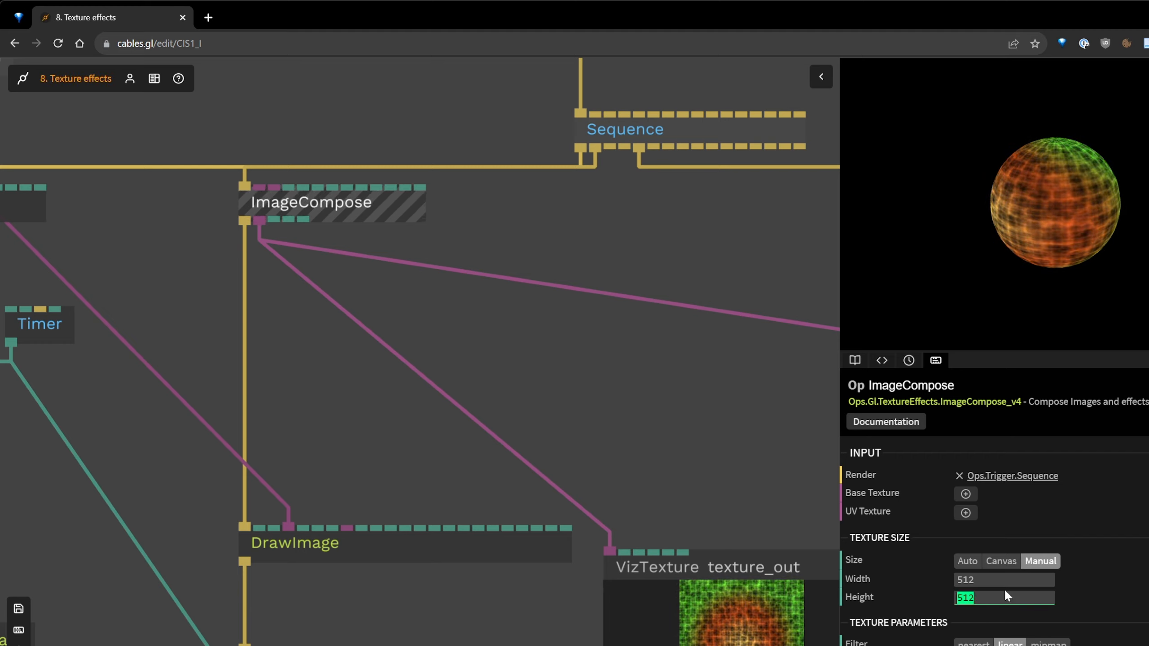
{"action": "type", "text": "128"}
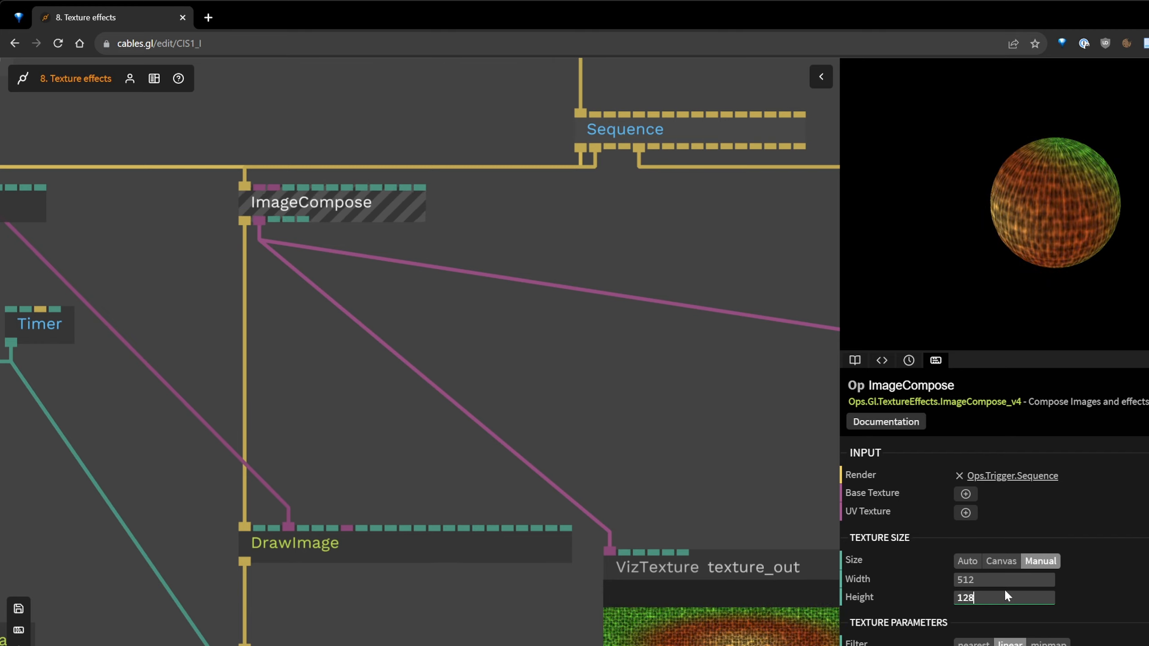
{"action": "key", "text": "BackSpace"}
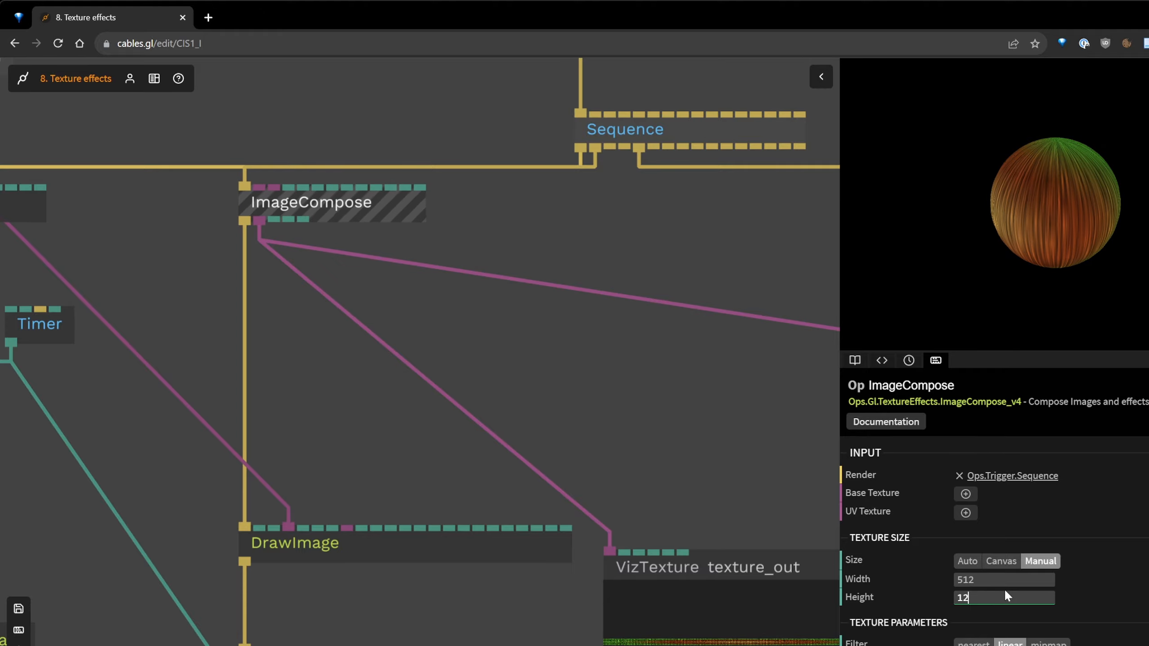
{"action": "left_click_drag", "start_coordinate": [1027, 167], "coordinate": [1053, 216]}
{"action": "left_click_drag", "start_coordinate": [782, 435], "coordinate": [584, 200]}
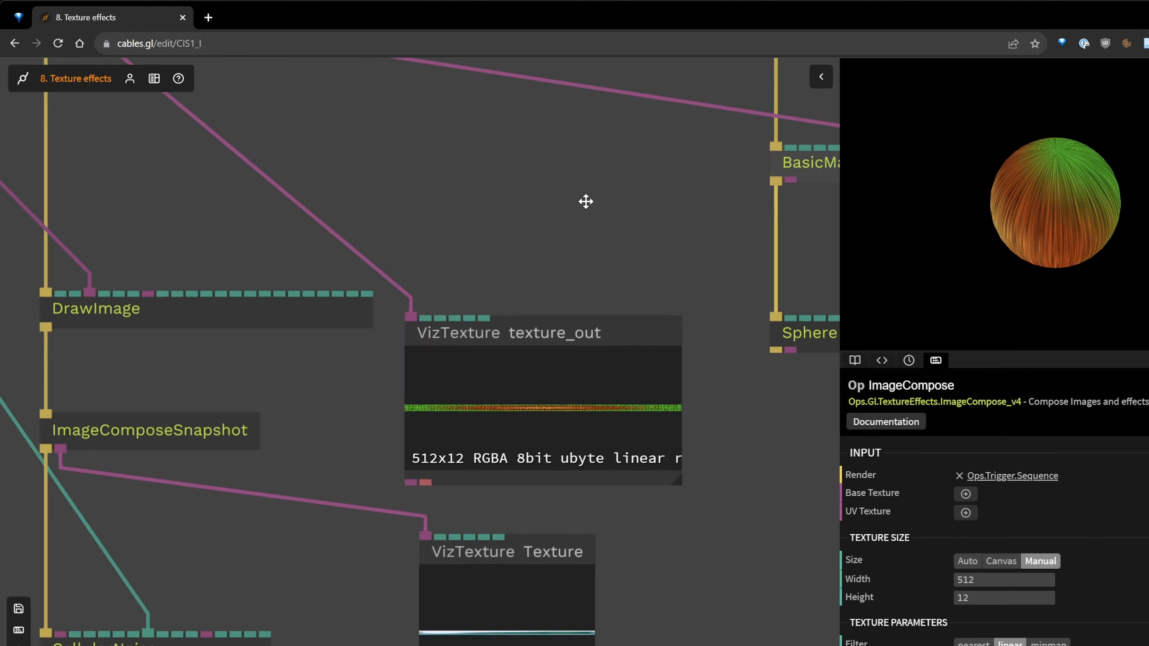
Compare the 512x12 strip in the texture_out preview with the streaks on the sphere at several zoom levels.
{"action": "scroll", "coordinate": [576, 413], "scroll_direction": "up", "scroll_amount": 6}
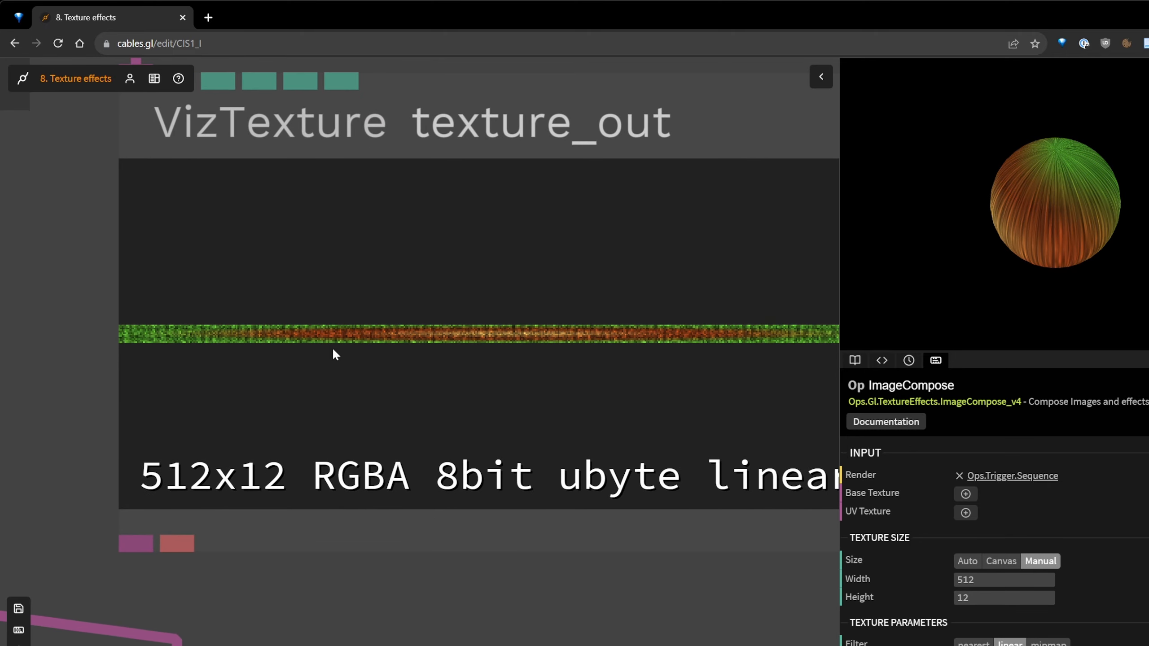
{"action": "scroll", "coordinate": [1084, 226], "scroll_direction": "down", "scroll_amount": 5}
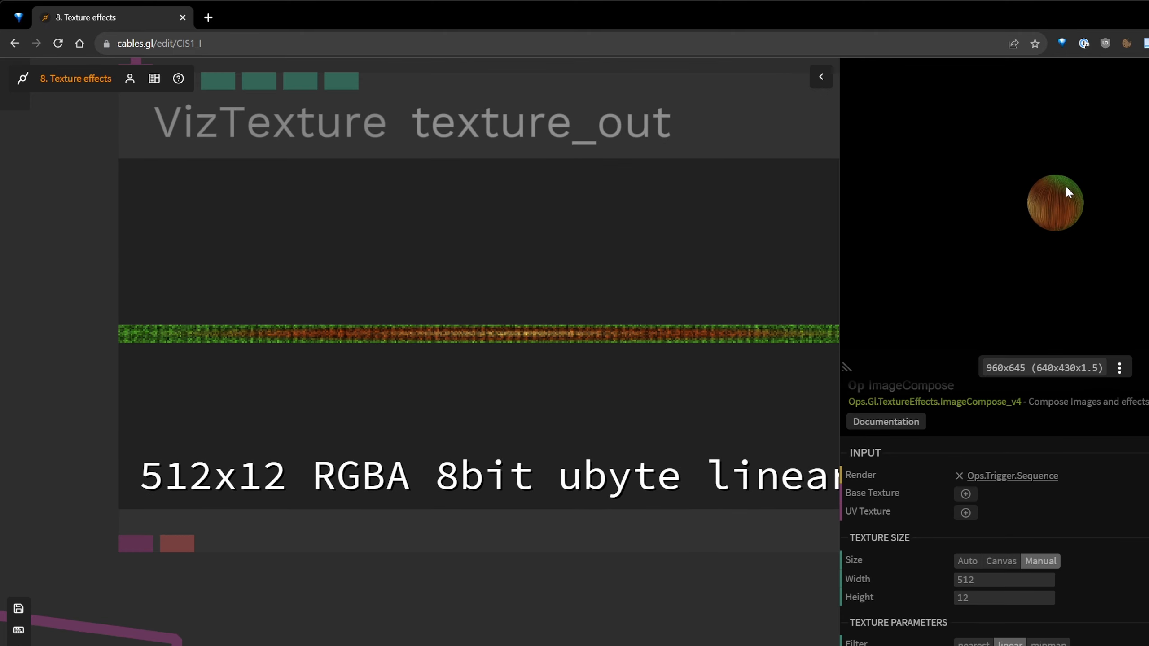
{"action": "scroll", "coordinate": [1066, 237], "scroll_direction": "up", "scroll_amount": 5}
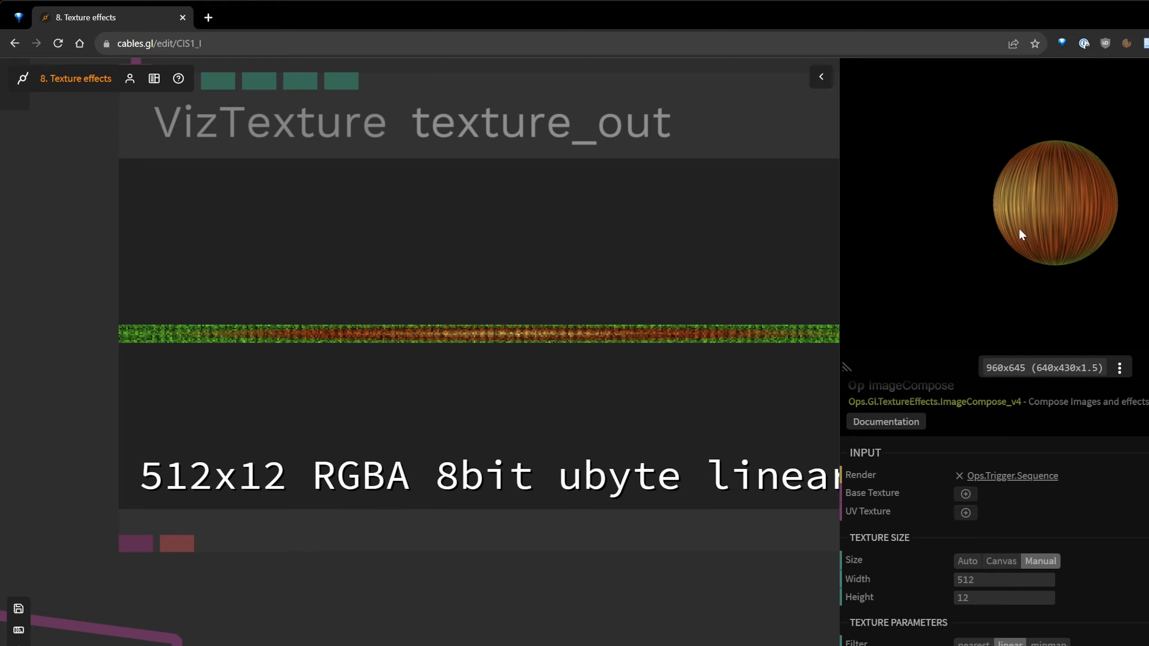
{"action": "scroll", "coordinate": [1033, 231], "scroll_direction": "down", "scroll_amount": 3}
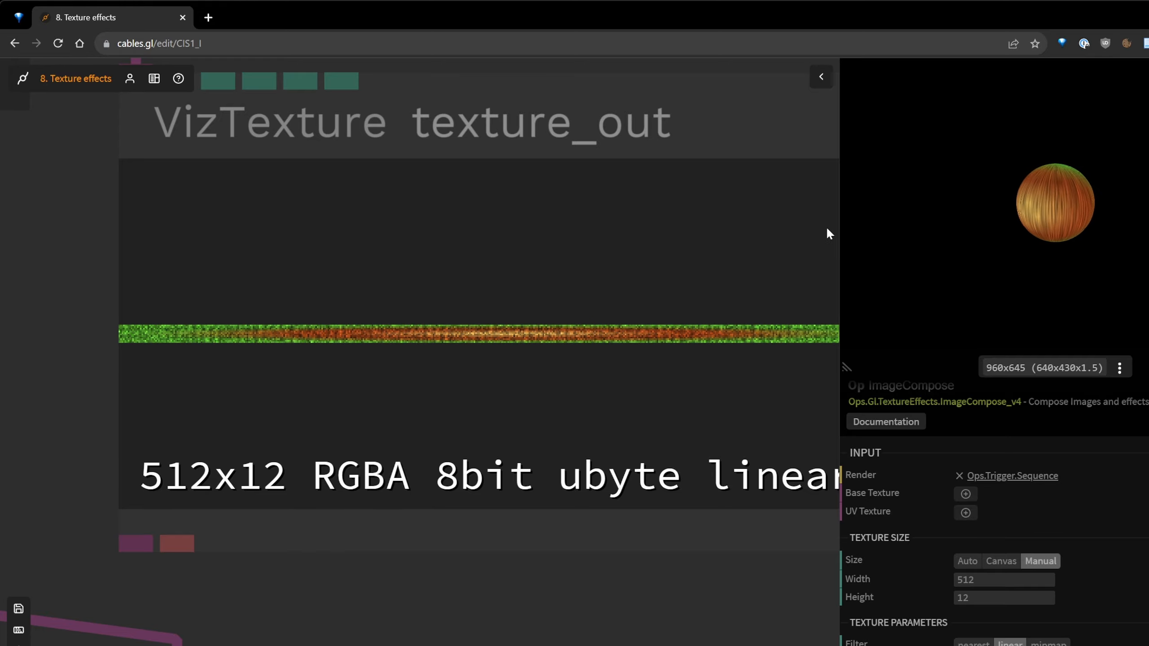
Set the second ImageCompose's texture size to 128 by 512 and inspect the result in the texture_out preview and on the sphere.
{"action": "left_click", "coordinate": [84, 290]}
{"action": "scroll", "coordinate": [84, 291], "scroll_direction": "down", "scroll_amount": 4}
{"action": "left_click_drag", "start_coordinate": [155, 340], "coordinate": [284, 436]}
{"action": "left_click_drag", "start_coordinate": [217, 280], "coordinate": [416, 467]}
{"action": "left_click_drag", "start_coordinate": [378, 317], "coordinate": [631, 565]}
{"action": "scroll", "coordinate": [632, 567], "scroll_direction": "down", "scroll_amount": 2}
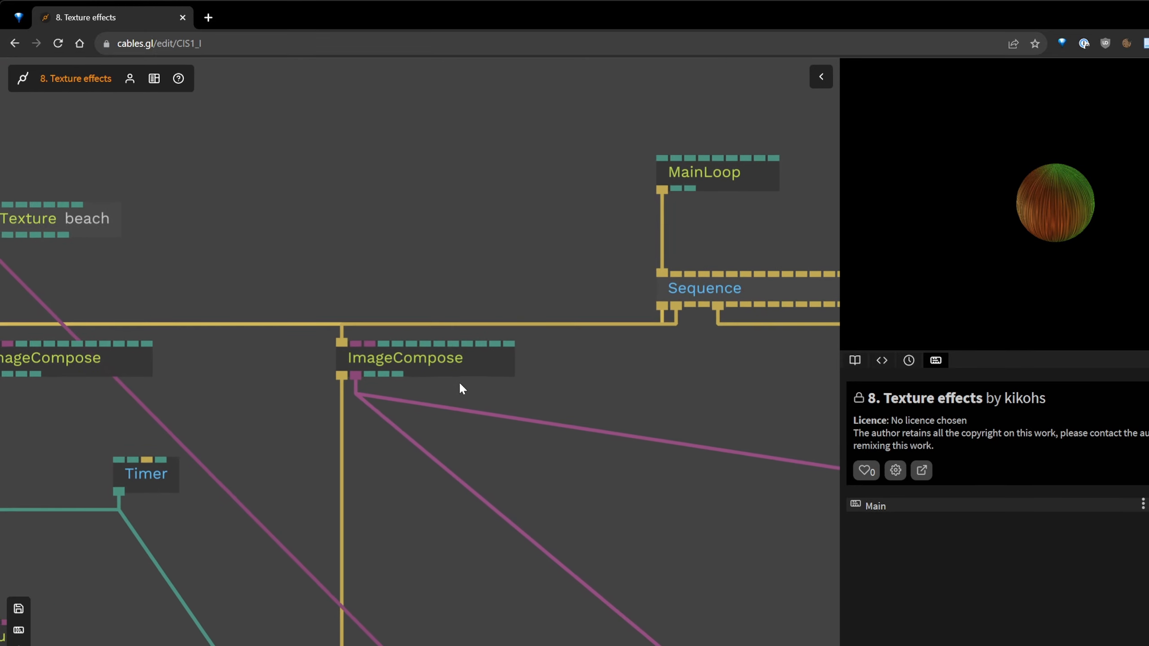
{"action": "left_click", "coordinate": [457, 369]}
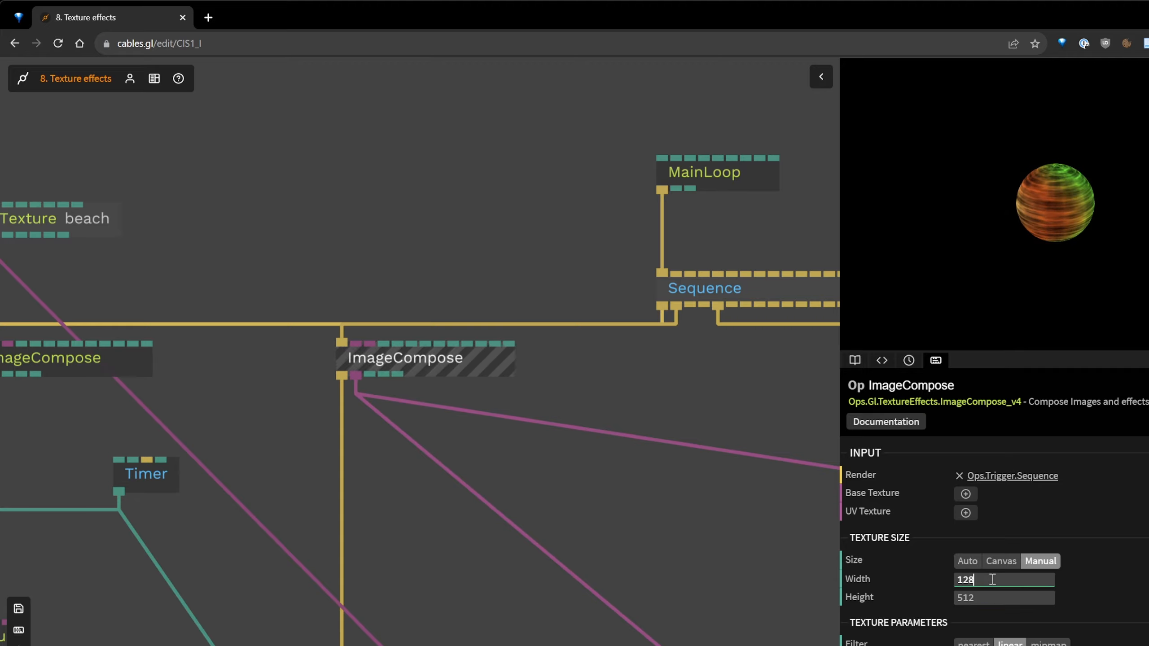
{"action": "left_click_drag", "start_coordinate": [638, 496], "coordinate": [347, 263]}
{"action": "scroll", "coordinate": [547, 554], "scroll_direction": "up", "scroll_amount": 3}
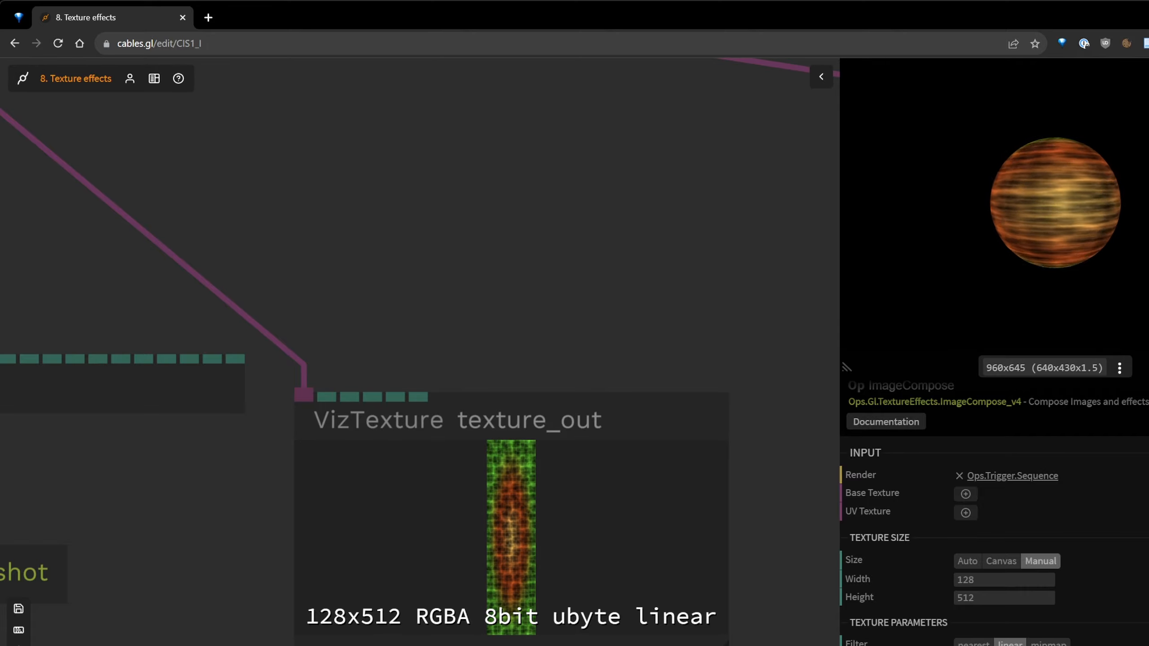
{"action": "left_click", "coordinate": [641, 289]}
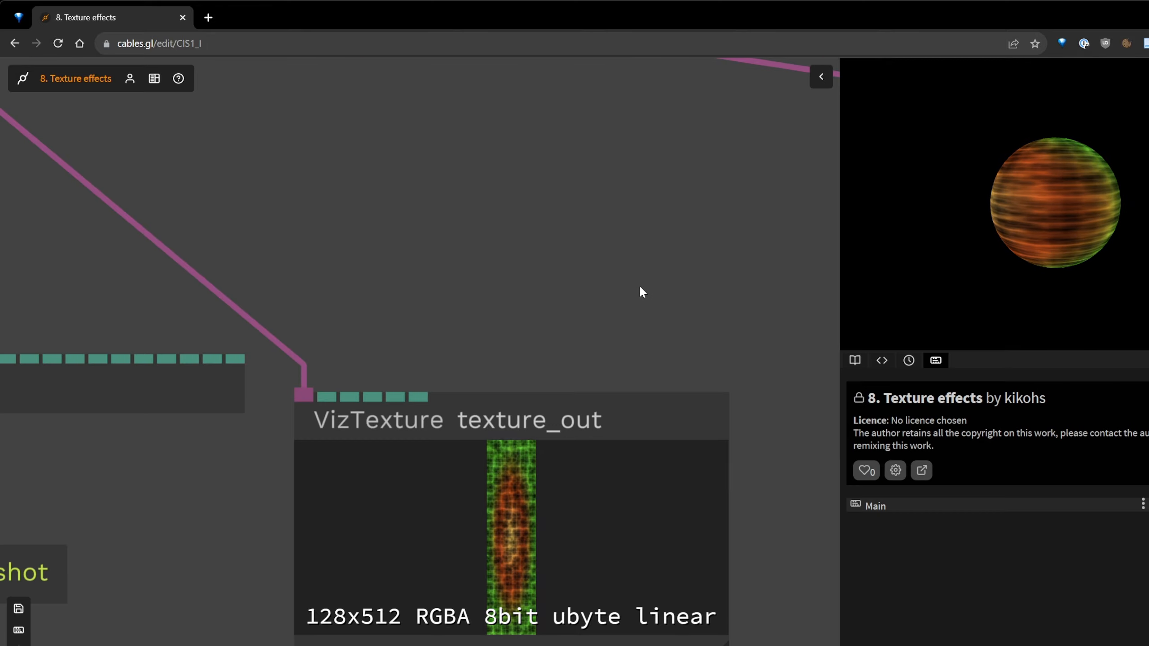
{"action": "scroll", "coordinate": [510, 260], "scroll_direction": "down", "scroll_amount": 5}
{"action": "left_click_drag", "start_coordinate": [507, 563], "coordinate": [768, 500]}
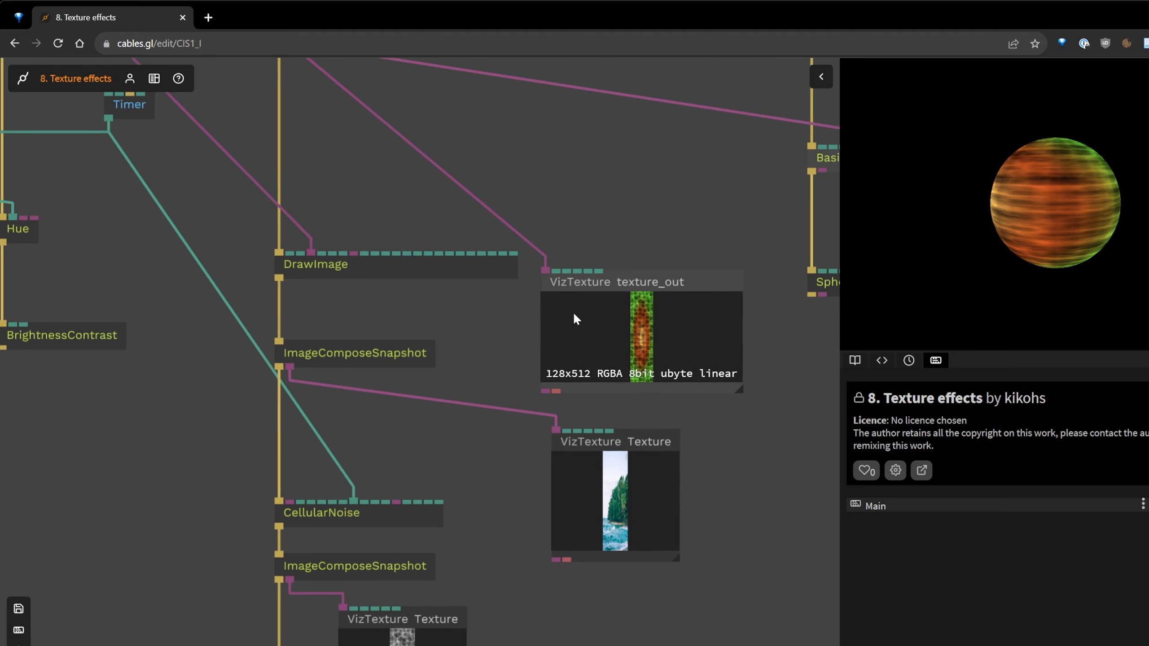
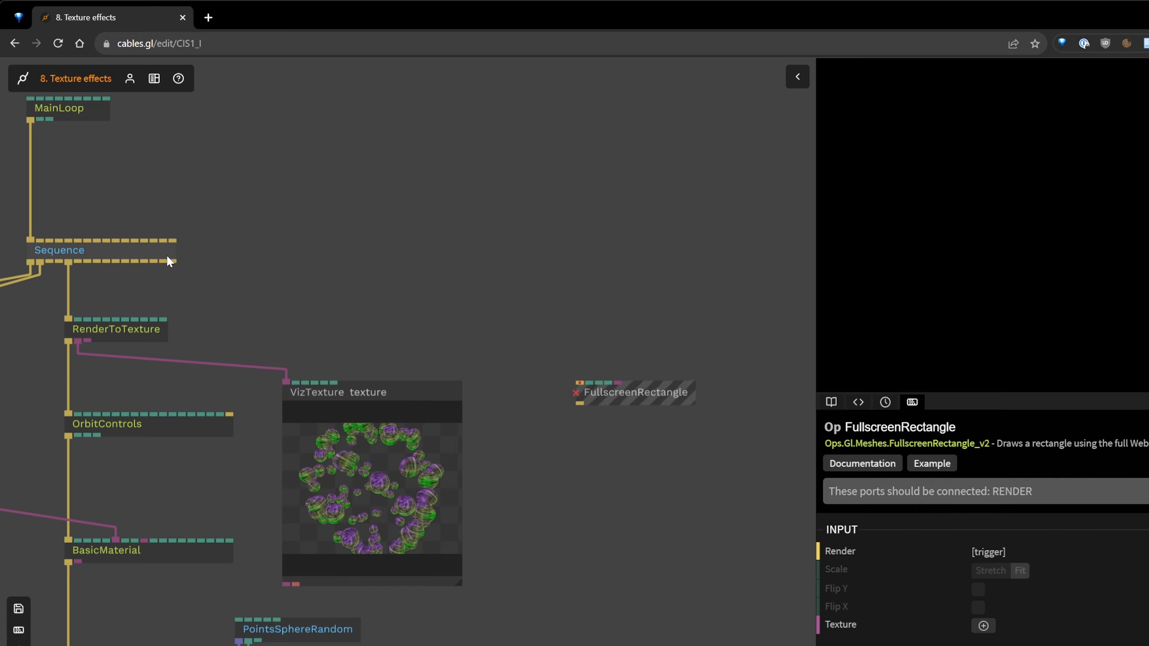
Connect a Sequence trigger and RenderToTexture's texture output to the FullscreenRectangle, and save the patch.
{"action": "left_click_drag", "start_coordinate": [172, 261], "coordinate": [557, 353]}
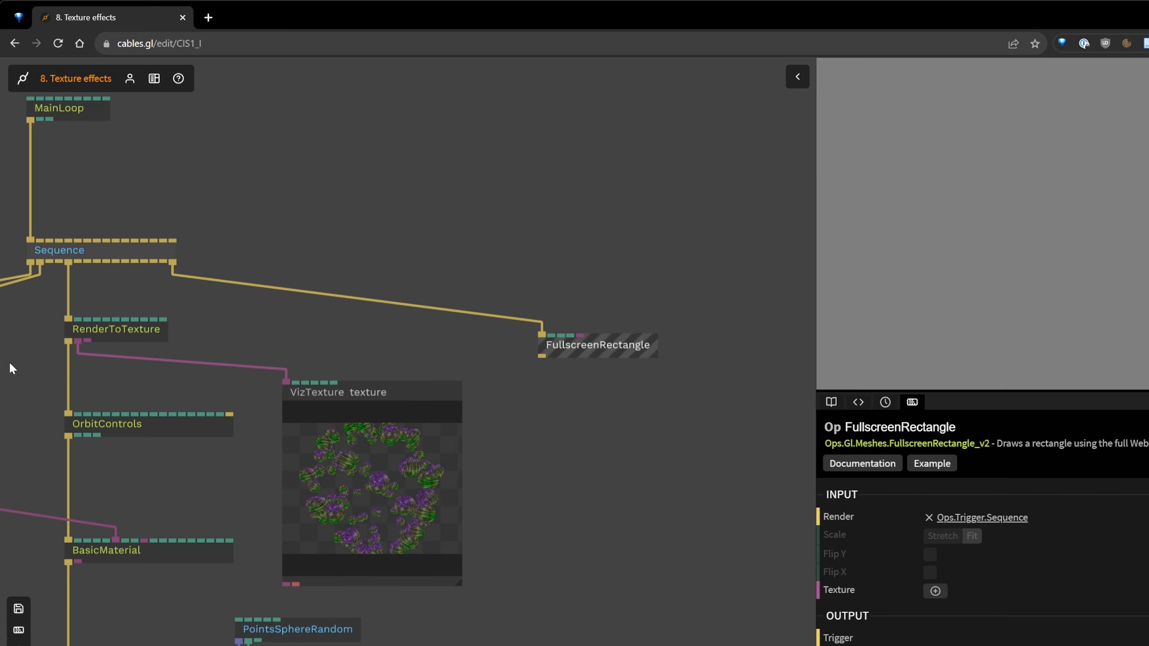
{"action": "left_click_drag", "start_coordinate": [76, 340], "coordinate": [590, 368]}
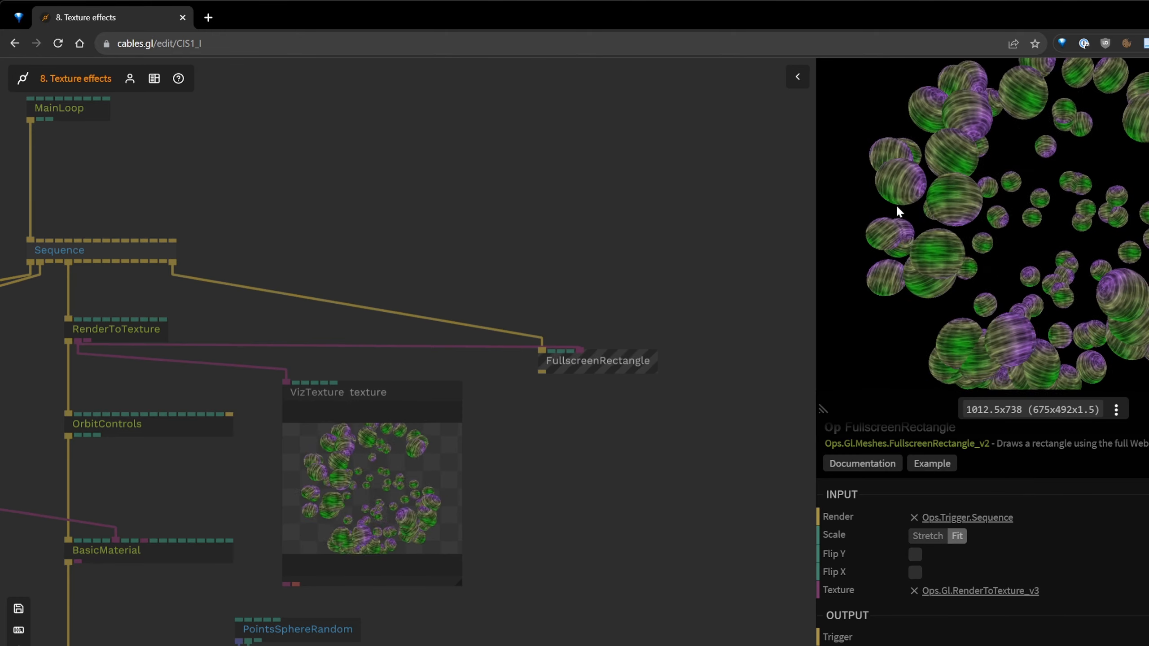
{"action": "left_click_drag", "start_coordinate": [593, 374], "coordinate": [591, 378]}
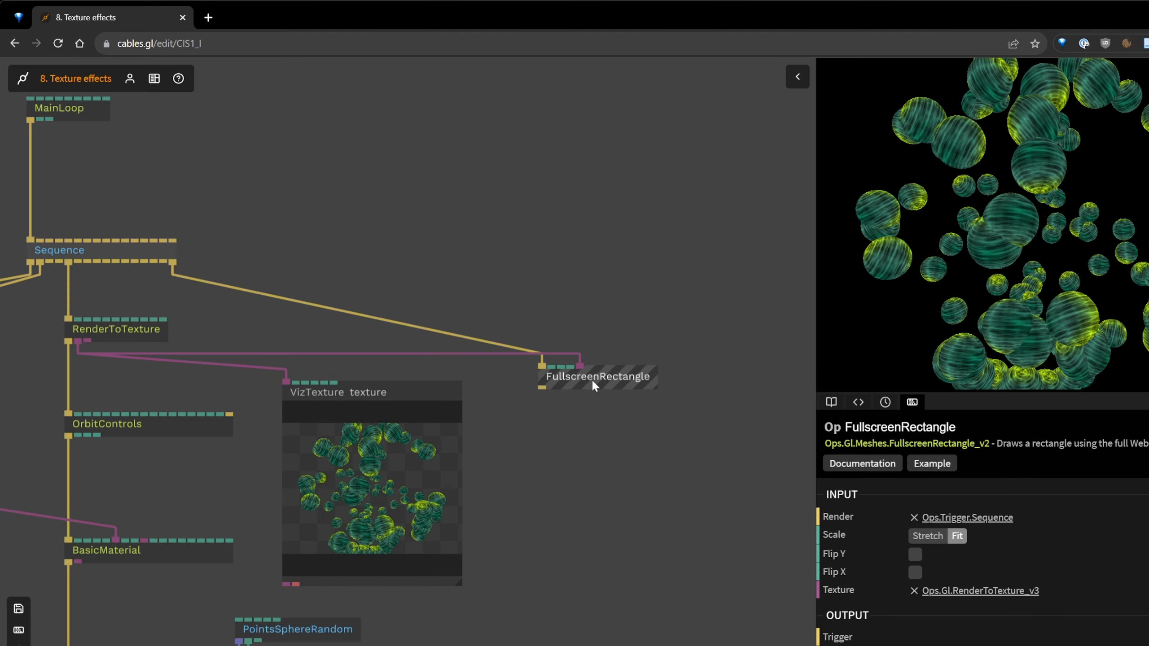
{"action": "key", "text": "ctrl+s"}
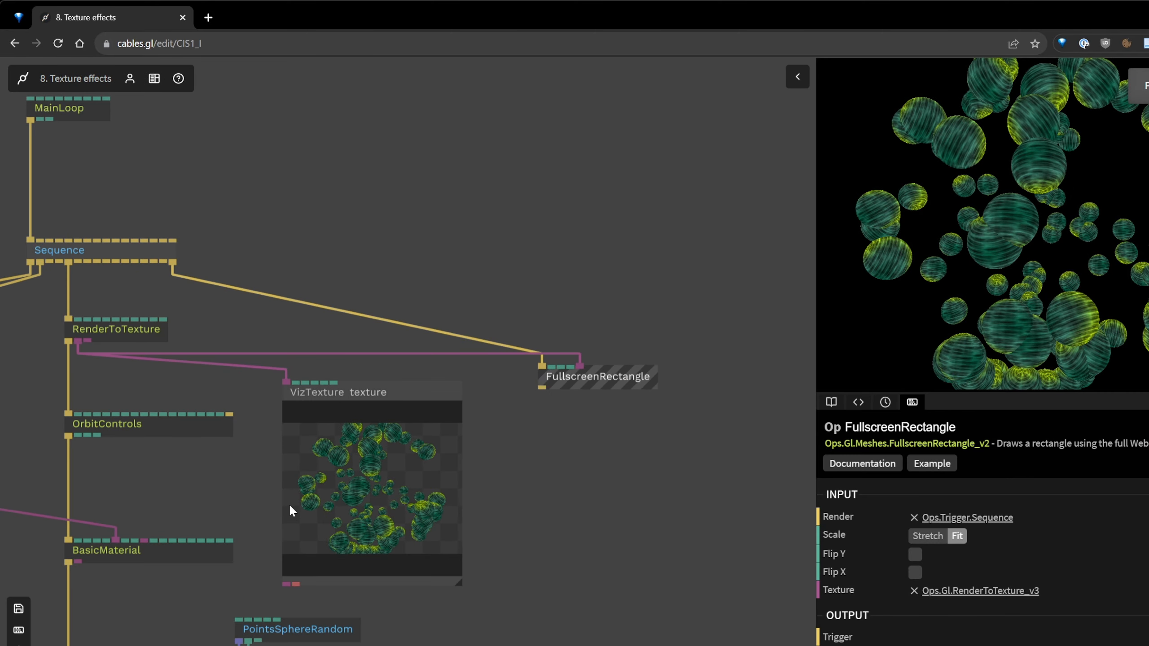
Review the render chain and the orbited spheres, and move the FullscreenRectangle farther away from the VizTexture preview.
{"action": "left_click_drag", "start_coordinate": [596, 470], "coordinate": [679, 455]}
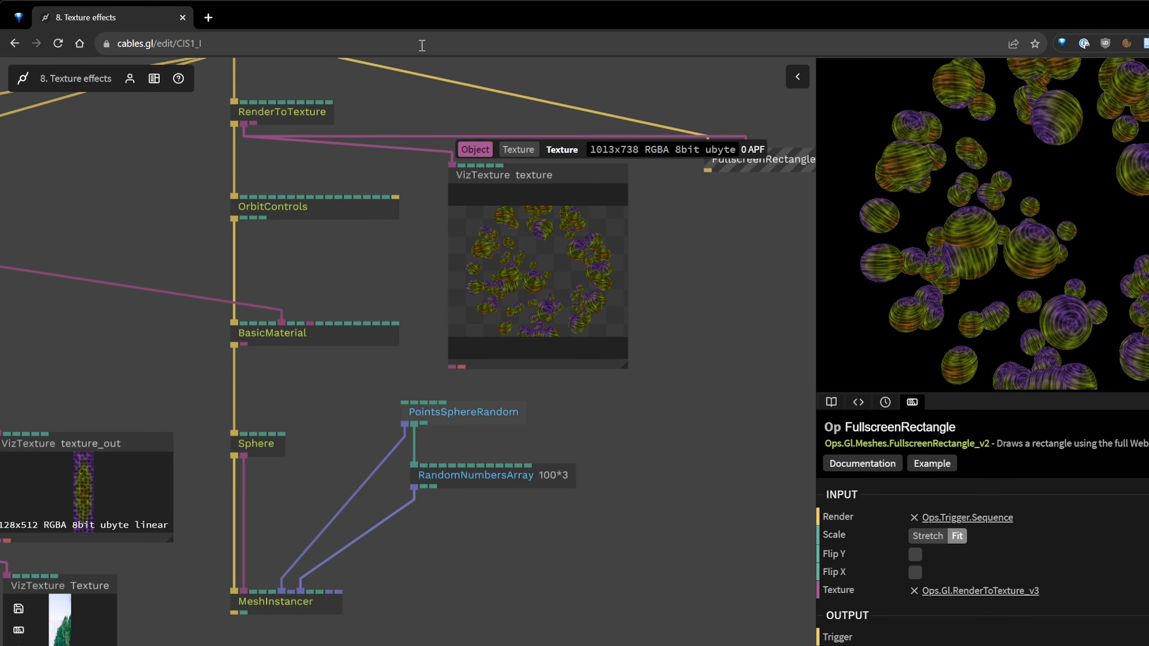
{"action": "left_click_drag", "start_coordinate": [608, 549], "coordinate": [563, 640]}
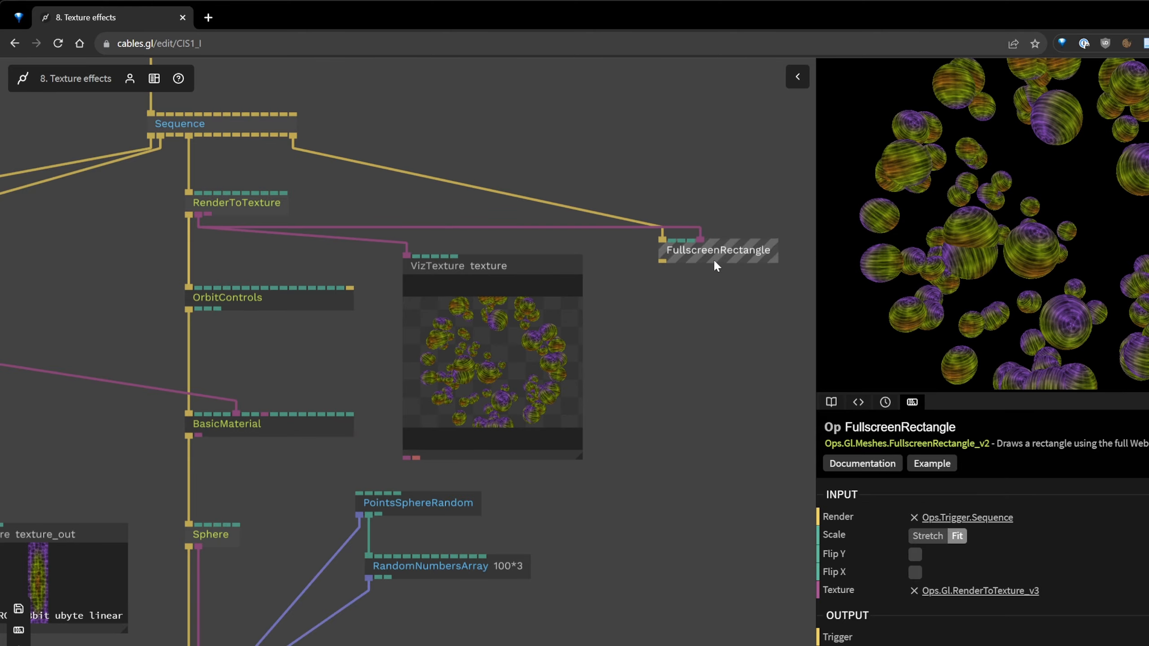
{"action": "left_click_drag", "start_coordinate": [936, 214], "coordinate": [1108, 212]}
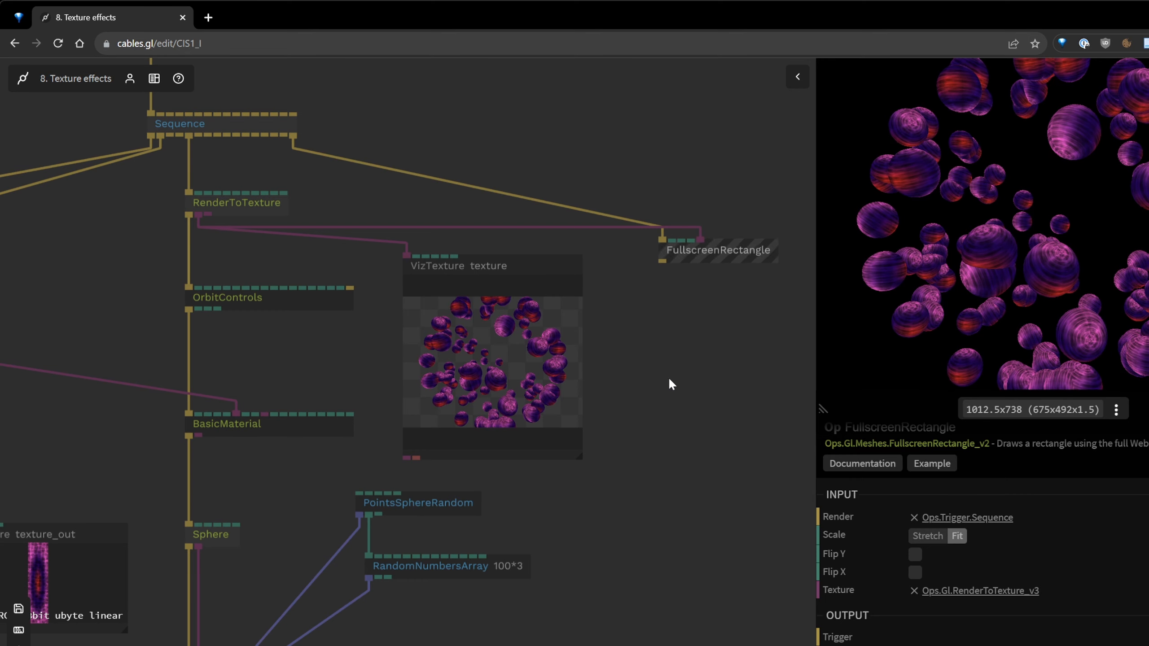
{"action": "left_click", "coordinate": [752, 325]}
{"action": "left_click_drag", "start_coordinate": [740, 338], "coordinate": [633, 385]}
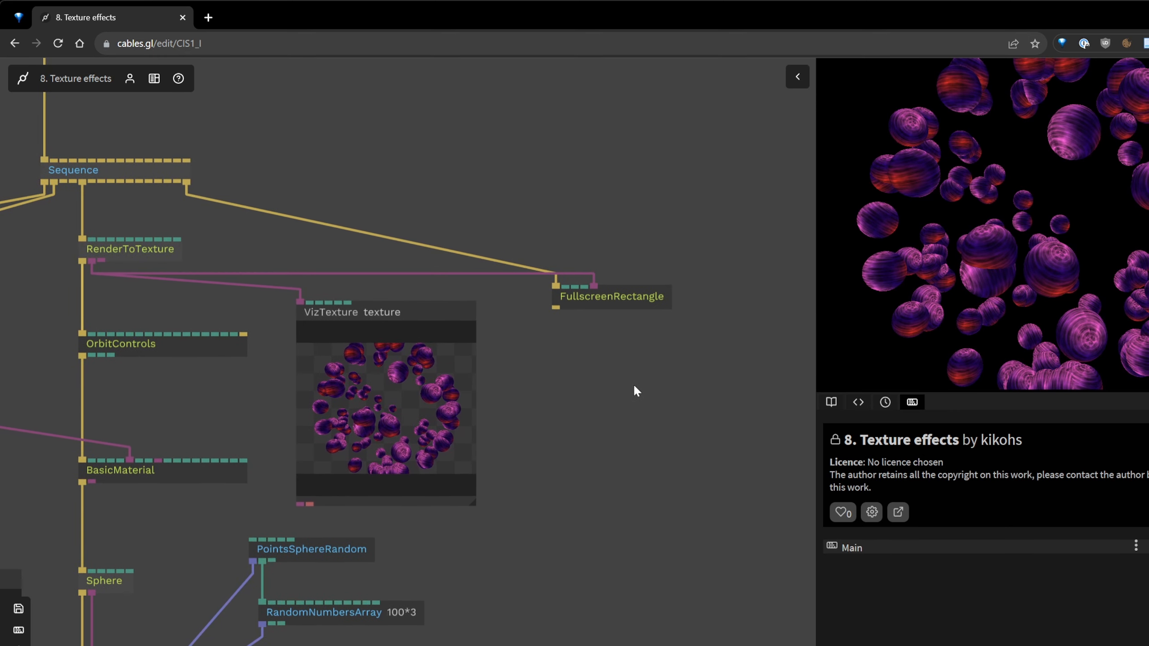
{"action": "left_click_drag", "start_coordinate": [606, 299], "coordinate": [682, 298]}
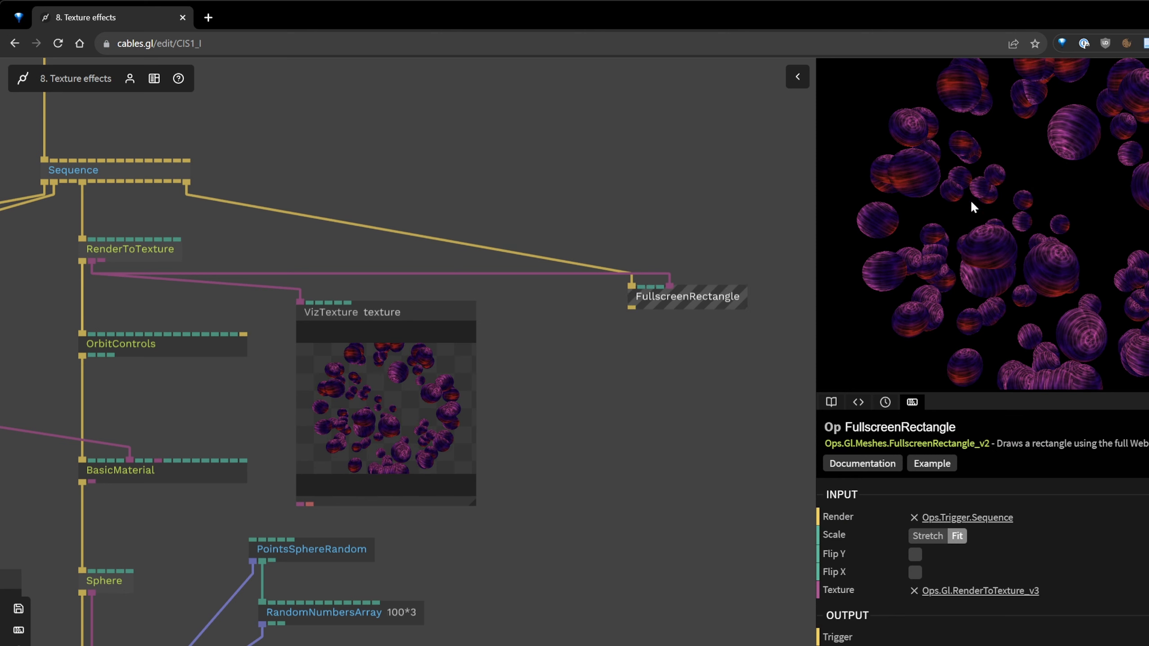
{"action": "left_click", "coordinate": [596, 417]}
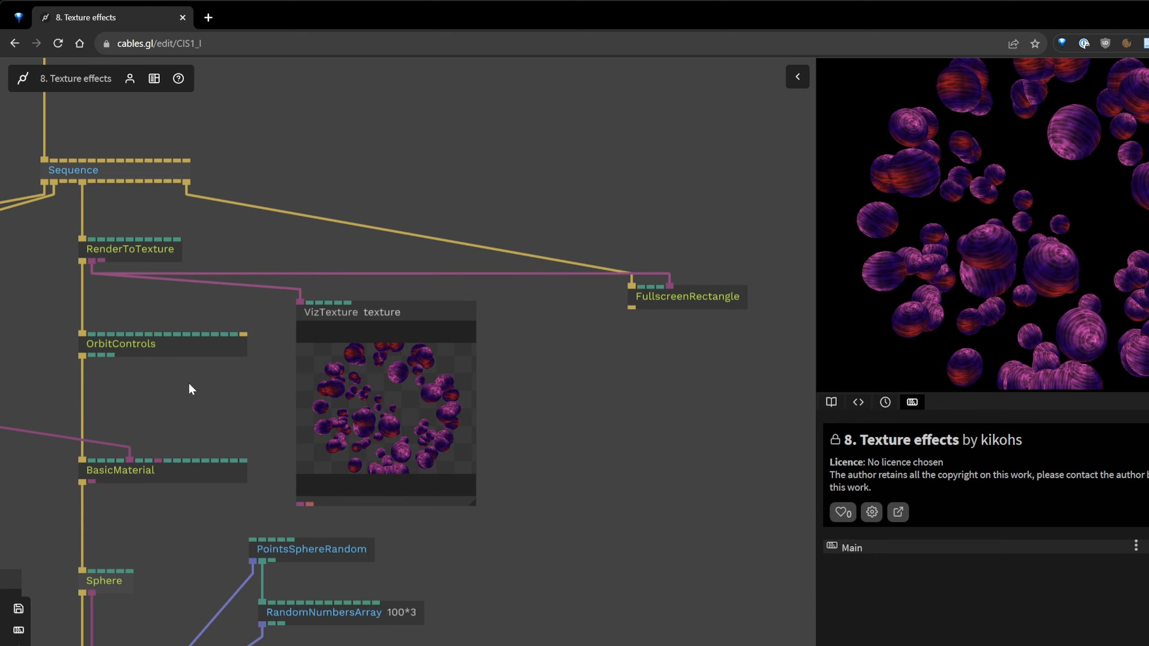
Copy the second ImageCompose op and paste it between the VizTexture preview and the FullscreenRectangle.
{"action": "left_click_drag", "start_coordinate": [195, 403], "coordinate": [460, 410]}
{"action": "left_click_drag", "start_coordinate": [229, 364], "coordinate": [440, 356]}
{"action": "left_click", "coordinate": [195, 337]}
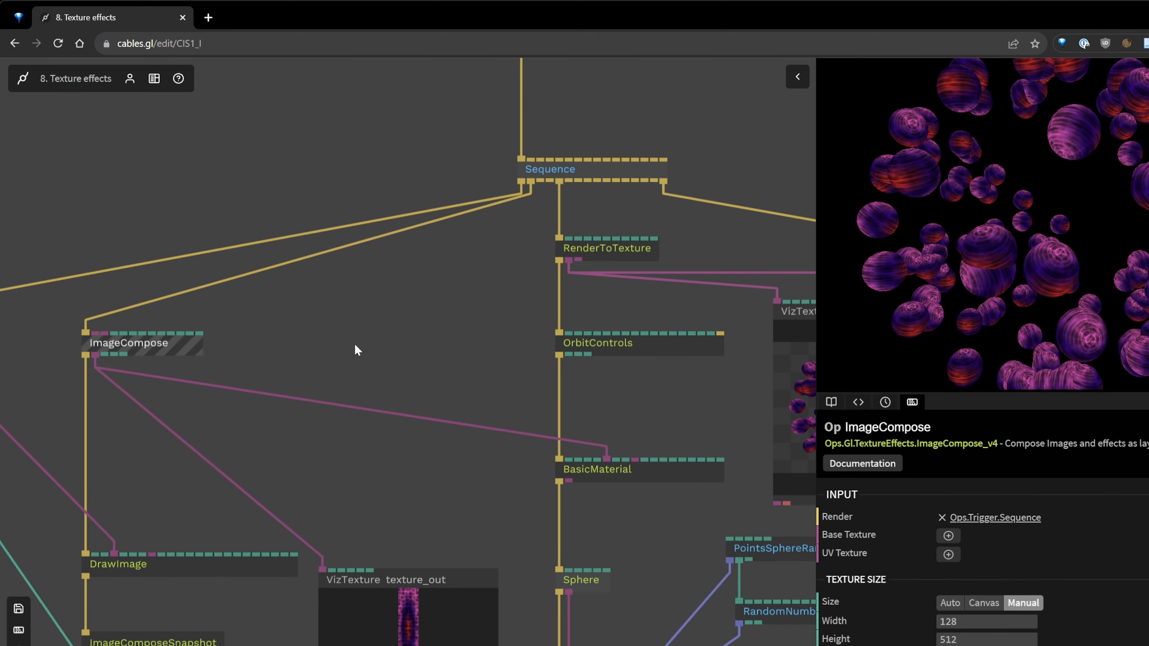
{"action": "left_click_drag", "start_coordinate": [357, 341], "coordinate": [68, 340]}
{"action": "left_click_drag", "start_coordinate": [703, 351], "coordinate": [527, 386]}
{"action": "left_click", "coordinate": [526, 386]}
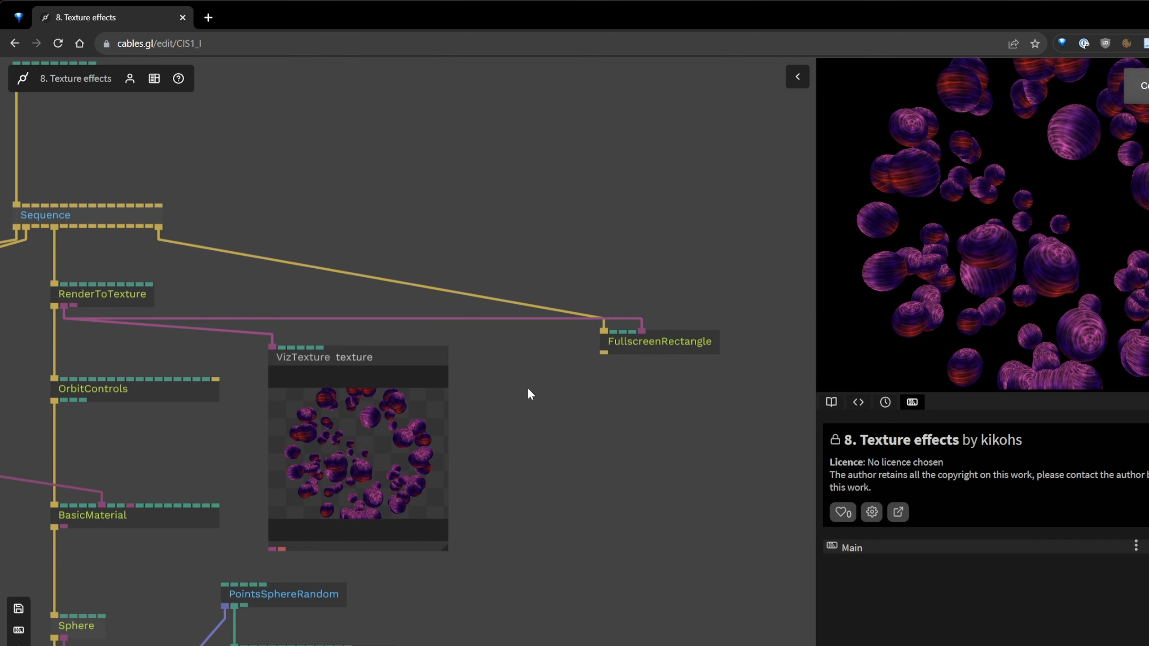
{"action": "key", "text": "ctrl+v"}
Trigger the pasted ImageCompose from Sequence and route RenderToTexture's texture through its Base Texture input into the FullscreenRectangle's texture.
{"action": "left_click_drag", "start_coordinate": [659, 345], "coordinate": [731, 341]}
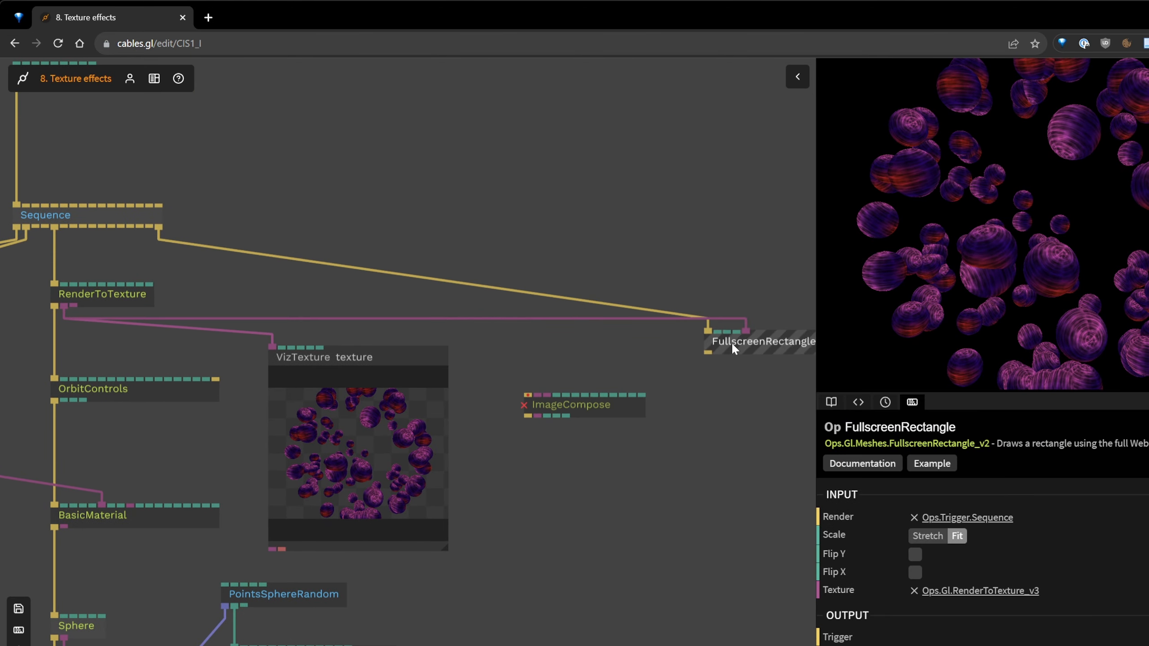
{"action": "left_click_drag", "start_coordinate": [64, 304], "coordinate": [525, 391]}
{"action": "left_click_drag", "start_coordinate": [340, 301], "coordinate": [111, 228]}
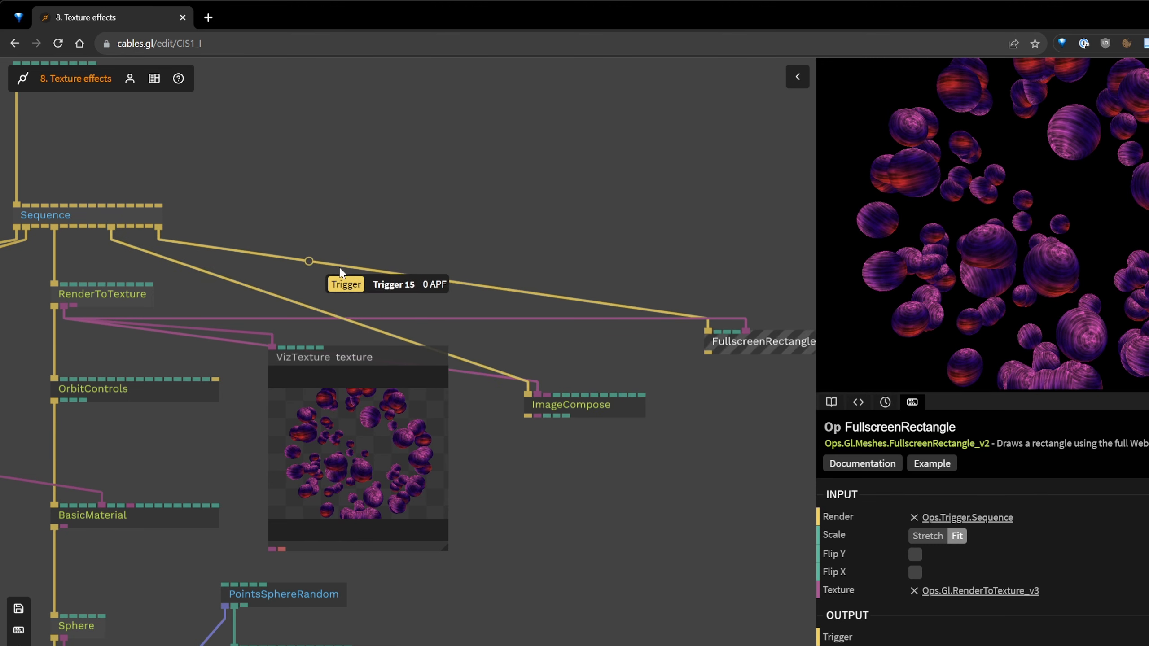
{"action": "right_click", "coordinate": [551, 320]}
{"action": "left_click_drag", "start_coordinate": [537, 417], "coordinate": [745, 332]}
Place the FullscreenRectangle and the pasted ImageCompose side by side, and set that ImageCompose's texture size to Auto.
{"action": "scroll", "coordinate": [672, 377], "scroll_direction": "down", "scroll_amount": 5}
{"action": "scroll", "coordinate": [671, 377], "scroll_direction": "right", "scroll_amount": 5}
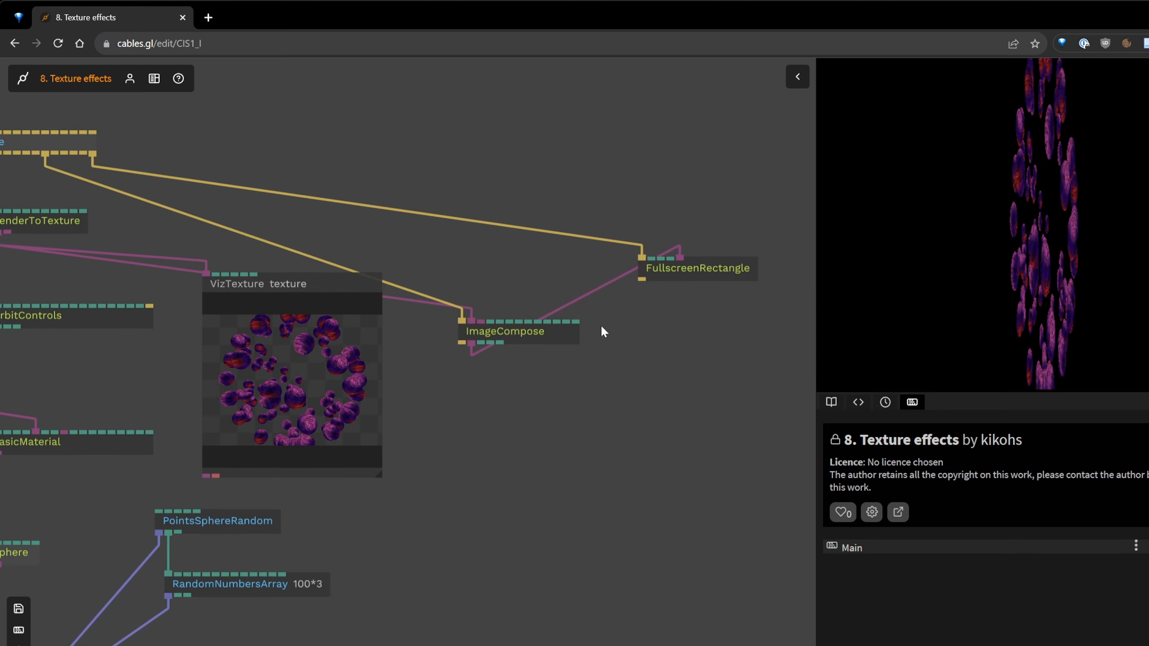
{"action": "left_click_drag", "start_coordinate": [691, 270], "coordinate": [716, 331]}
{"action": "mouse_move", "coordinate": [492, 330]}
{"action": "left_mouse_down"}
{"action": "mouse_move", "coordinate": [481, 297]}
{"action": "mouse_move", "coordinate": [482, 314]}
{"action": "left_mouse_up"}
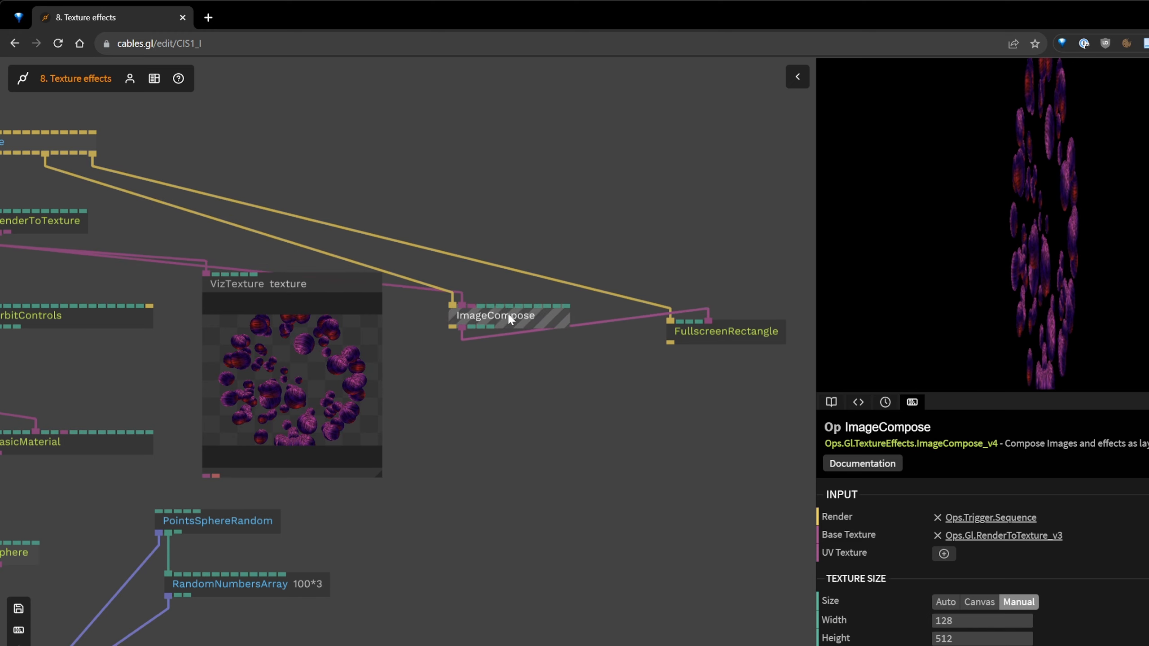
{"action": "left_click", "coordinate": [945, 602]}
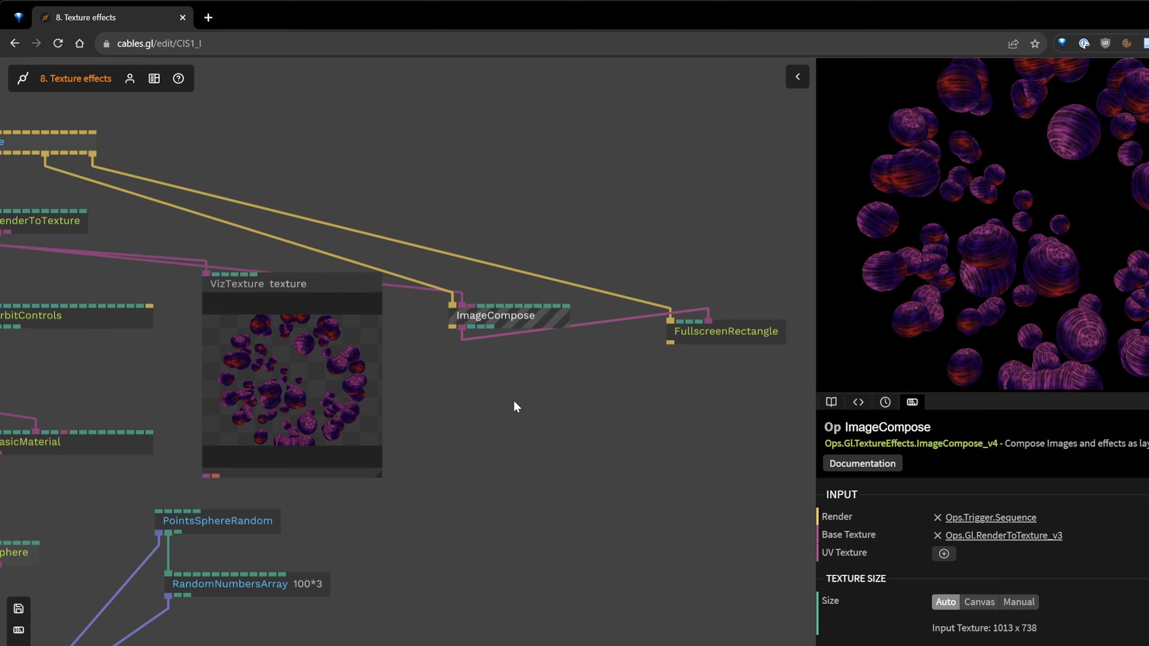
Rearrange the VizTexture preview, the new ImageCompose and the FullscreenRectangle to leave room for effects below ImageCompose.
{"action": "left_click_drag", "start_coordinate": [514, 404], "coordinate": [631, 398]}
{"action": "left_click_drag", "start_coordinate": [428, 297], "coordinate": [449, 324]}
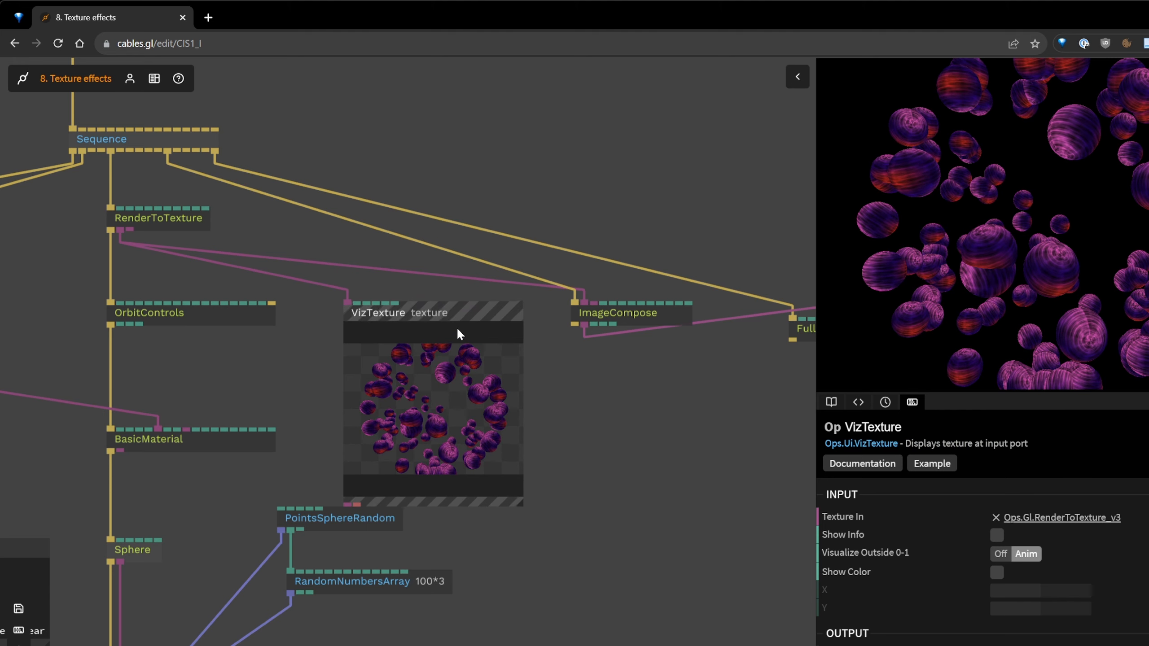
{"action": "left_click_drag", "start_coordinate": [679, 365], "coordinate": [660, 429]}
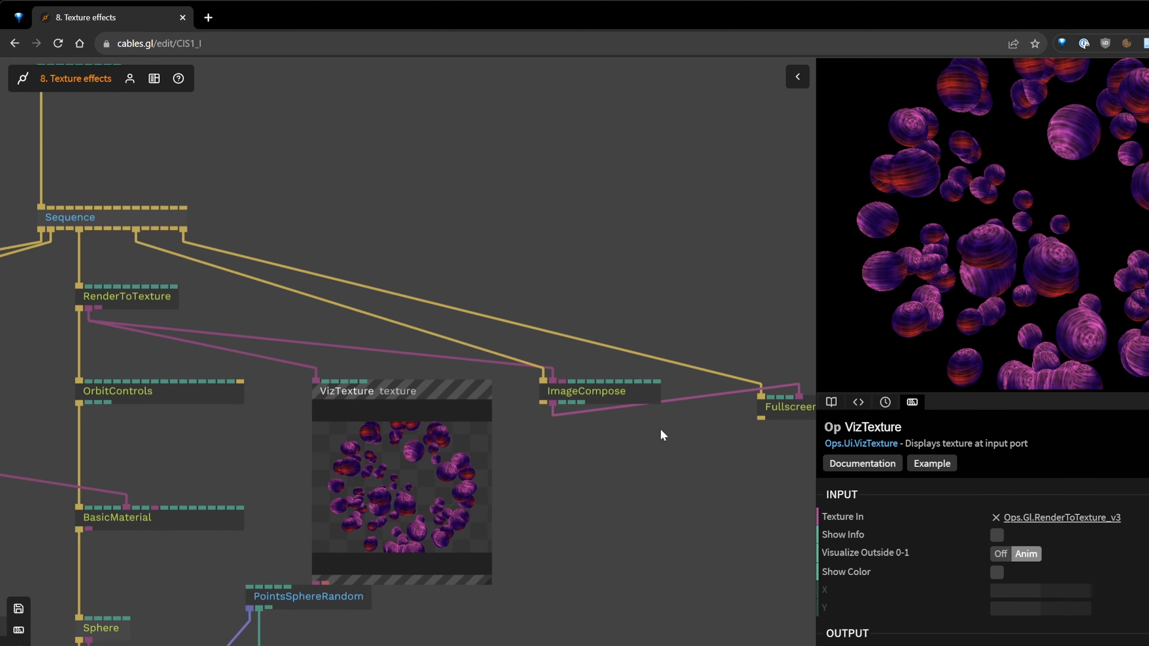
{"action": "left_click_drag", "start_coordinate": [604, 392], "coordinate": [544, 342]}
{"action": "left_click_drag", "start_coordinate": [777, 417], "coordinate": [796, 393]}
{"action": "left_click_drag", "start_coordinate": [413, 403], "coordinate": [498, 330]}
{"action": "left_click_drag", "start_coordinate": [614, 408], "coordinate": [565, 383]}
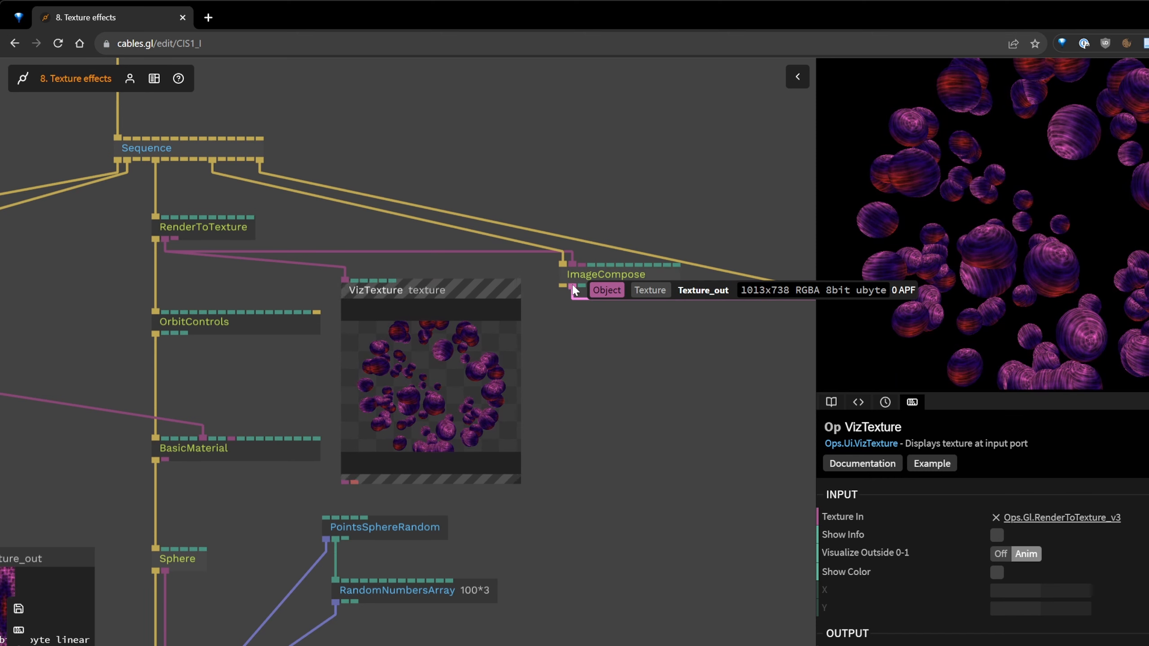
Add a BrightnessContrast op under the new ImageCompose and raise its brightness to 0.97.
{"action": "left_click_drag", "start_coordinate": [563, 286], "coordinate": [570, 421]}
{"action": "type", "text": "b"}
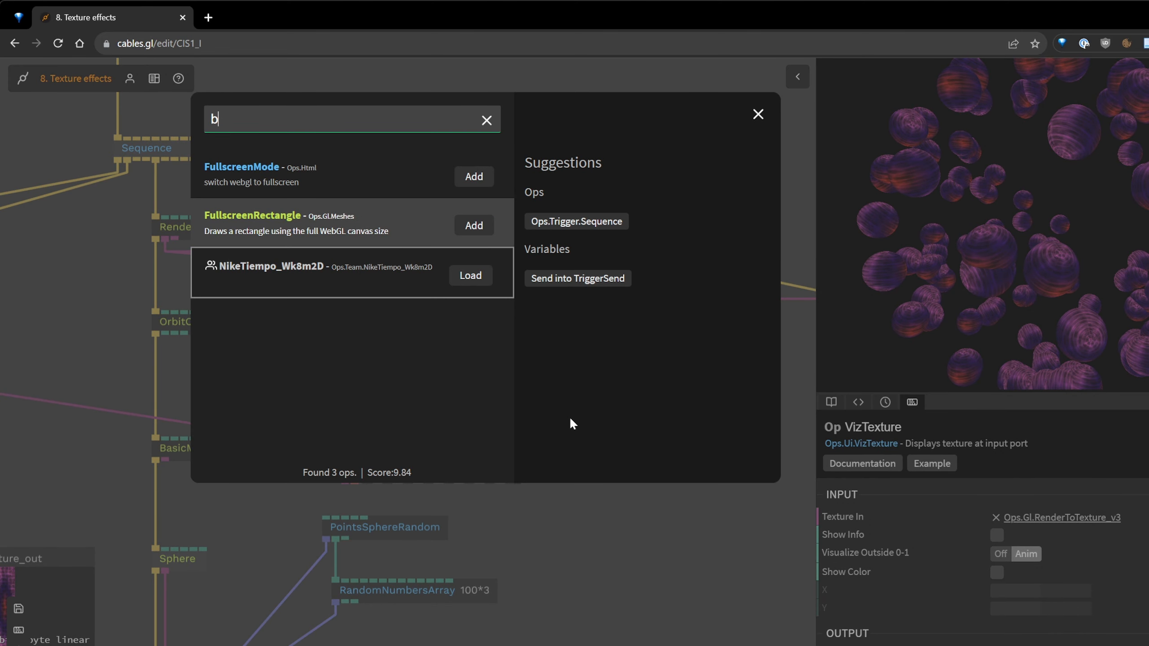
{"action": "type", "text": "ri"}
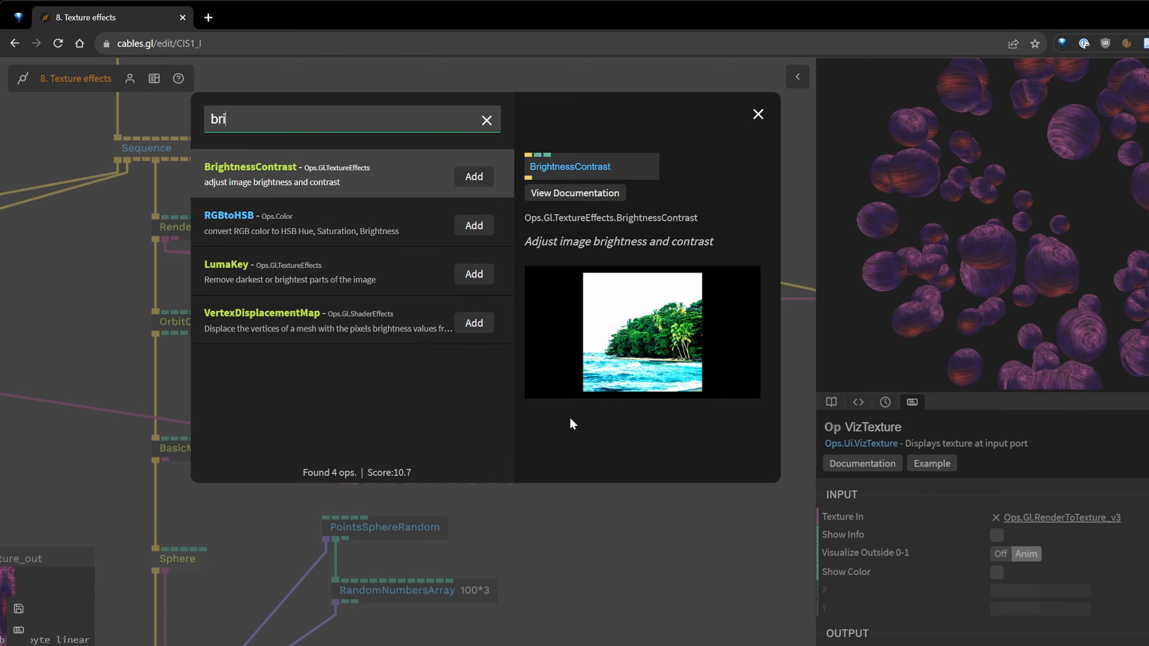
{"action": "key", "text": "Return"}
{"action": "left_click_drag", "start_coordinate": [994, 552], "coordinate": [1027, 552]}
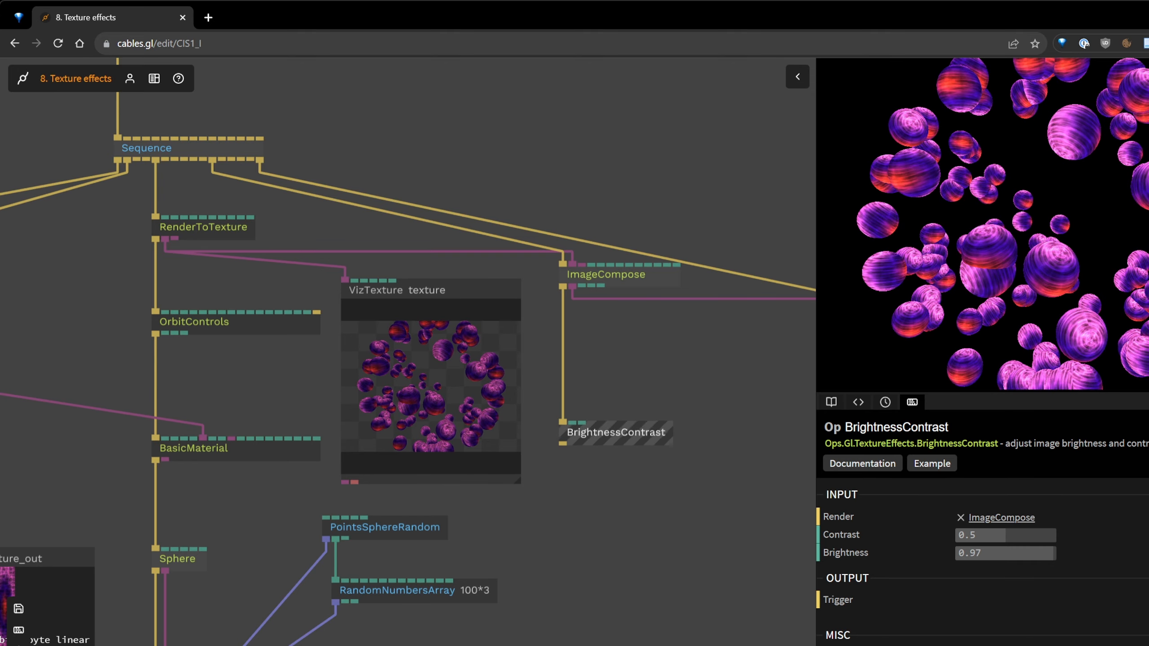
Add a Vibrance op triggered by BrightnessContrast.
{"action": "left_click_drag", "start_coordinate": [562, 441], "coordinate": [558, 523]}
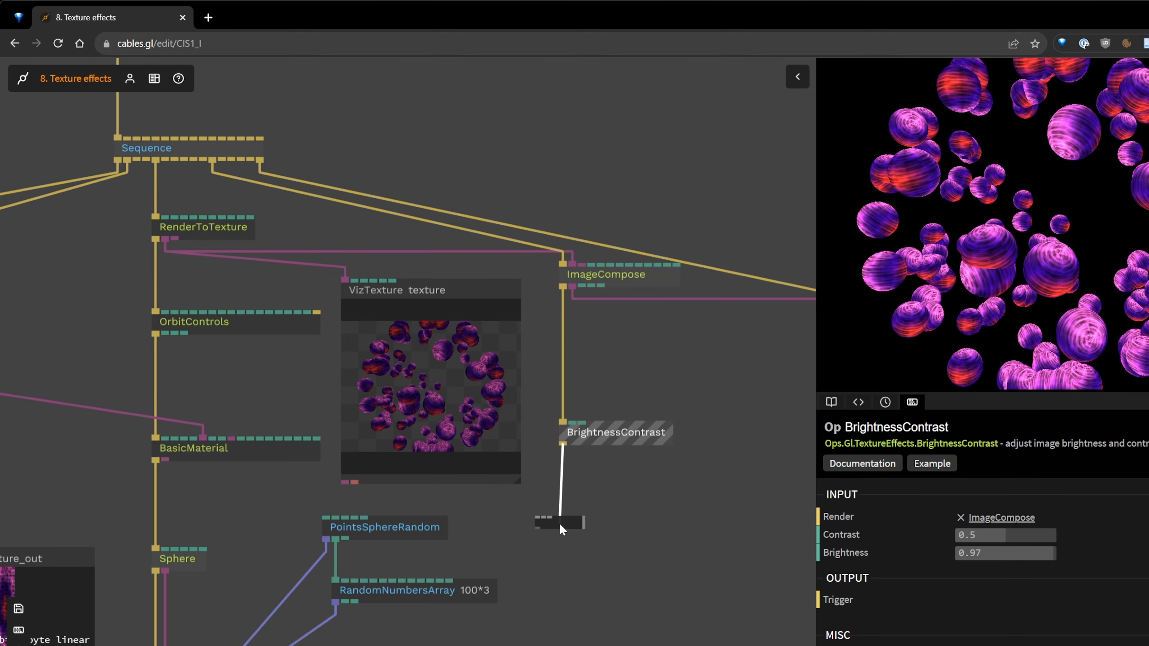
{"action": "type", "text": "vi"}
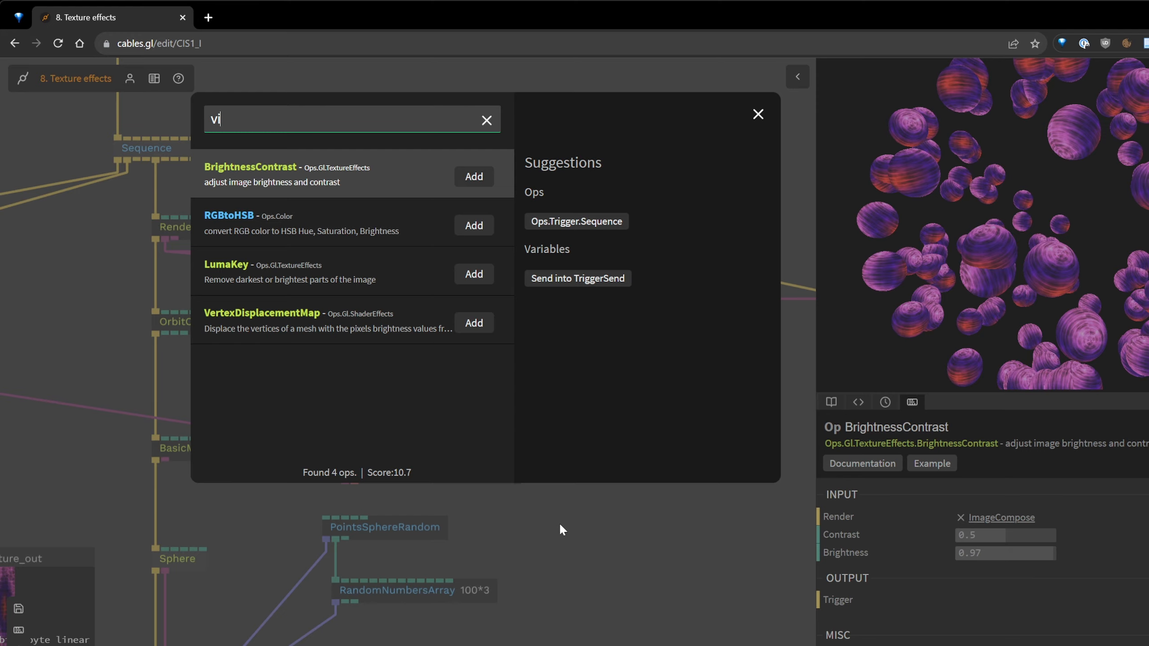
{"action": "type", "text": "br"}
{"action": "key", "text": "Return"}
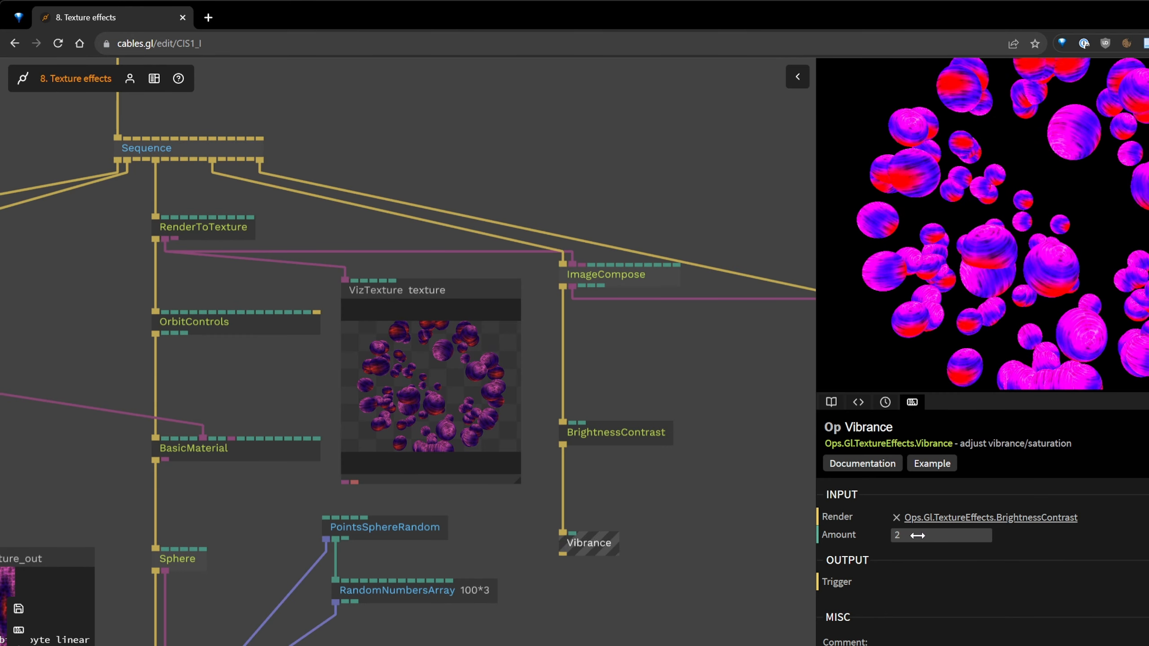
Detach Vibrance from BrightnessContrast and insert it into the link between ImageCompose and BrightnessContrast.
{"action": "left_click", "coordinate": [619, 436]}
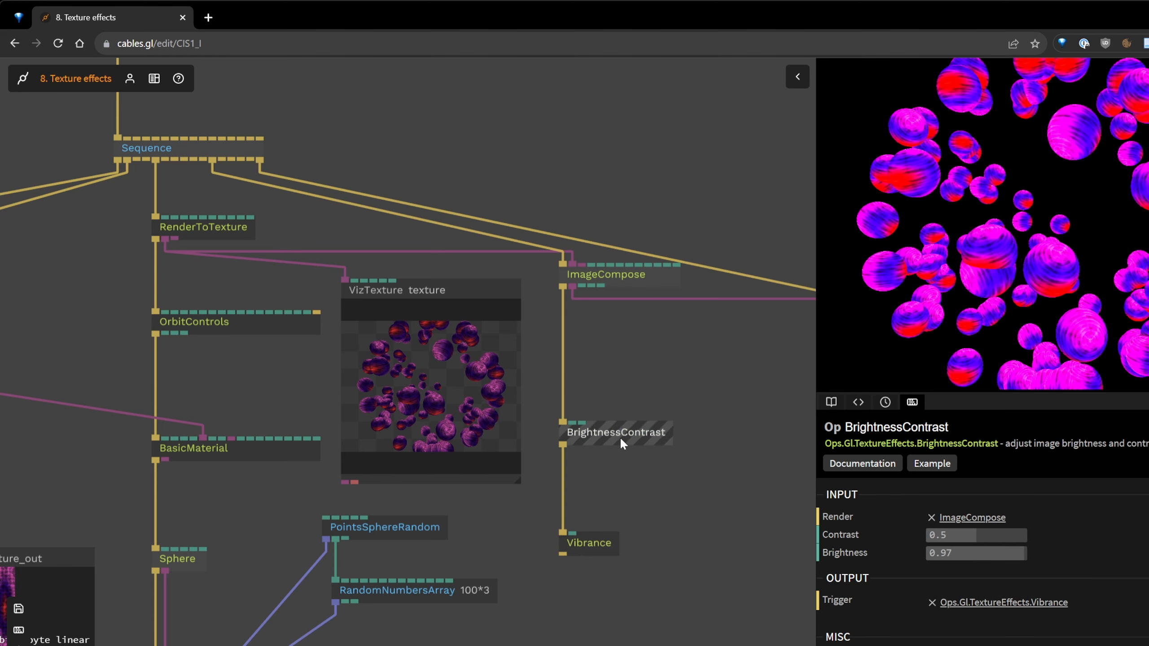
{"action": "left_click_drag", "start_coordinate": [709, 511], "coordinate": [629, 471]}
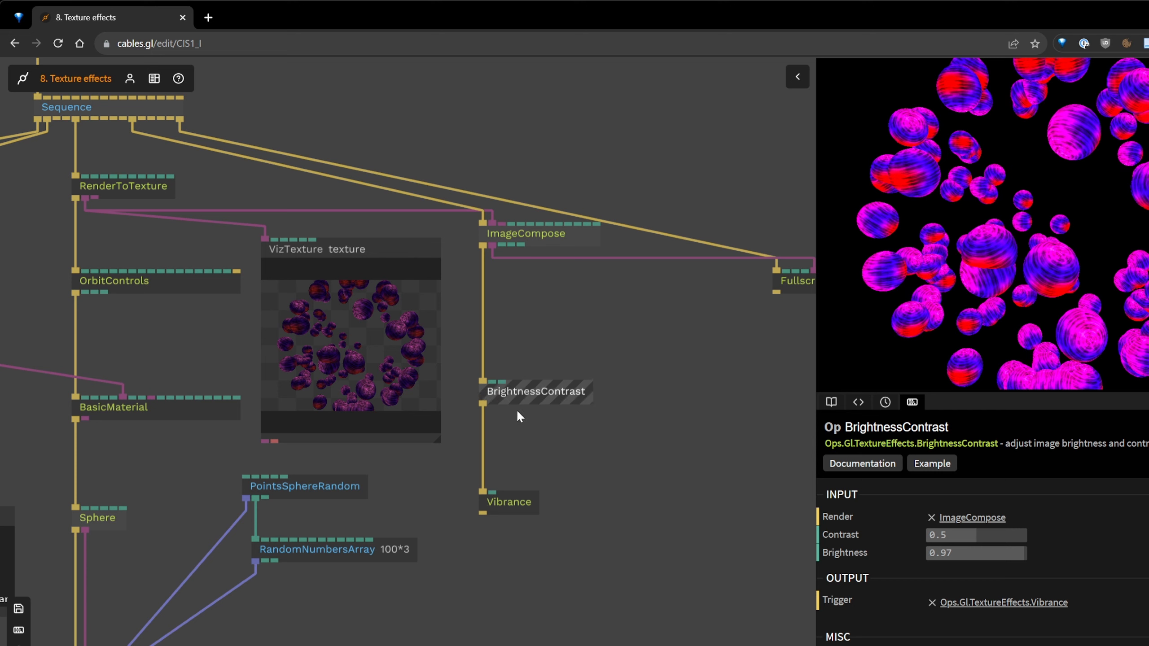
{"action": "right_click", "coordinate": [483, 439]}
{"action": "left_click_drag", "start_coordinate": [506, 502], "coordinate": [482, 316]}
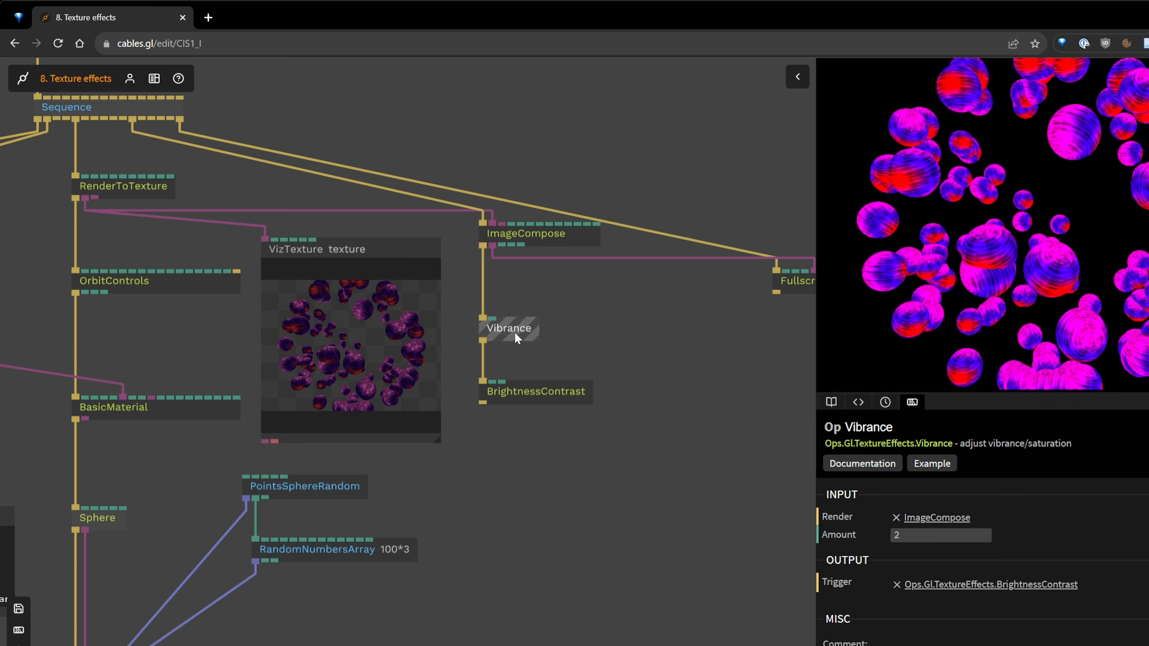
Set the Vibrance amount to 0.68 and the BrightnessContrast brightness to 0.789.
{"action": "left_click_drag", "start_coordinate": [940, 535], "coordinate": [850, 535]}
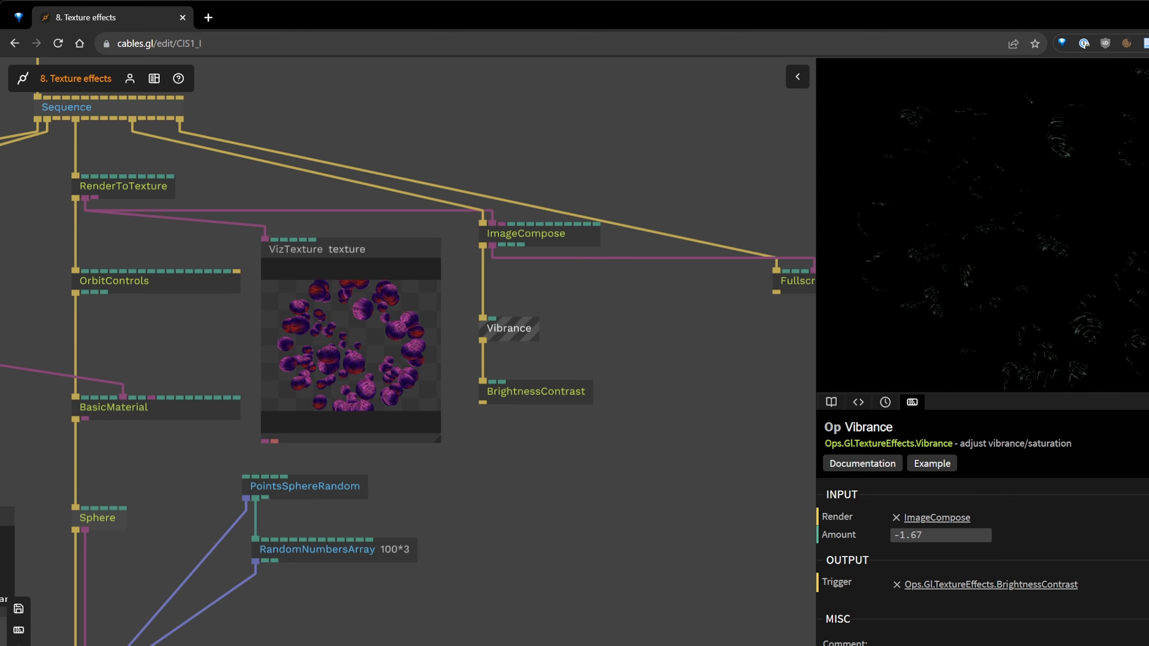
{"action": "left_click_drag", "start_coordinate": [940, 535], "coordinate": [998, 535]}
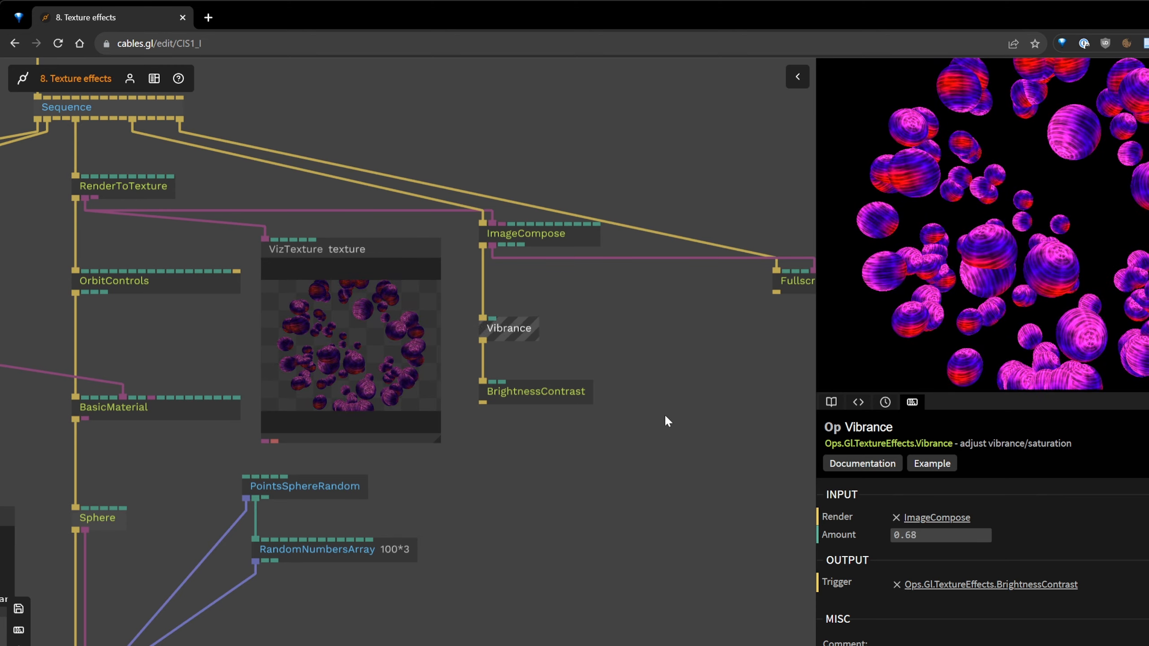
{"action": "left_click", "coordinate": [571, 395]}
{"action": "left_click_drag", "start_coordinate": [1024, 553], "coordinate": [1001, 552]}
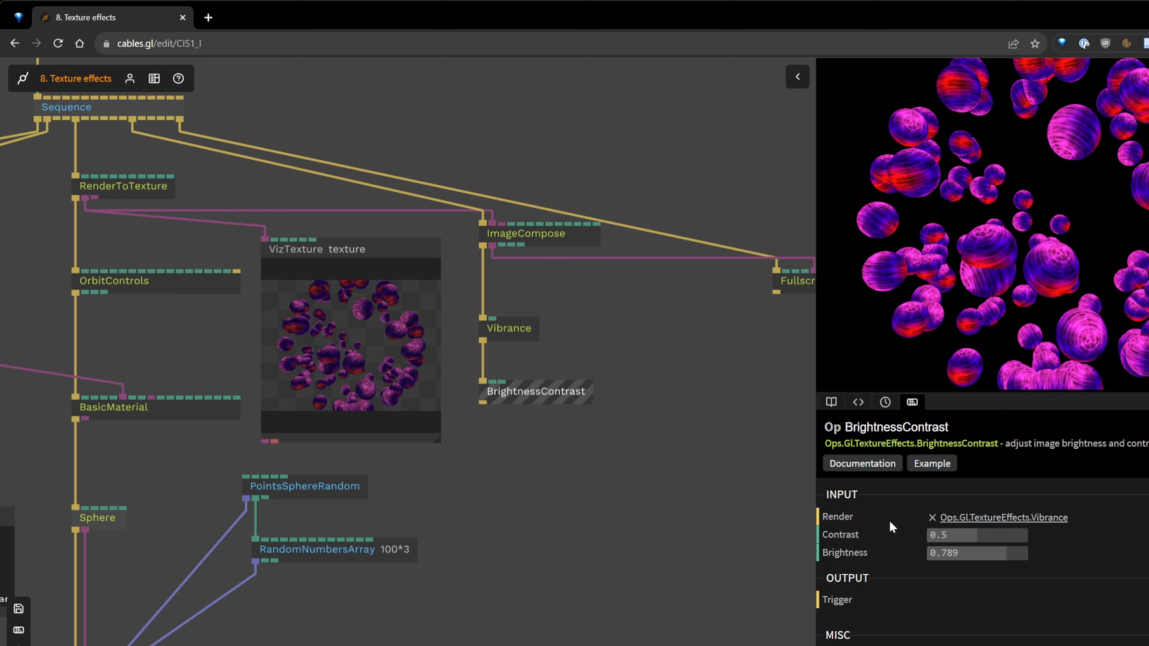
{"action": "left_click", "coordinate": [581, 475]}
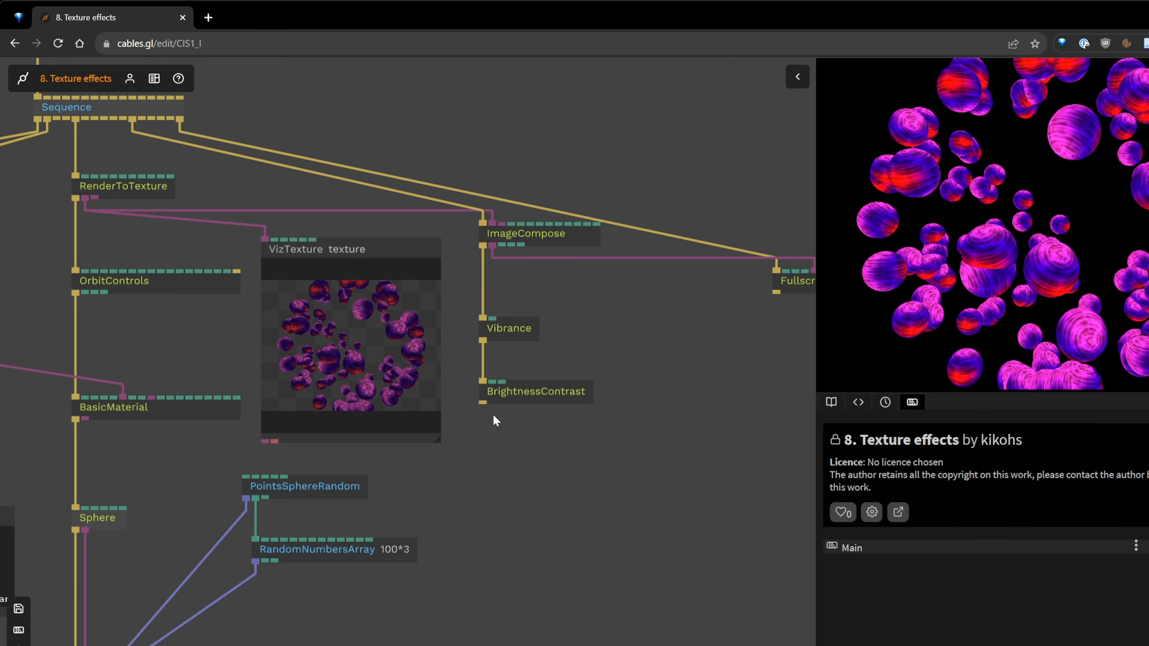
Add a Sharpen op triggered by BrightnessContrast and widen the render preview area.
{"action": "left_click_drag", "start_coordinate": [483, 403], "coordinate": [489, 502]}
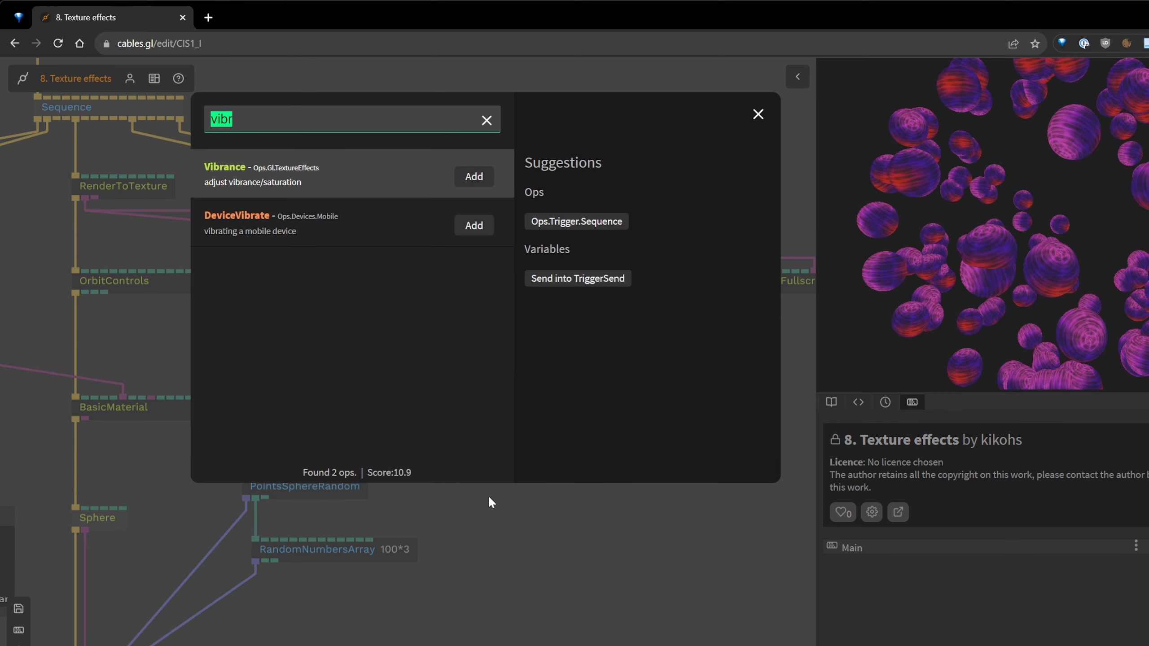
{"action": "type", "text": "sharpe"}
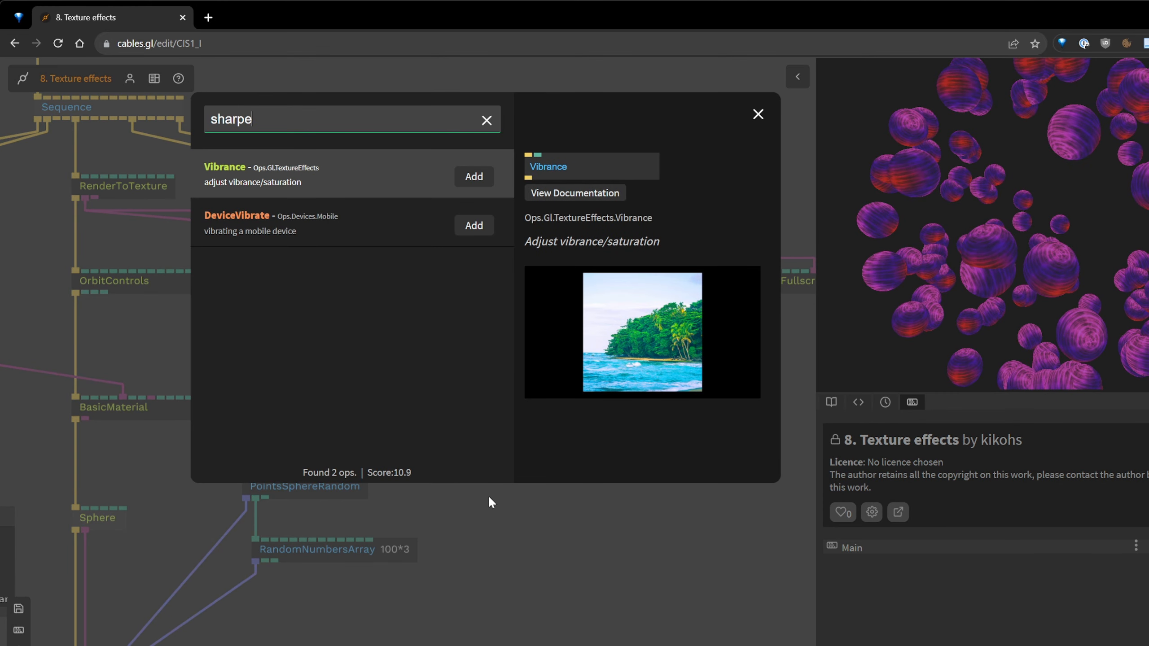
{"action": "key", "text": "Return"}
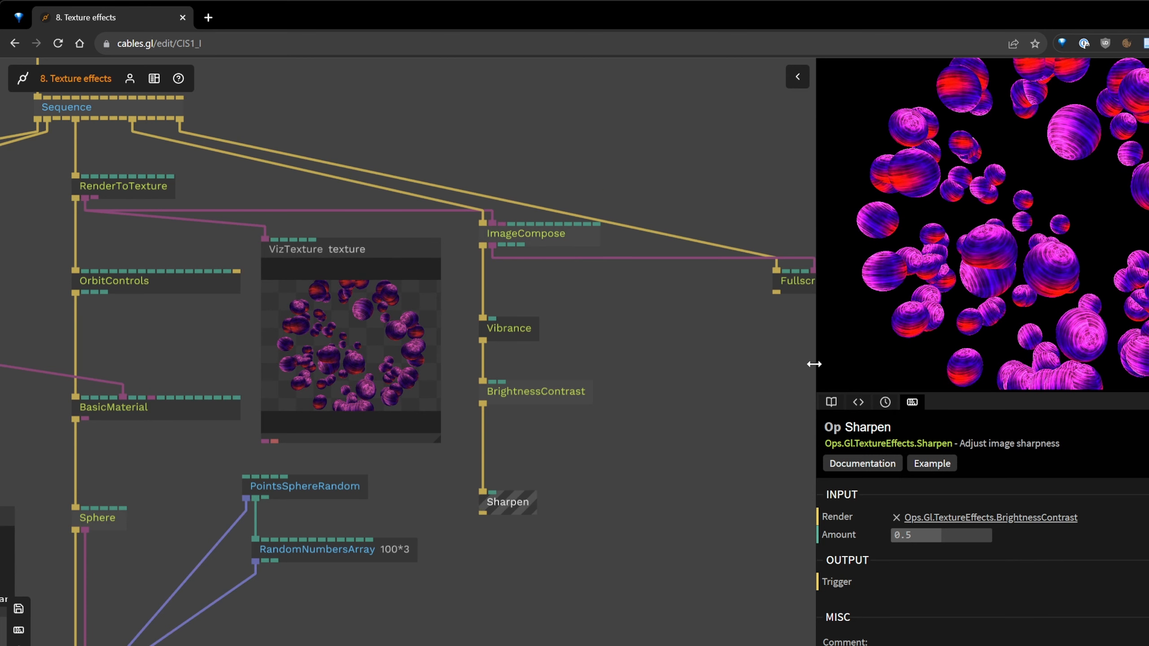
{"action": "left_click_drag", "start_coordinate": [817, 365], "coordinate": [711, 376]}
{"action": "left_click", "coordinate": [457, 511]}
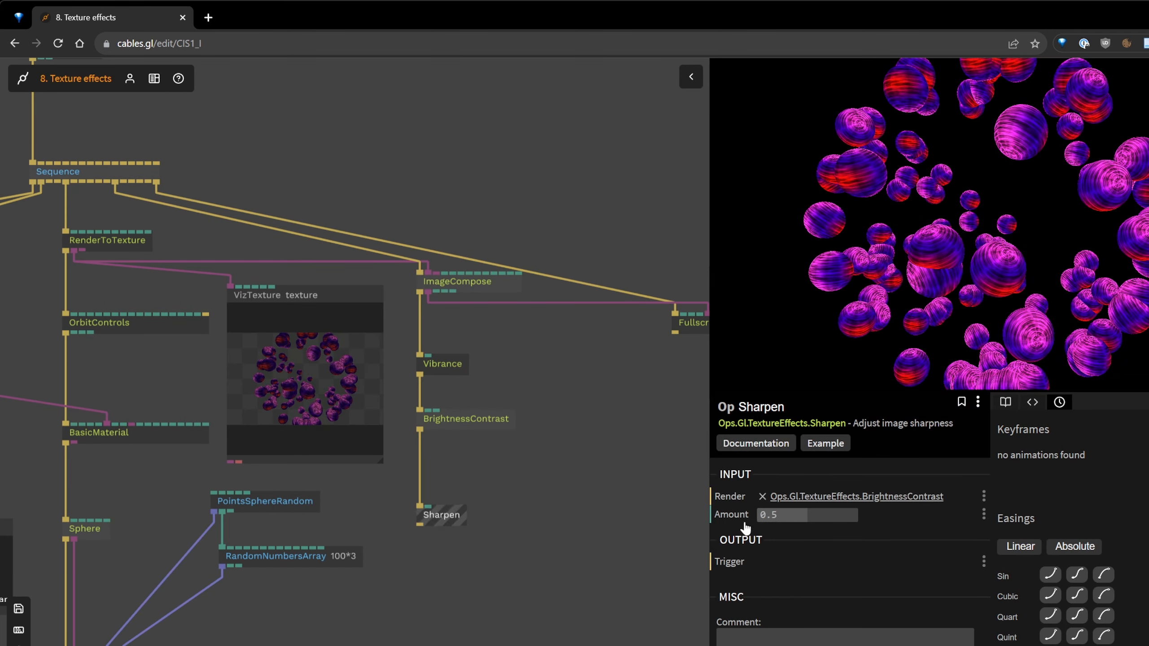
Set the Sharpen amount to 0.387, orbit the rendered spheres, and save the patch.
{"action": "left_click_drag", "start_coordinate": [786, 515], "coordinate": [858, 515]}
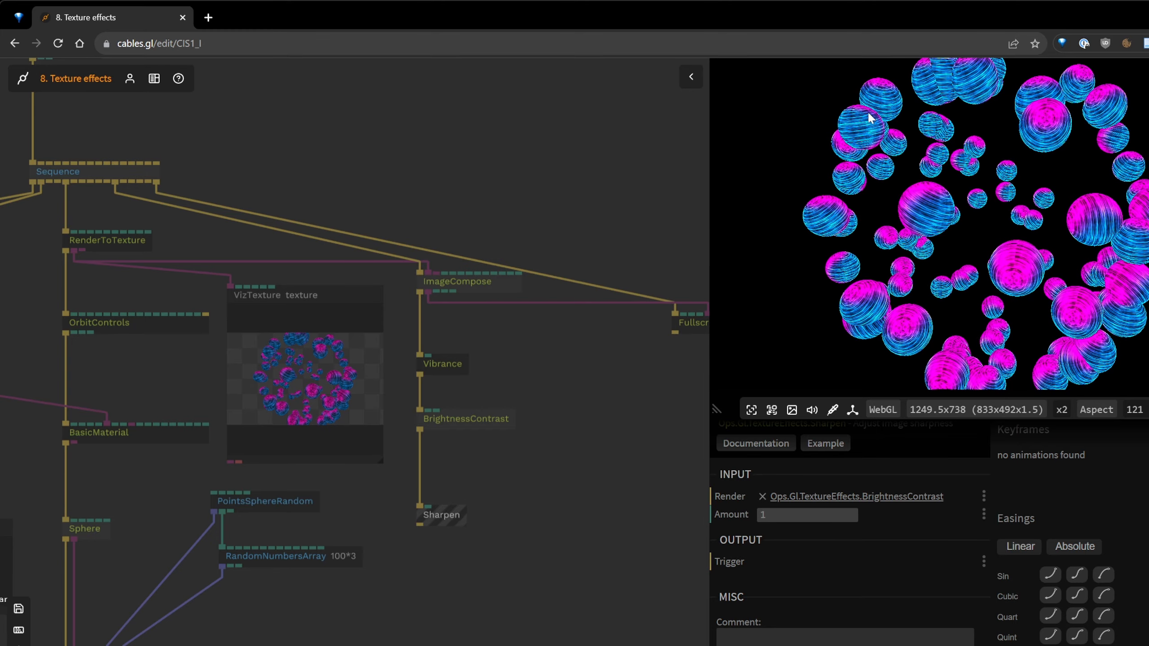
{"action": "left_click", "coordinate": [445, 516]}
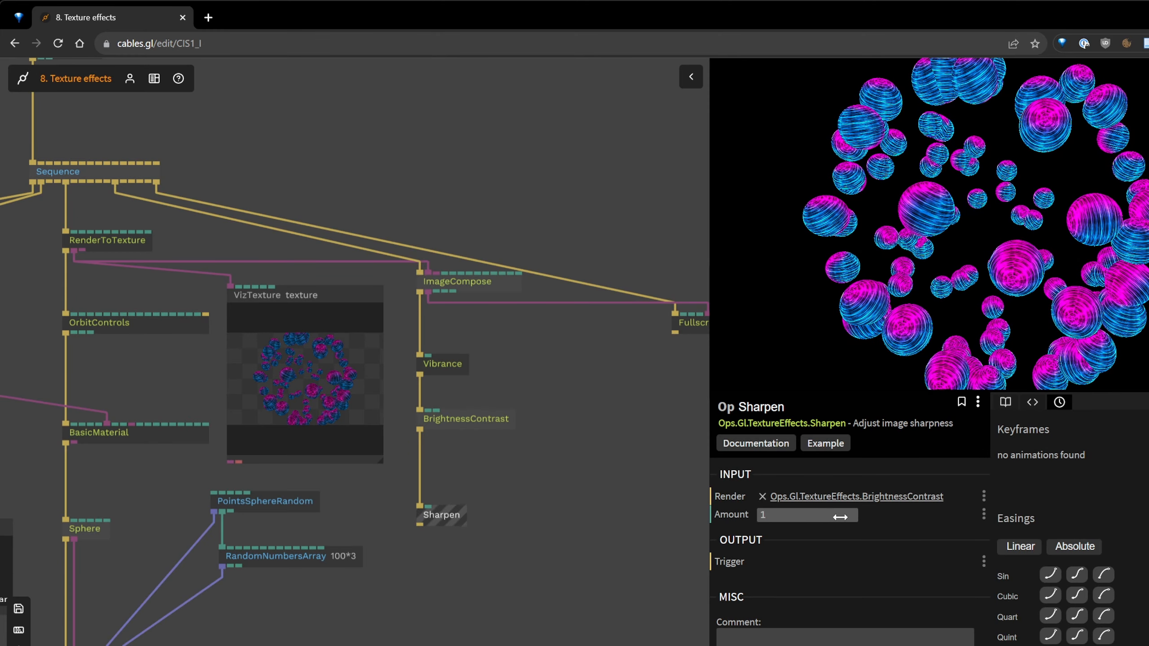
{"action": "mouse_move", "coordinate": [839, 518]}
{"action": "left_mouse_down"}
{"action": "mouse_move", "coordinate": [810, 517]}
{"action": "mouse_move", "coordinate": [840, 516]}
{"action": "left_mouse_up"}
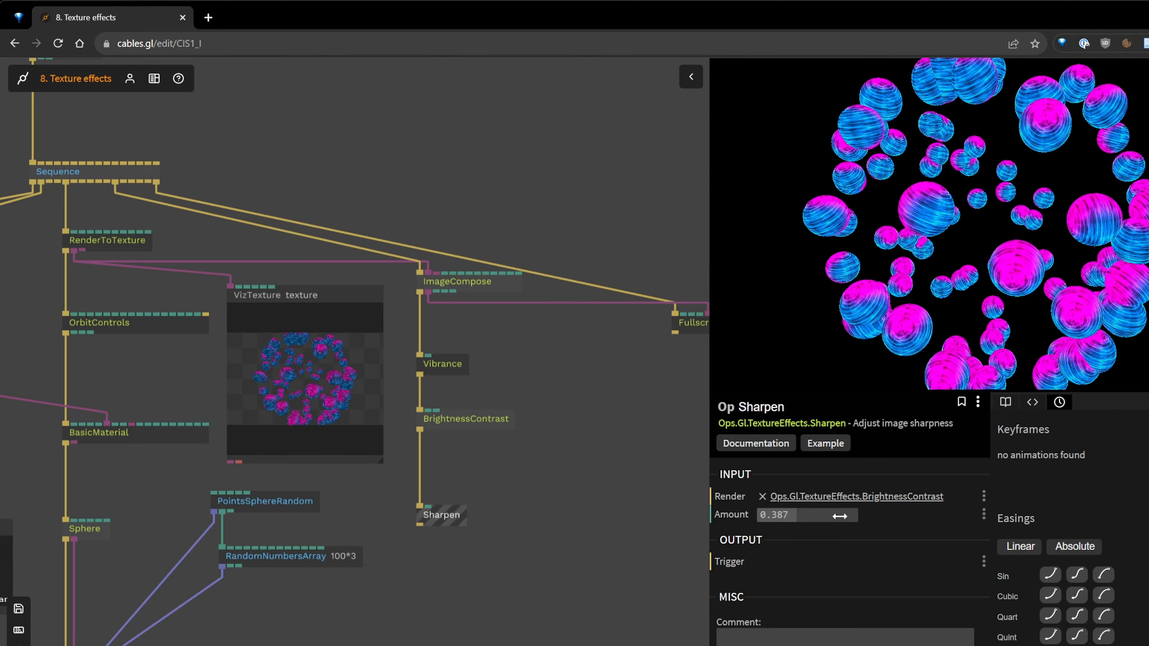
{"action": "left_click_drag", "start_coordinate": [1052, 166], "coordinate": [936, 300]}
{"action": "left_click", "coordinate": [496, 535]}
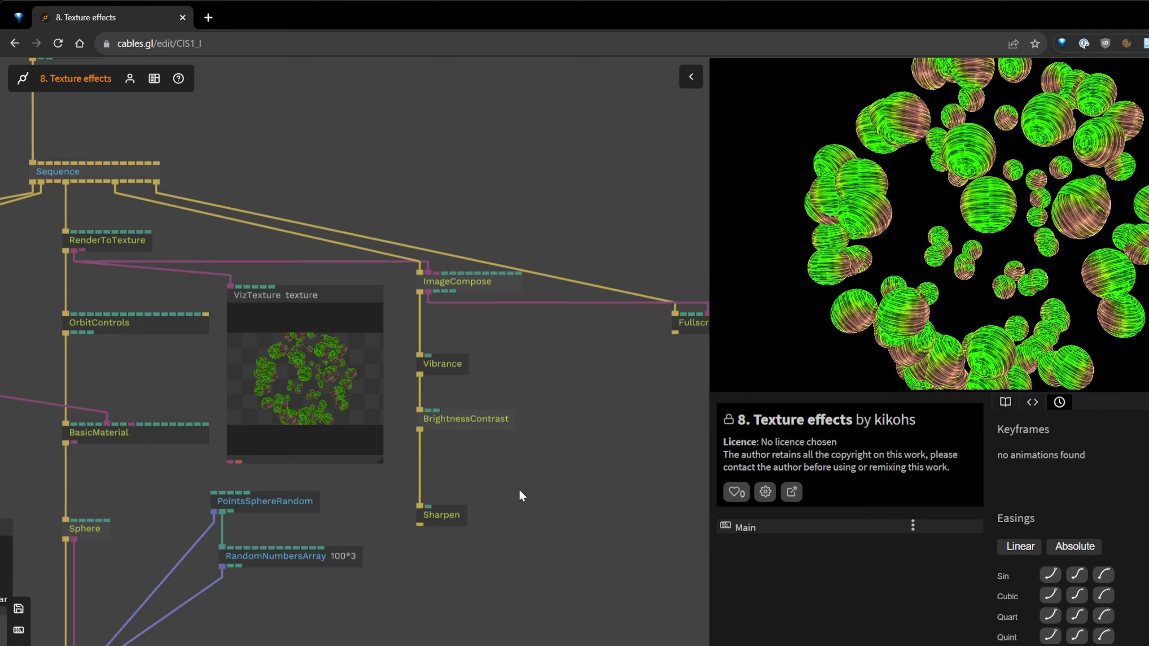
{"action": "key", "text": "ctrl+s"}
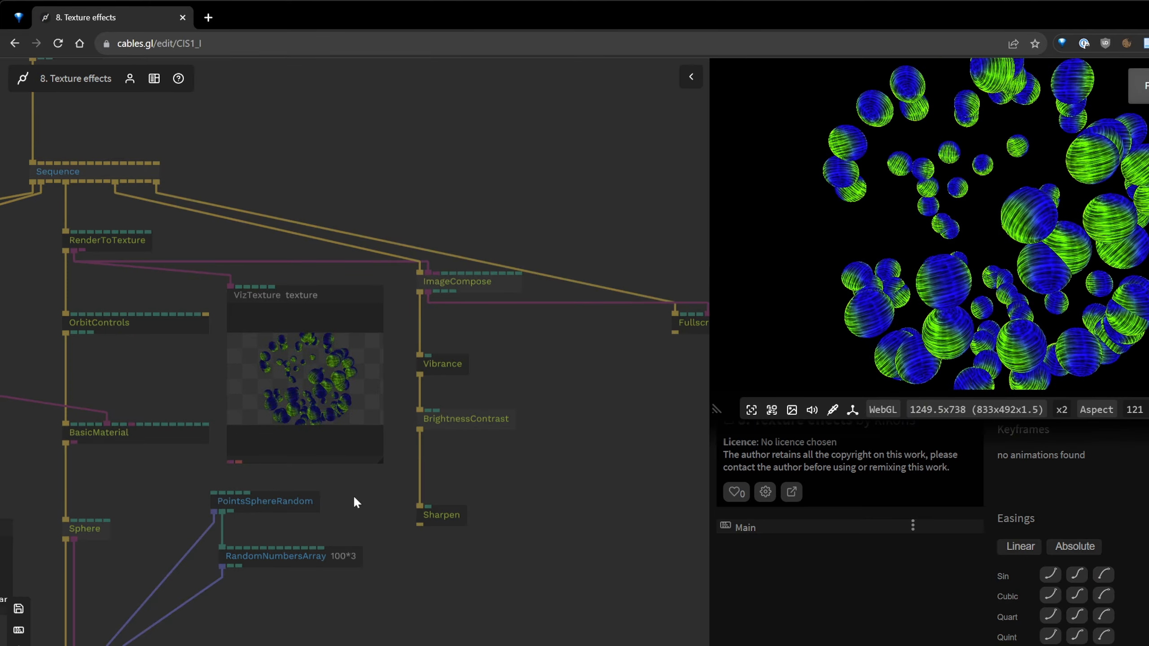
Compare the VizTexture preview of the raw RenderToTexture image with the post-processed output and review the patch layout.
{"action": "scroll", "coordinate": [217, 388], "scroll_direction": "up", "scroll_amount": 3}
{"action": "scroll", "coordinate": [334, 412], "scroll_direction": "up", "scroll_amount": 5}
{"action": "left_click_drag", "start_coordinate": [588, 639], "coordinate": [614, 644]}
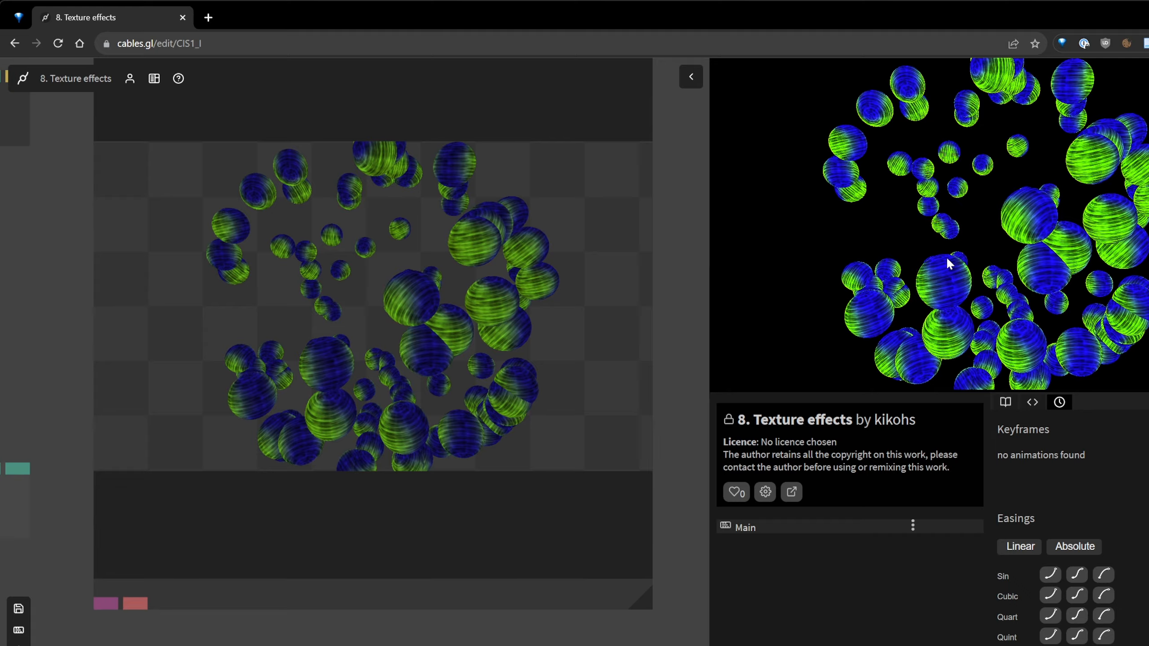
{"action": "left_click", "coordinate": [972, 254]}
{"action": "scroll", "coordinate": [619, 595], "scroll_direction": "down", "scroll_amount": 5}
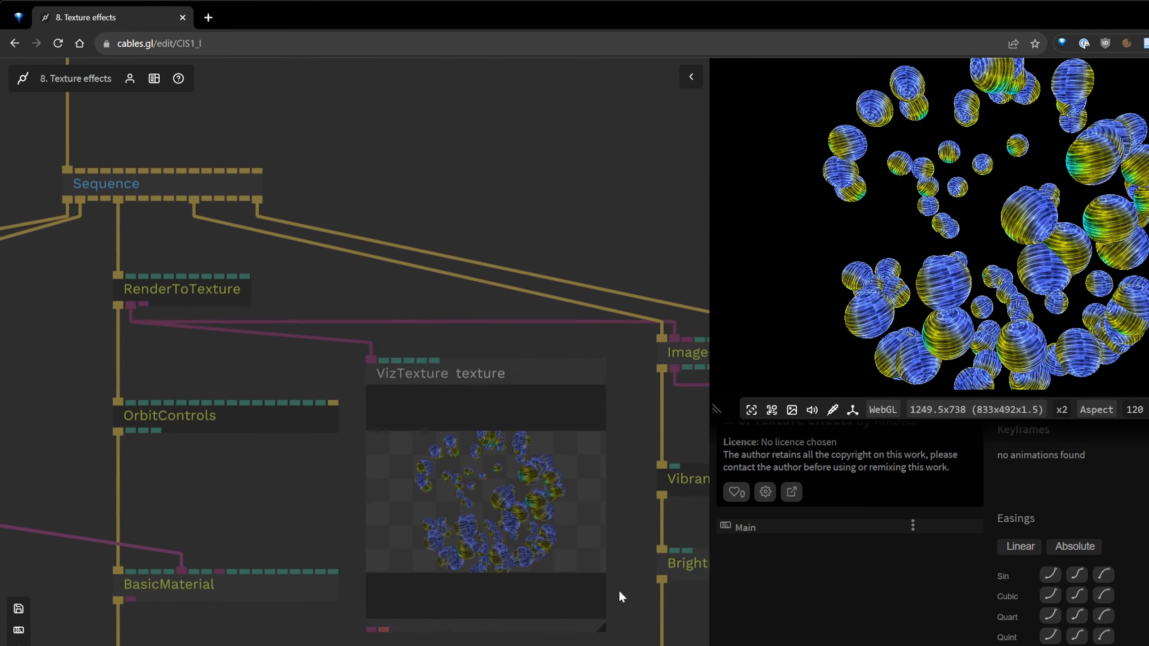
{"action": "left_click_drag", "start_coordinate": [517, 515], "coordinate": [133, 355]}
{"action": "scroll", "coordinate": [491, 433], "scroll_direction": "down", "scroll_amount": 3}
{"action": "left_click_drag", "start_coordinate": [562, 469], "coordinate": [435, 334]}
{"action": "scroll", "coordinate": [432, 474], "scroll_direction": "down", "scroll_amount": 3}
{"action": "left_click_drag", "start_coordinate": [314, 377], "coordinate": [499, 380]}
{"action": "left_click", "coordinate": [499, 380]}
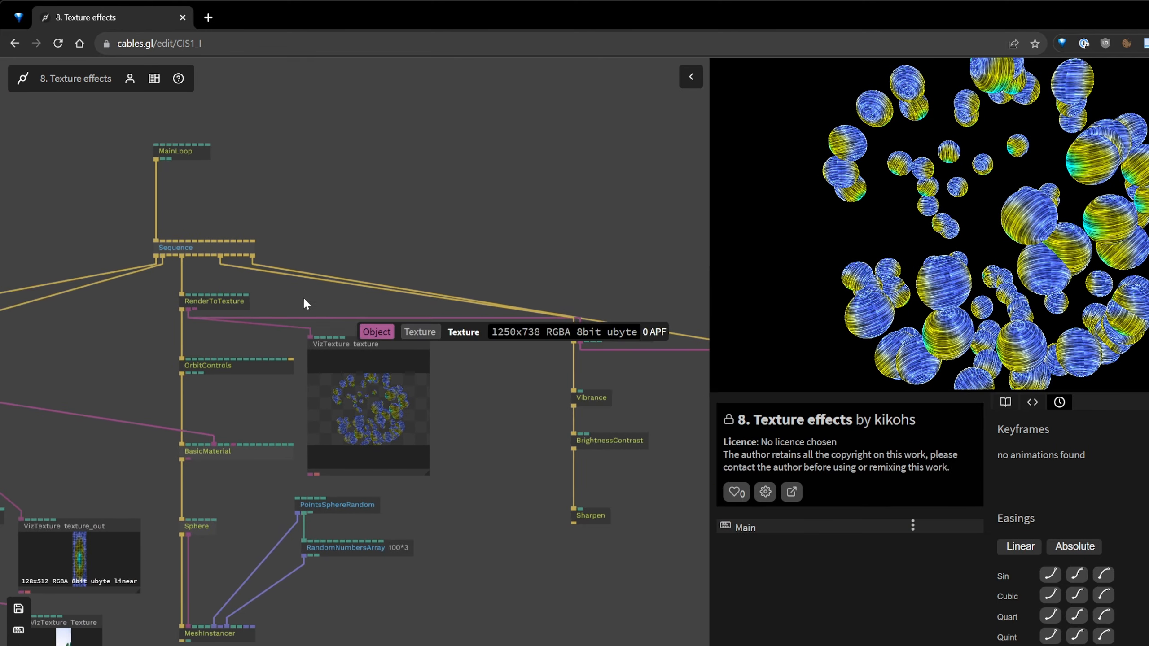
Duplicate the post-processing ImageCompose, place the copy before the original, and trigger it from Sequence's Trigger 9 output.
{"action": "left_click", "coordinate": [624, 335]}
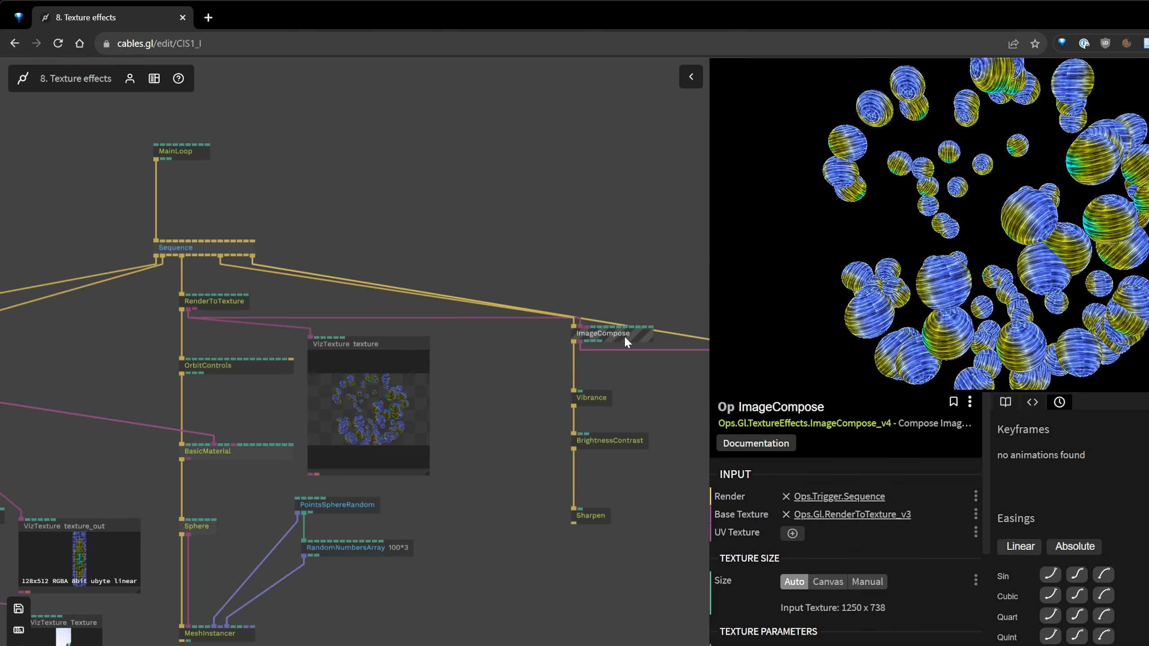
{"action": "key", "text": "ctrl+c"}
{"action": "key", "text": "ctrl+v"}
{"action": "left_click_drag", "start_coordinate": [579, 346], "coordinate": [485, 337]}
{"action": "scroll", "coordinate": [306, 282], "scroll_direction": "up", "scroll_amount": 2}
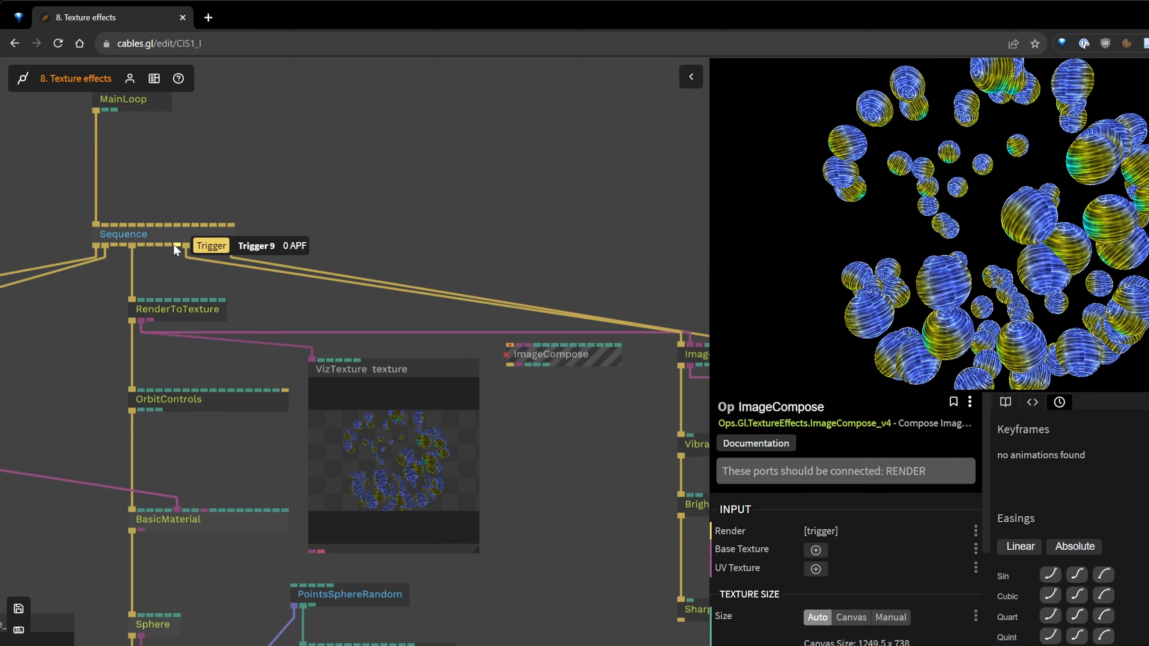
{"action": "left_click_drag", "start_coordinate": [175, 244], "coordinate": [512, 347]}
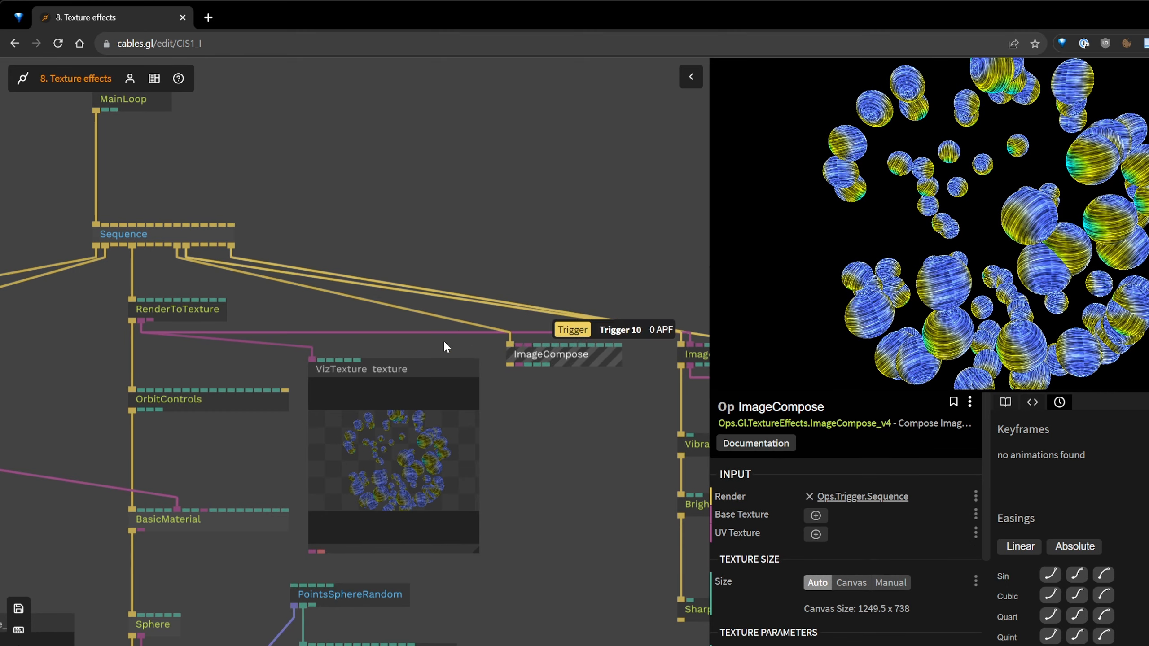
Connect RenderToTexture's texture output to the duplicated ImageCompose's Base Texture.
{"action": "scroll", "coordinate": [459, 493], "scroll_direction": "right", "scroll_amount": 5}
{"action": "scroll", "coordinate": [459, 493], "scroll_direction": "down", "scroll_amount": 3}
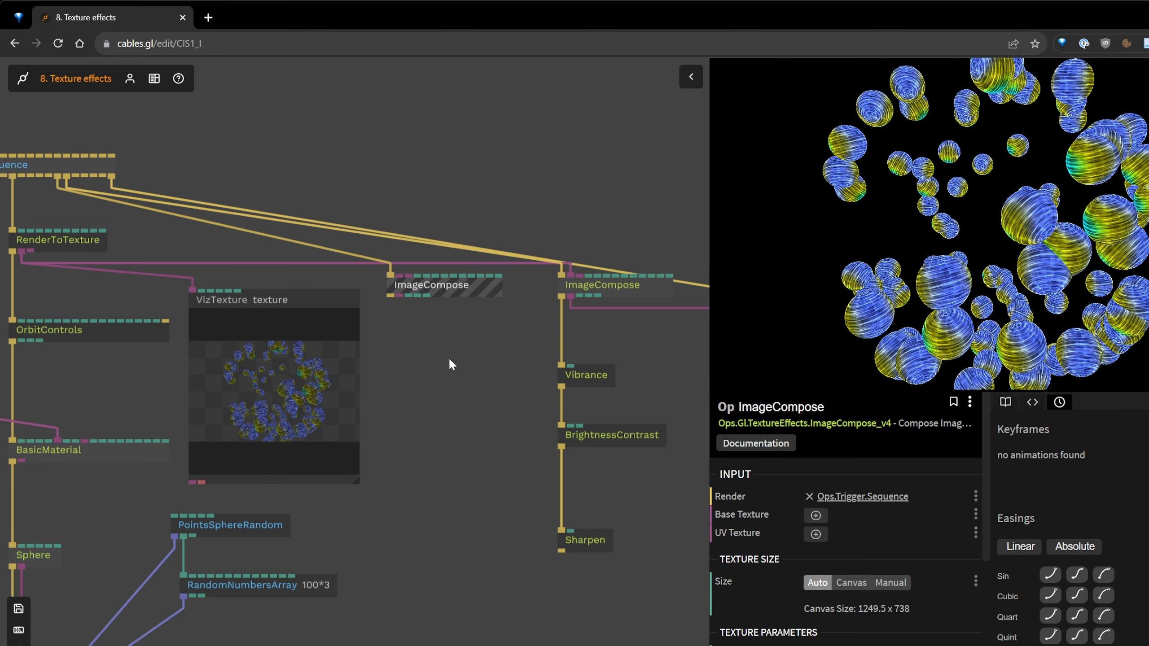
{"action": "left_click_drag", "start_coordinate": [359, 312], "coordinate": [416, 404]}
{"action": "left_click_drag", "start_coordinate": [80, 344], "coordinate": [458, 369]}
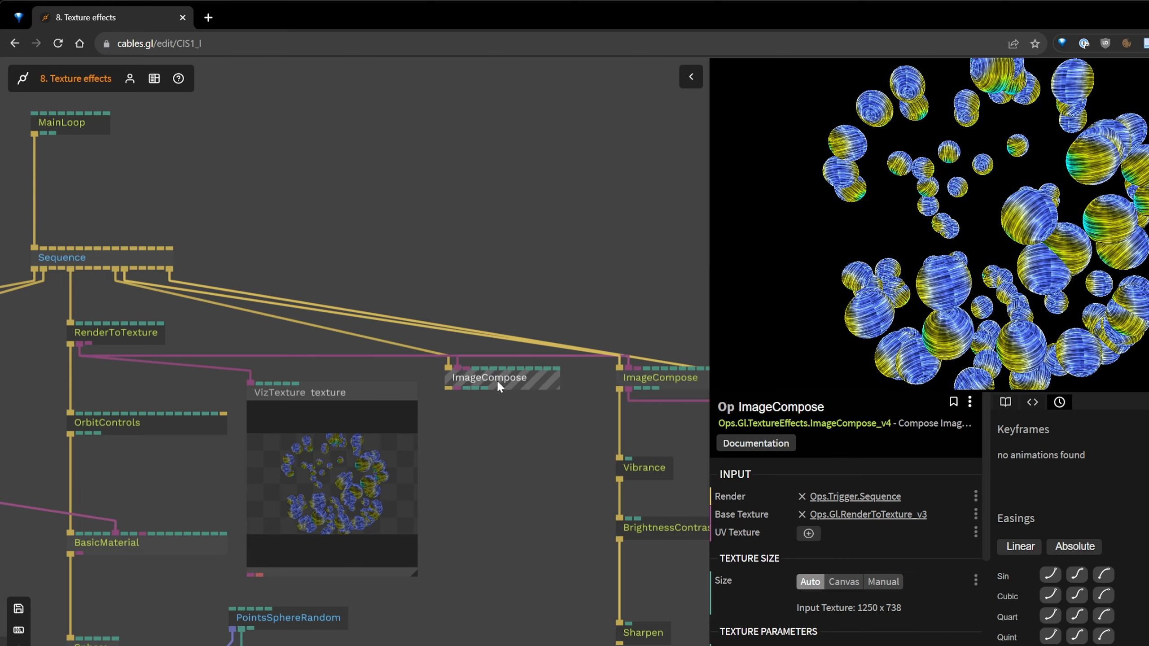
Shift the original ImageCompose effect chain farther away and lower the VizTexture preview to make room around the duplicate.
{"action": "left_click_drag", "start_coordinate": [568, 466], "coordinate": [415, 325]}
{"action": "left_click_drag", "start_coordinate": [598, 556], "coordinate": [421, 585]}
{"action": "left_click_drag", "start_coordinate": [542, 624], "coordinate": [383, 265]}
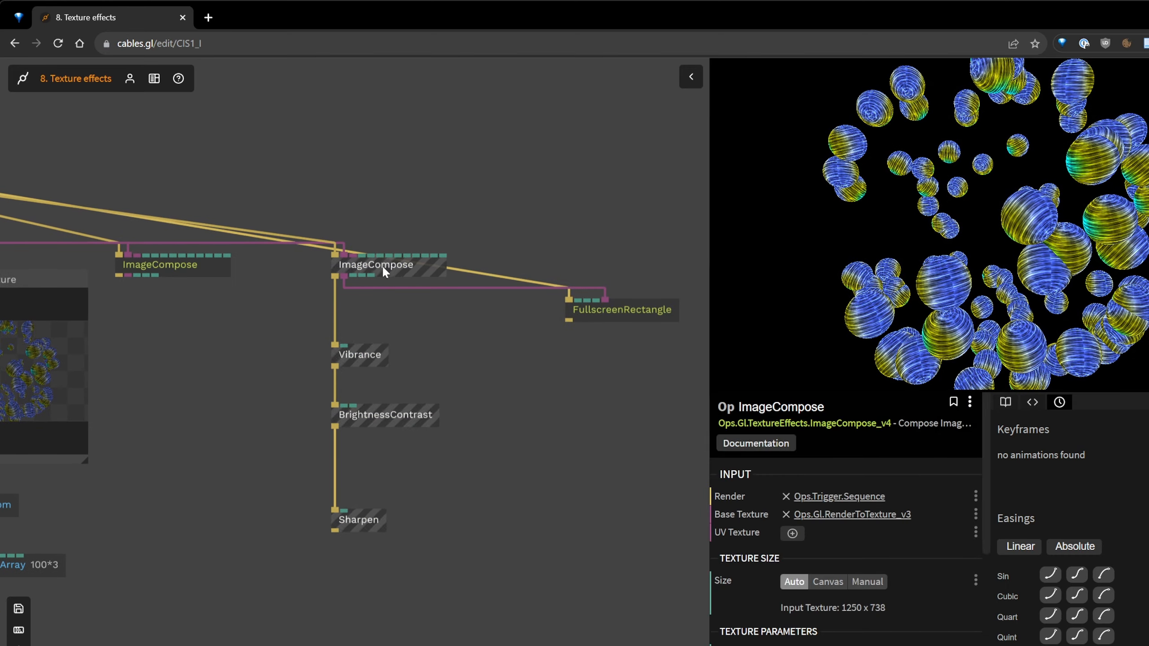
{"action": "left_click_drag", "start_coordinate": [188, 348], "coordinate": [629, 361]}
{"action": "scroll", "coordinate": [597, 351], "scroll_direction": "up", "scroll_amount": 3}
{"action": "left_click_drag", "start_coordinate": [414, 266], "coordinate": [609, 395]}
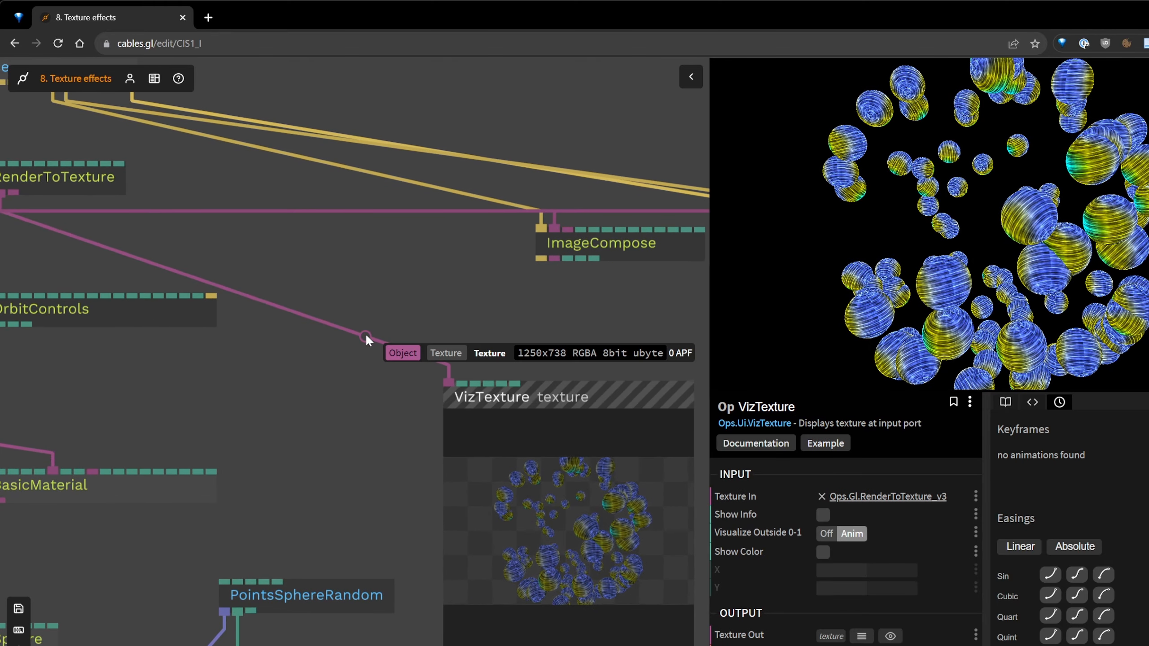
Rewire VizTexture to the duplicated ImageCompose's texture output, place the preview below Sharpen, and save the patch.
{"action": "right_click", "coordinate": [367, 336]}
{"action": "left_click_drag", "start_coordinate": [554, 259], "coordinate": [448, 384]}
{"action": "scroll", "coordinate": [340, 257], "scroll_direction": "down", "scroll_amount": 2}
{"action": "left_click_drag", "start_coordinate": [566, 337], "coordinate": [631, 458]}
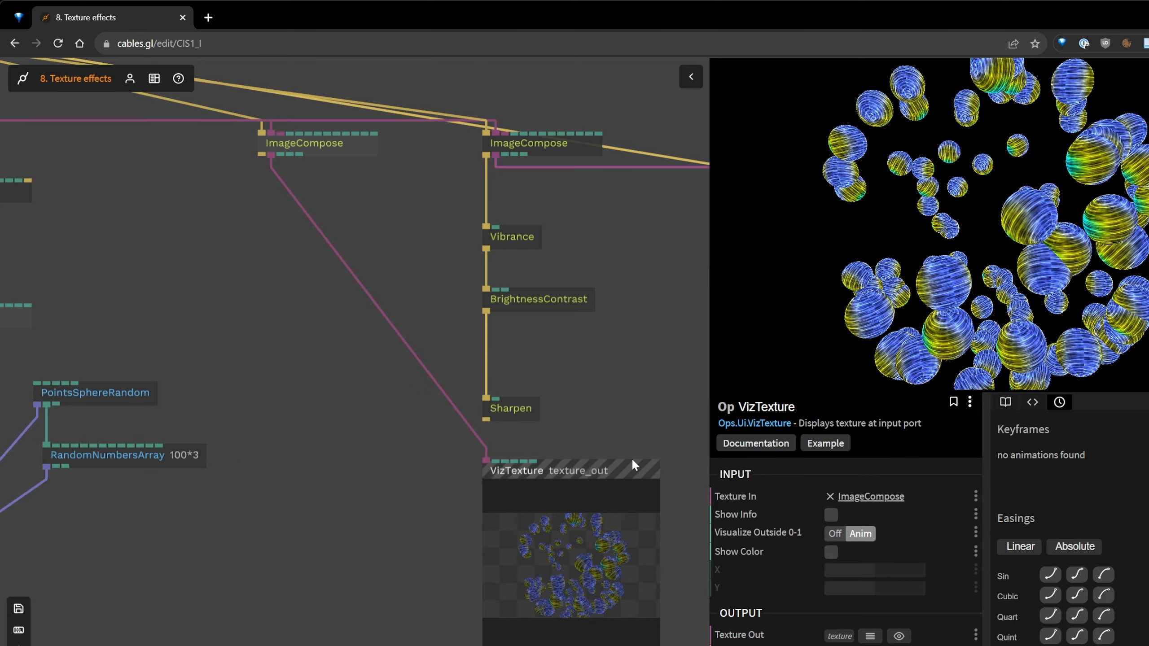
{"action": "left_click", "coordinate": [414, 308]}
{"action": "key", "text": "ctrl+s"}
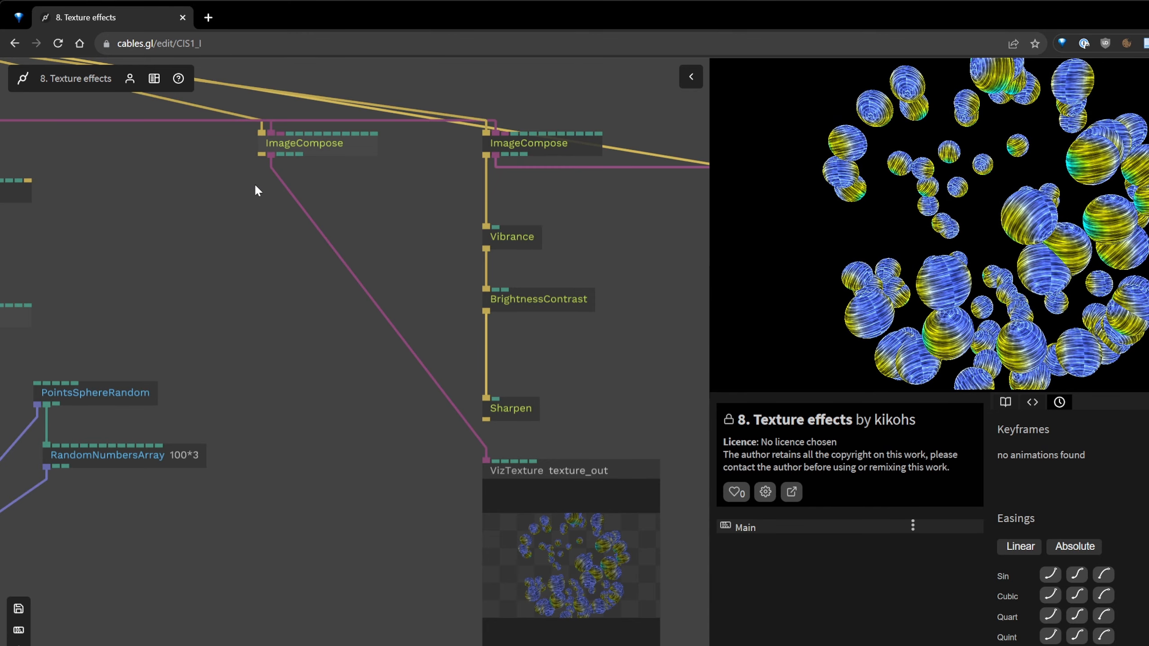
Add a LumaKey op to the duplicated ImageCompose's trigger output and lower its Threshold Low so most of the image is kept.
{"action": "left_click_drag", "start_coordinate": [254, 183], "coordinate": [291, 240]}
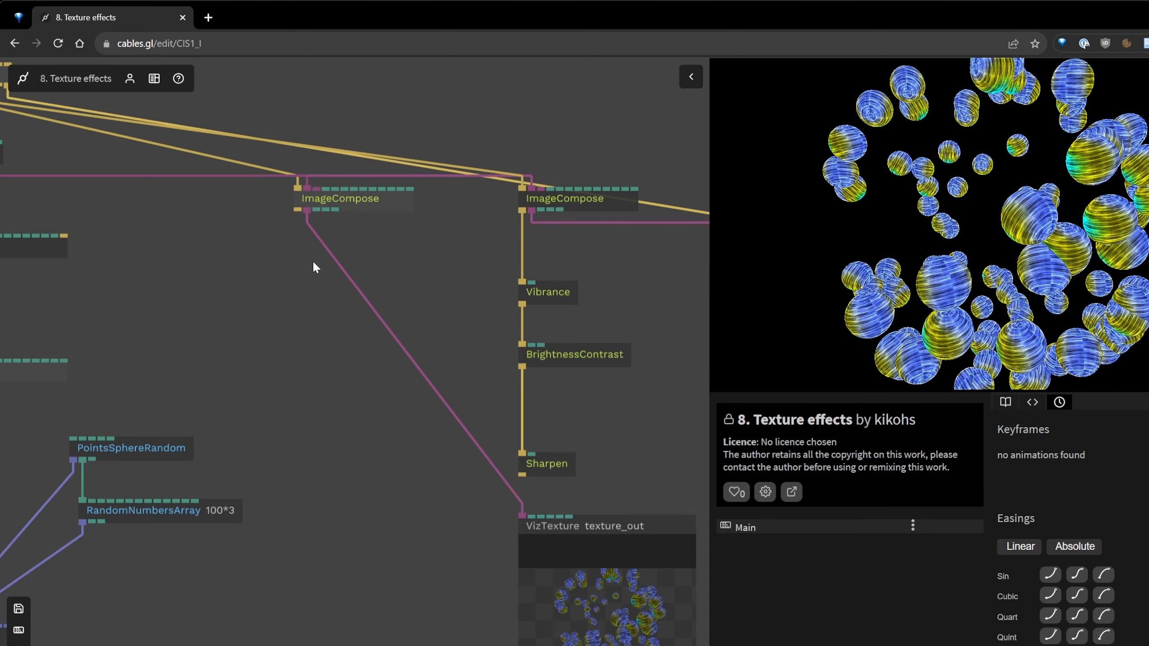
{"action": "mouse_move", "coordinate": [312, 228]}
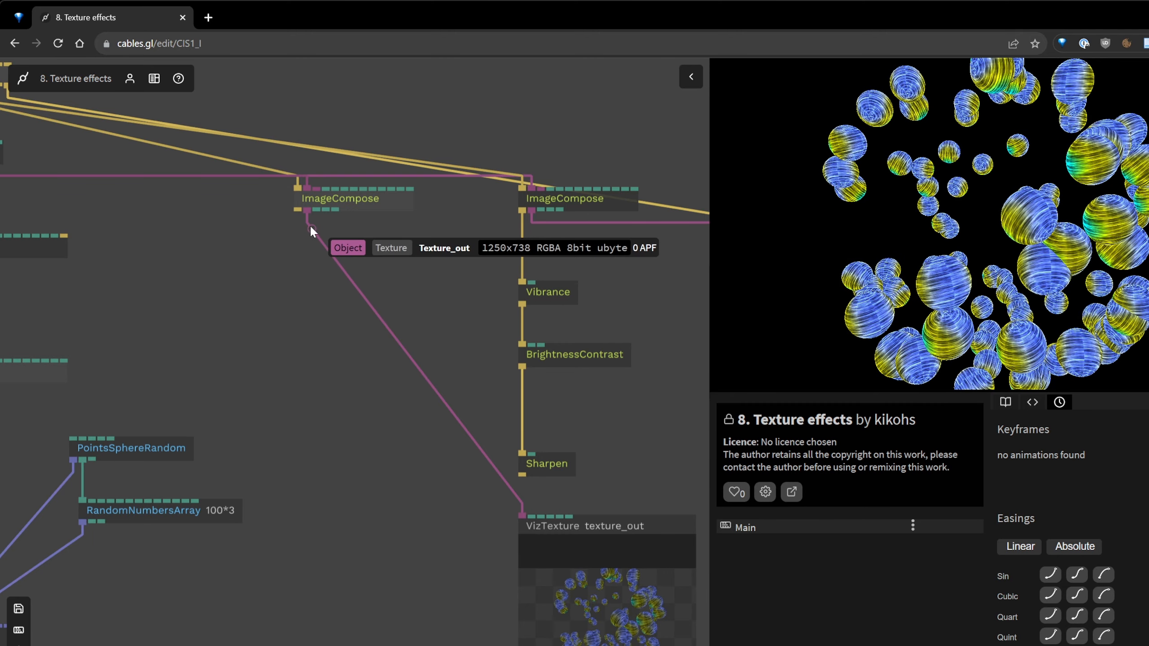
{"action": "left_click_drag", "start_coordinate": [296, 213], "coordinate": [297, 334]}
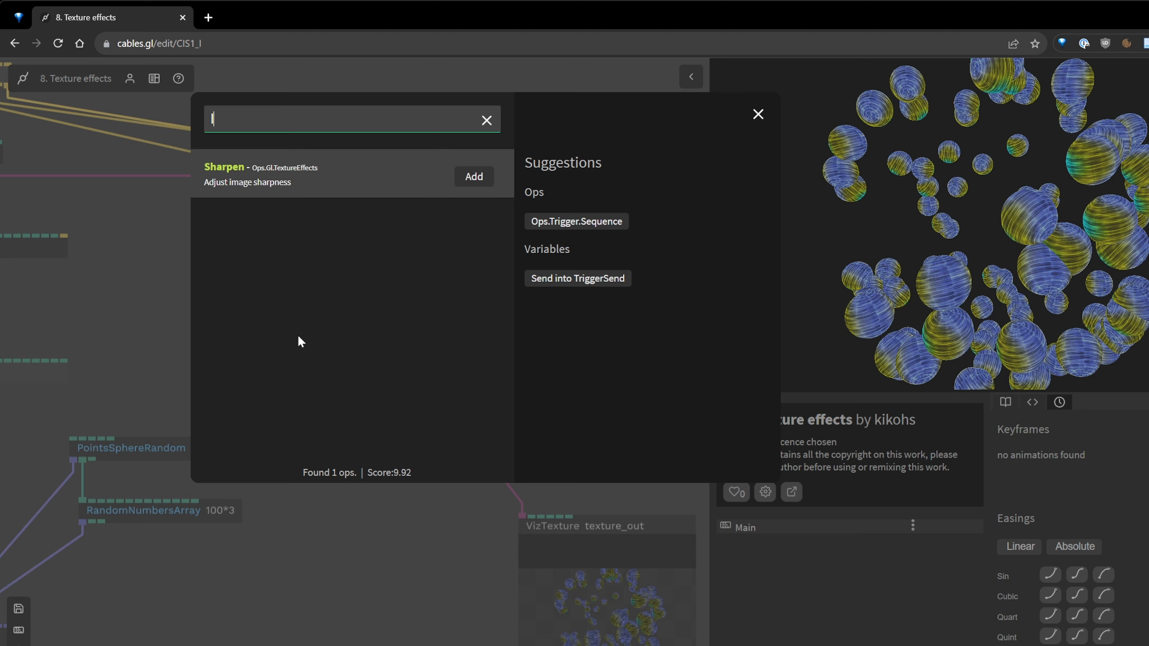
{"action": "type", "text": "lumak"}
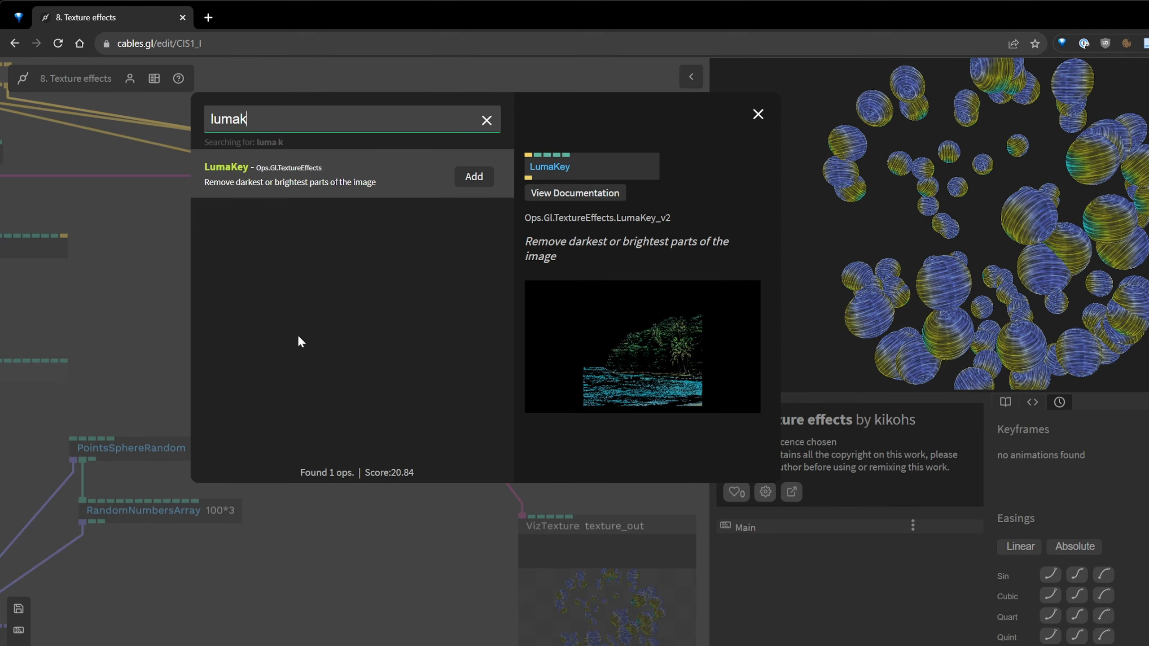
{"action": "key", "text": "Return"}
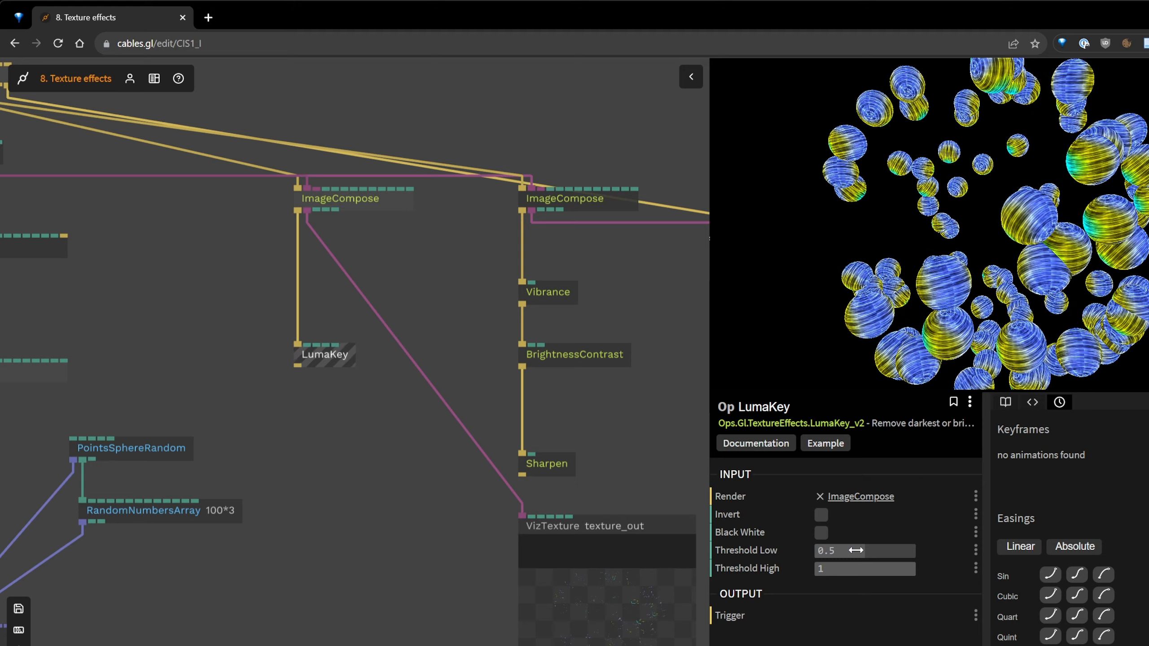
{"action": "mouse_move", "coordinate": [851, 550]}
{"action": "left_mouse_down"}
{"action": "mouse_move", "coordinate": [800, 550]}
{"action": "mouse_move", "coordinate": [841, 548]}
{"action": "left_mouse_up"}
{"action": "left_click_drag", "start_coordinate": [905, 569], "coordinate": [870, 568]}
Bring the VizTexture preview beside LumaKey and examine the keyed texture up close.
{"action": "left_click_drag", "start_coordinate": [593, 526], "coordinate": [428, 450]}
{"action": "scroll", "coordinate": [393, 383], "scroll_direction": "up", "scroll_amount": 5}
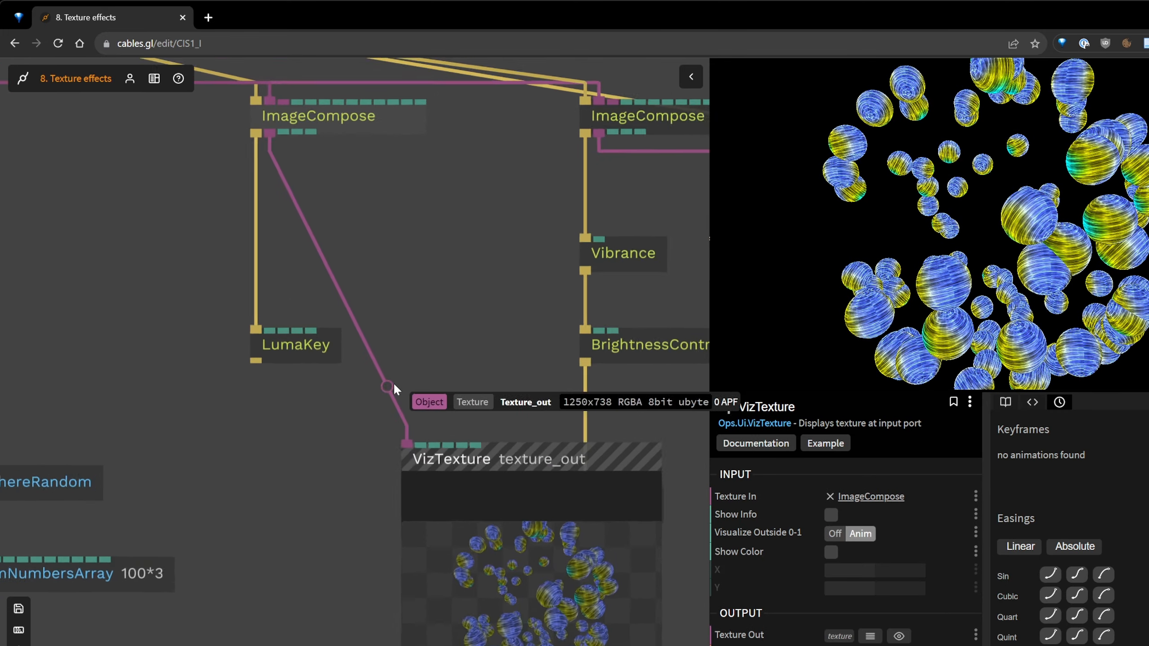
{"action": "left_click_drag", "start_coordinate": [592, 523], "coordinate": [360, 342]}
{"action": "scroll", "coordinate": [457, 250], "scroll_direction": "up", "scroll_amount": 4}
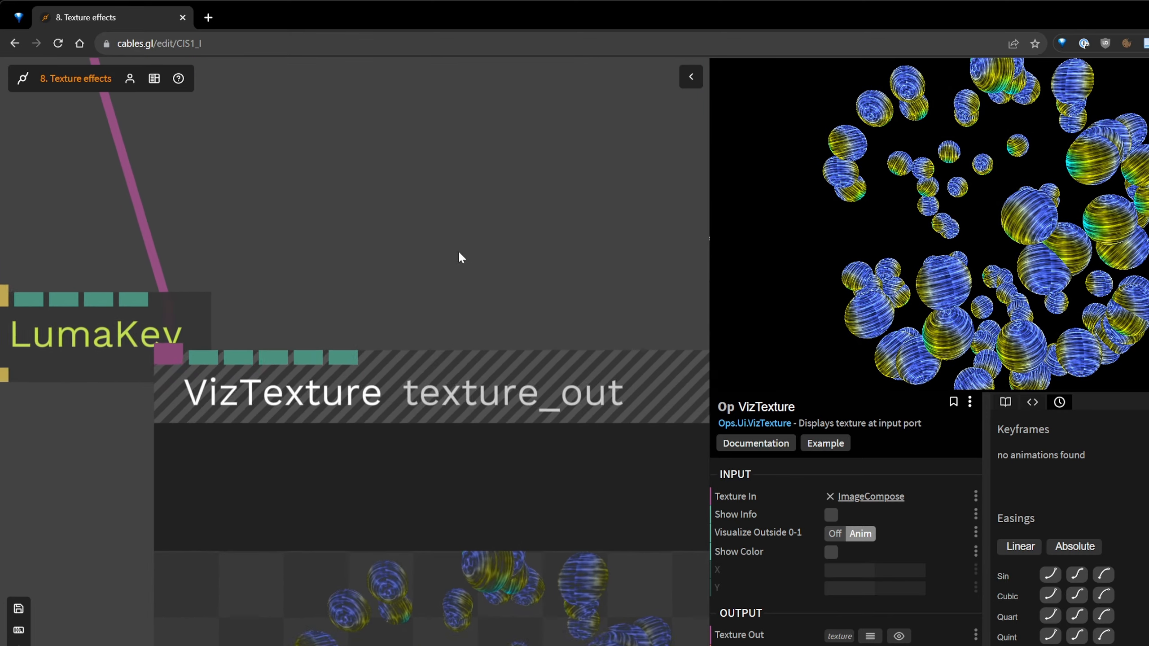
{"action": "left_click_drag", "start_coordinate": [501, 199], "coordinate": [565, 99]}
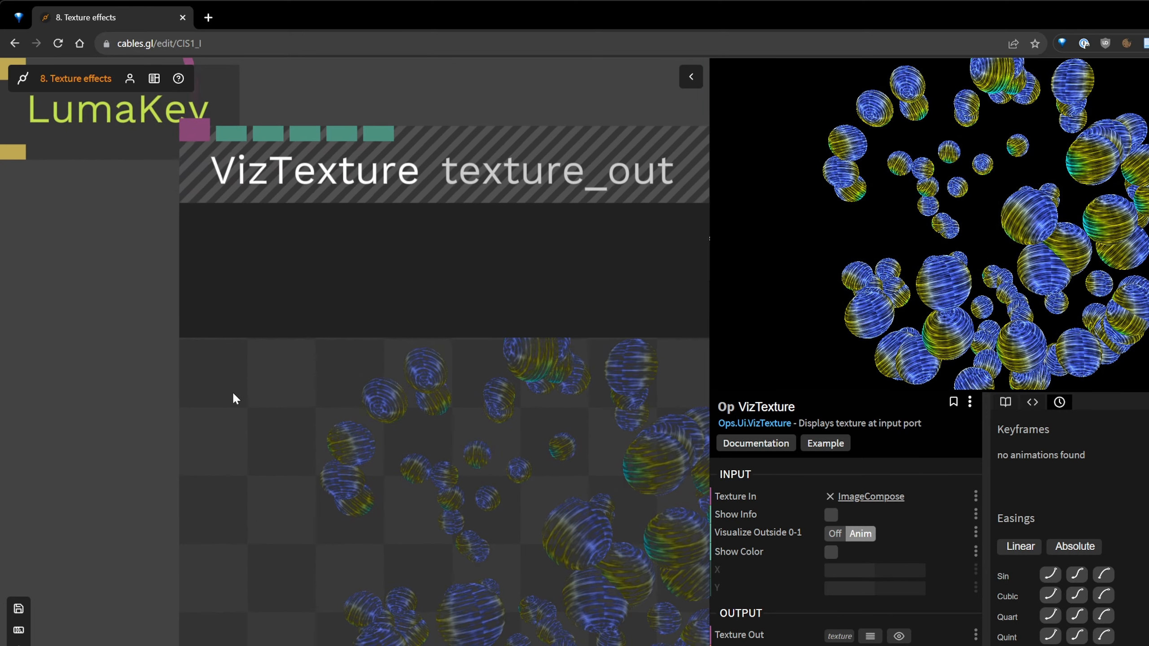
{"action": "left_click_drag", "start_coordinate": [147, 410], "coordinate": [38, 245]}
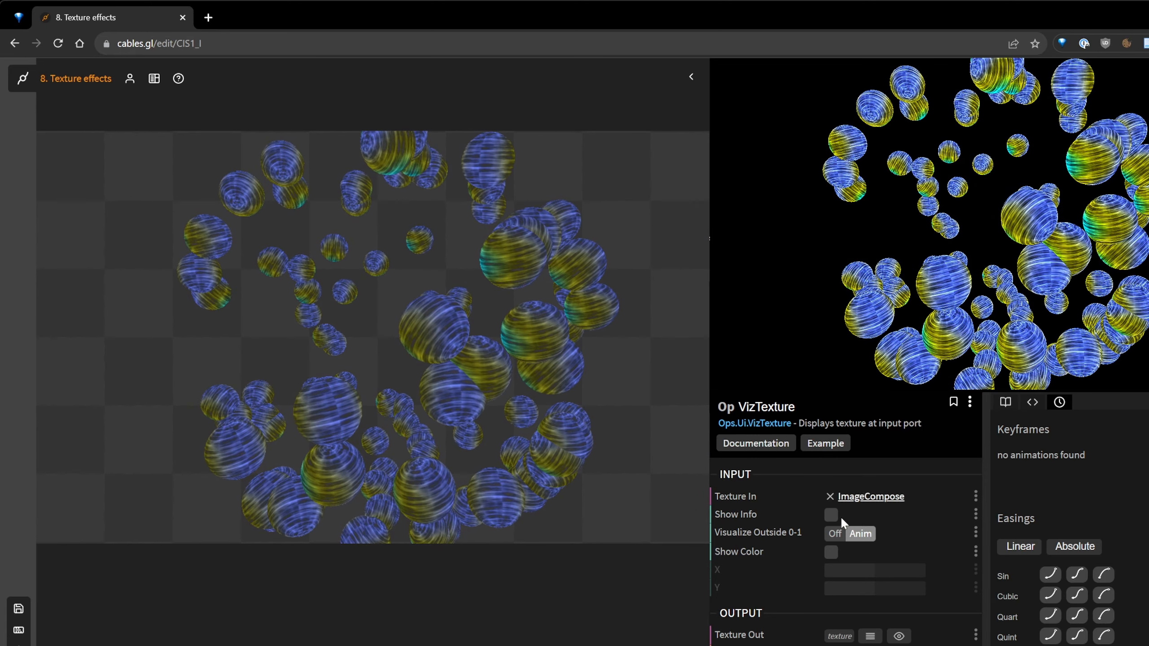
Move the VizTexture preview away from LumaKey, down to just below the level of Sharpen.
{"action": "scroll", "coordinate": [432, 409], "scroll_direction": "down", "scroll_amount": 3}
{"action": "left_click_drag", "start_coordinate": [156, 373], "coordinate": [318, 645]}
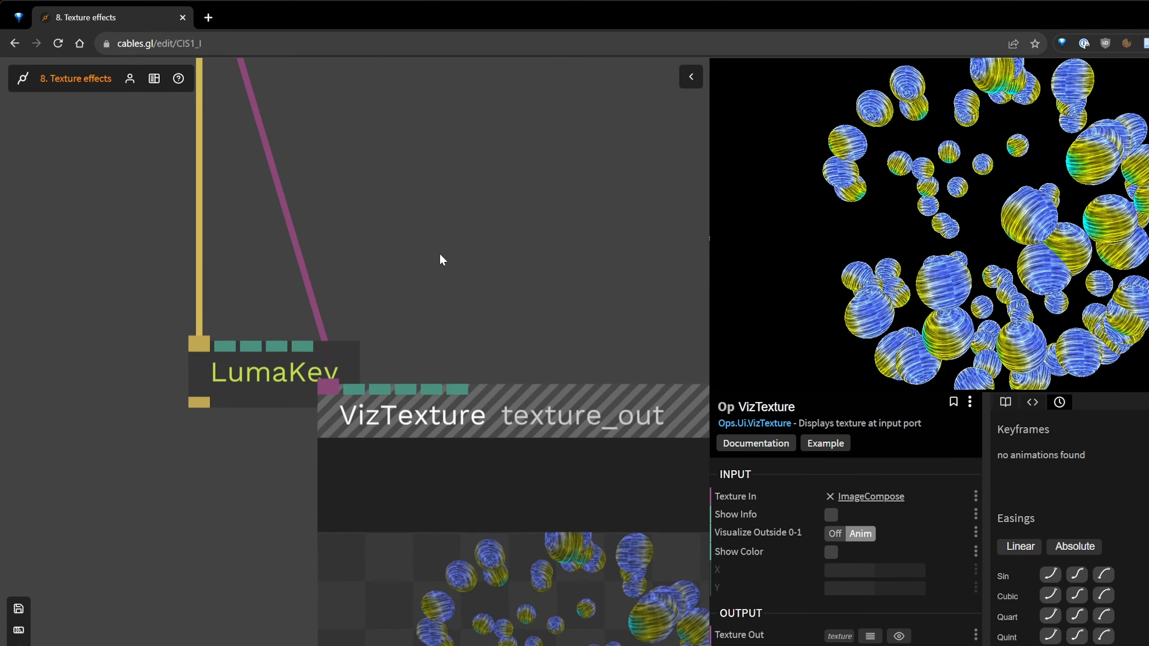
{"action": "scroll", "coordinate": [440, 254], "scroll_direction": "down", "scroll_amount": 3}
{"action": "left_click_drag", "start_coordinate": [444, 258], "coordinate": [295, 259]}
{"action": "scroll", "coordinate": [379, 290], "scroll_direction": "down", "scroll_amount": 3}
{"action": "left_click_drag", "start_coordinate": [348, 353], "coordinate": [525, 541]}
{"action": "scroll", "coordinate": [379, 396], "scroll_direction": "left", "scroll_amount": 3}
{"action": "scroll", "coordinate": [379, 396], "scroll_direction": "down", "scroll_amount": 1}
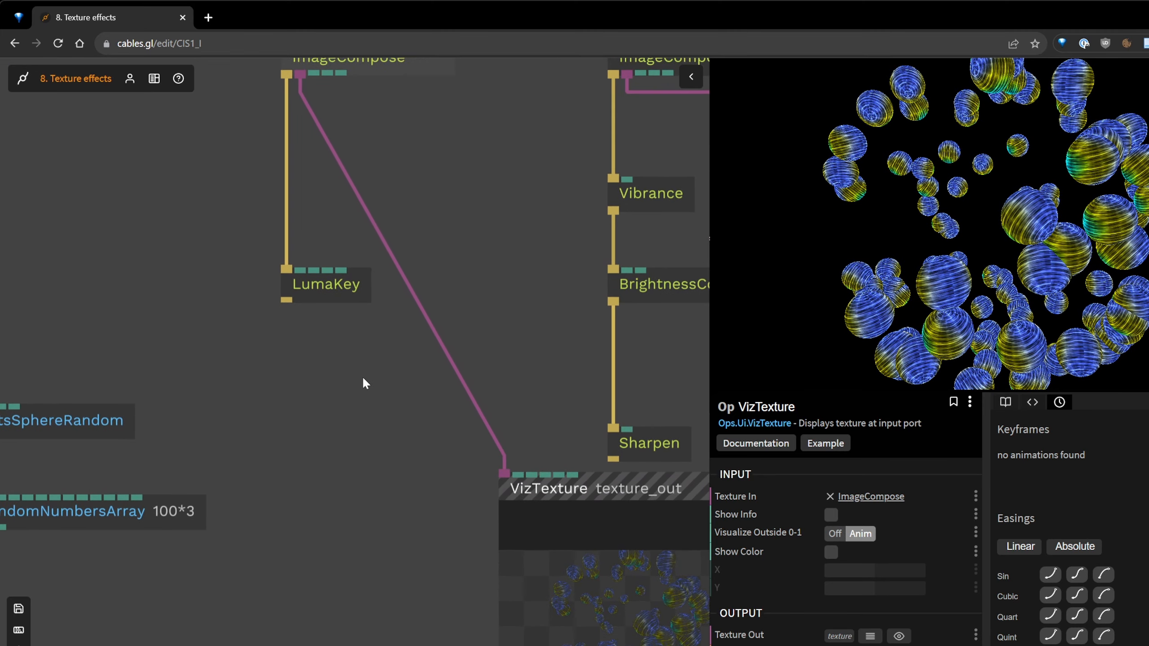
Fine-tune LumaKey's Threshold Low to about 0.14.
{"action": "left_click", "coordinate": [333, 287]}
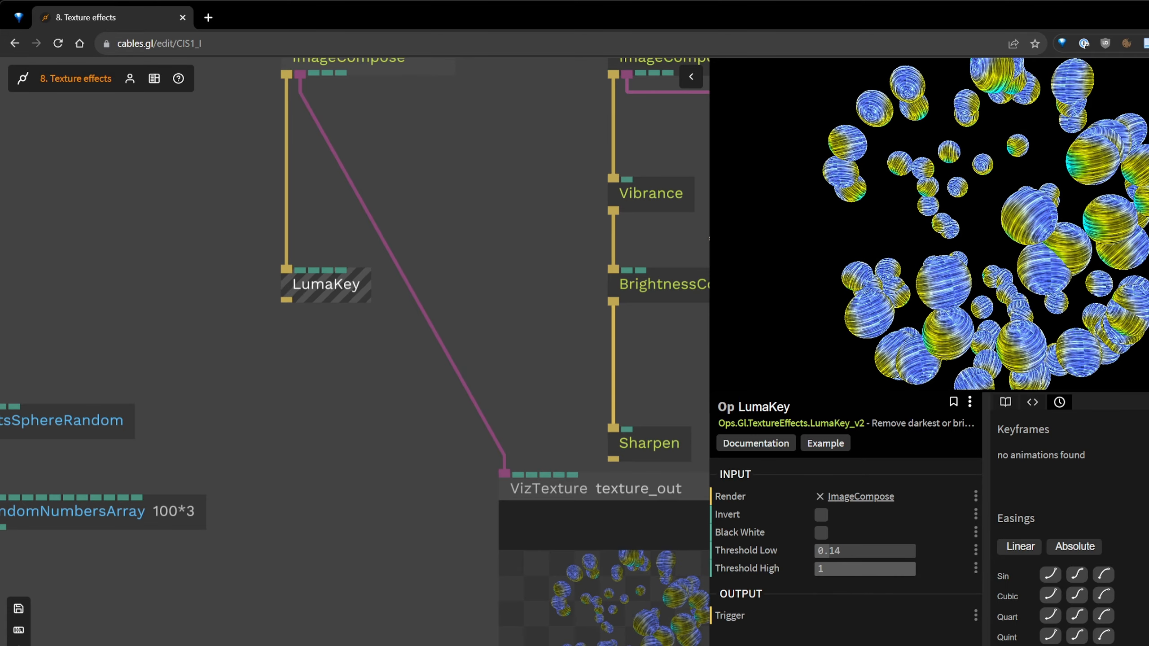
{"action": "left_click_drag", "start_coordinate": [869, 550], "coordinate": [863, 551]}
{"action": "scroll", "coordinate": [281, 405], "scroll_direction": "down", "scroll_amount": 2}
{"action": "left_click", "coordinate": [281, 405]}
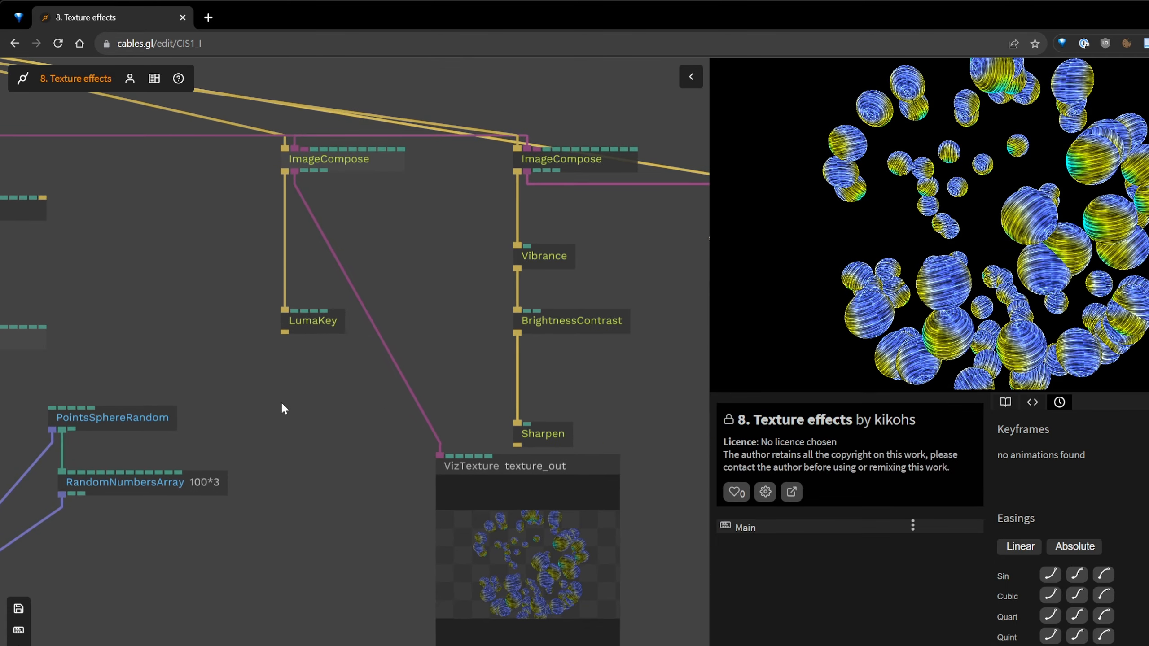
Add a OnePassBlur op to LumaKey's trigger output, placed below LumaKey.
{"action": "left_click_drag", "start_coordinate": [284, 332], "coordinate": [287, 434]}
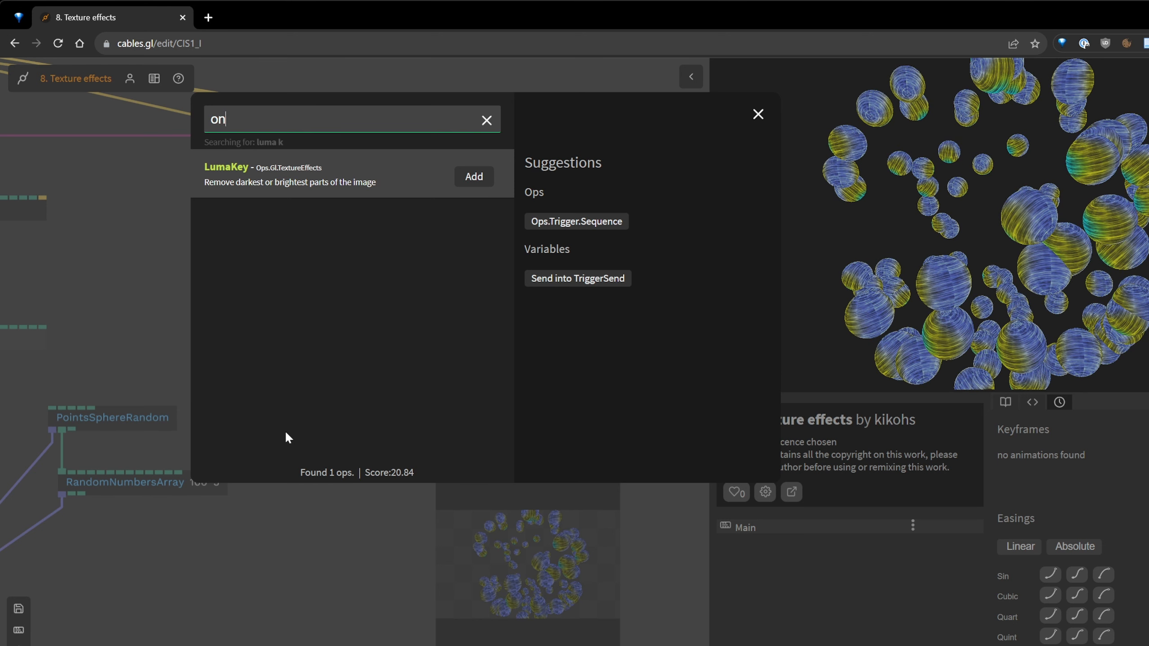
{"action": "type", "text": "one"}
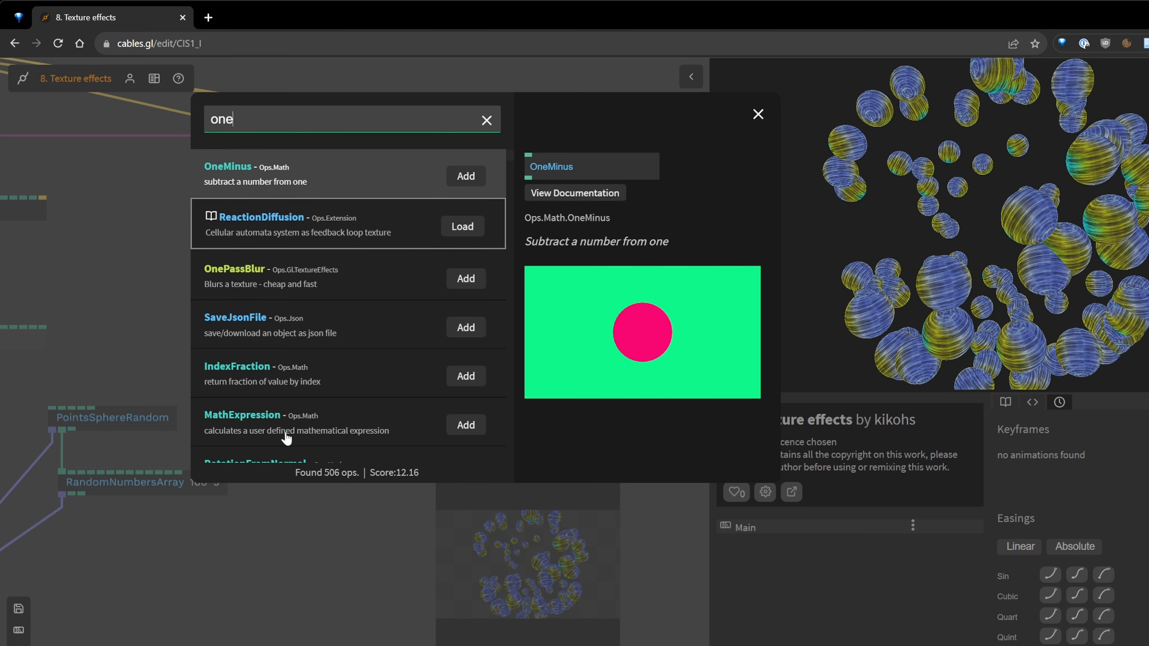
{"action": "type", "text": "p"}
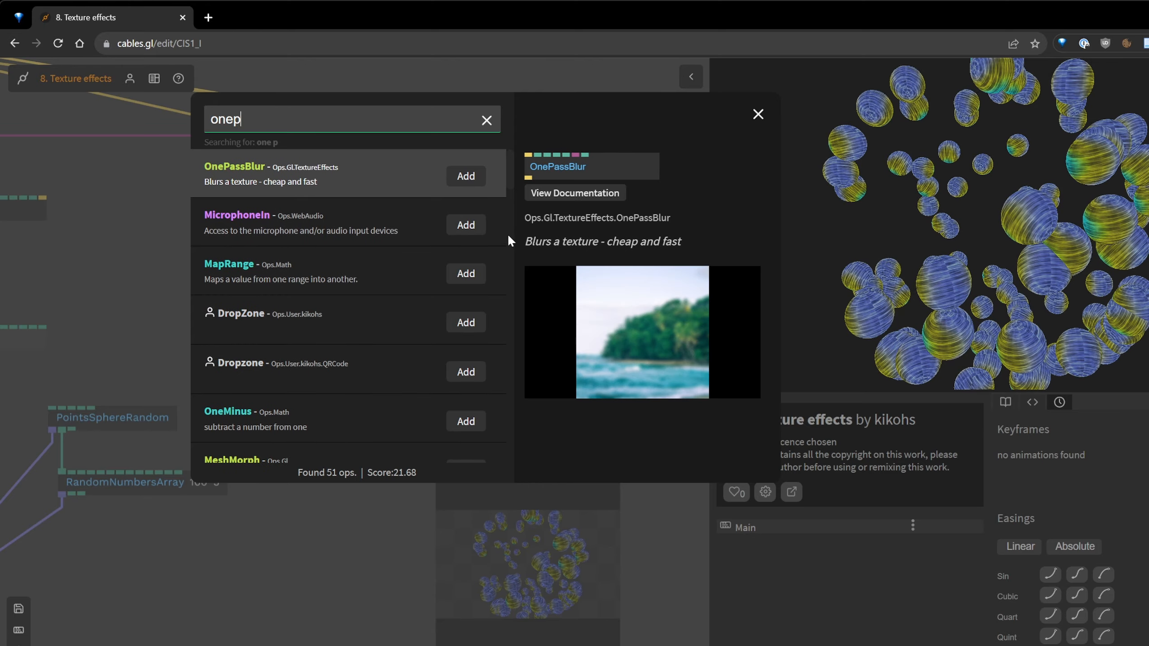
{"action": "left_click", "coordinate": [472, 177]}
{"action": "scroll", "coordinate": [339, 470], "scroll_direction": "up", "scroll_amount": 2}
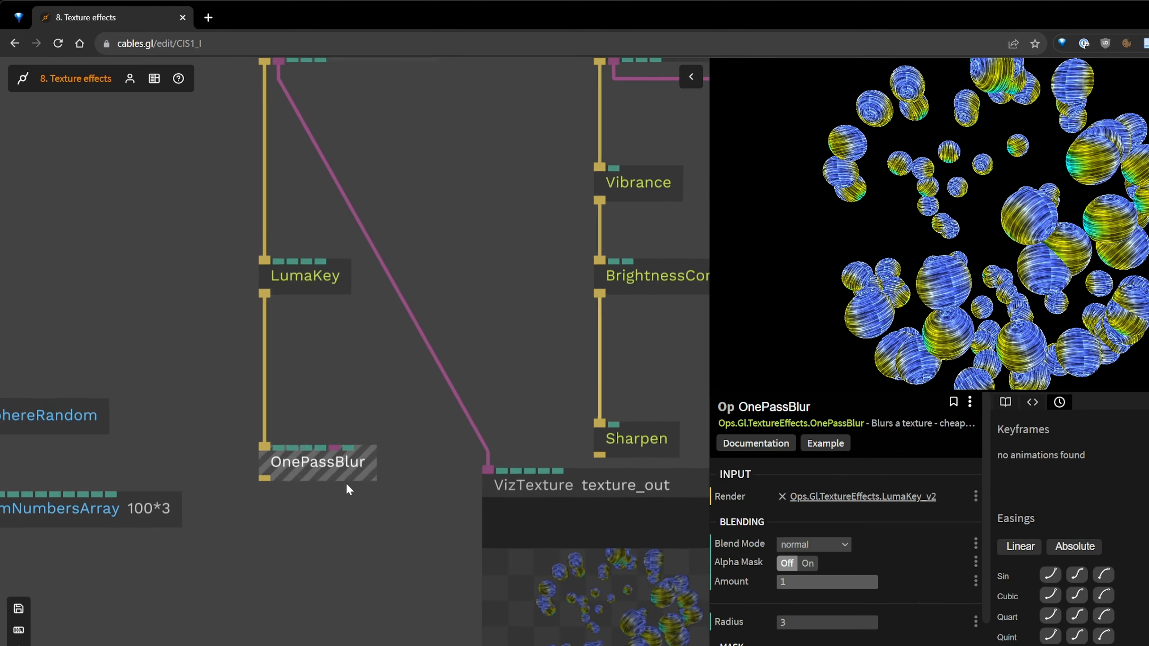
Set OnePassBlur's Radius to 10 and check the blurred texture in the VizTexture preview.
{"action": "scroll", "coordinate": [418, 468], "scroll_direction": "down", "scroll_amount": 2}
{"action": "left_click", "coordinate": [403, 198]}
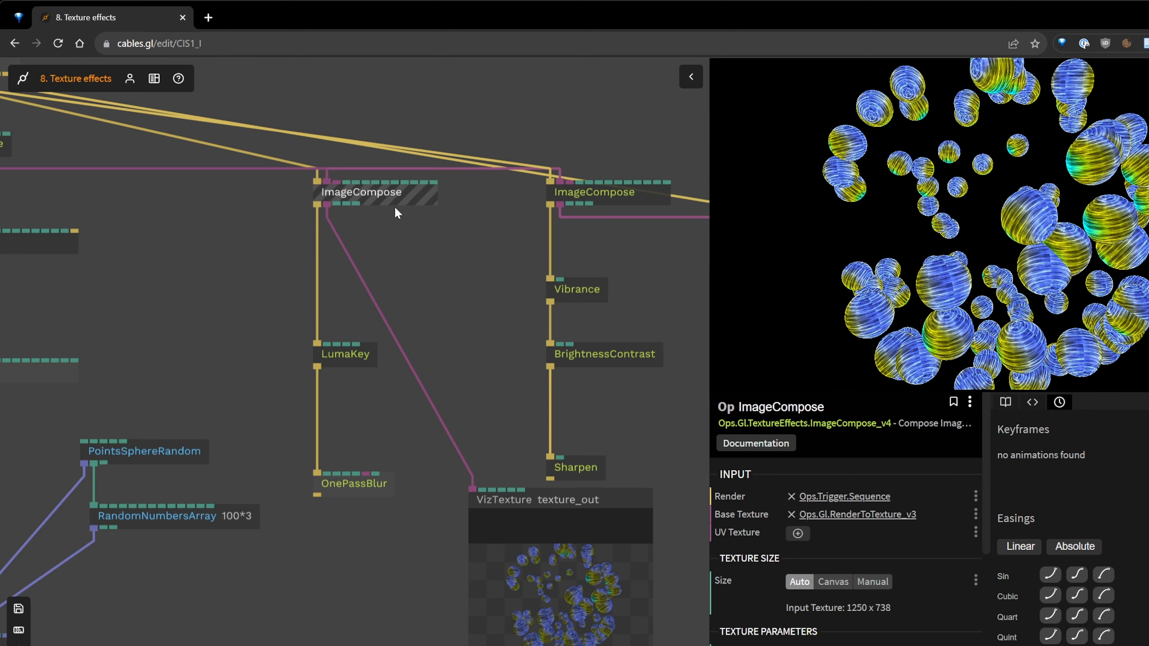
{"action": "left_click", "coordinate": [343, 488]}
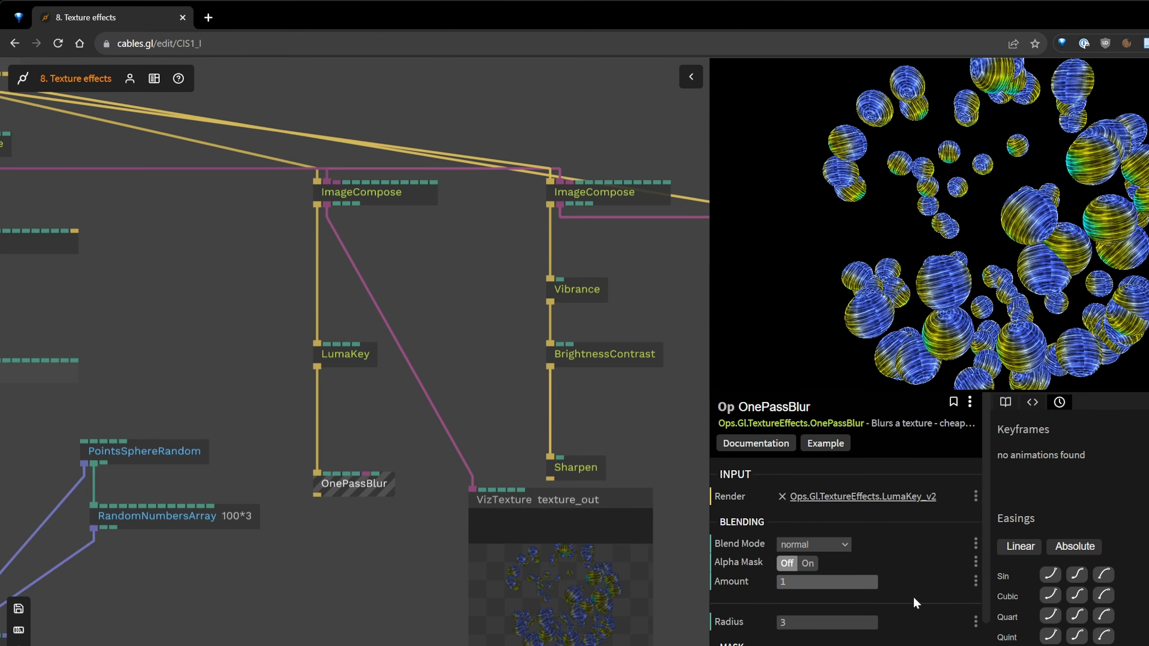
{"action": "left_click_drag", "start_coordinate": [804, 625], "coordinate": [810, 625]}
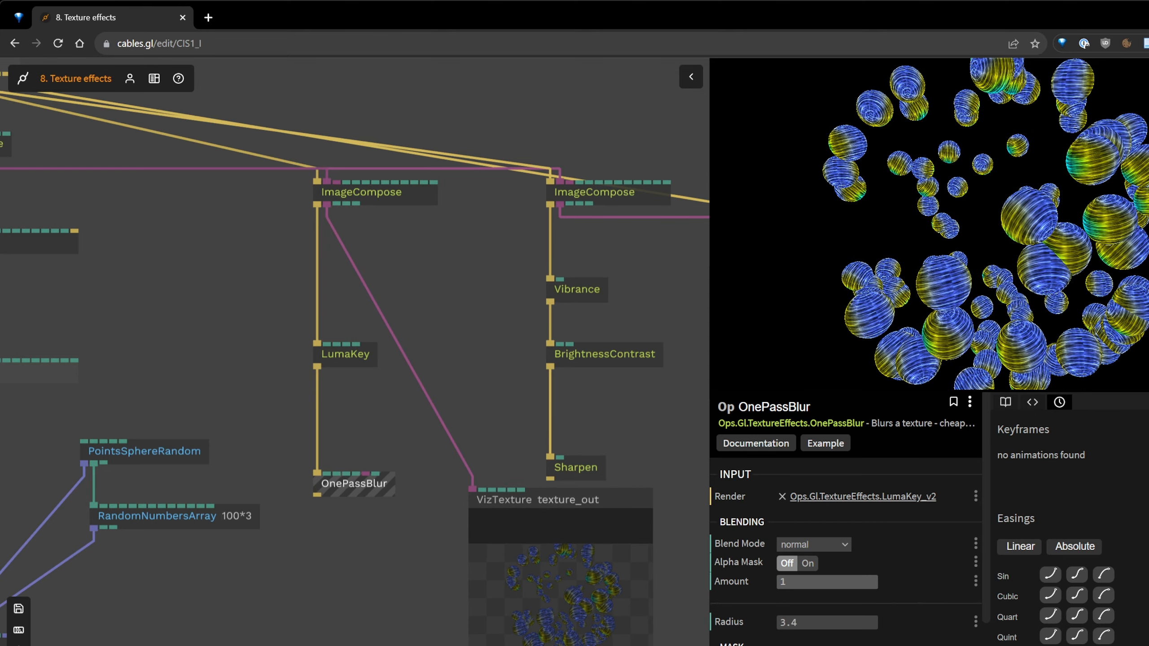
{"action": "left_click", "coordinate": [805, 625]}
{"action": "type", "text": "1"}
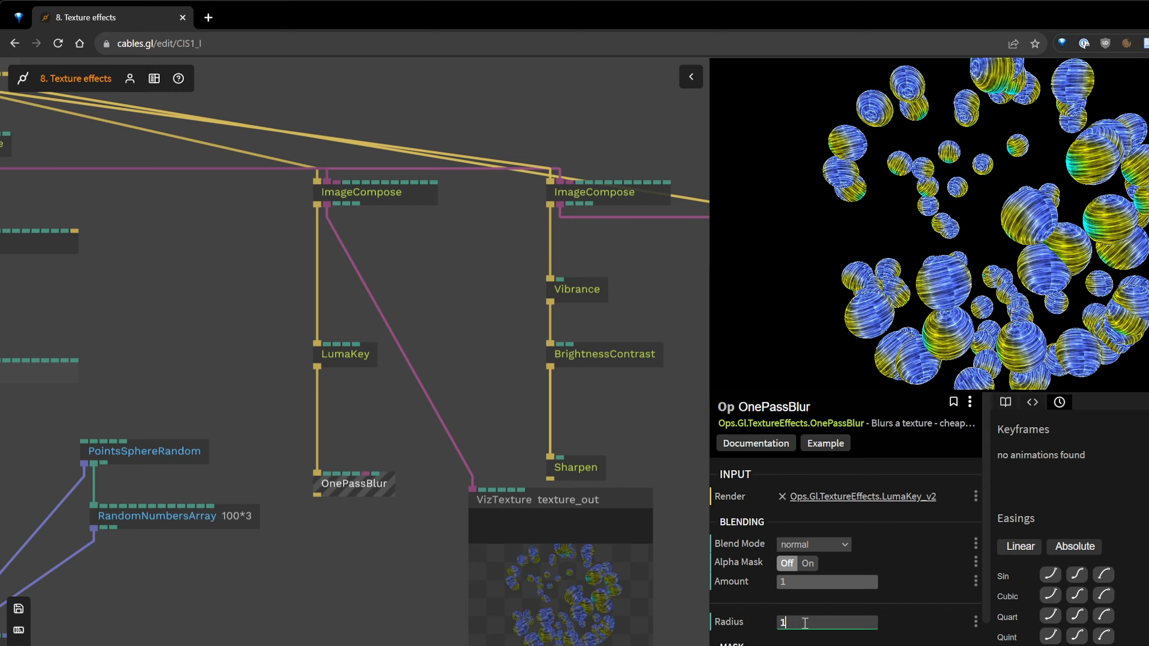
{"action": "type", "text": "0"}
{"action": "scroll", "coordinate": [581, 609], "scroll_direction": "up", "scroll_amount": 10}
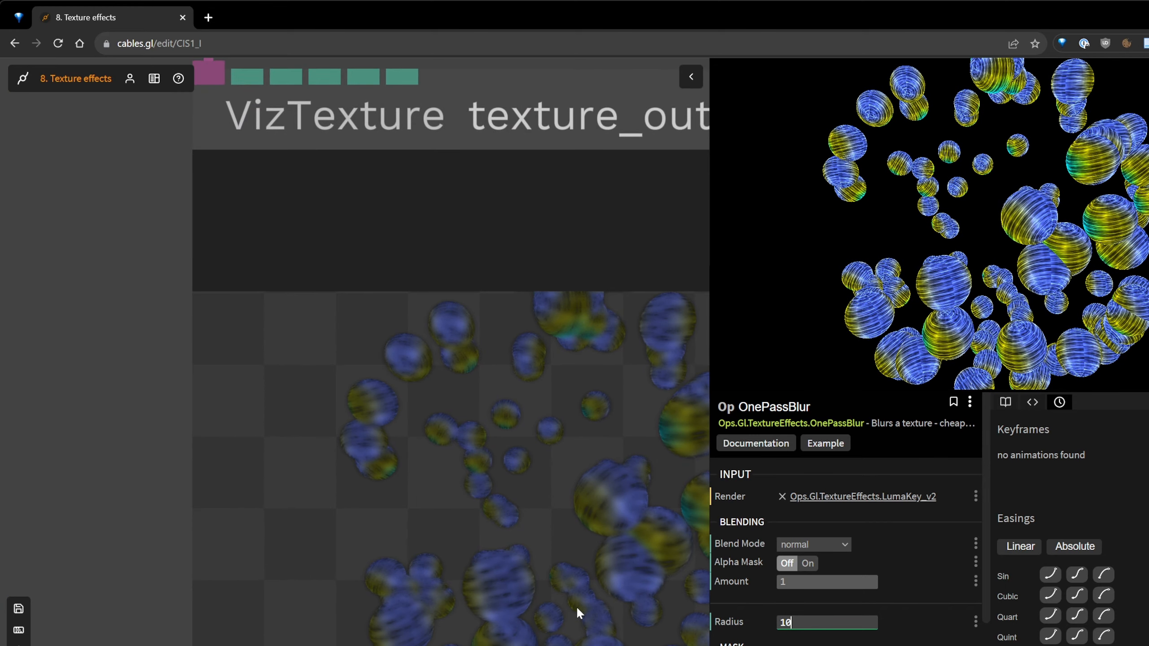
{"action": "scroll", "coordinate": [576, 605], "scroll_direction": "down", "scroll_amount": 10}
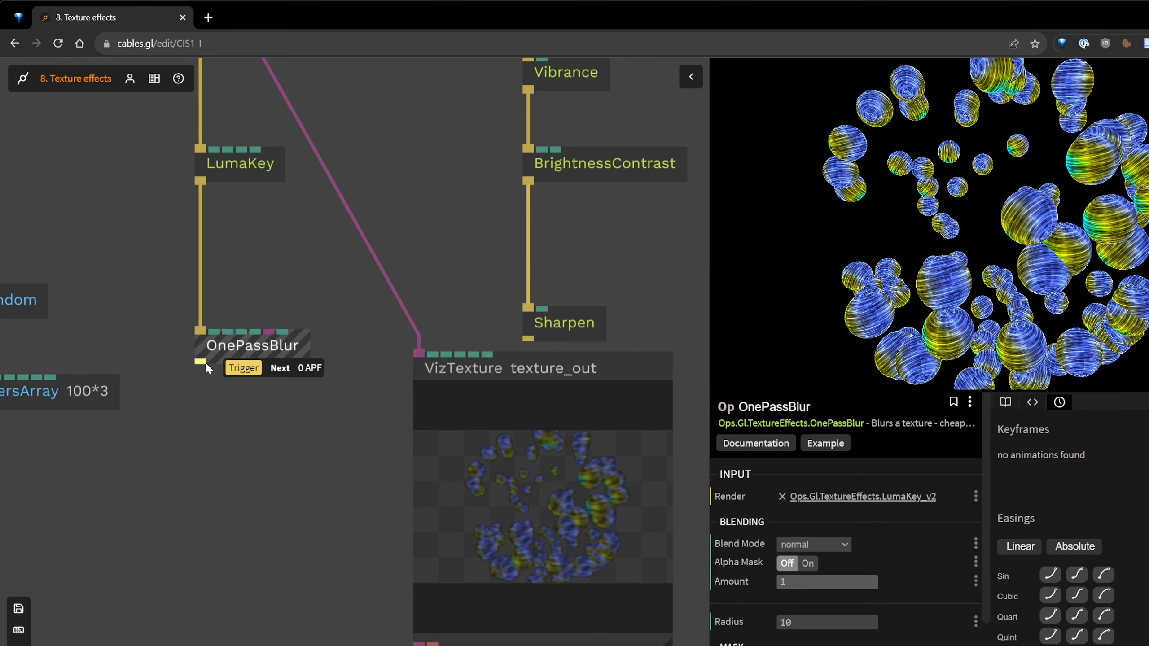
Add a Vibrance op to OnePassBlur's trigger output, placed below OnePassBlur.
{"action": "left_click_drag", "start_coordinate": [205, 361], "coordinate": [196, 482]}
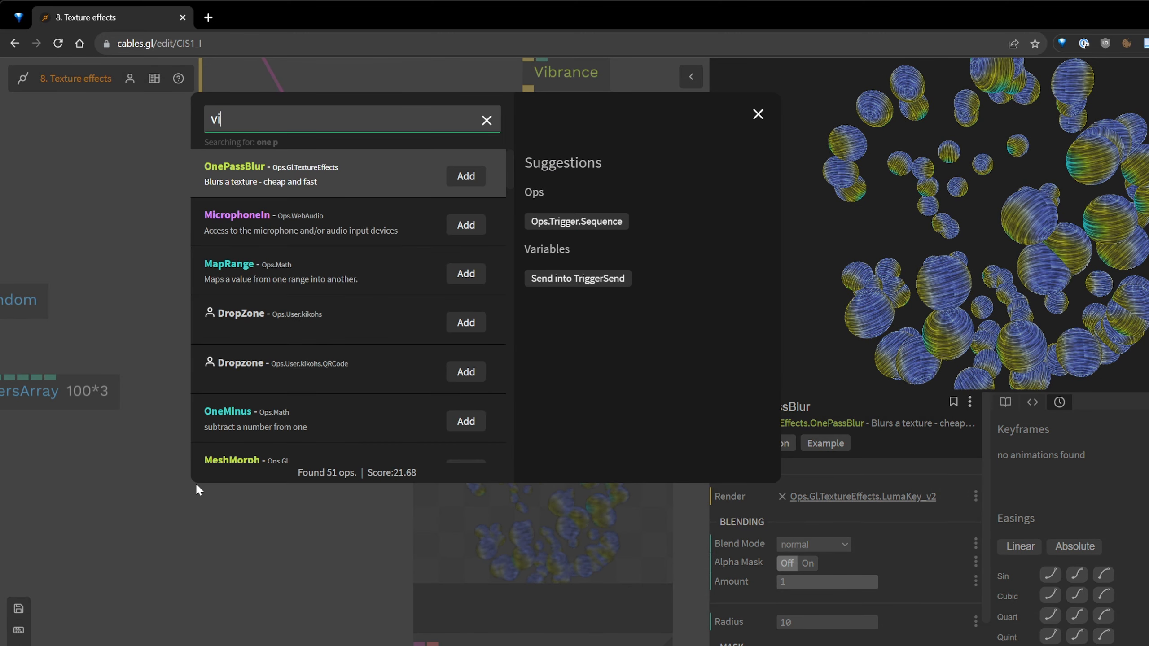
{"action": "type", "text": "vibr"}
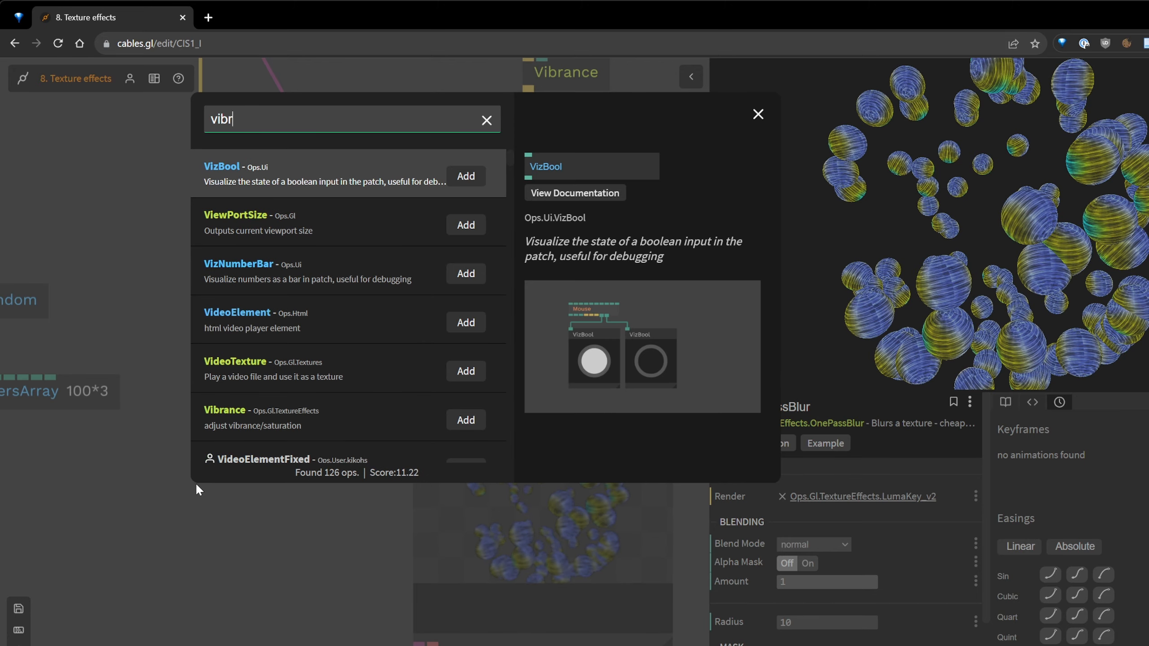
{"action": "type", "text": "a"}
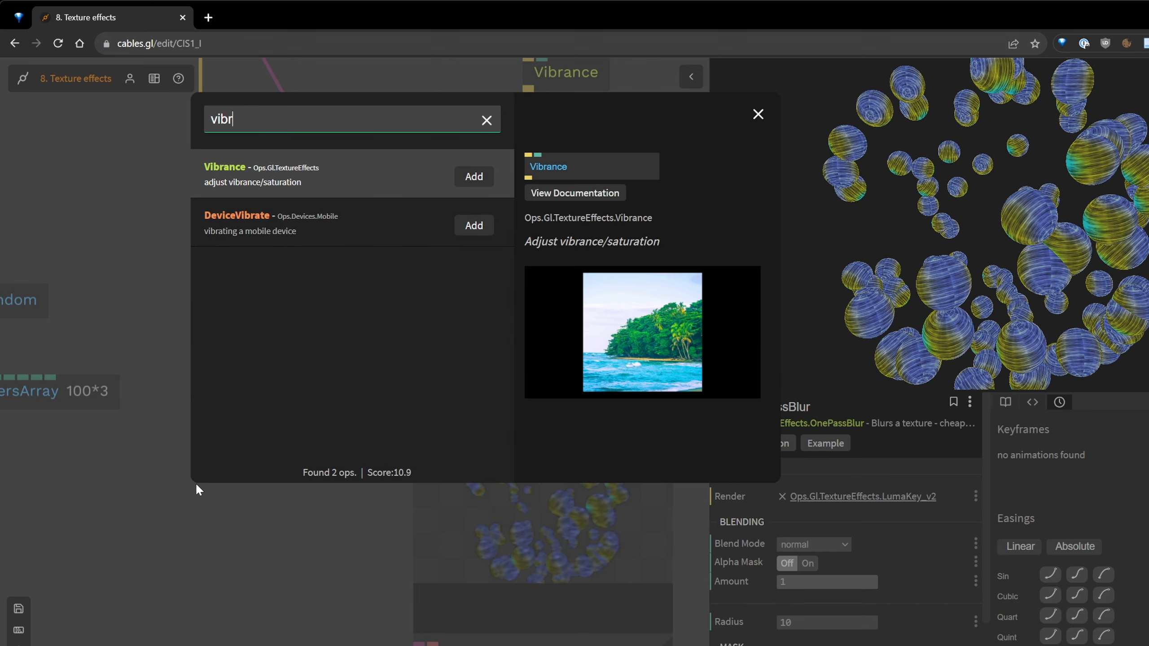
{"action": "key", "text": "Return"}
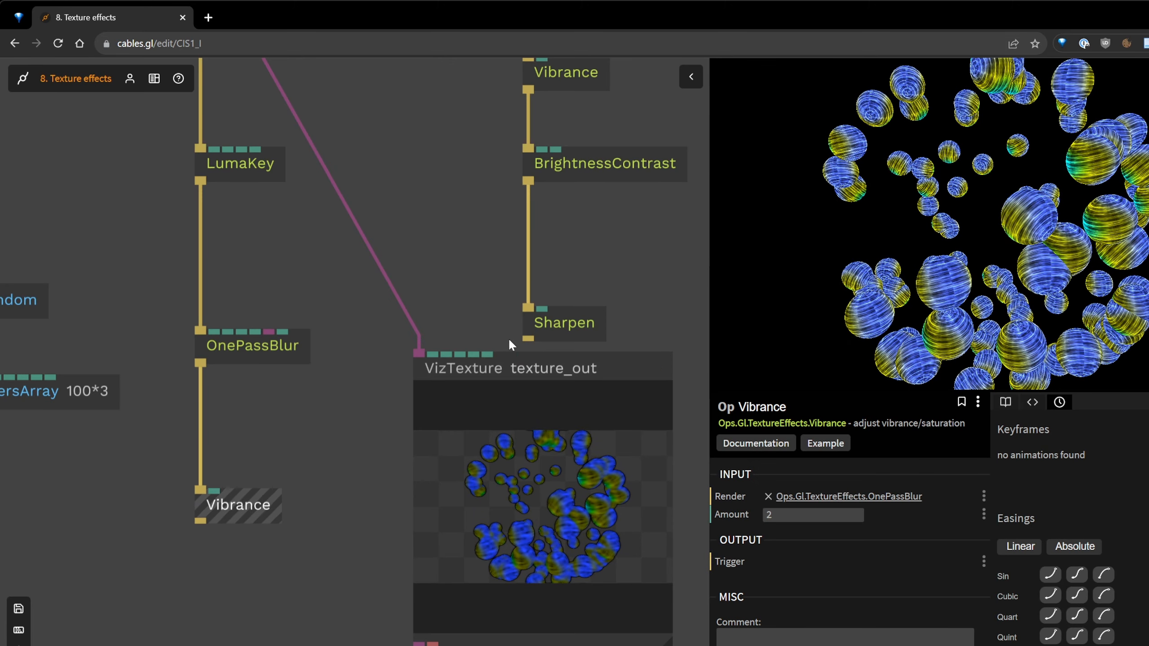
Move the VizTexture preview closer to the LumaKey chain, inspect the texture, and place the preview diagonally below the new Vibrance.
{"action": "left_click_drag", "start_coordinate": [509, 368], "coordinate": [345, 430]}
{"action": "scroll", "coordinate": [371, 596], "scroll_direction": "up", "scroll_amount": 4}
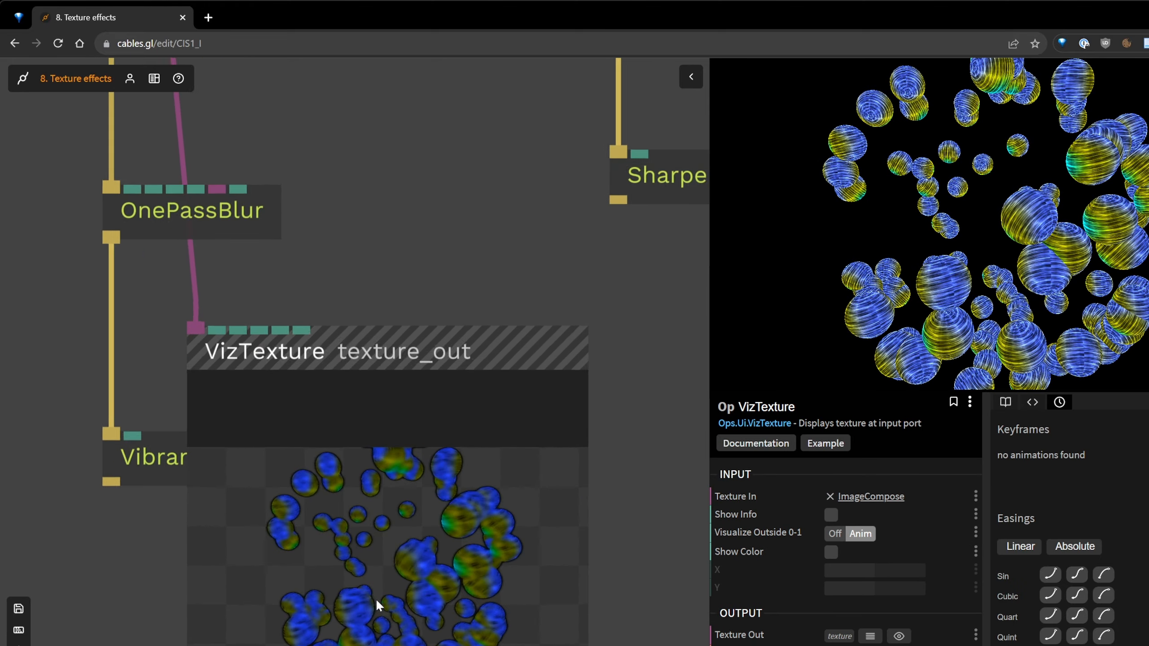
{"action": "scroll", "coordinate": [359, 533], "scroll_direction": "down", "scroll_amount": 1}
{"action": "scroll", "coordinate": [359, 490], "scroll_direction": "down", "scroll_amount": 5}
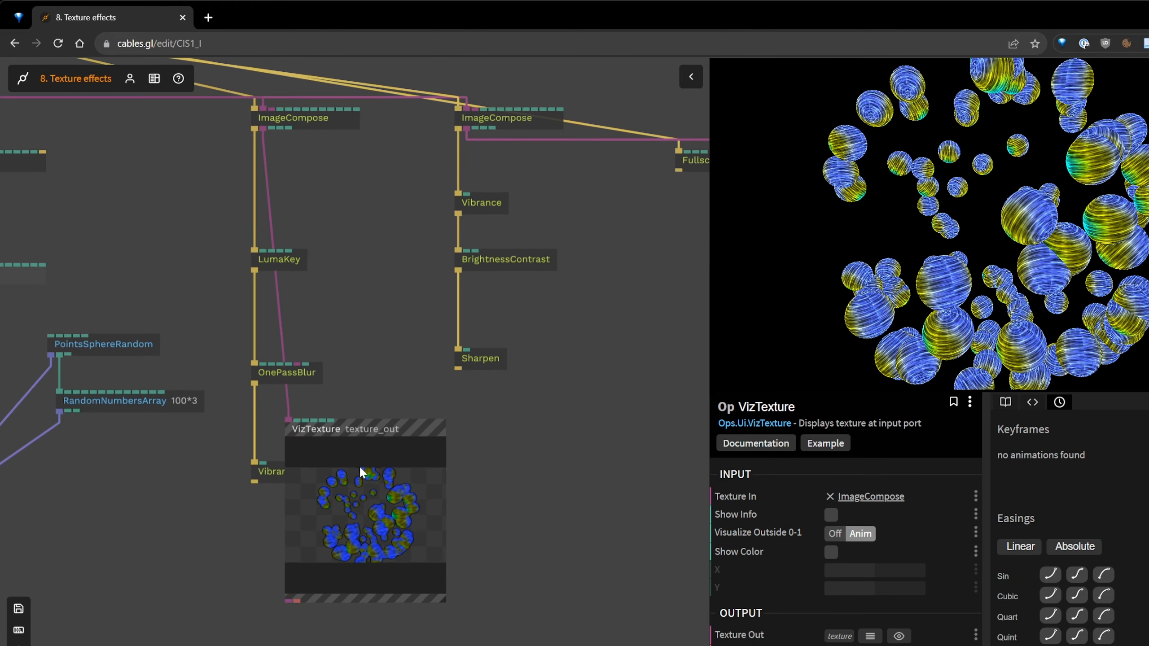
{"action": "left_click_drag", "start_coordinate": [368, 429], "coordinate": [418, 497]}
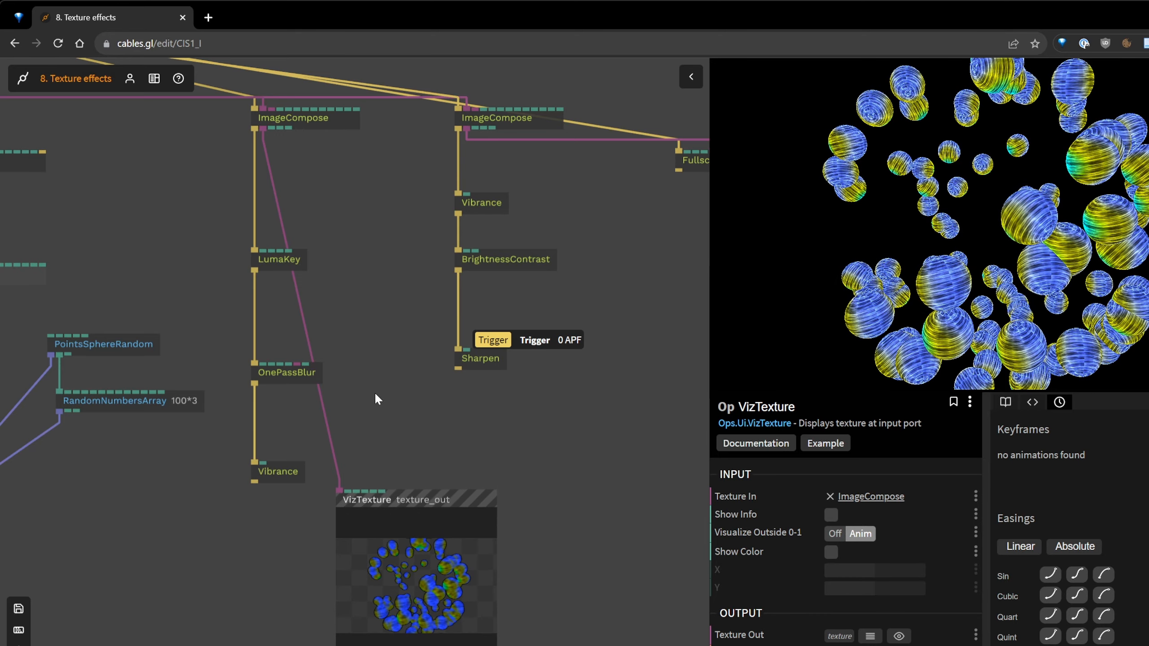
Copy the DrawImage op from the earlier ImageCompose chain with the beach image and paste it below Sharpen.
{"action": "scroll", "coordinate": [376, 392], "scroll_direction": "down", "scroll_amount": 2}
{"action": "left_click_drag", "start_coordinate": [419, 414], "coordinate": [632, 467]}
{"action": "scroll", "coordinate": [309, 594], "scroll_direction": "down", "scroll_amount": 1}
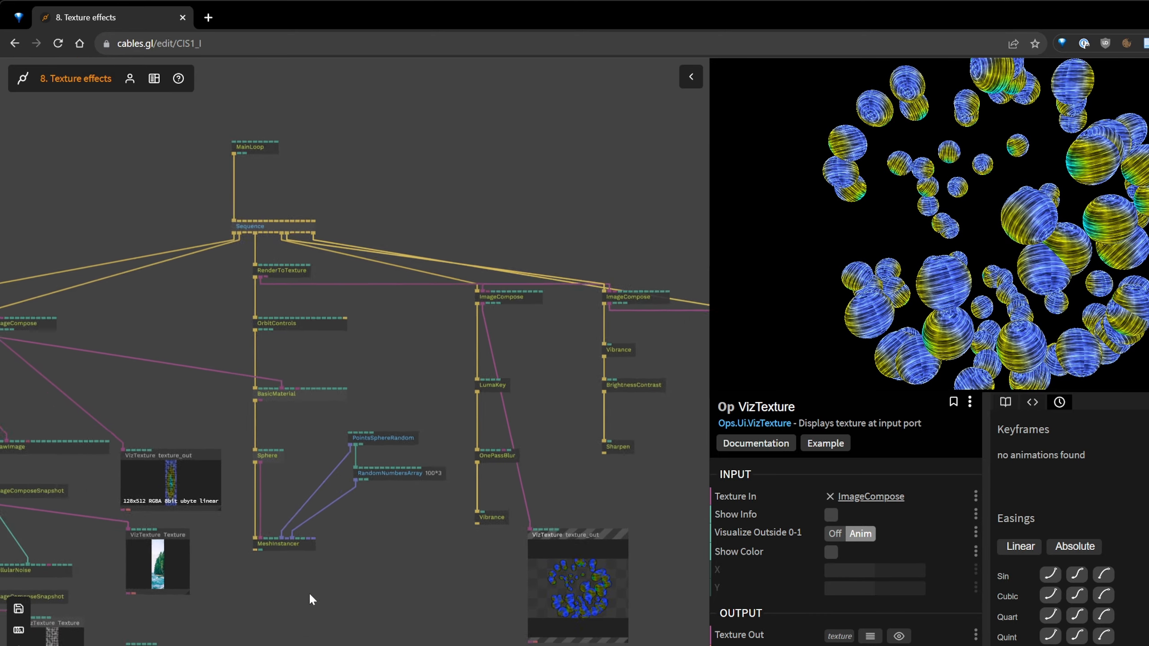
{"action": "scroll", "coordinate": [317, 595], "scroll_direction": "down", "scroll_amount": 1}
{"action": "left_click", "coordinate": [168, 451]}
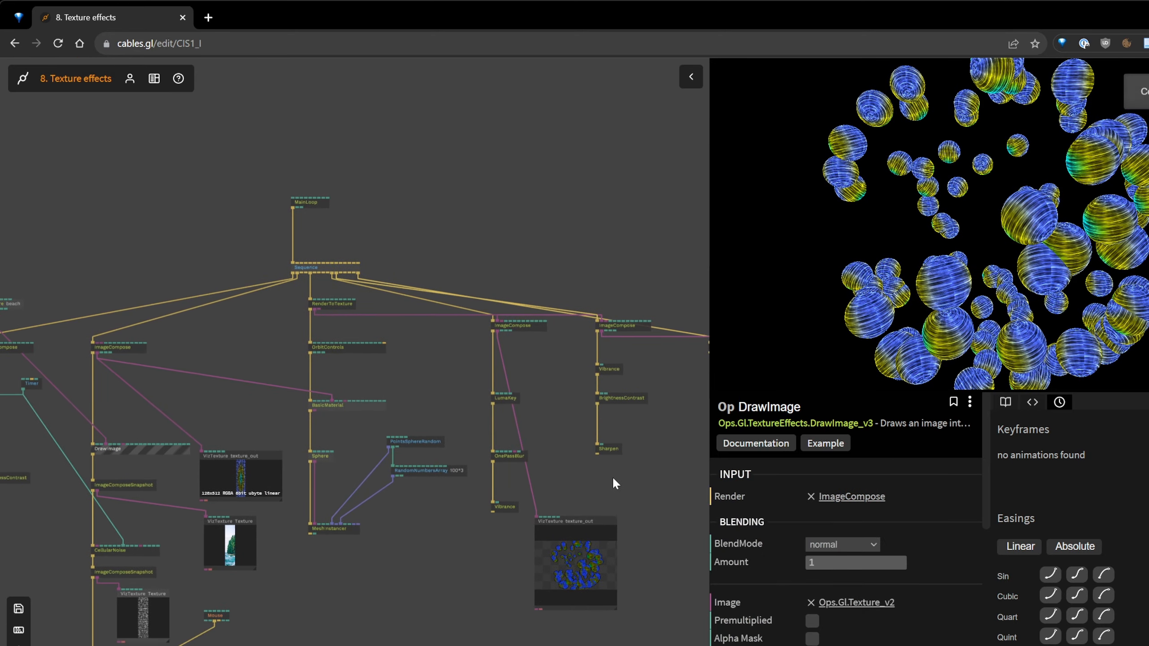
{"action": "scroll", "coordinate": [607, 480], "scroll_direction": "up", "scroll_amount": 2}
{"action": "left_click_drag", "start_coordinate": [606, 481], "coordinate": [526, 474]}
{"action": "scroll", "coordinate": [529, 479], "scroll_direction": "up", "scroll_amount": 2}
{"action": "key", "text": "ctrl+v"}
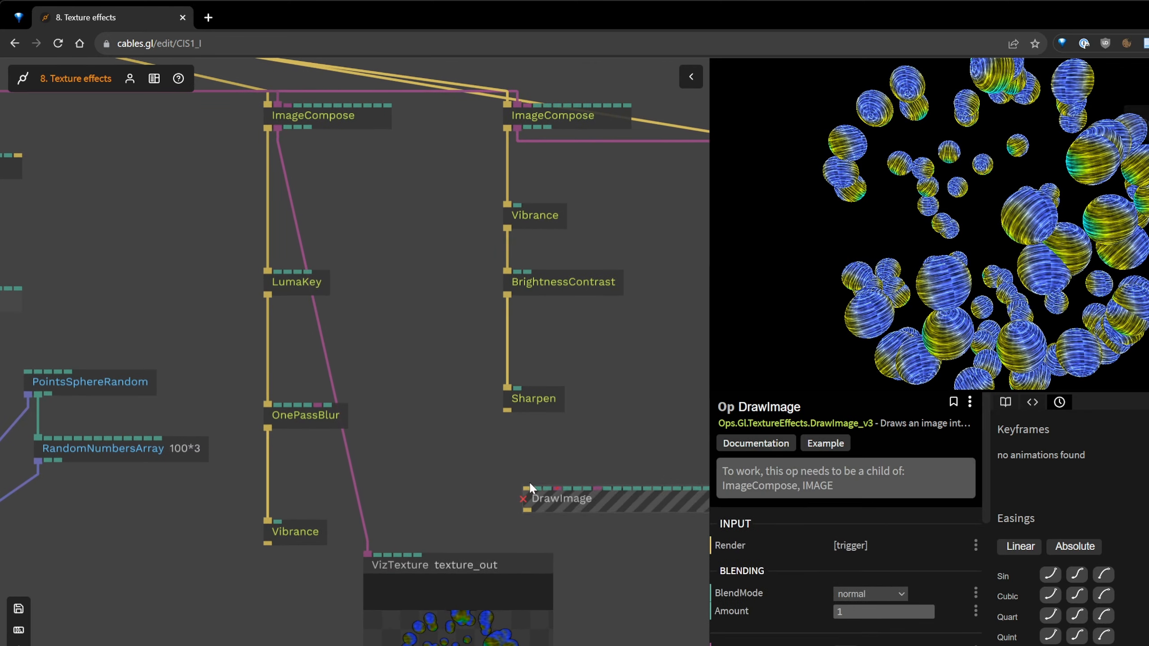
Trigger the pasted DrawImage from Sharpen with the LumaKey ImageCompose's texture as its Image, and set its BlendMode to add.
{"action": "left_click_drag", "start_coordinate": [507, 412], "coordinate": [507, 488]}
{"action": "left_click_drag", "start_coordinate": [277, 129], "coordinate": [604, 512]}
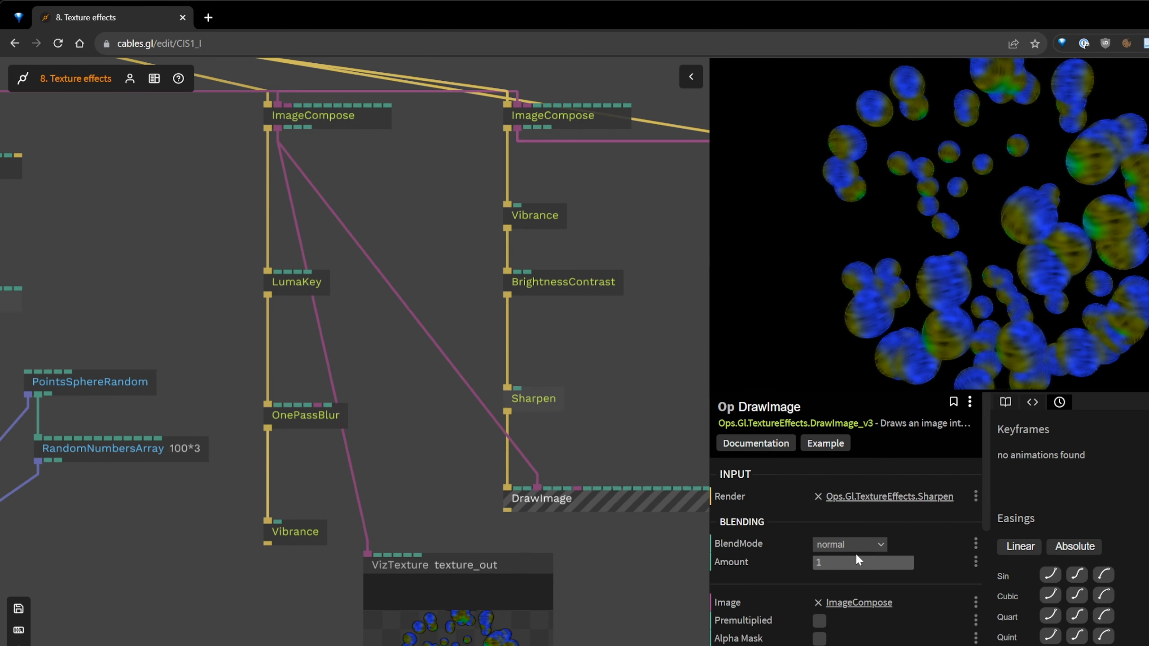
{"action": "left_click", "coordinate": [842, 622]}
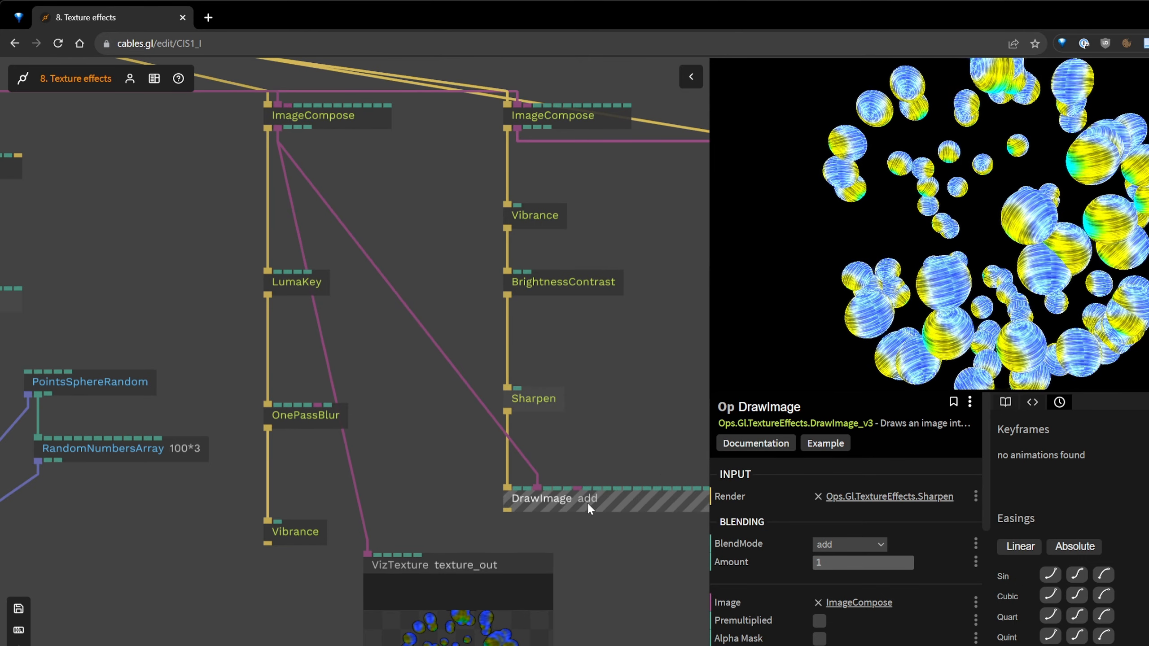
Compare normal and add BlendMode on DrawImage, leaving it on add, and move Sharpen up closer to BrightnessContrast.
{"action": "left_click", "coordinate": [835, 559]}
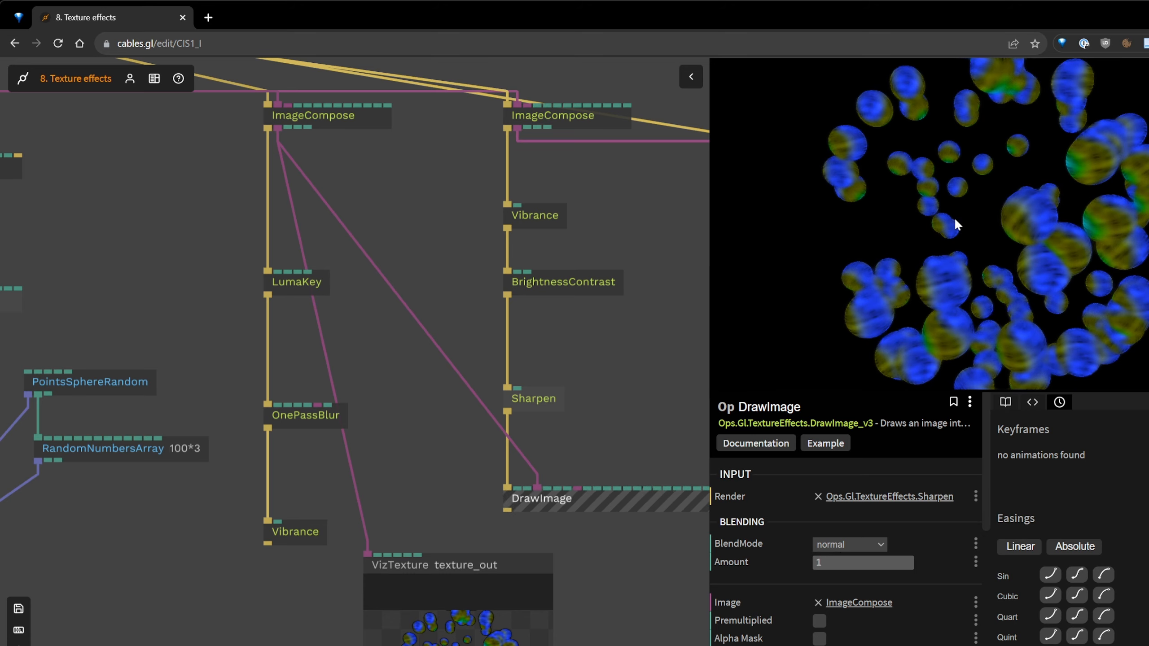
{"action": "left_click_drag", "start_coordinate": [632, 364], "coordinate": [563, 287]}
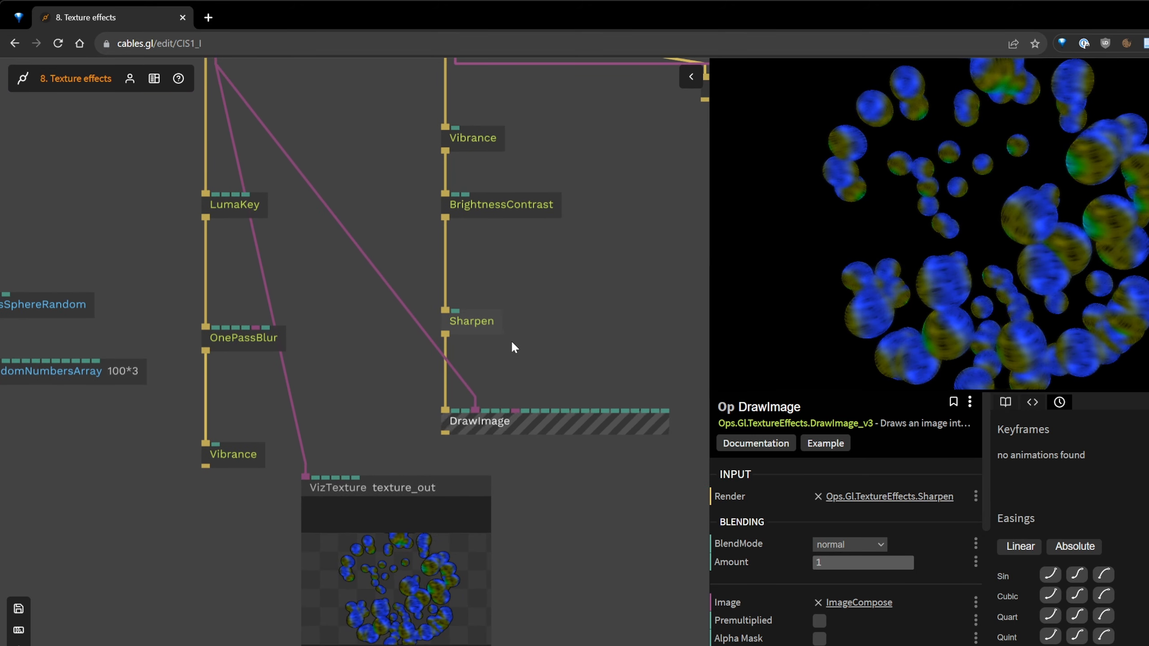
{"action": "left_click_drag", "start_coordinate": [490, 317], "coordinate": [490, 283]}
{"action": "left_click", "coordinate": [540, 424]}
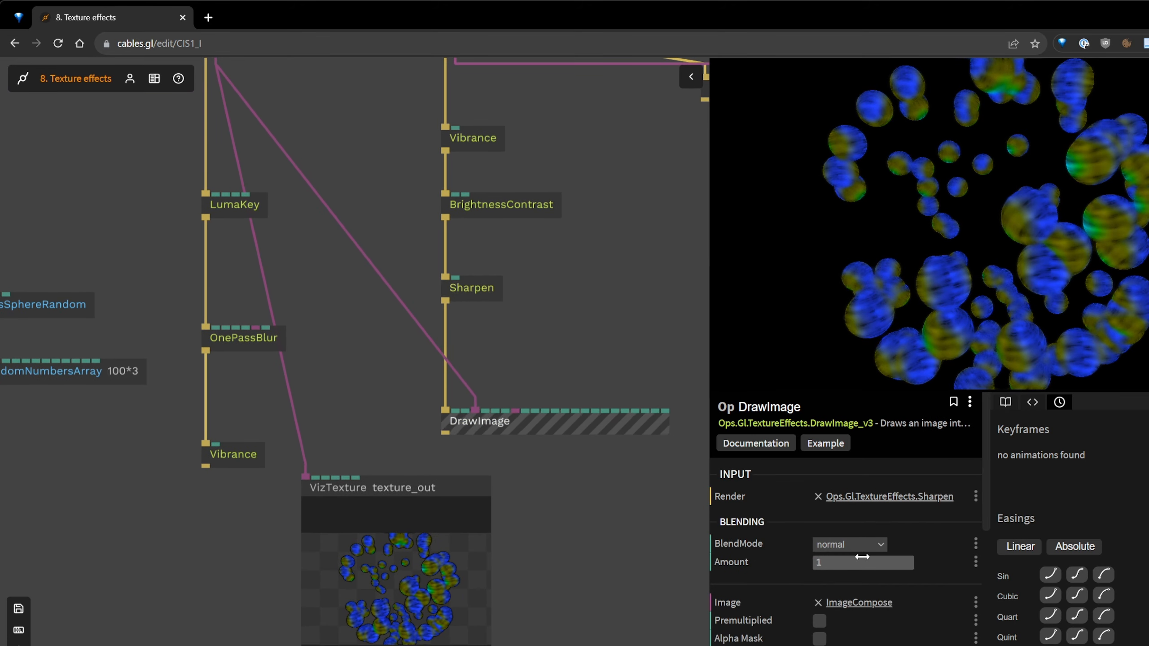
{"action": "left_click", "coordinate": [861, 545]}
{"action": "left_click", "coordinate": [836, 621]}
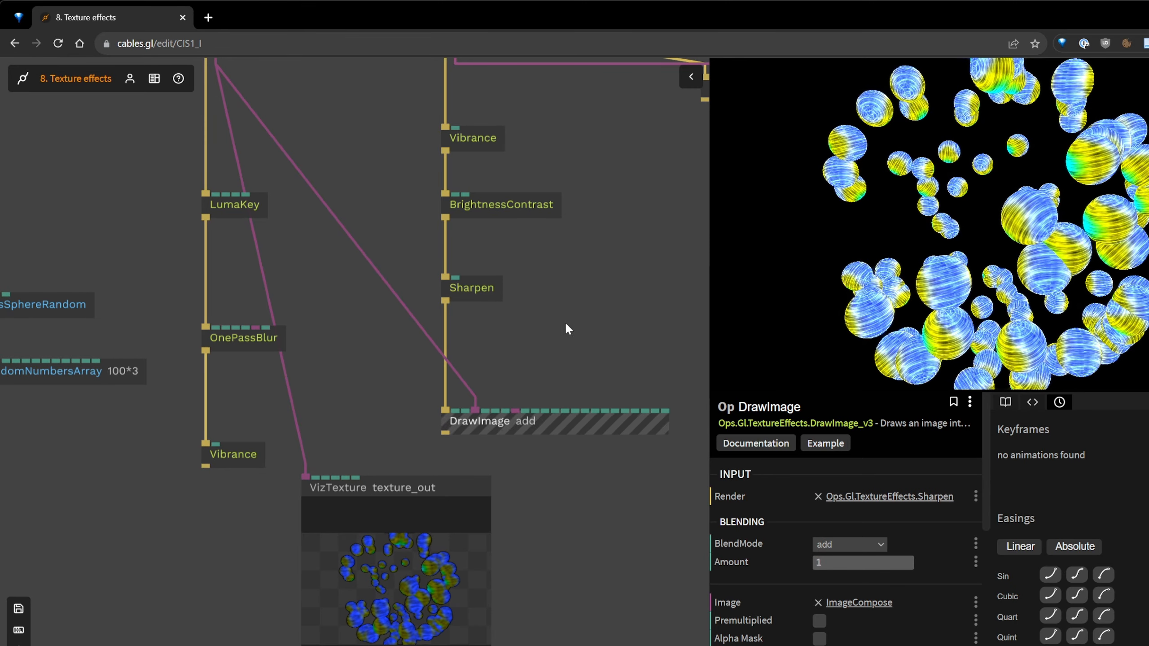
Unlink DrawImage from Sharpen's trigger to compare the render without the added image, and reconnect the two ops.
{"action": "right_click", "coordinate": [446, 322]}
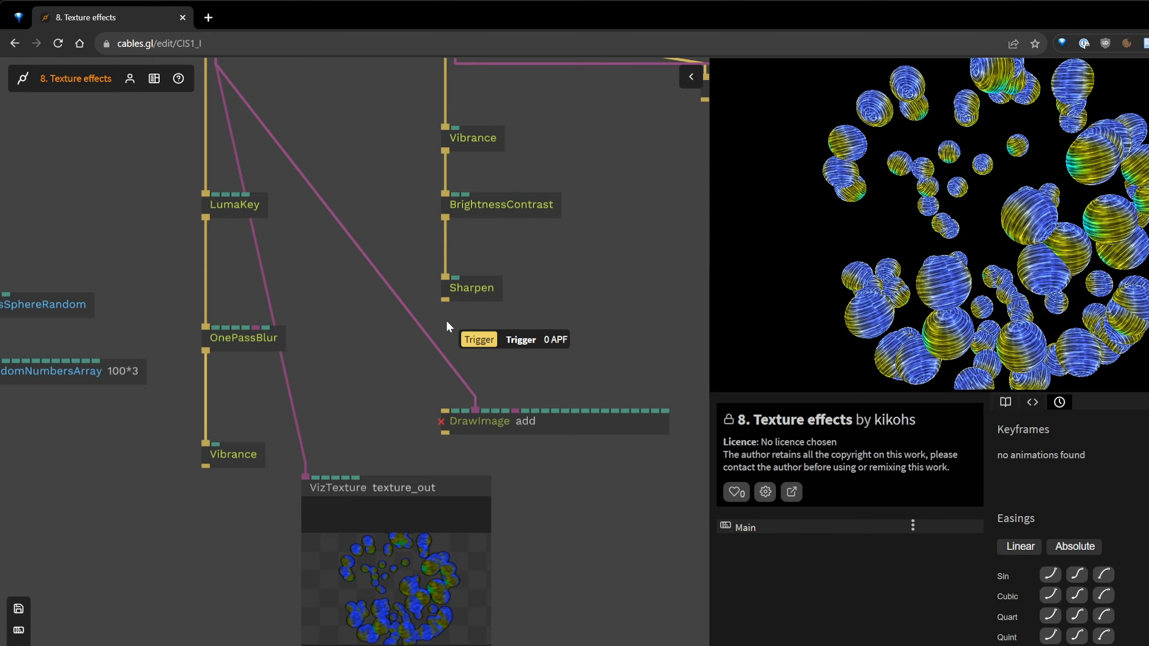
{"action": "left_click", "coordinate": [800, 263]}
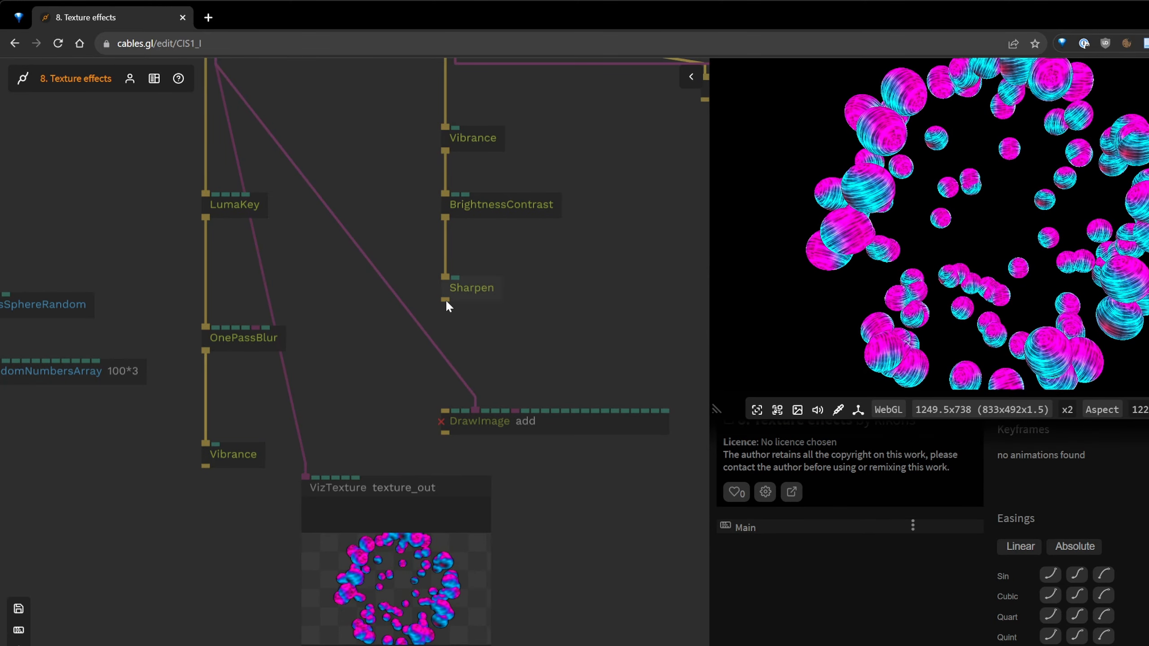
{"action": "left_click_drag", "start_coordinate": [445, 299], "coordinate": [445, 410]}
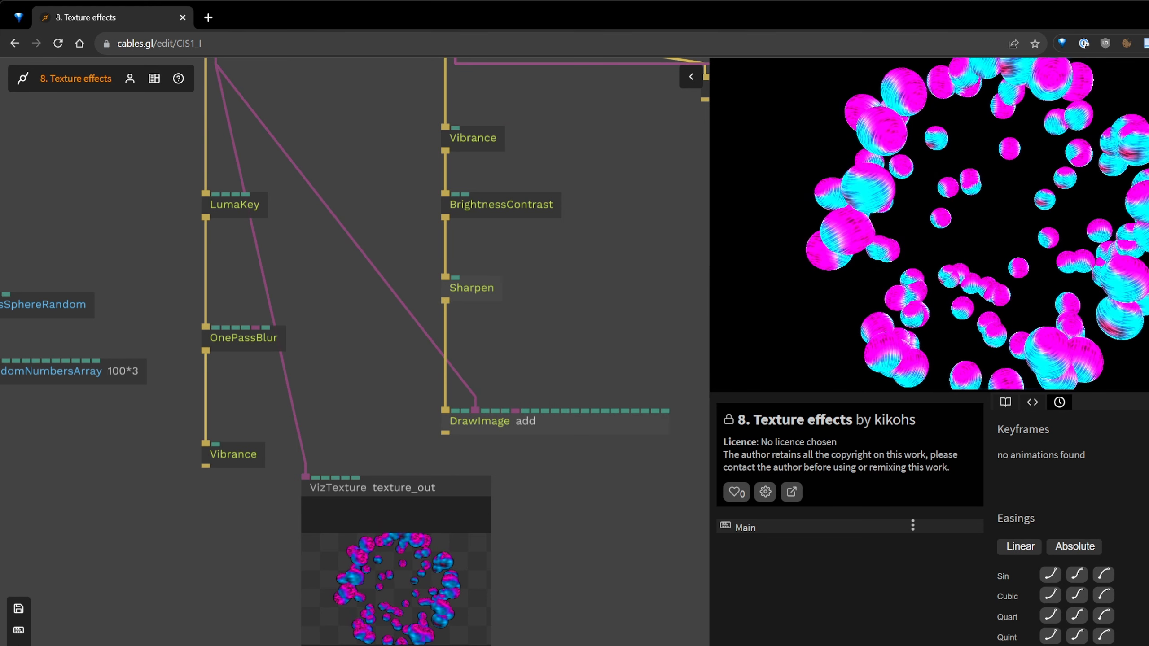
Try an Amount of 0.57 on DrawImage and adjust the Amount of the Vibrance below OnePassBlur to 1.17.
{"action": "left_click", "coordinate": [563, 429]}
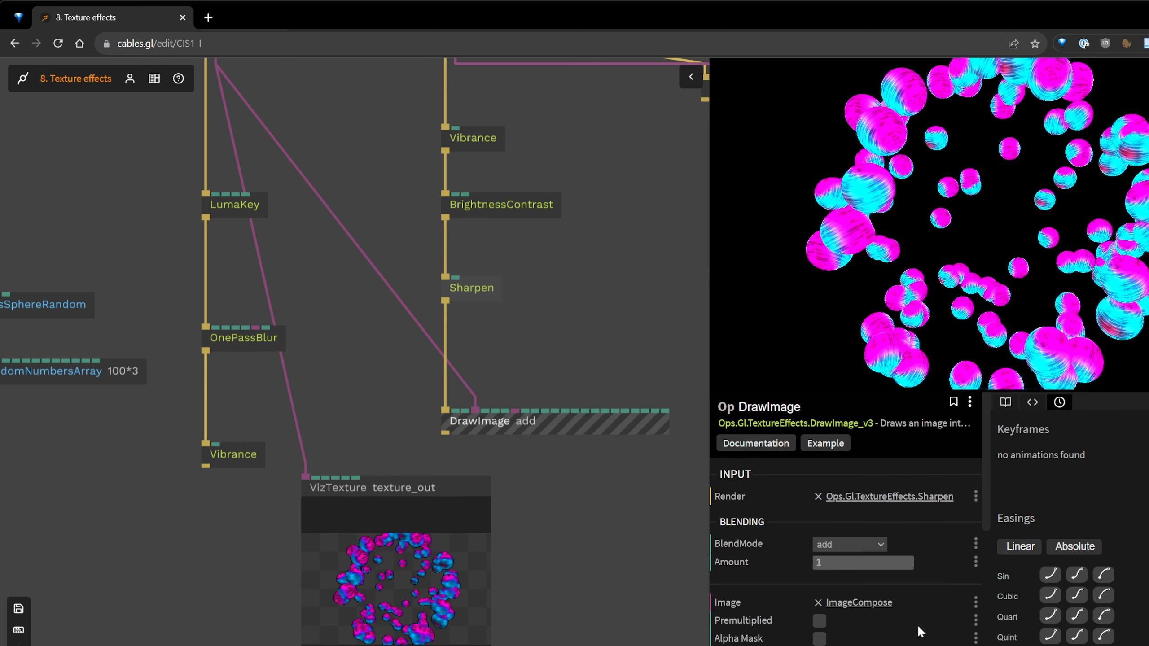
{"action": "scroll", "coordinate": [879, 612], "scroll_direction": "down", "scroll_amount": 1}
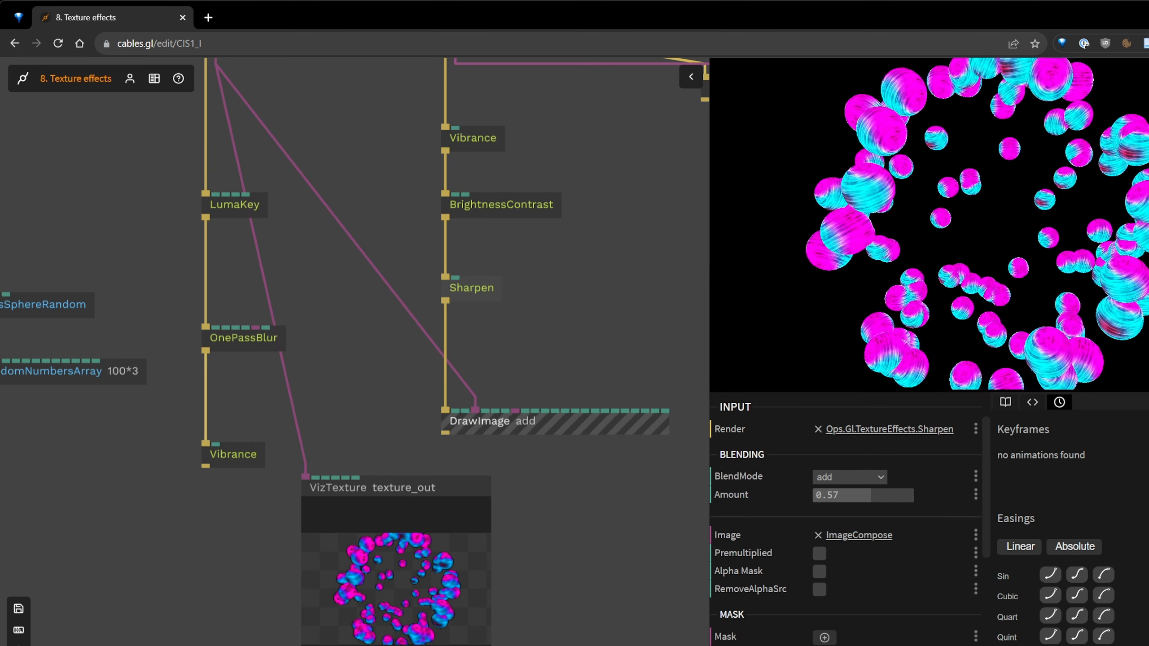
{"action": "left_click", "coordinate": [206, 461]}
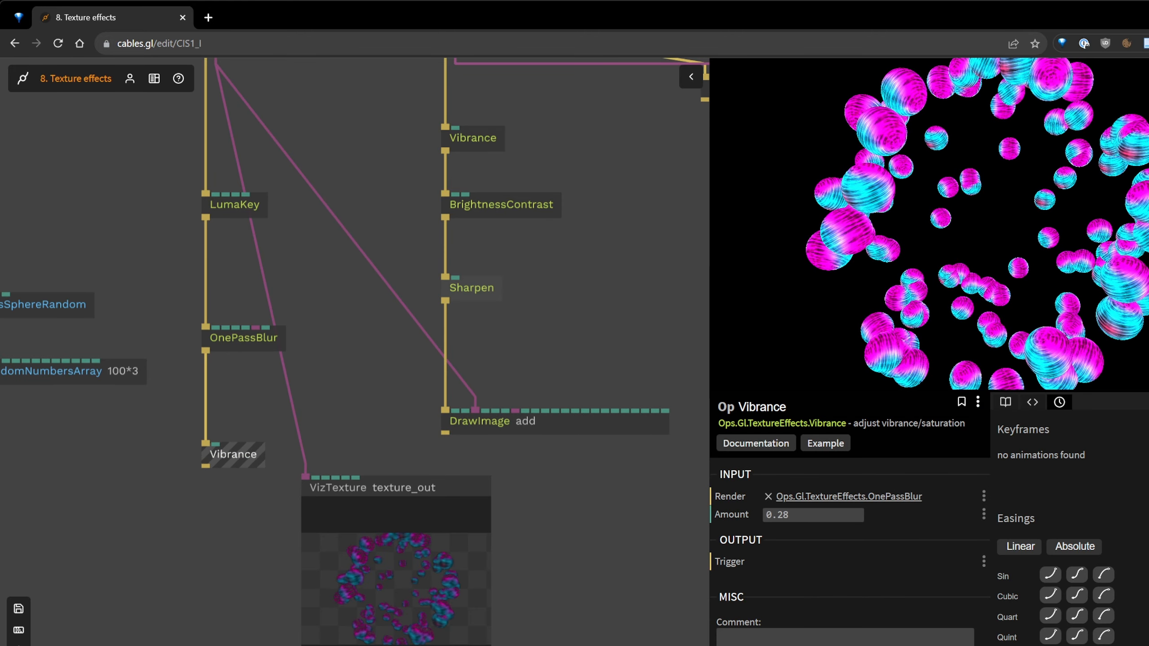
Set OnePassBlur's Radius to 3 and LumaKey's Threshold Low to 0.215.
{"action": "left_click", "coordinate": [257, 349]}
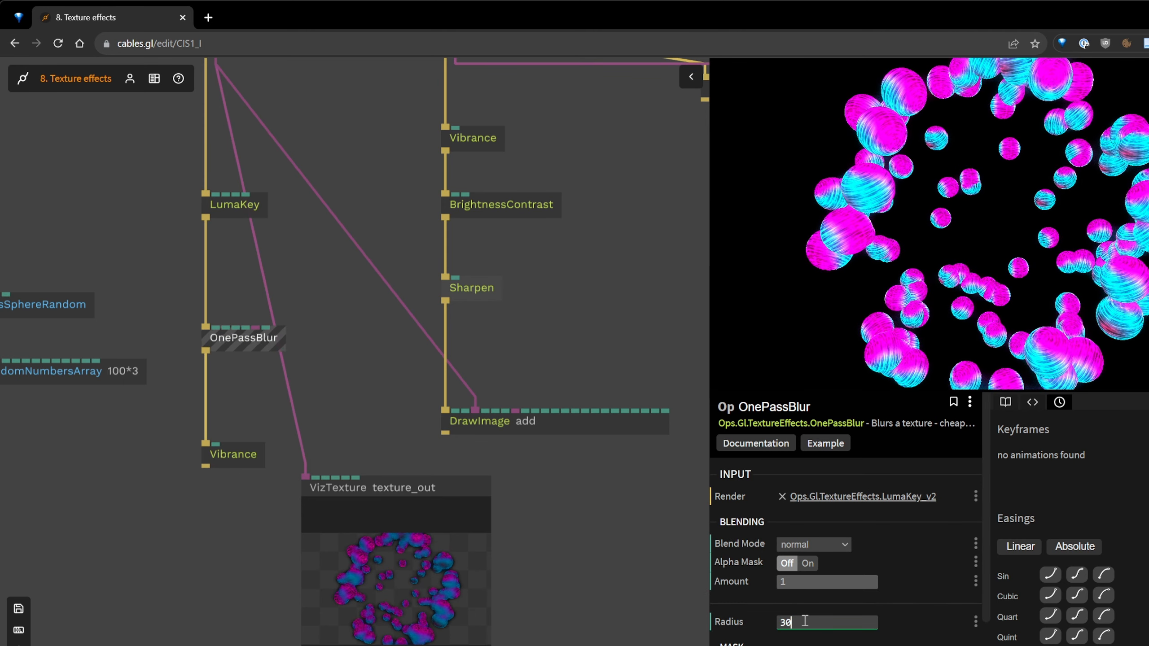
{"action": "key", "text": "BackSpace"}
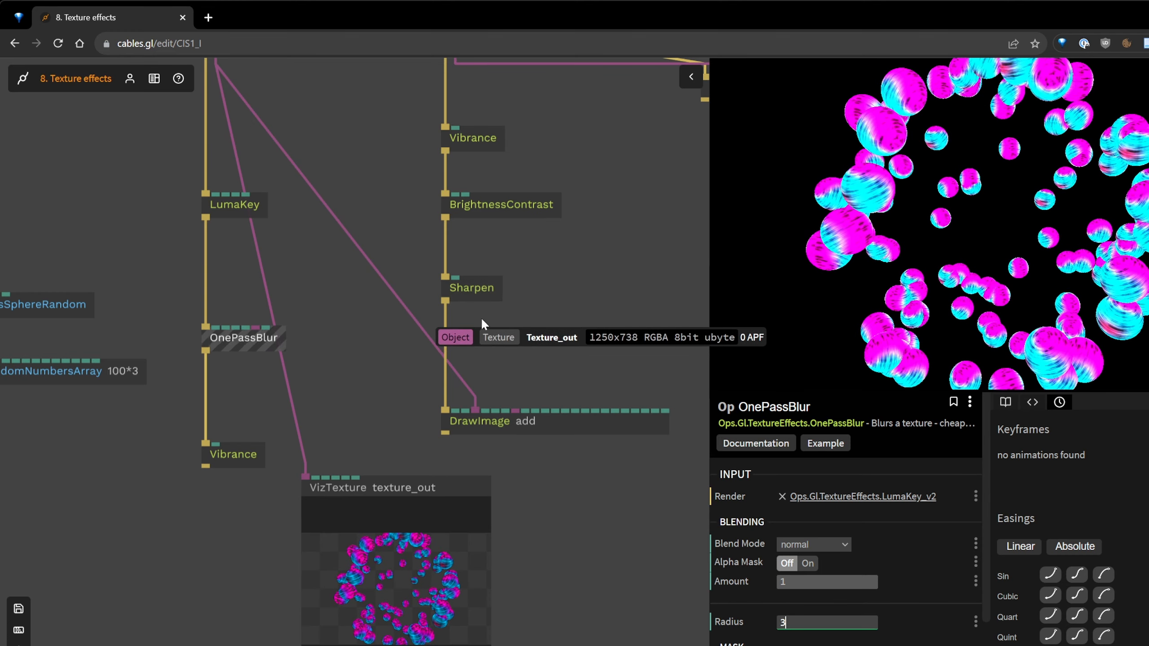
{"action": "left_click", "coordinate": [221, 208]}
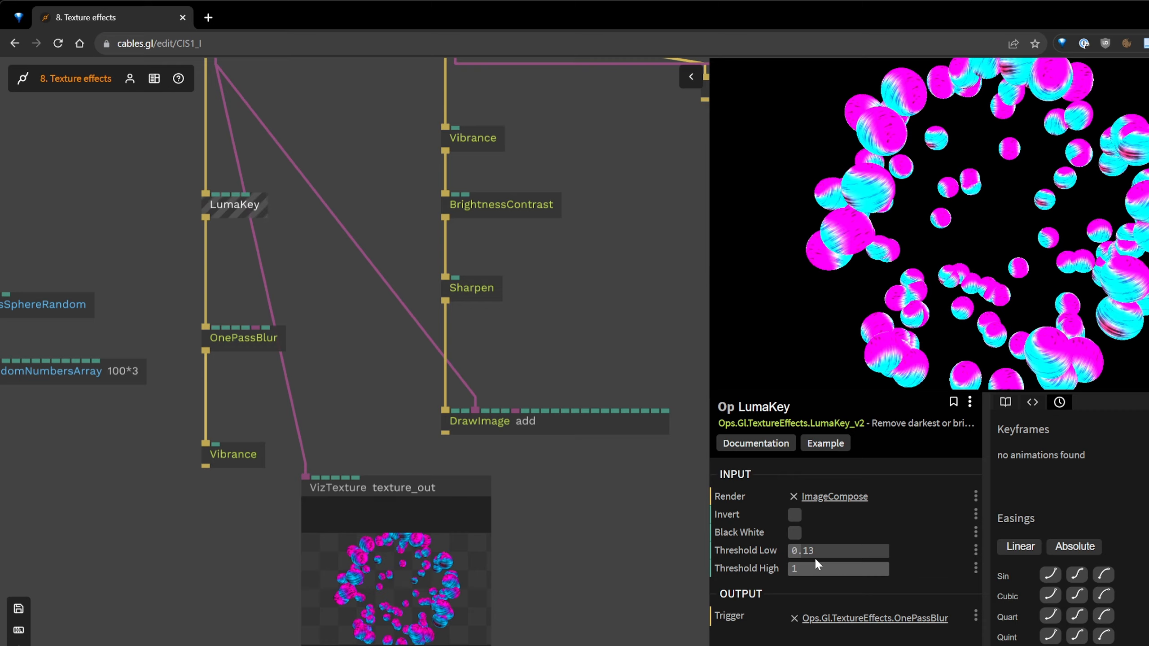
{"action": "mouse_move", "coordinate": [815, 559]}
{"action": "left_mouse_down"}
{"action": "mouse_move", "coordinate": [1062, 562]}
{"action": "mouse_move", "coordinate": [914, 569]}
{"action": "mouse_move", "coordinate": [820, 552]}
{"action": "left_mouse_up"}
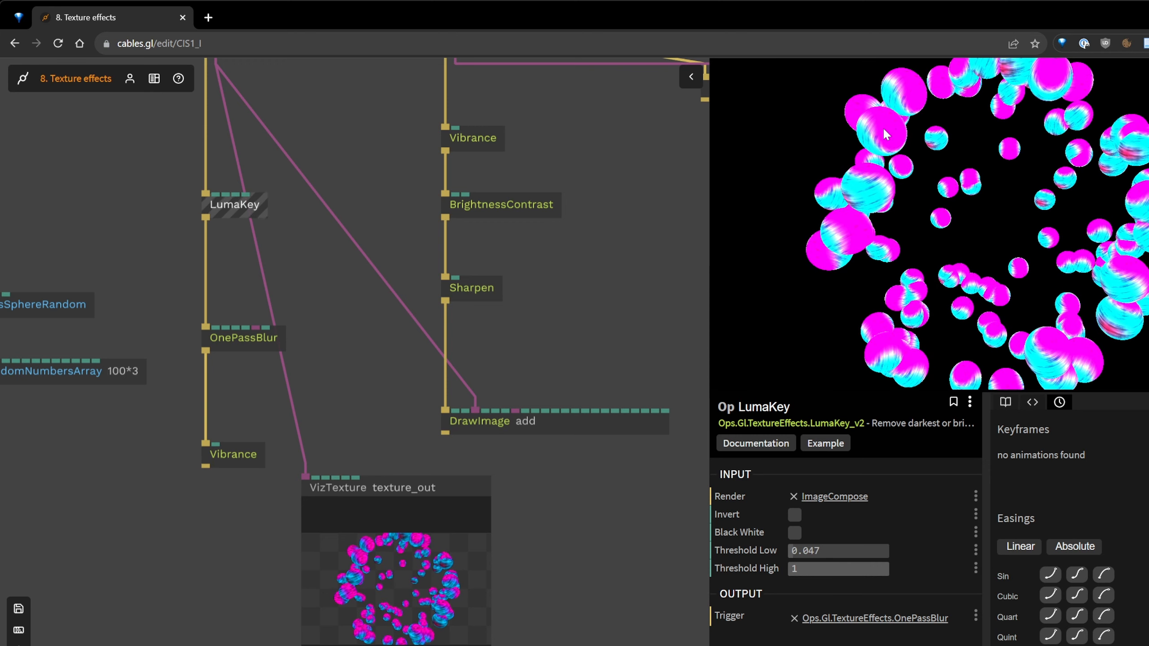
{"action": "left_click_drag", "start_coordinate": [796, 550], "coordinate": [810, 550]}
Inspect the keyed and blurred spheres up close in the VizTexture preview and compare them with the DrawImage chain.
{"action": "scroll", "coordinate": [380, 575], "scroll_direction": "up", "scroll_amount": 10}
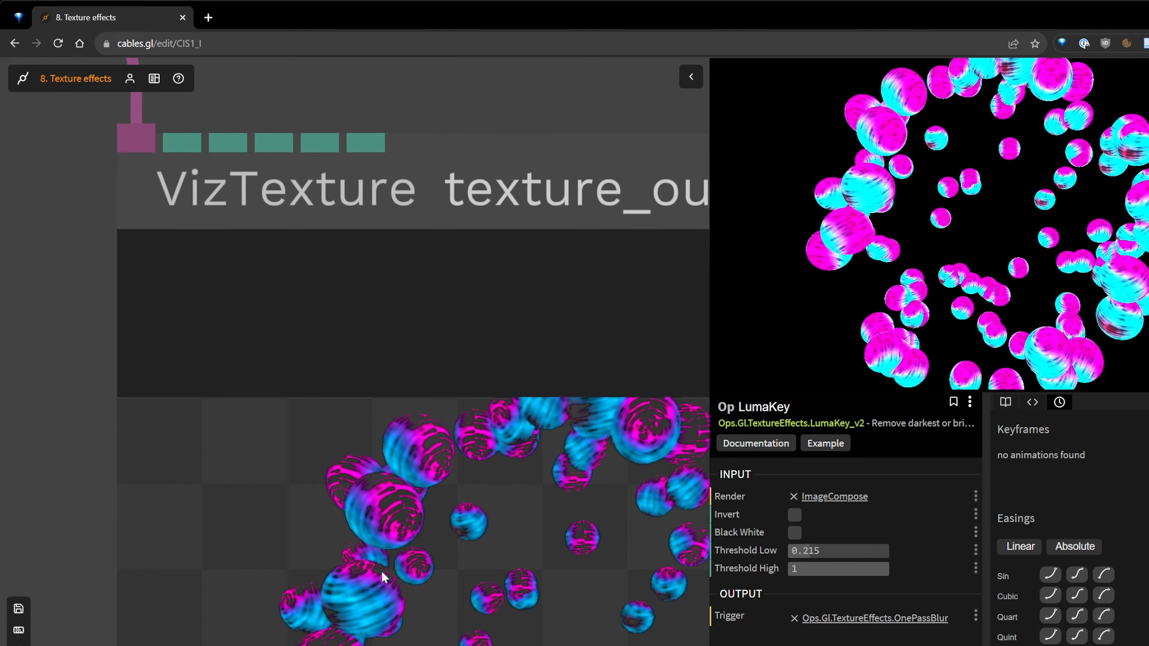
{"action": "scroll", "coordinate": [392, 485], "scroll_direction": "down", "scroll_amount": 10}
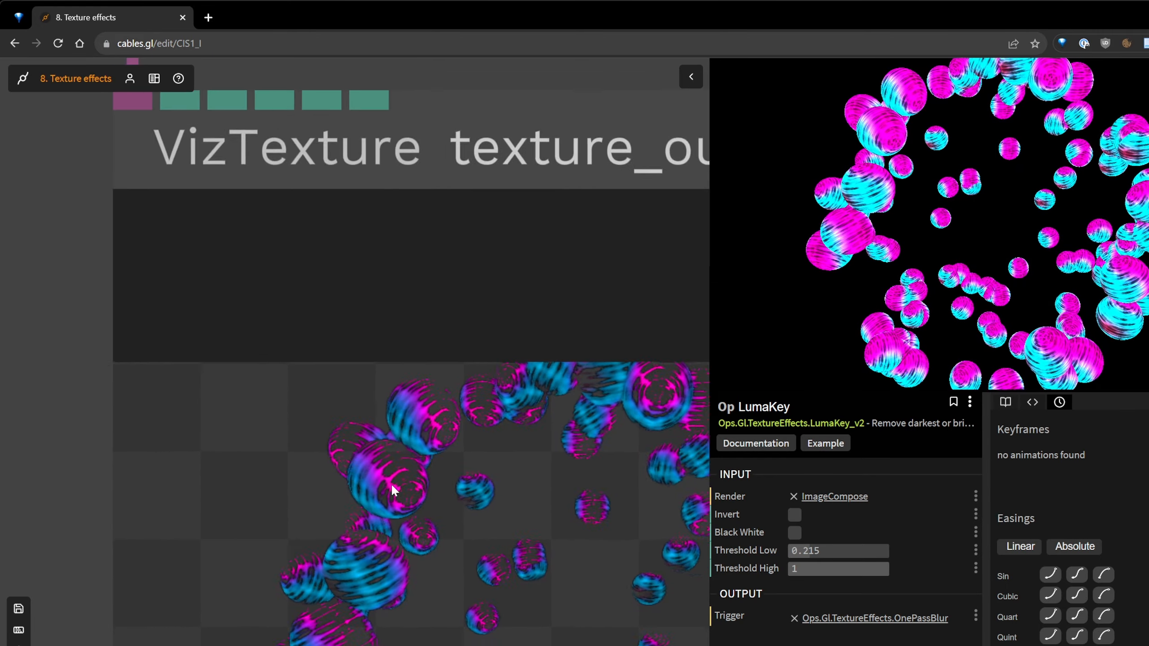
{"action": "scroll", "coordinate": [392, 485], "scroll_direction": "down", "scroll_amount": 4}
{"action": "left_click_drag", "start_coordinate": [624, 339], "coordinate": [540, 346]}
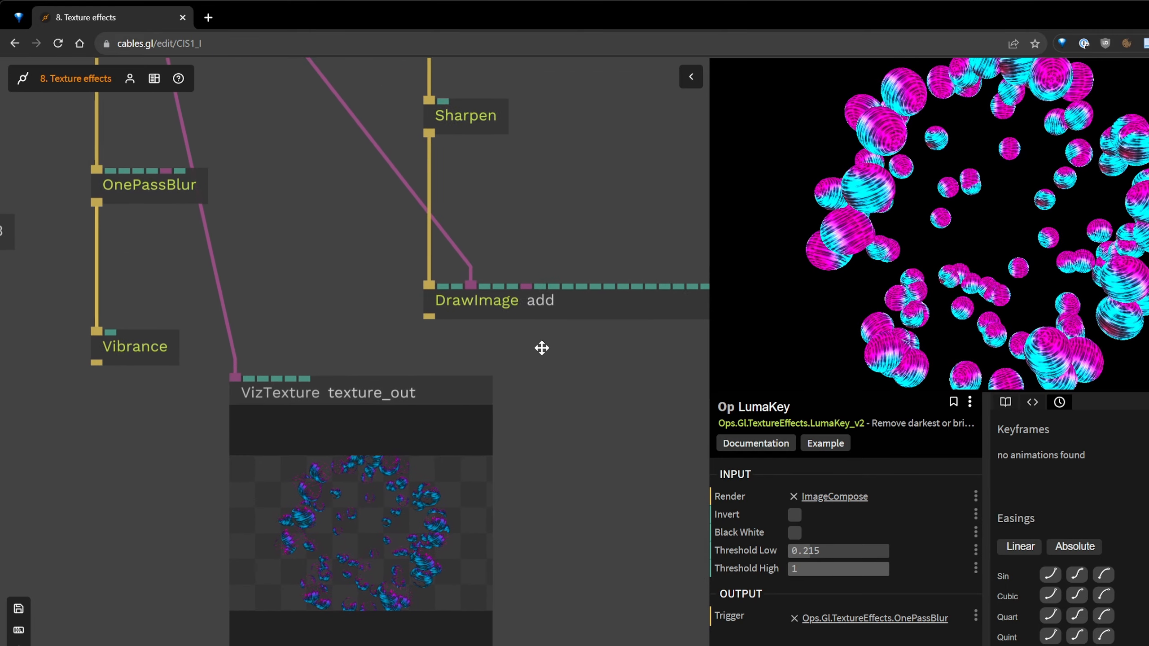
{"action": "left_click_drag", "start_coordinate": [515, 107], "coordinate": [419, 363]}
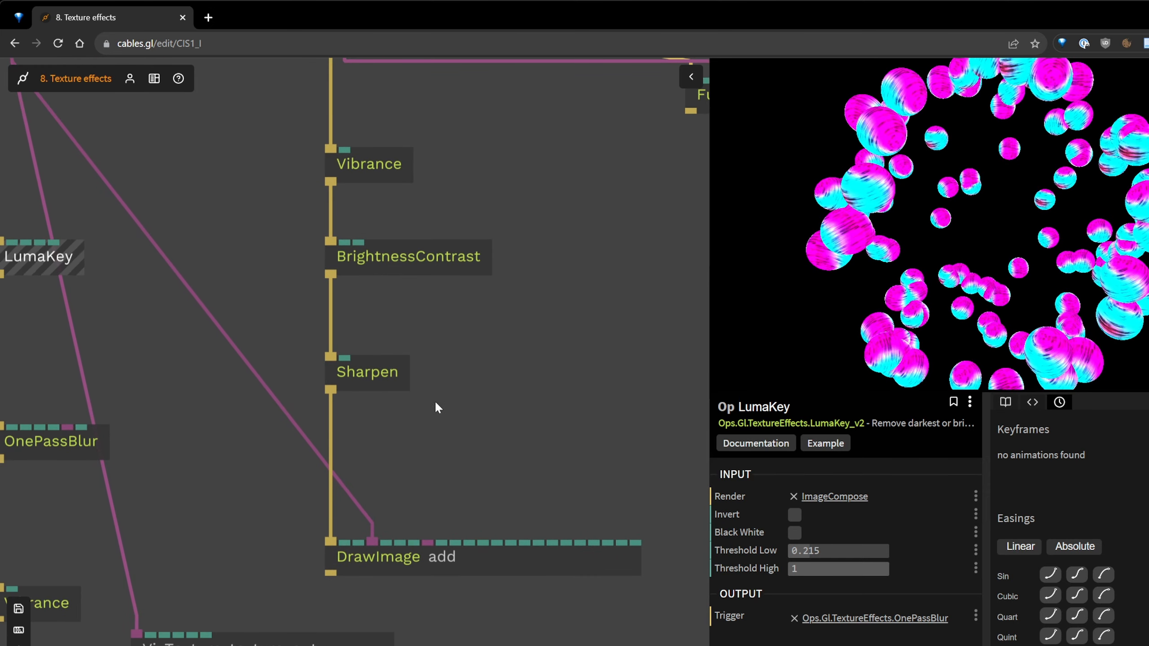
{"action": "left_click_drag", "start_coordinate": [378, 645], "coordinate": [515, 386]}
{"action": "scroll", "coordinate": [380, 475], "scroll_direction": "up", "scroll_amount": 10}
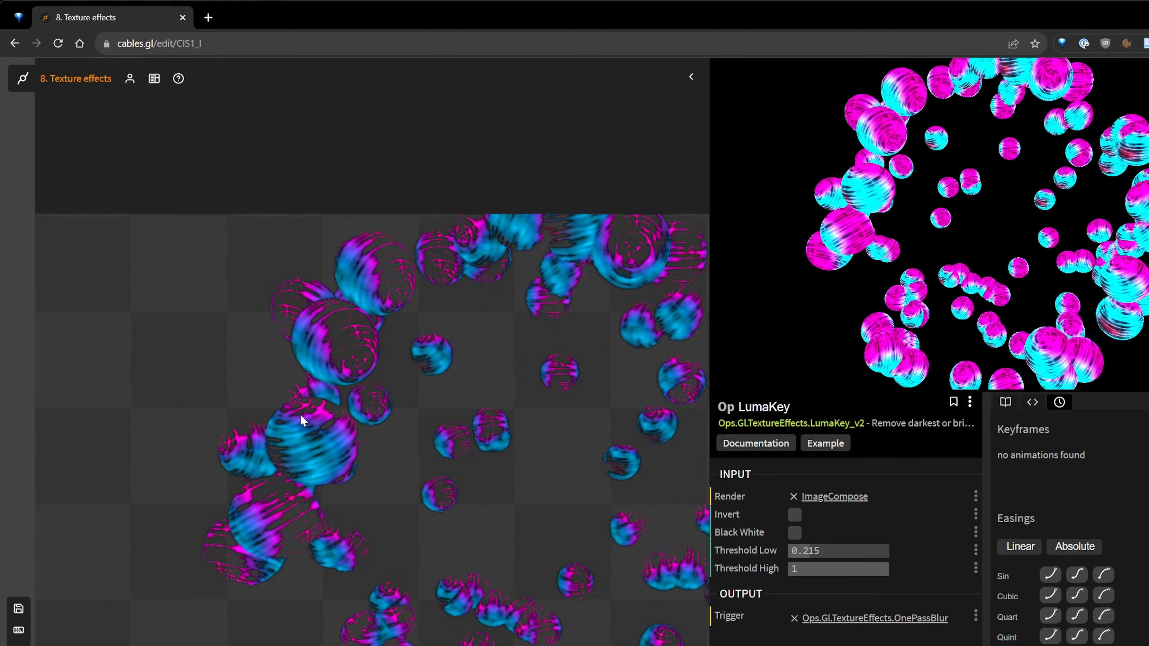
{"action": "scroll", "coordinate": [387, 339], "scroll_direction": "down", "scroll_amount": 10}
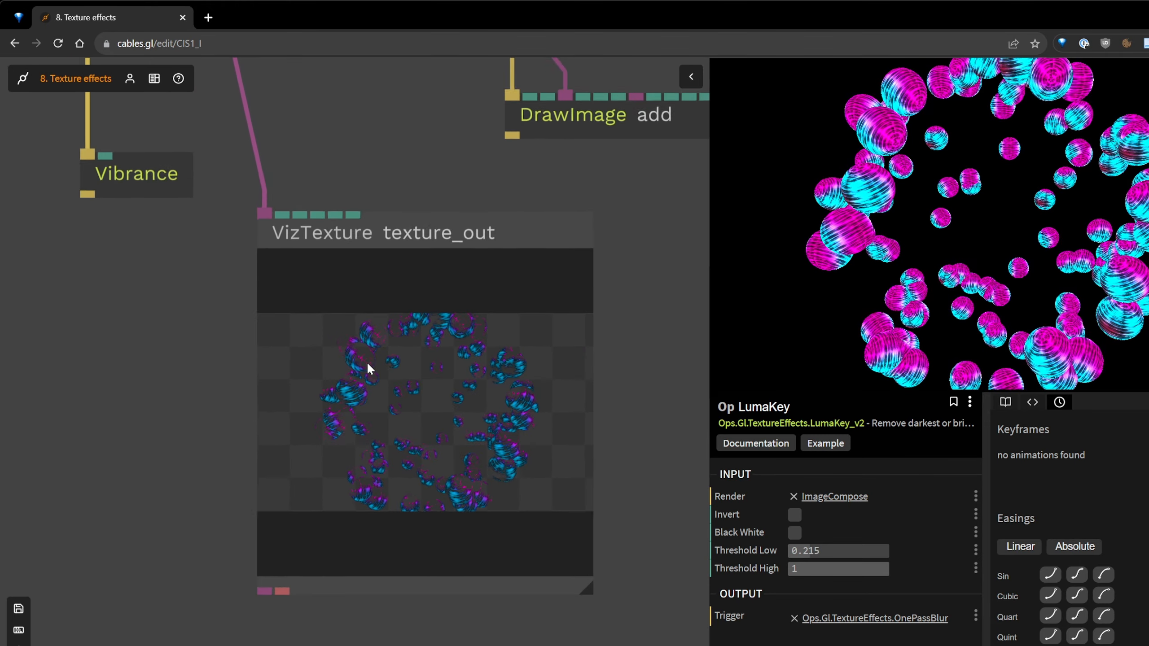
{"action": "left_click_drag", "start_coordinate": [350, 239], "coordinate": [350, 382]}
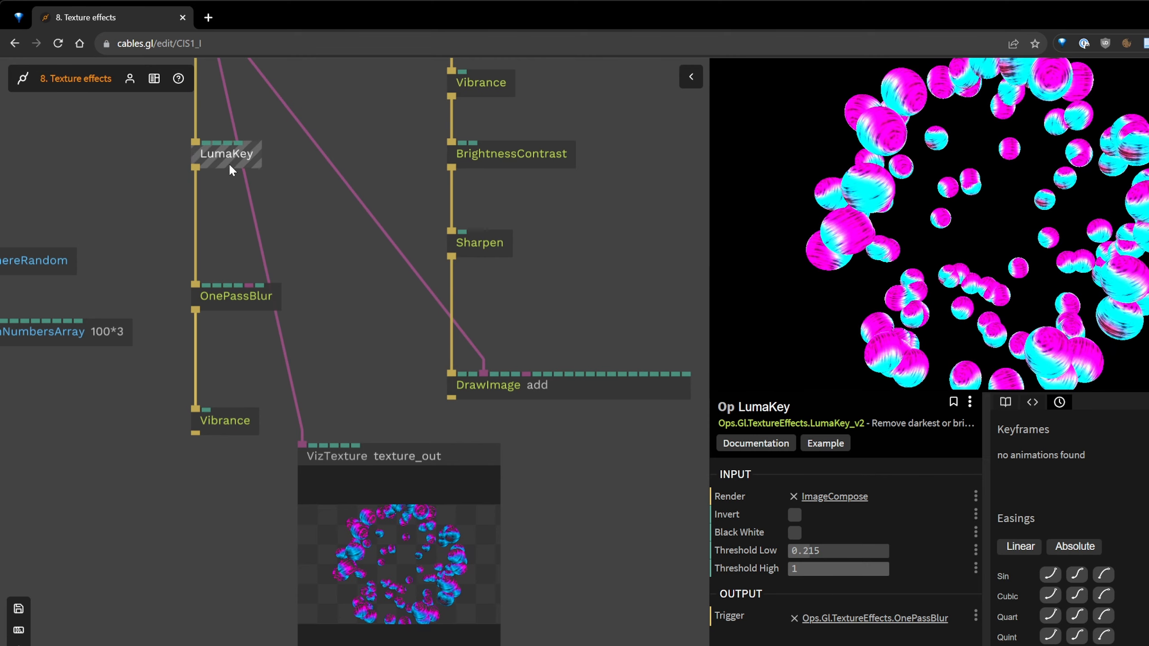
Move the VizTexture preview away from the LumaKey chain and shift Vibrance down to make room below OnePassBlur.
{"action": "left_click_drag", "start_coordinate": [413, 470], "coordinate": [509, 487]}
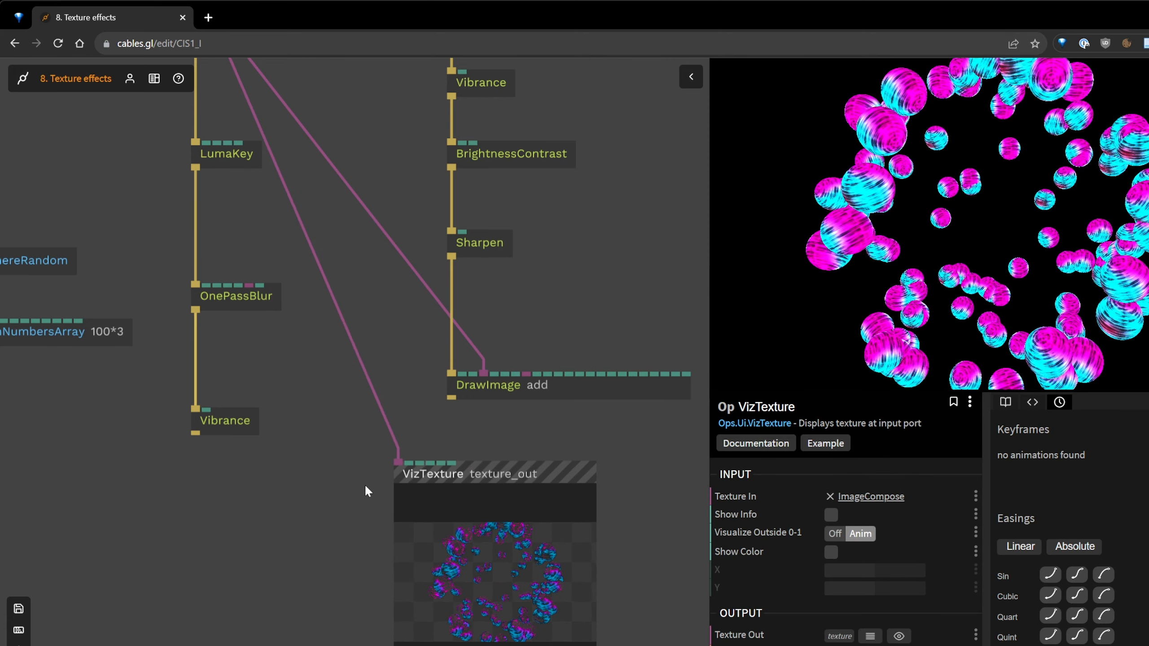
{"action": "left_click", "coordinate": [334, 490]}
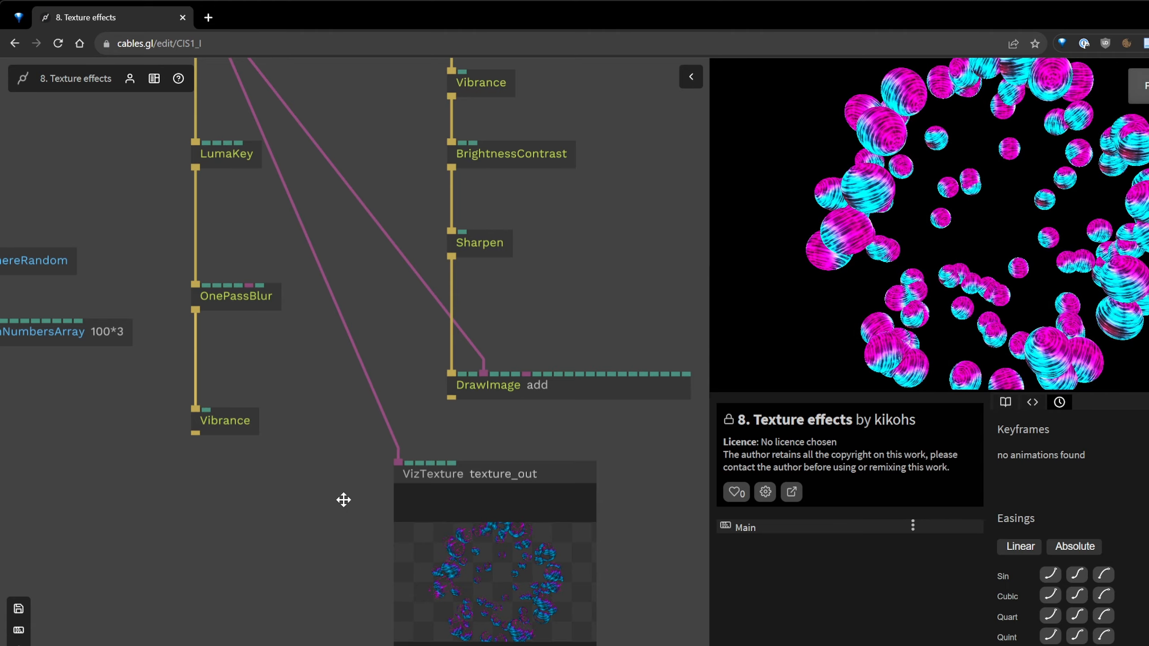
{"action": "left_click_drag", "start_coordinate": [344, 499], "coordinate": [512, 521]}
{"action": "left_click_drag", "start_coordinate": [448, 465], "coordinate": [449, 536]}
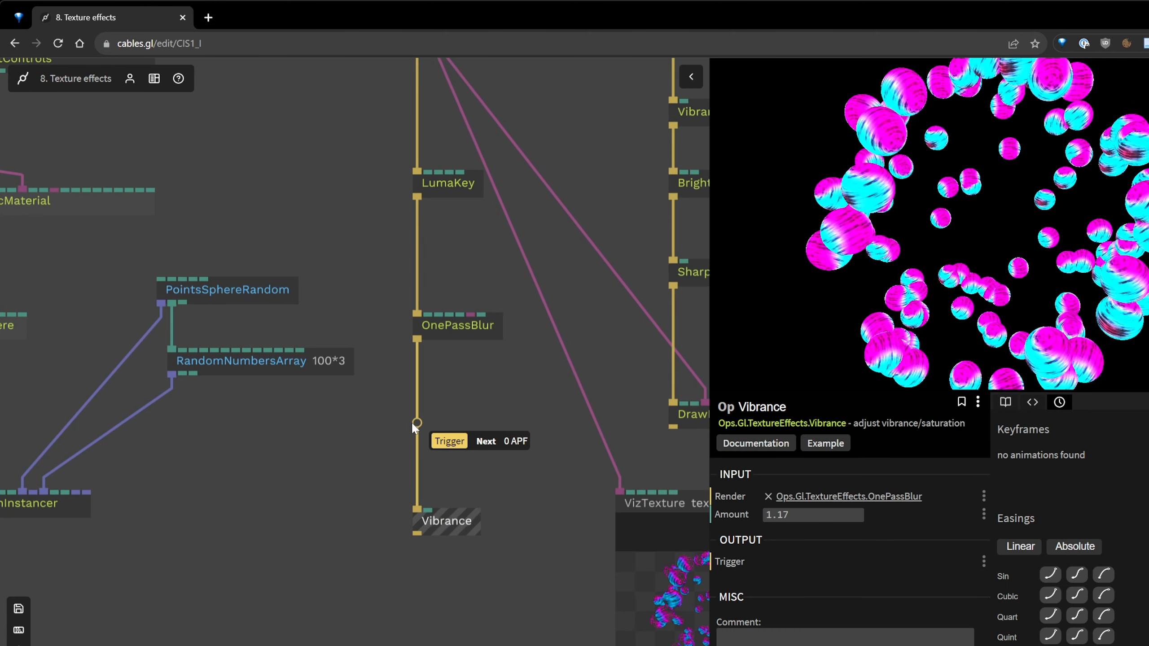
Insert a FastBlur op between OnePassBlur and Vibrance, and pull OnePassBlur out of the chain so LumaKey feeds FastBlur.
{"action": "left_click", "coordinate": [413, 424]}
{"action": "left_click", "coordinate": [412, 425]}
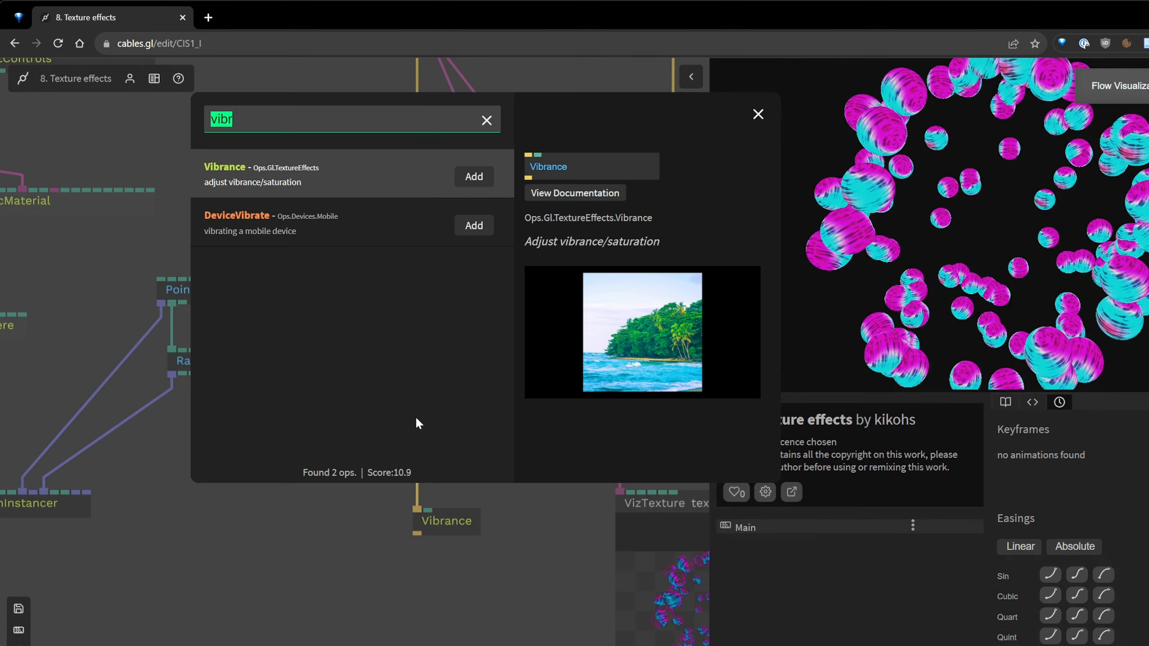
{"action": "type", "text": "fast"}
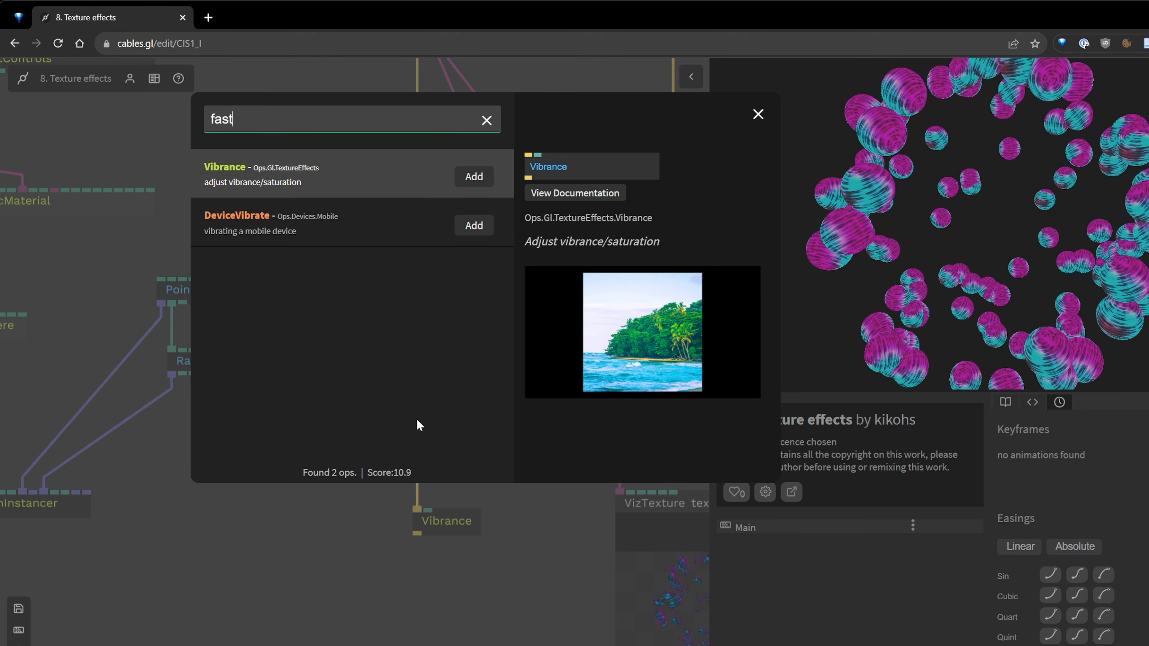
{"action": "key", "text": "Return"}
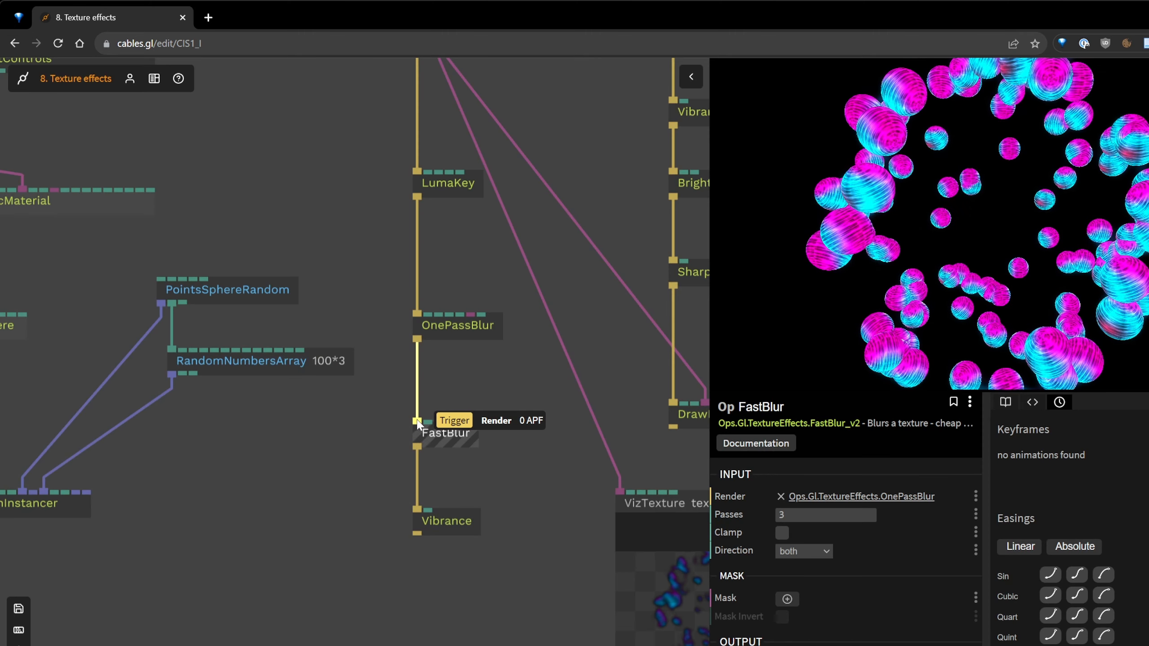
{"action": "left_click_drag", "start_coordinate": [449, 337], "coordinate": [313, 487]}
{"action": "left_click", "coordinate": [467, 434]}
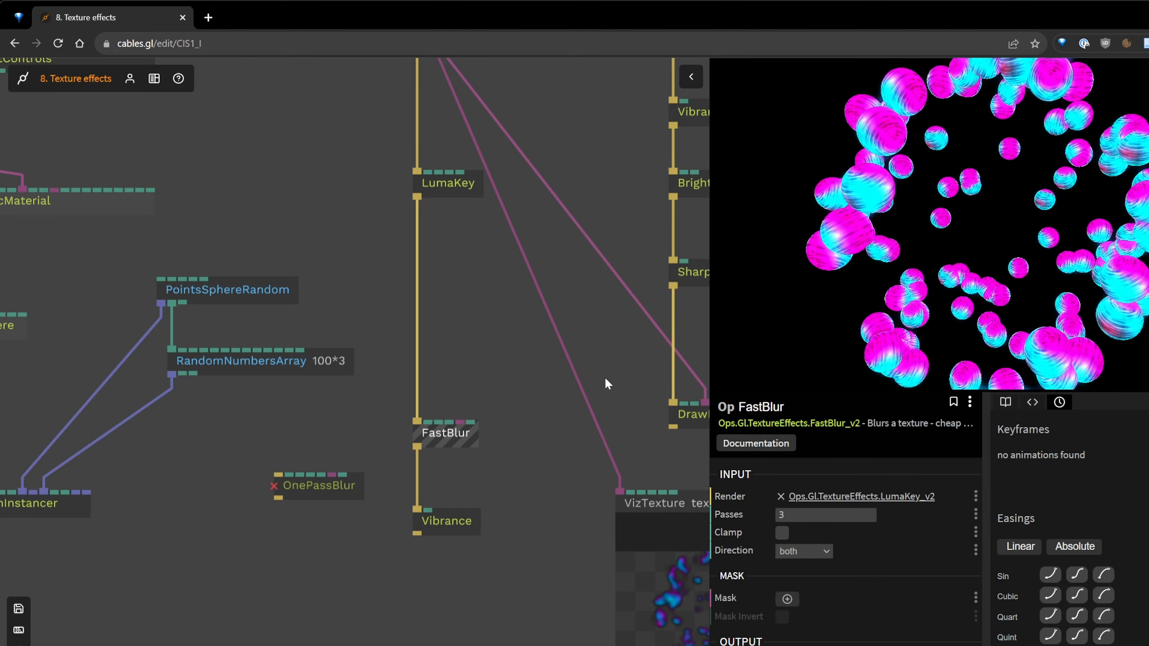
Check the render with FastBlur and move the VizTexture preview closer to FastBlur.
{"action": "left_click_drag", "start_coordinate": [886, 266], "coordinate": [995, 282]}
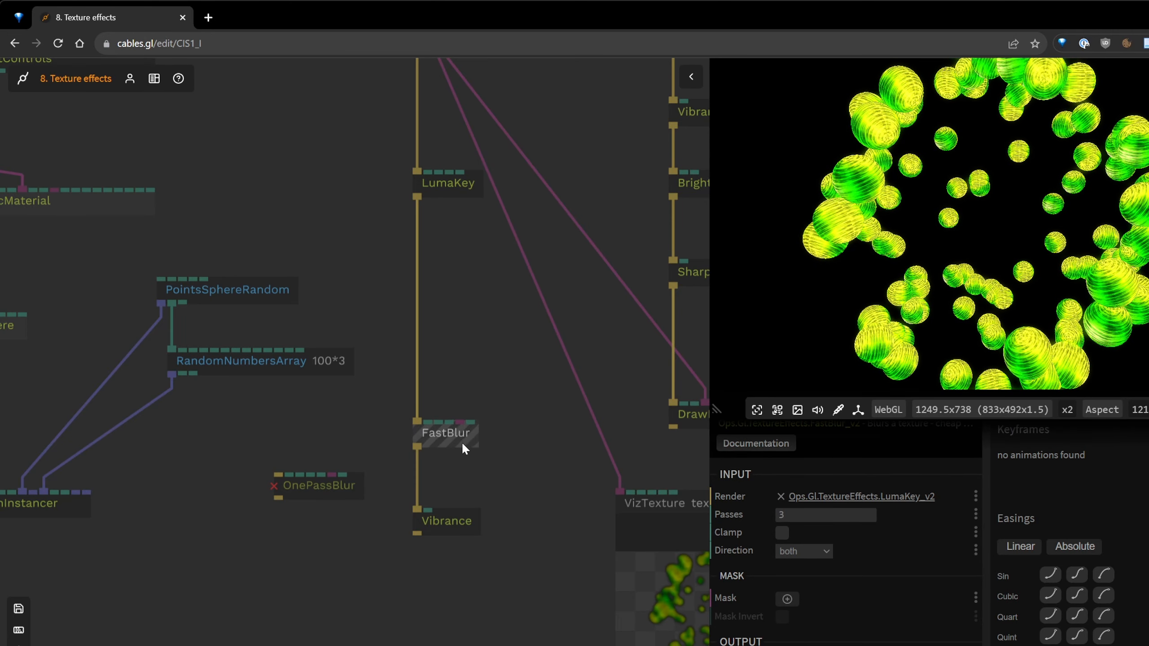
{"action": "left_click_drag", "start_coordinate": [509, 440], "coordinate": [382, 398]}
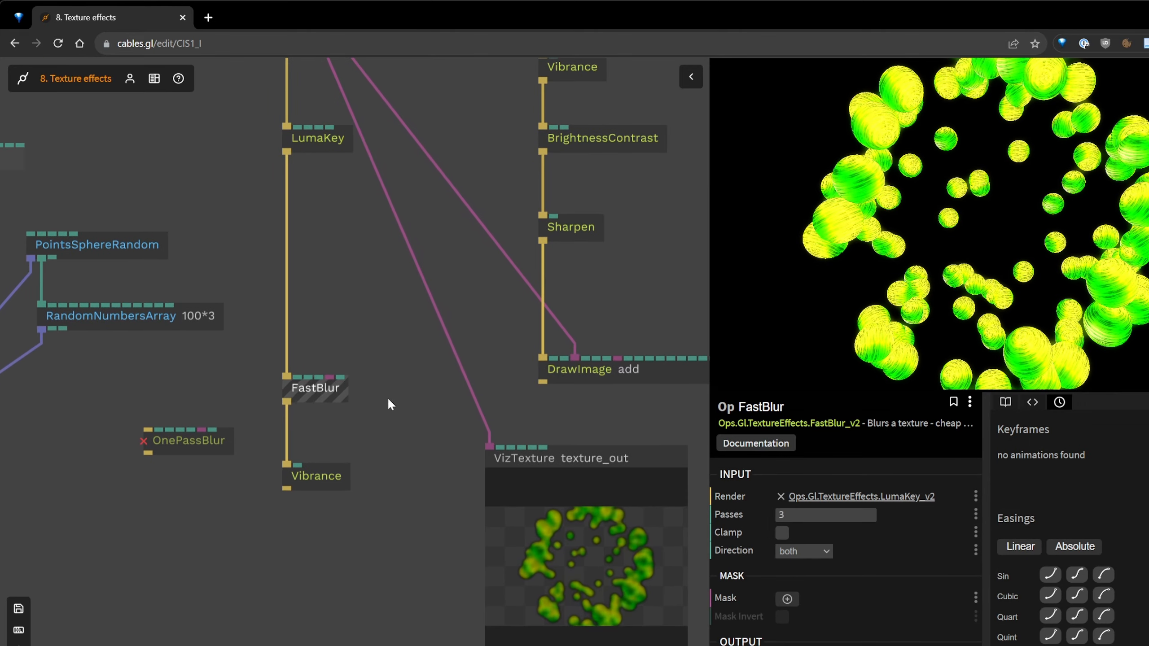
{"action": "scroll", "coordinate": [588, 594], "scroll_direction": "up", "scroll_amount": 3}
{"action": "left_click_drag", "start_coordinate": [531, 397], "coordinate": [428, 313]}
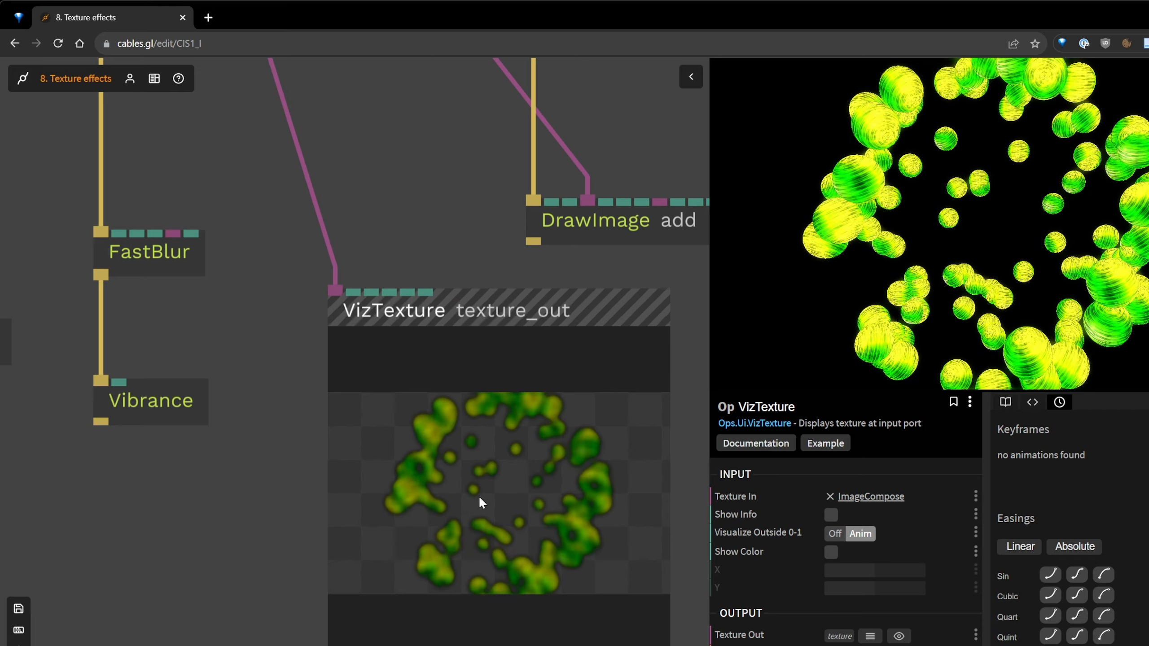
Try FastBlur with 1 pass, set its Passes back to 3 and enable Clamp.
{"action": "left_click", "coordinate": [185, 260]}
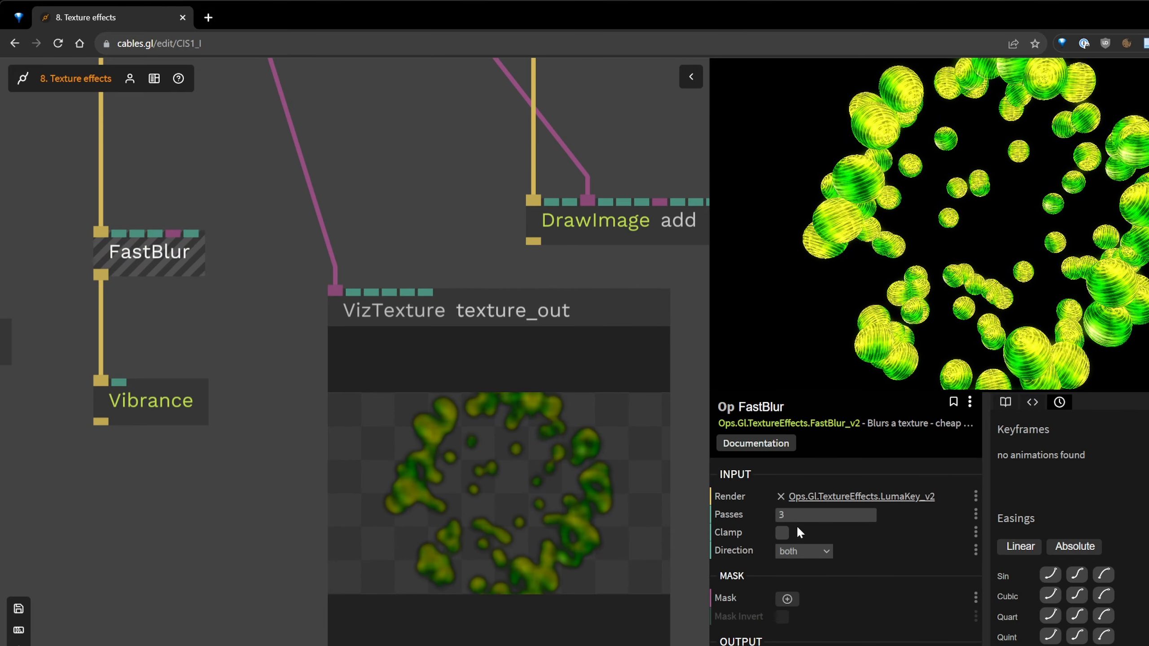
{"action": "left_click", "coordinate": [796, 516]}
{"action": "type", "text": "1"}
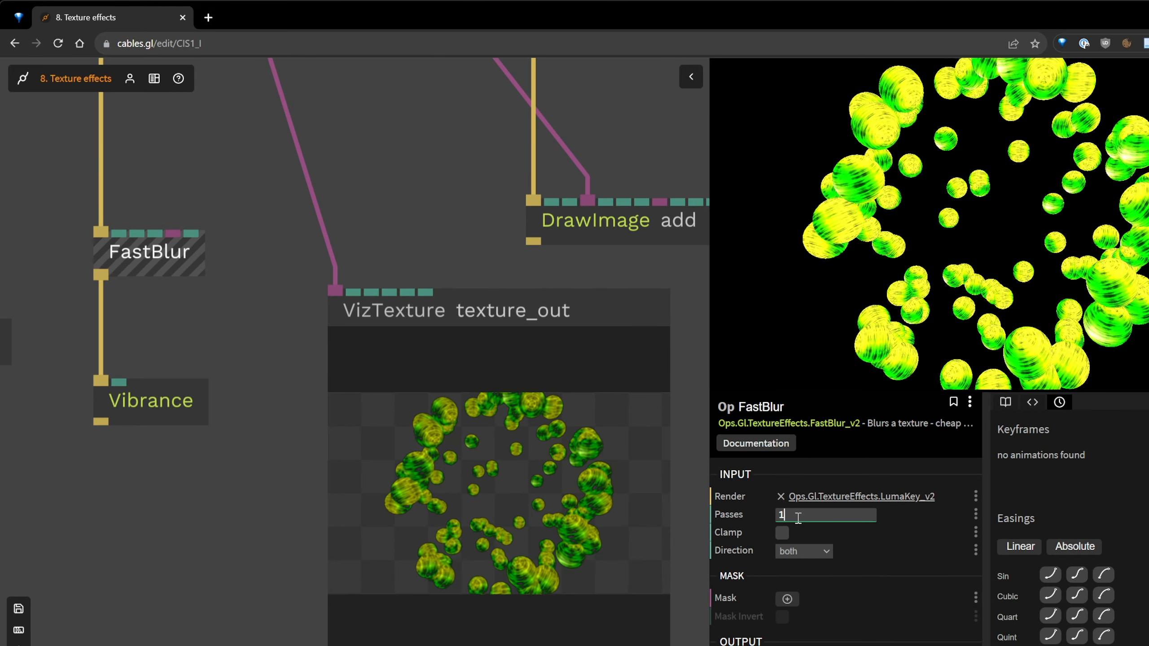
{"action": "scroll", "coordinate": [798, 519], "scroll_direction": "up", "scroll_amount": 2}
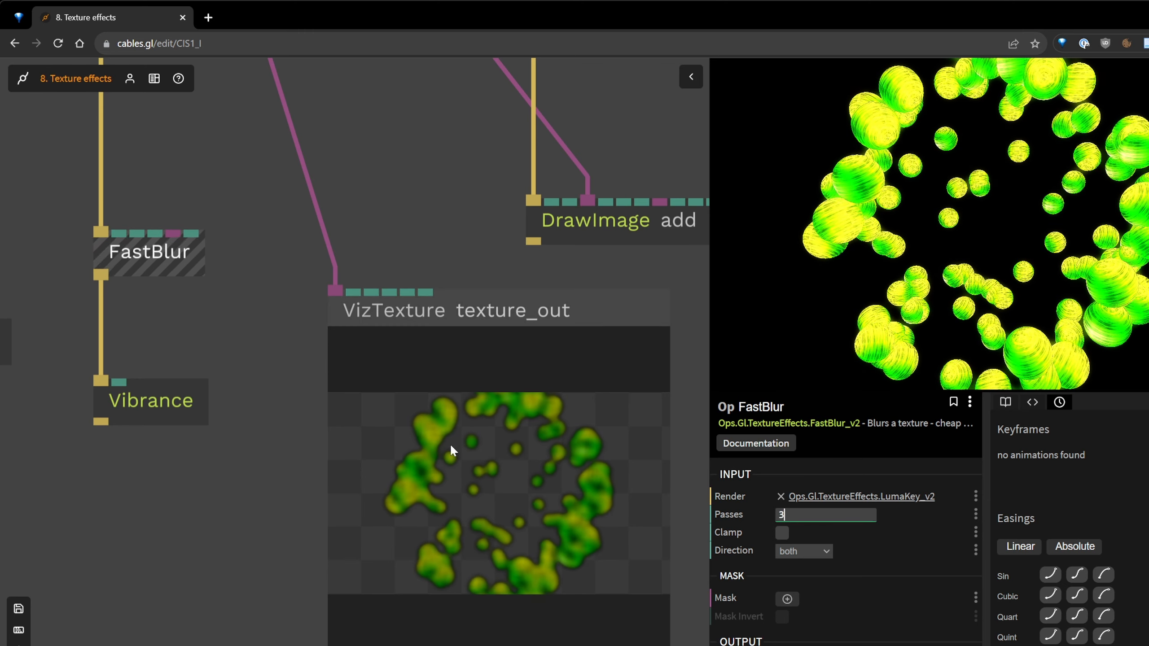
{"action": "left_click", "coordinate": [782, 534]}
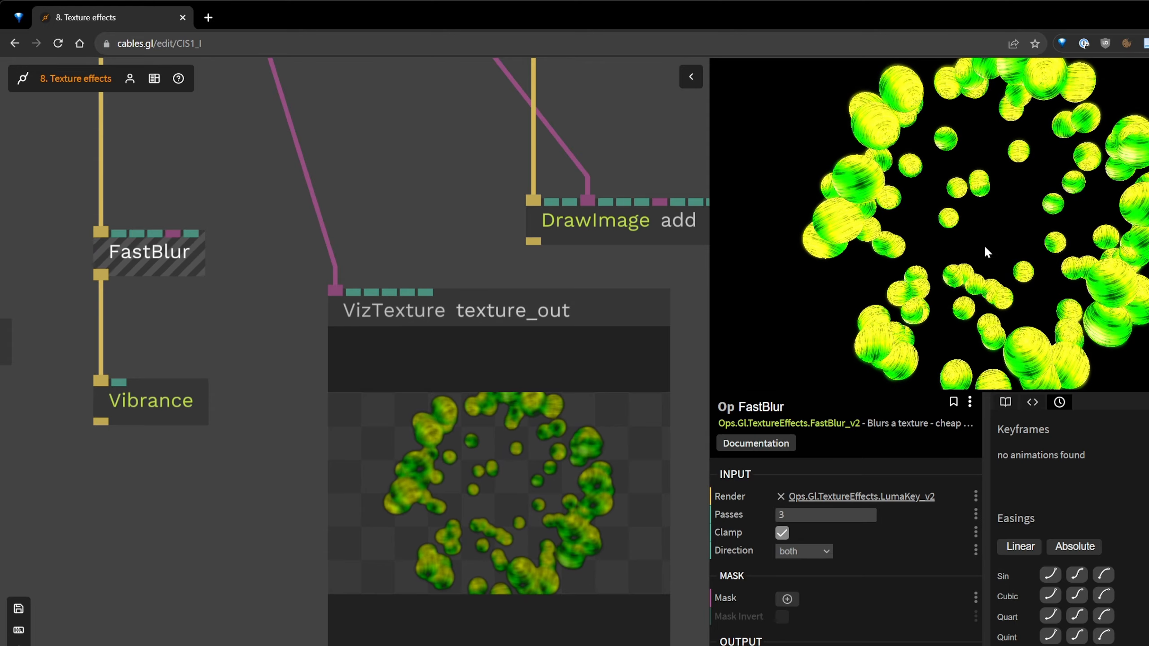
Orbit the rendered spheres to check the blurred glow from another angle and save the patch.
{"action": "left_click_drag", "start_coordinate": [986, 250], "coordinate": [944, 273]}
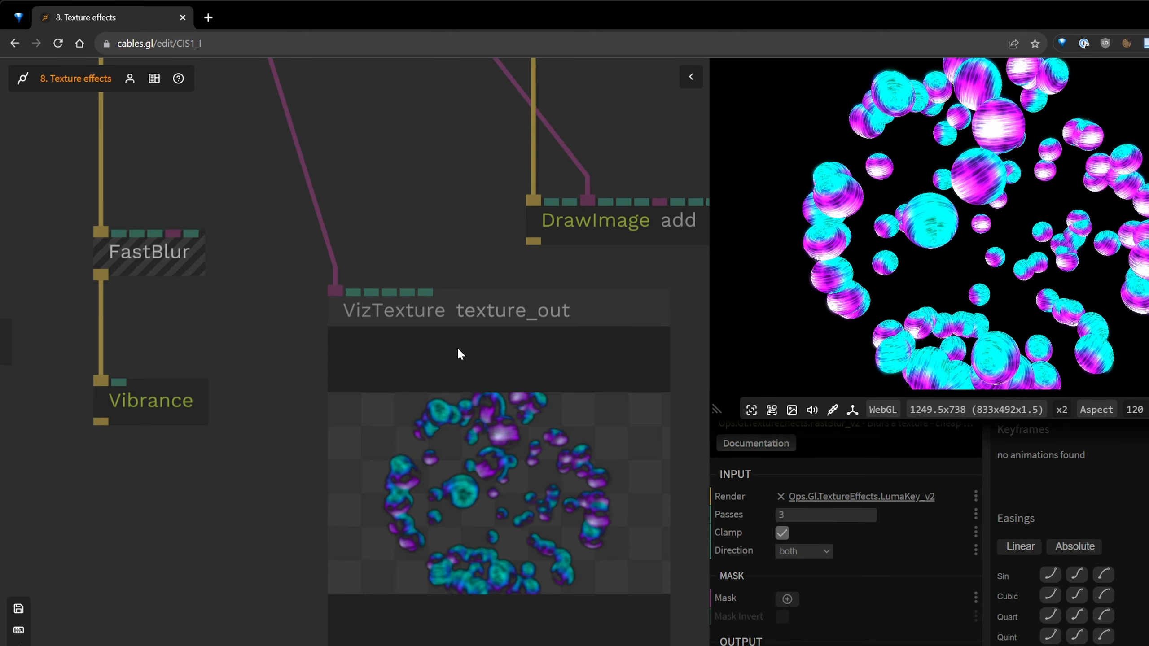
{"action": "scroll", "coordinate": [460, 353], "scroll_direction": "down", "scroll_amount": 3}
{"action": "left_click", "coordinate": [292, 333]}
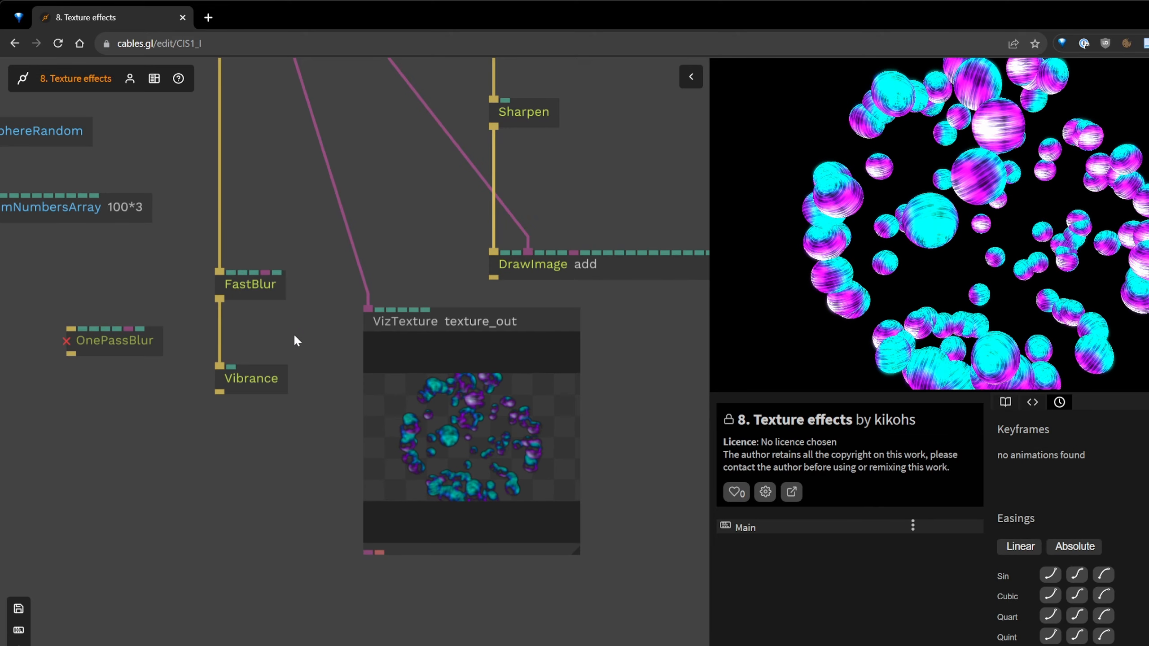
{"action": "key", "text": "ctrl+s"}
Review FastBlur's settings against the render from another orbit angle and save the patch again.
{"action": "scroll", "coordinate": [267, 320], "scroll_direction": "down", "scroll_amount": 3}
{"action": "left_click_drag", "start_coordinate": [274, 246], "coordinate": [386, 439]}
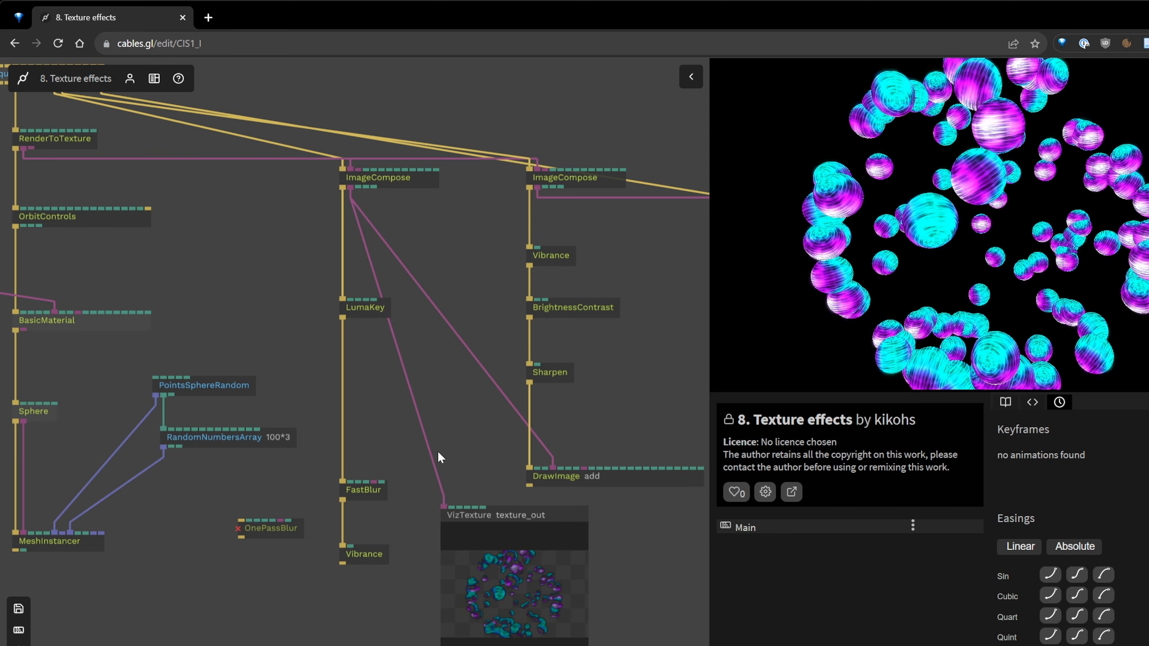
{"action": "left_click", "coordinate": [352, 490]}
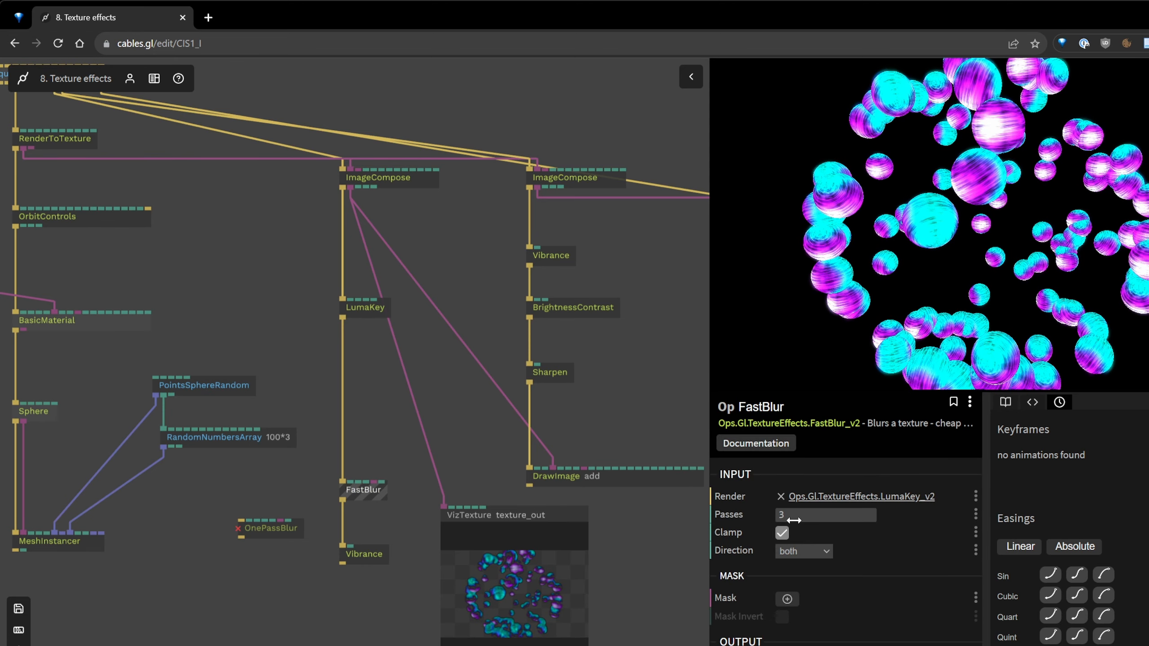
{"action": "left_click_drag", "start_coordinate": [923, 253], "coordinate": [962, 313]}
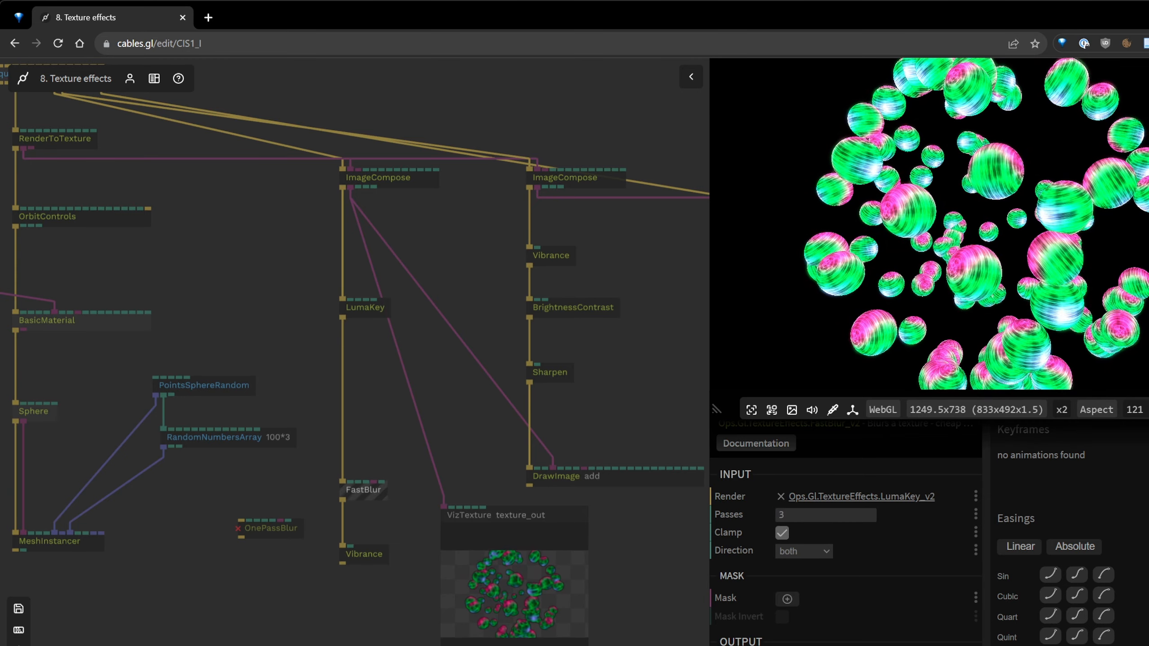
{"action": "left_click", "coordinate": [648, 332]}
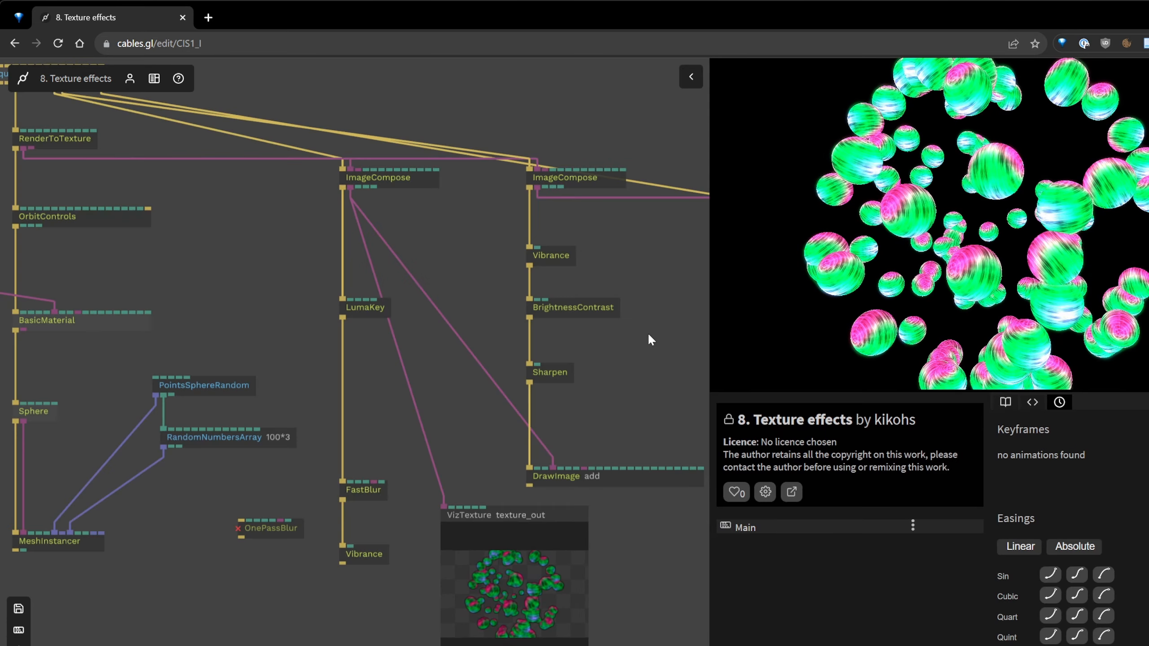
{"action": "scroll", "coordinate": [531, 367], "scroll_direction": "down", "scroll_amount": 3}
{"action": "key", "text": "ctrl+s"}
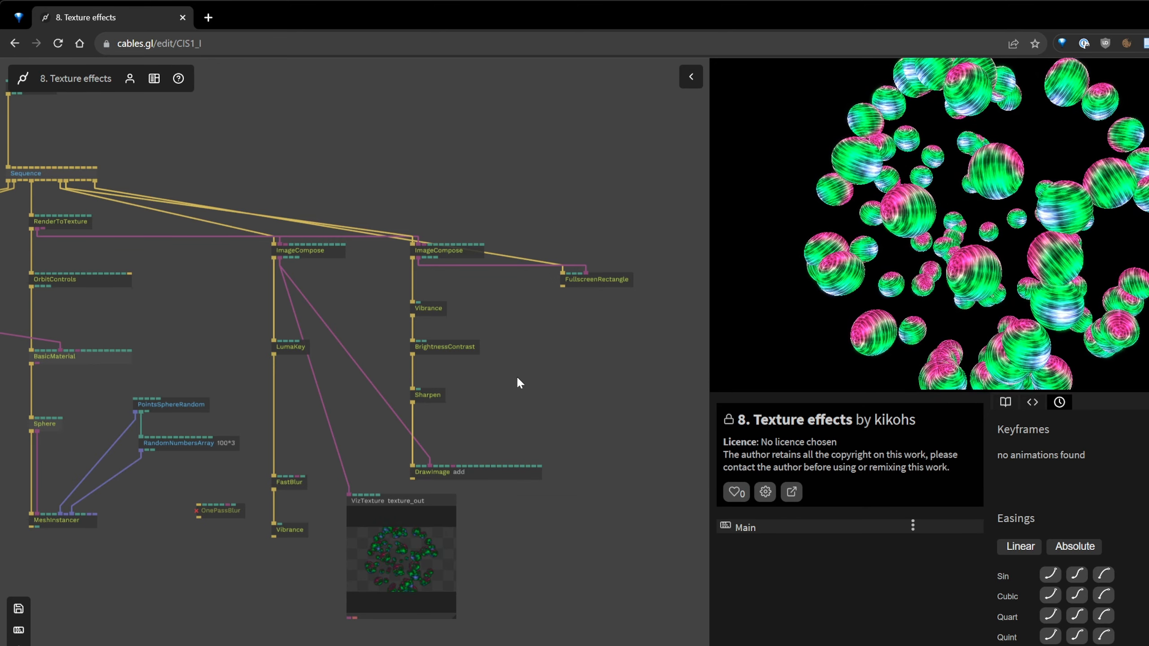
Delete the disconnected OnePassBlur op beside the FastBlur chain.
{"action": "left_click_drag", "start_coordinate": [520, 405], "coordinate": [627, 364]}
{"action": "left_click_drag", "start_coordinate": [342, 520], "coordinate": [327, 468]}
{"action": "key", "text": "Delete"}
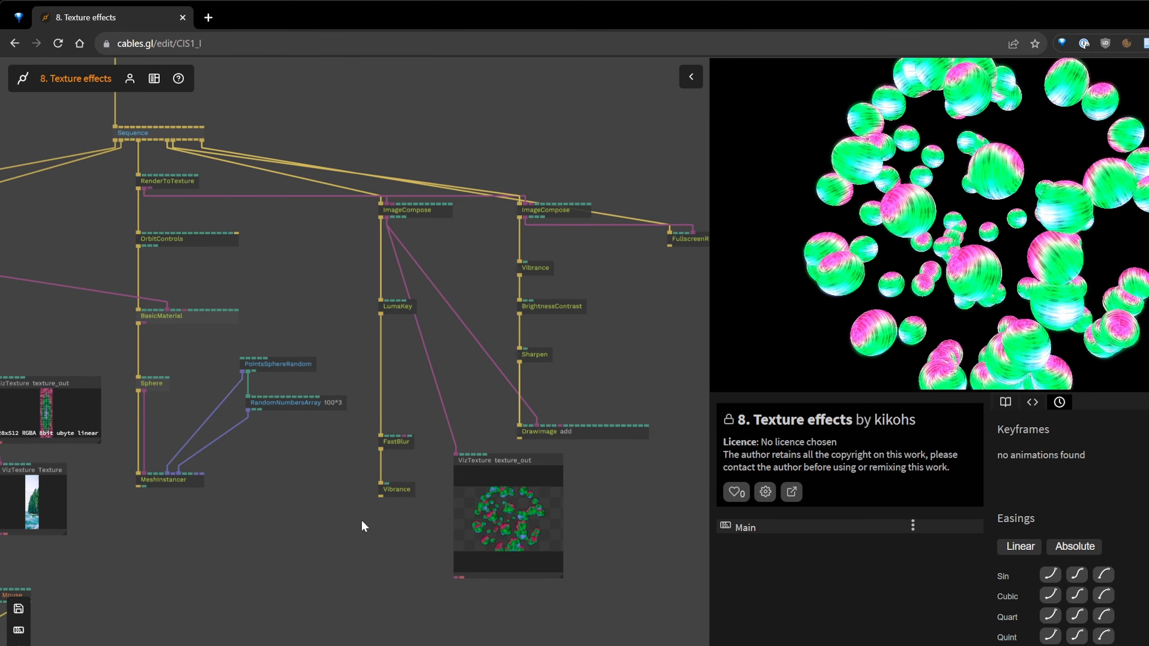
Examine the patch's texture-generating branches, from the beach texture and Hue chain to the CellularNoise and Gradient chain.
{"action": "left_click_drag", "start_coordinate": [243, 520], "coordinate": [556, 466]}
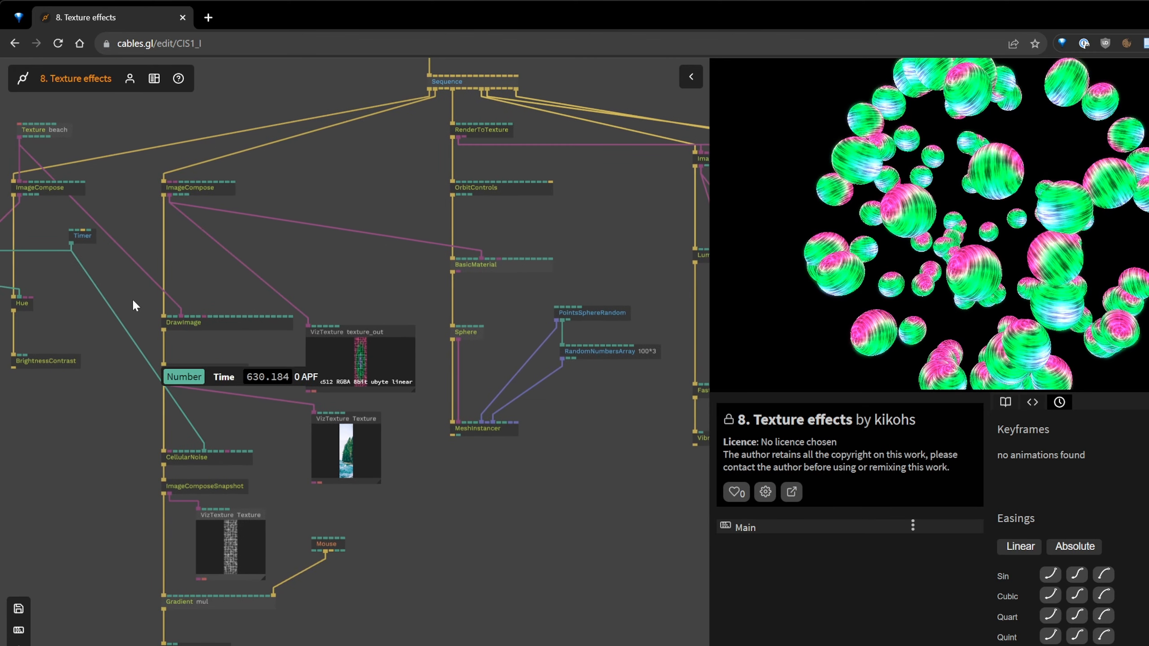
{"action": "left_click_drag", "start_coordinate": [118, 374], "coordinate": [251, 418]}
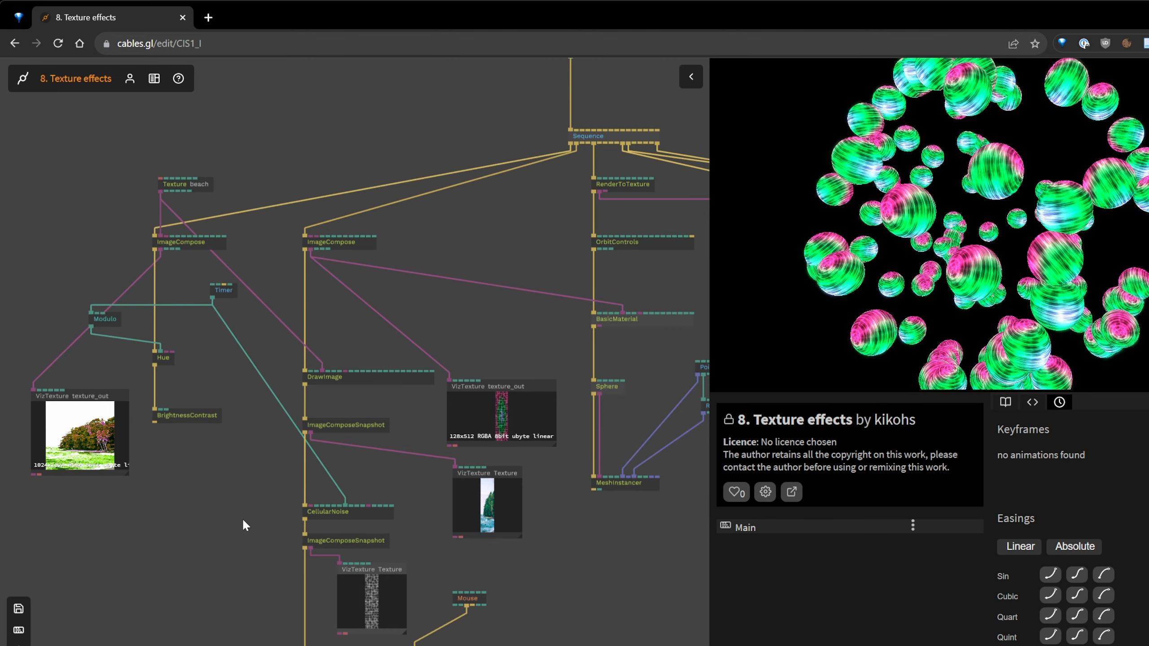
{"action": "left_click_drag", "start_coordinate": [529, 588], "coordinate": [456, 569]}
{"action": "scroll", "coordinate": [438, 477], "scroll_direction": "down", "scroll_amount": 1}
{"action": "scroll", "coordinate": [438, 476], "scroll_direction": "down", "scroll_amount": 1}
{"action": "left_click_drag", "start_coordinate": [547, 556], "coordinate": [422, 501]}
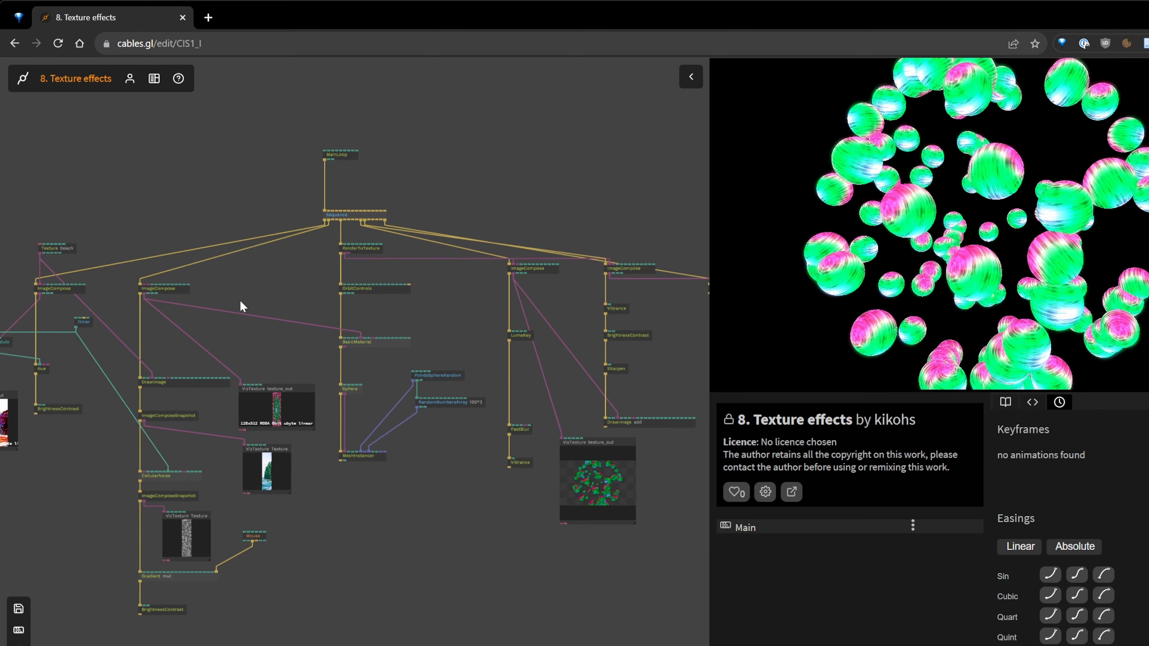
Trace the render flow from RenderToTexture through the LumaKey glow branch and the final ImageCompose to FullscreenRectangle.
{"action": "left_click_drag", "start_coordinate": [563, 630], "coordinate": [351, 592]}
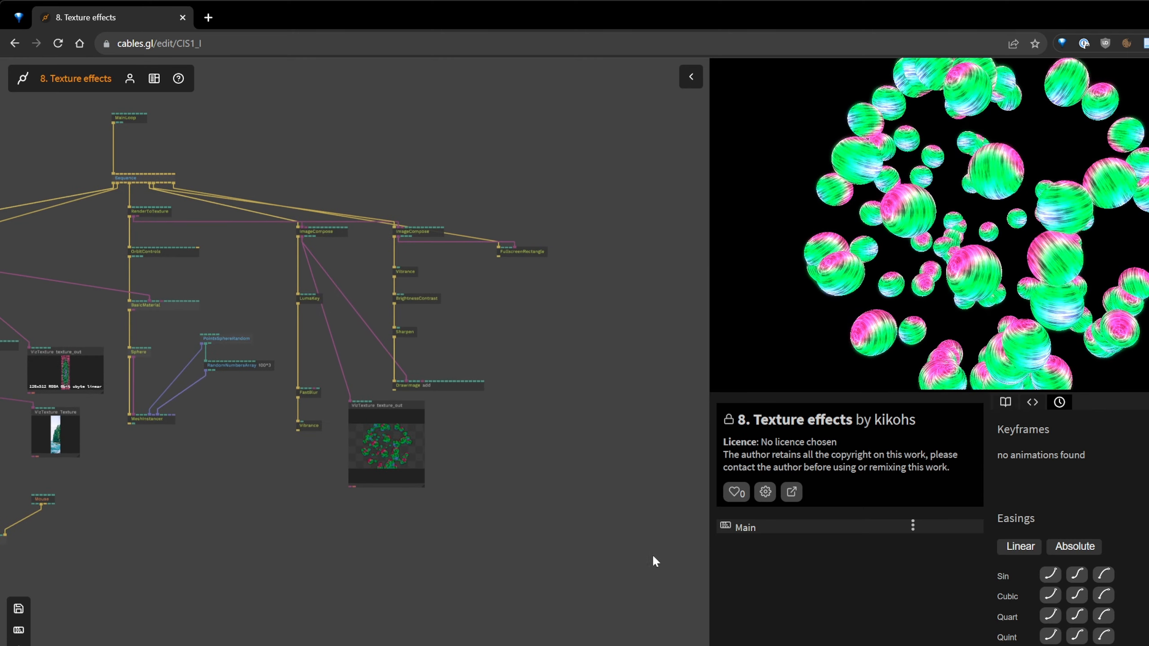
{"action": "left_click_drag", "start_coordinate": [608, 570], "coordinate": [292, 179]}
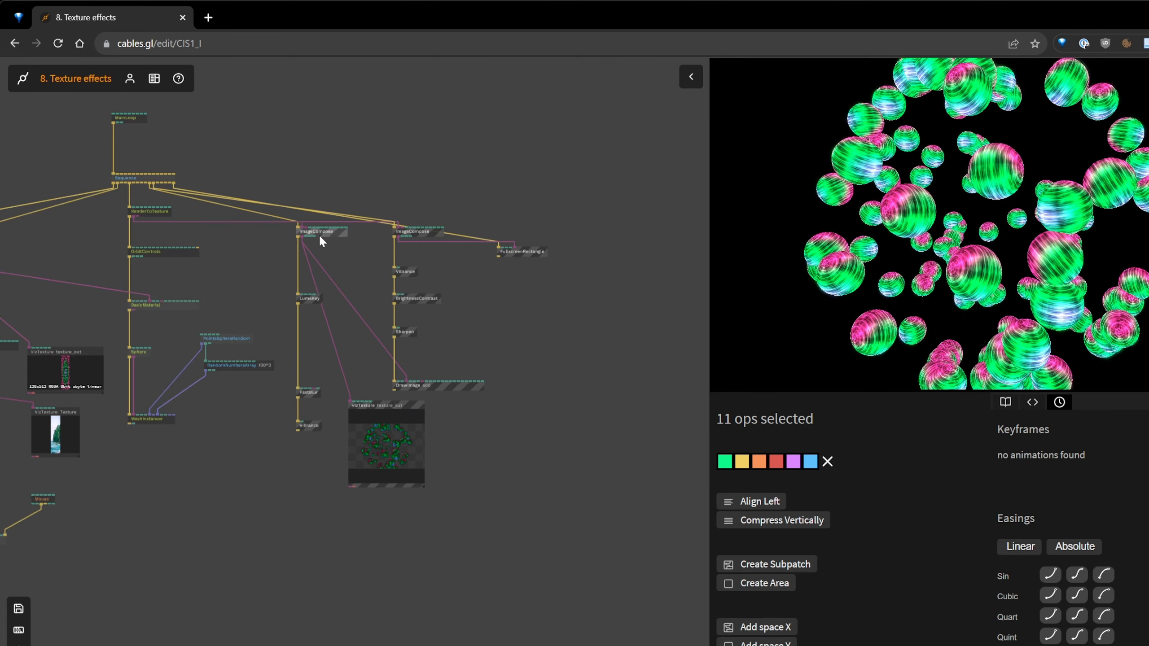
{"action": "left_click", "coordinate": [318, 233]}
{"action": "left_click", "coordinate": [327, 262]}
{"action": "scroll", "coordinate": [120, 205], "scroll_direction": "up", "scroll_amount": 3}
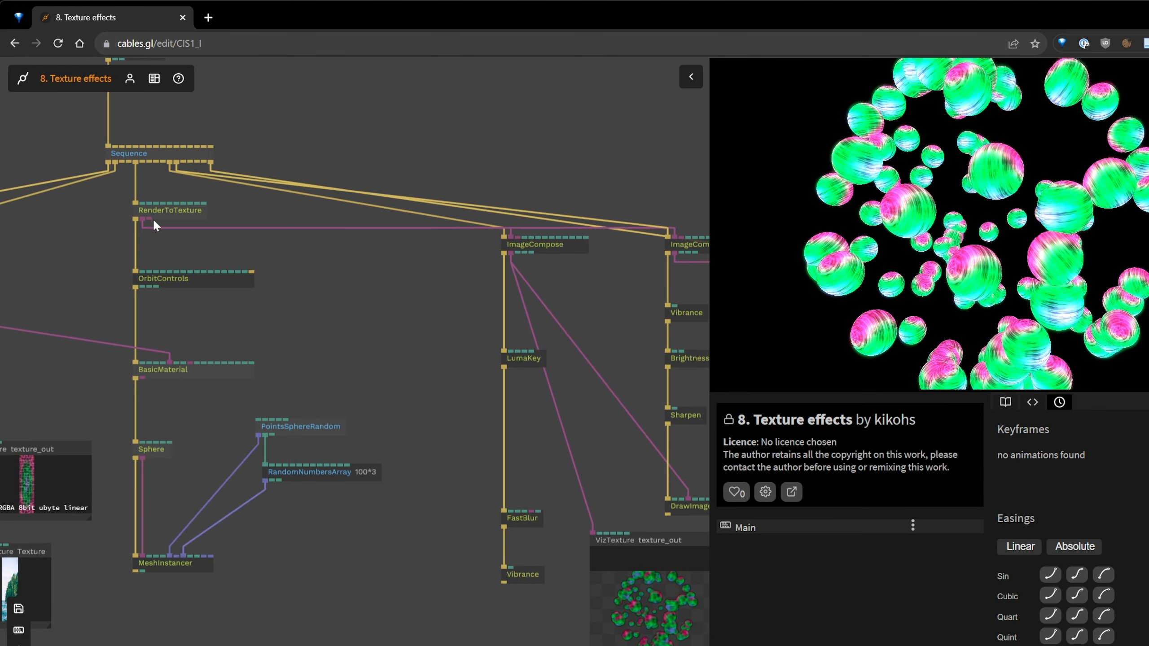
{"action": "left_click_drag", "start_coordinate": [452, 318], "coordinate": [292, 266]}
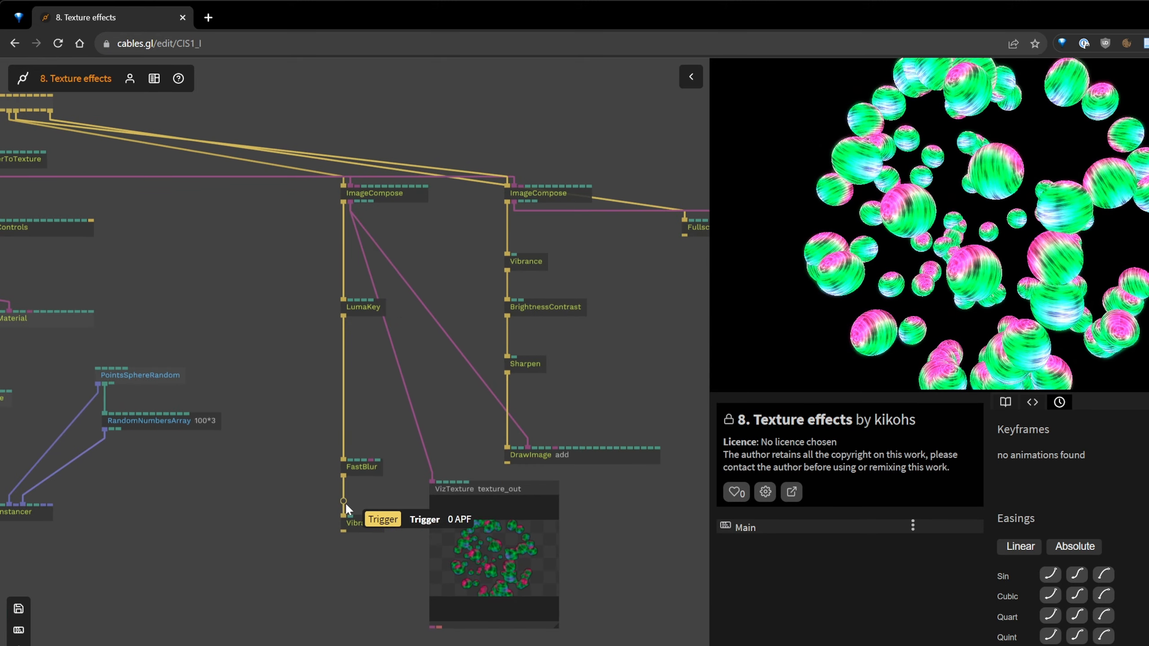
{"action": "left_click_drag", "start_coordinate": [603, 380], "coordinate": [462, 417]}
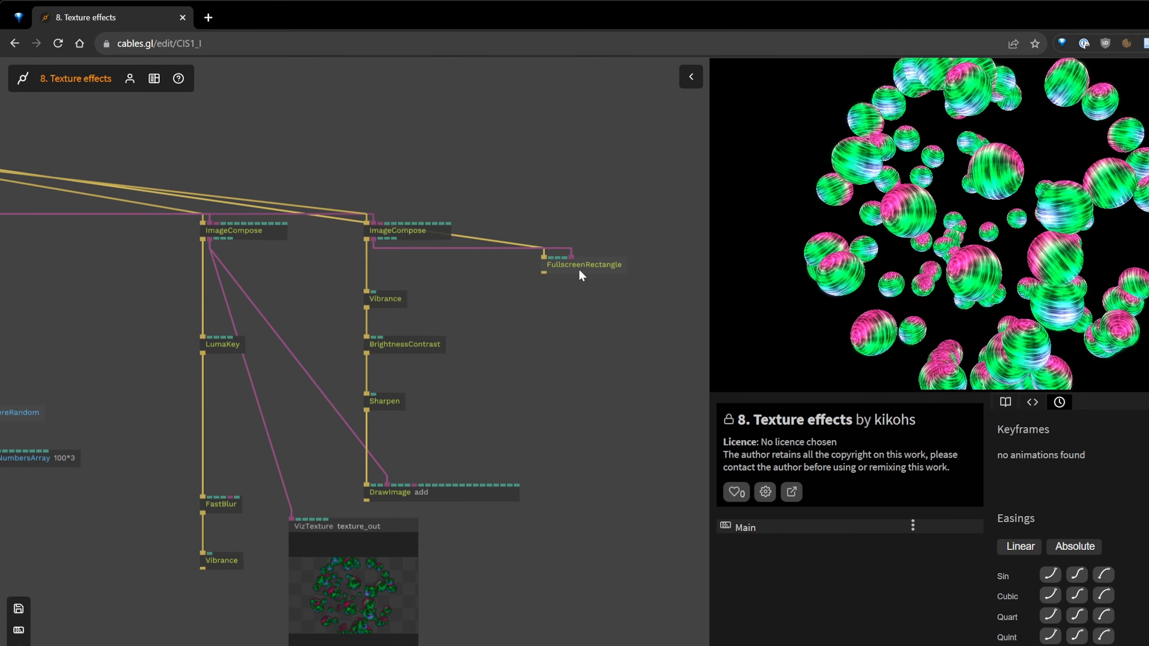
{"action": "scroll", "coordinate": [578, 271], "scroll_direction": "down", "scroll_amount": 3}
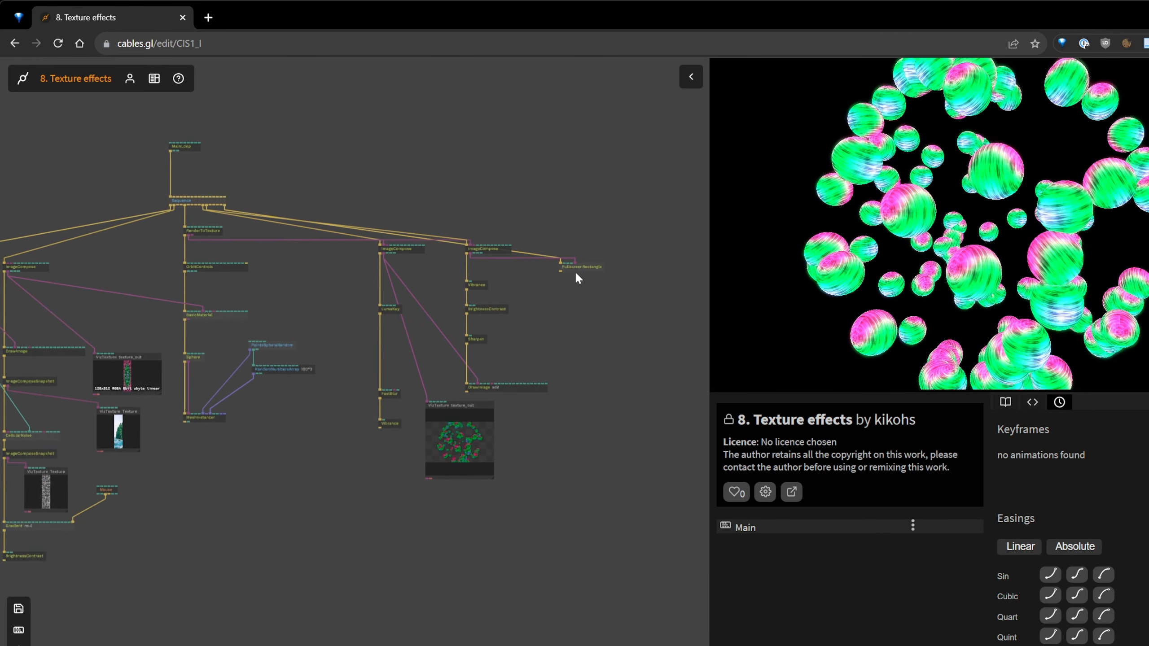
{"action": "left_click_drag", "start_coordinate": [298, 490], "coordinate": [519, 471]}
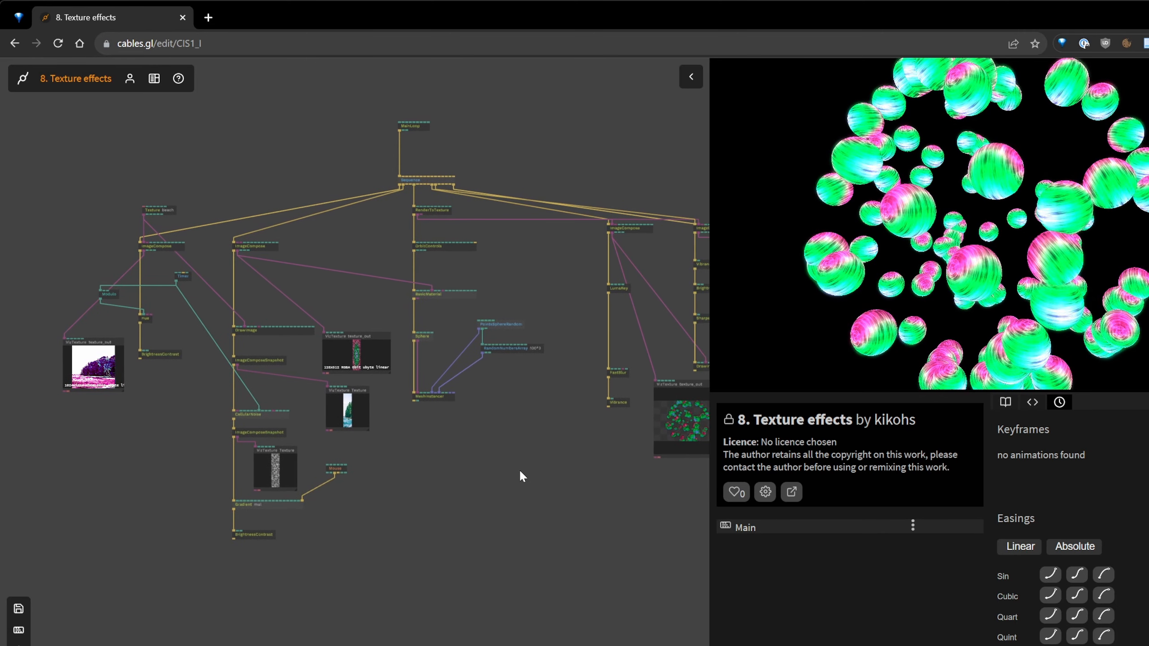